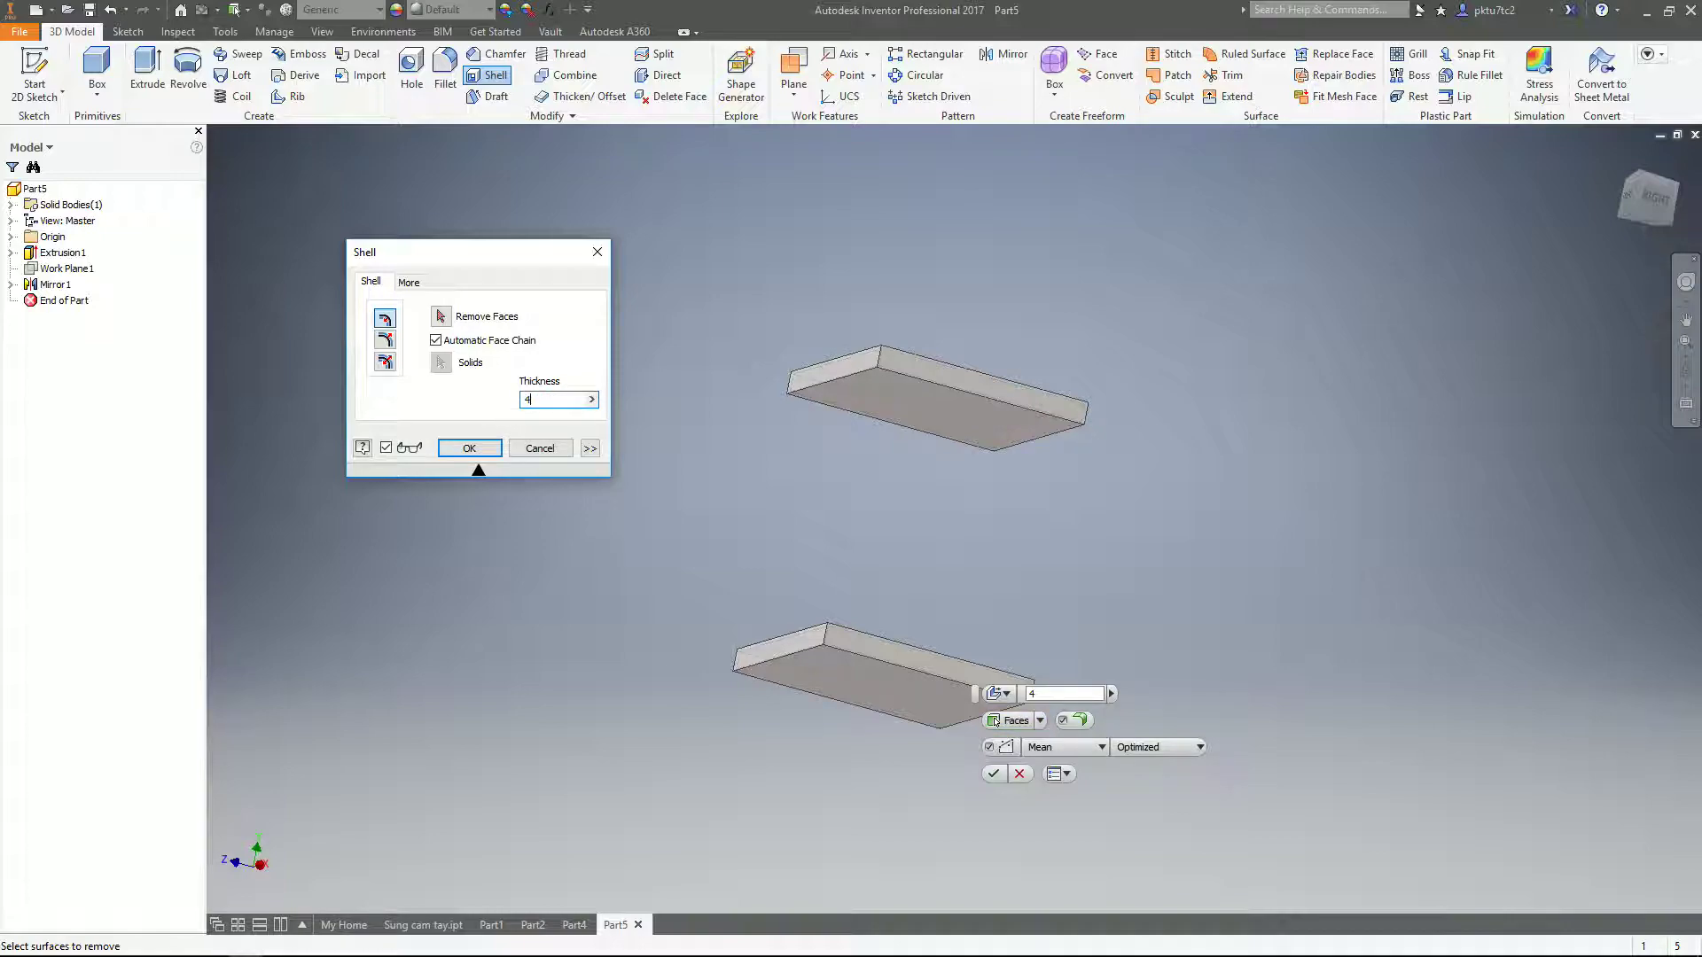
- Shell both plates with a 4 mm wall thickness, removing the two faces that face each other
{"action": "left_click", "coordinate": [917, 408]}
{"action": "middle_click_drag", "start_coordinate": [913, 430], "coordinate": [874, 653], "text": "shift"}
{"action": "left_click", "coordinate": [874, 653]}
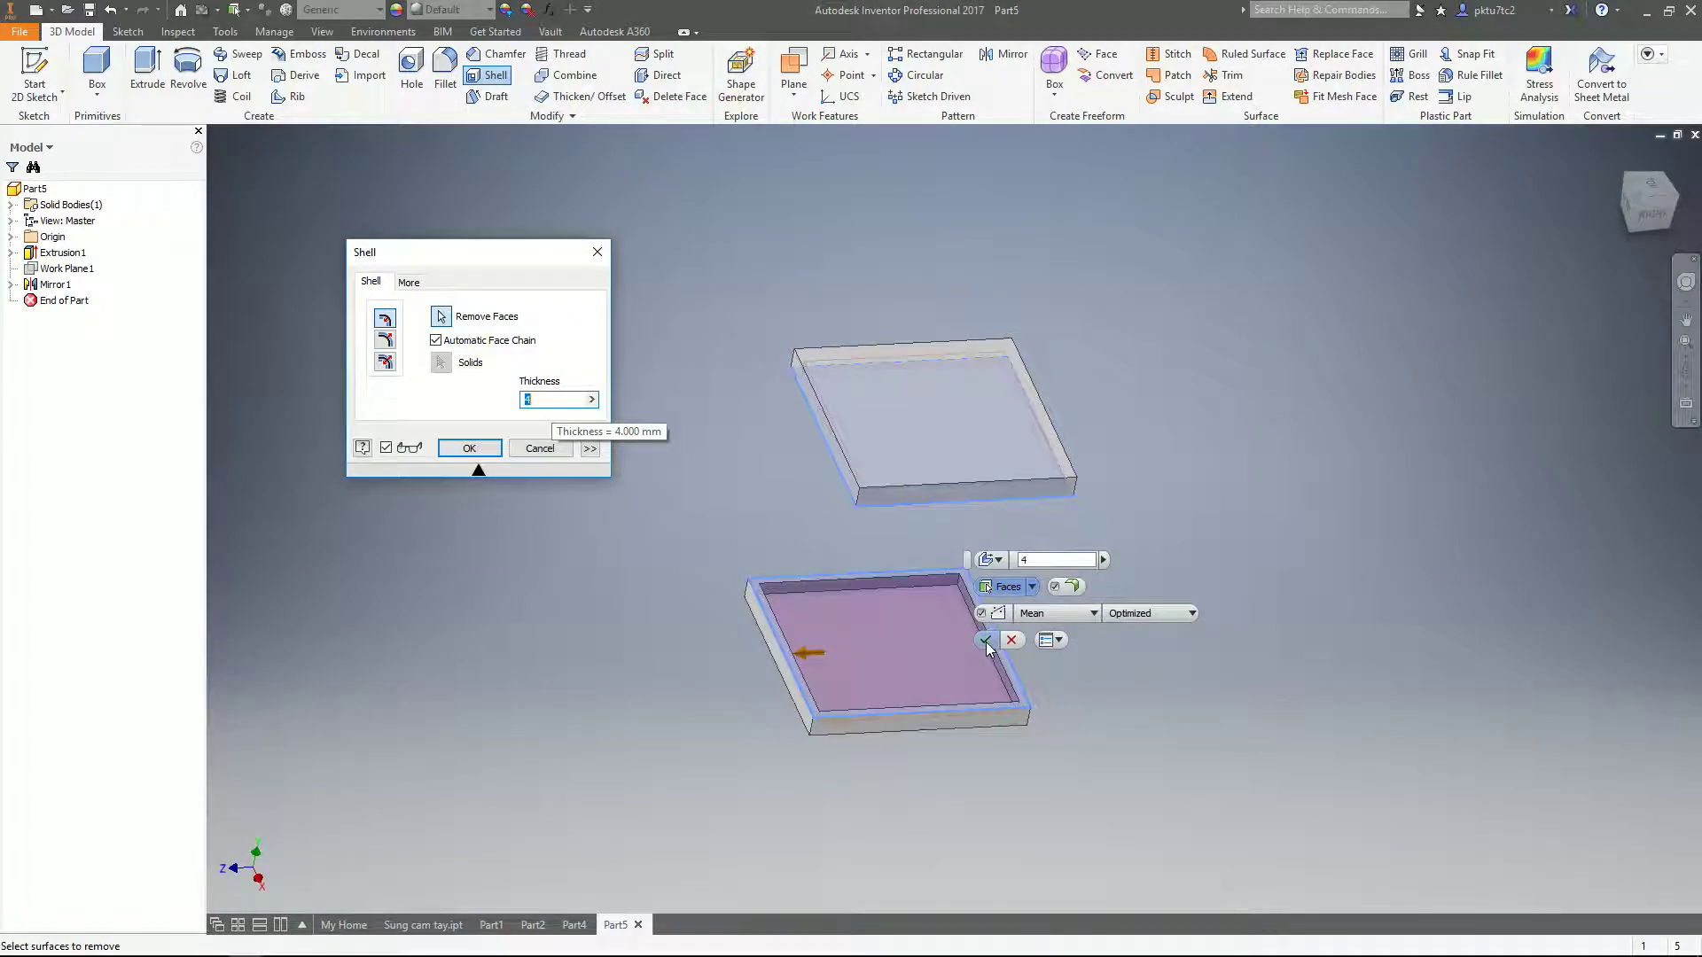
{"action": "left_click", "coordinate": [986, 643]}
- Apply the Light Red appearance to the rim face of the lower shelled half
{"action": "middle_click_drag", "start_coordinate": [984, 572], "coordinate": [927, 596], "text": "shift"}
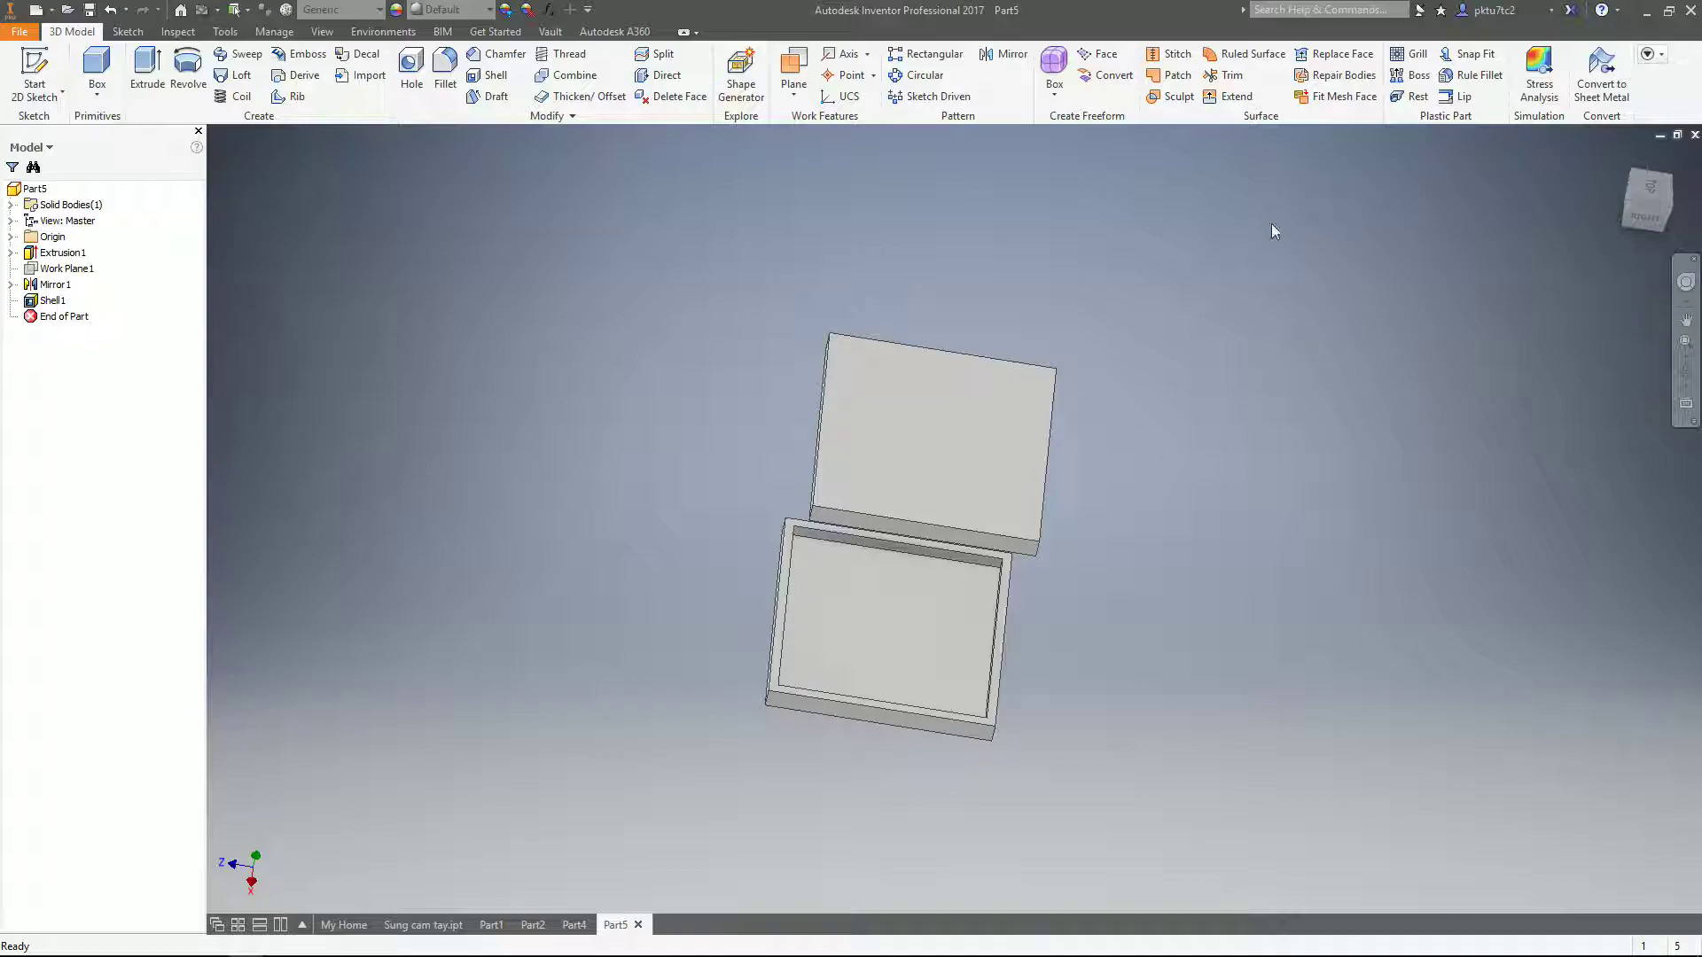
{"action": "scroll", "coordinate": [902, 648], "scroll_direction": "down", "scroll_amount": 3}
{"action": "middle_click_drag", "start_coordinate": [772, 589], "coordinate": [1006, 573]}
{"action": "scroll", "coordinate": [990, 547], "scroll_direction": "down", "scroll_amount": 3}
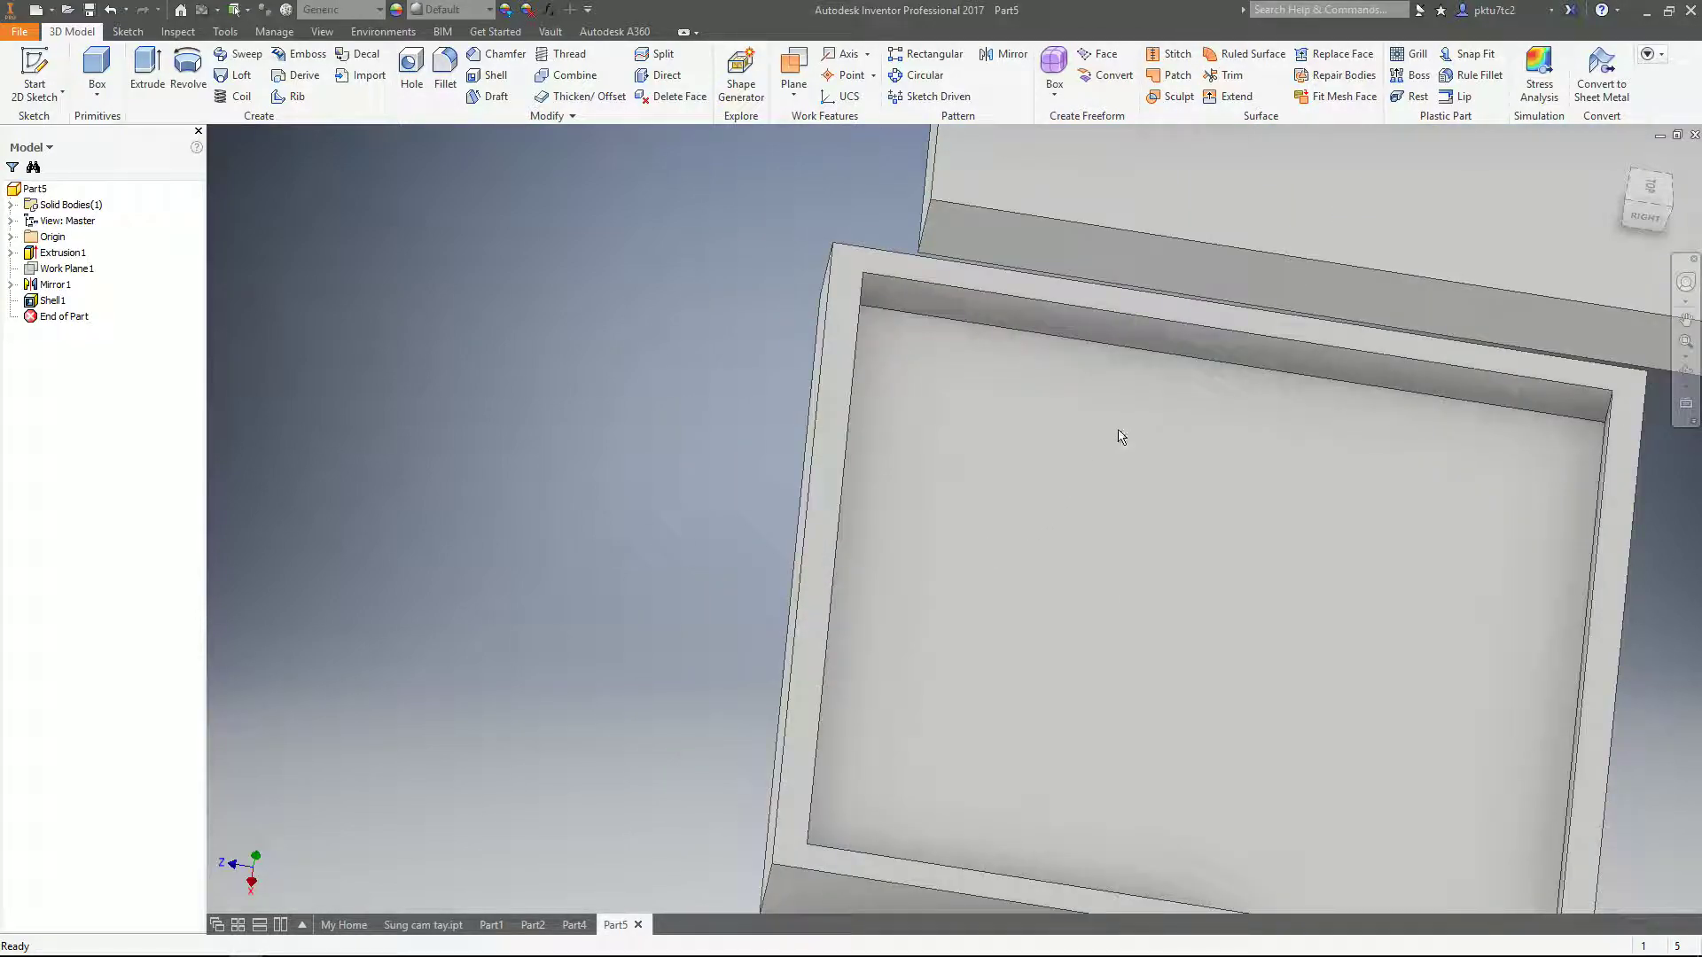
{"action": "scroll", "coordinate": [1063, 432], "scroll_direction": "down", "scroll_amount": 2}
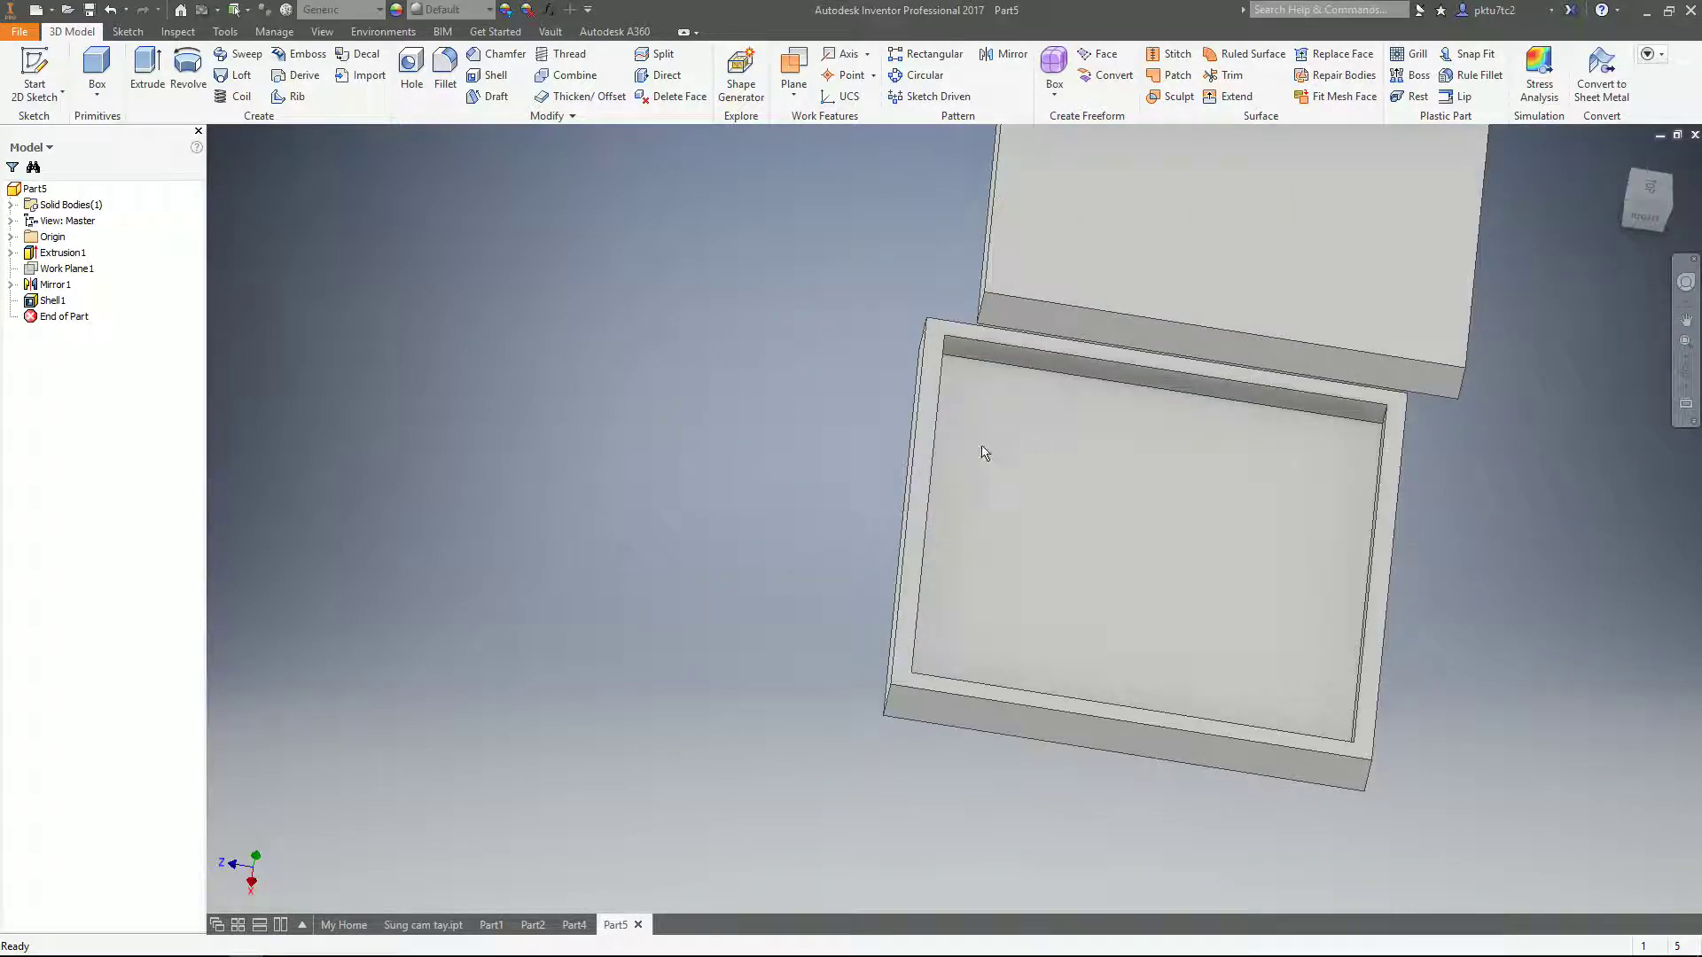
{"action": "left_click", "coordinate": [927, 462]}
{"action": "scroll", "coordinate": [1136, 455], "scroll_direction": "down", "scroll_amount": 2}
{"action": "middle_click_drag", "start_coordinate": [1135, 455], "coordinate": [1115, 354]}
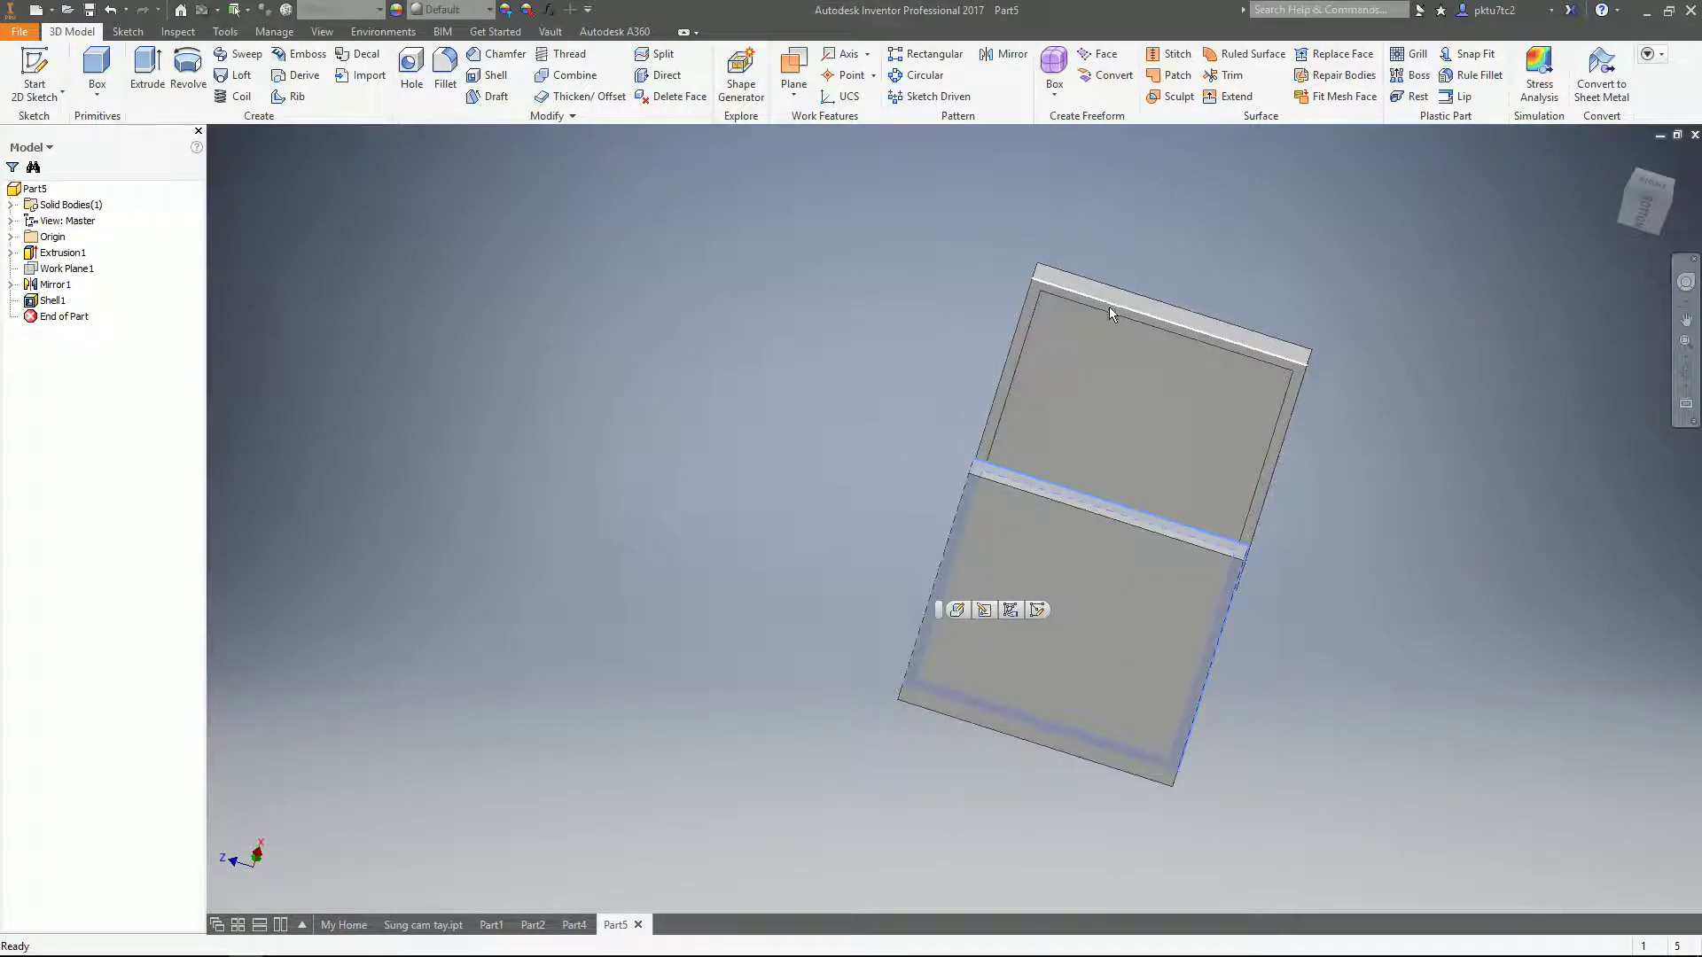
{"action": "middle_click_drag", "start_coordinate": [1029, 494], "coordinate": [966, 665], "text": "shift"}
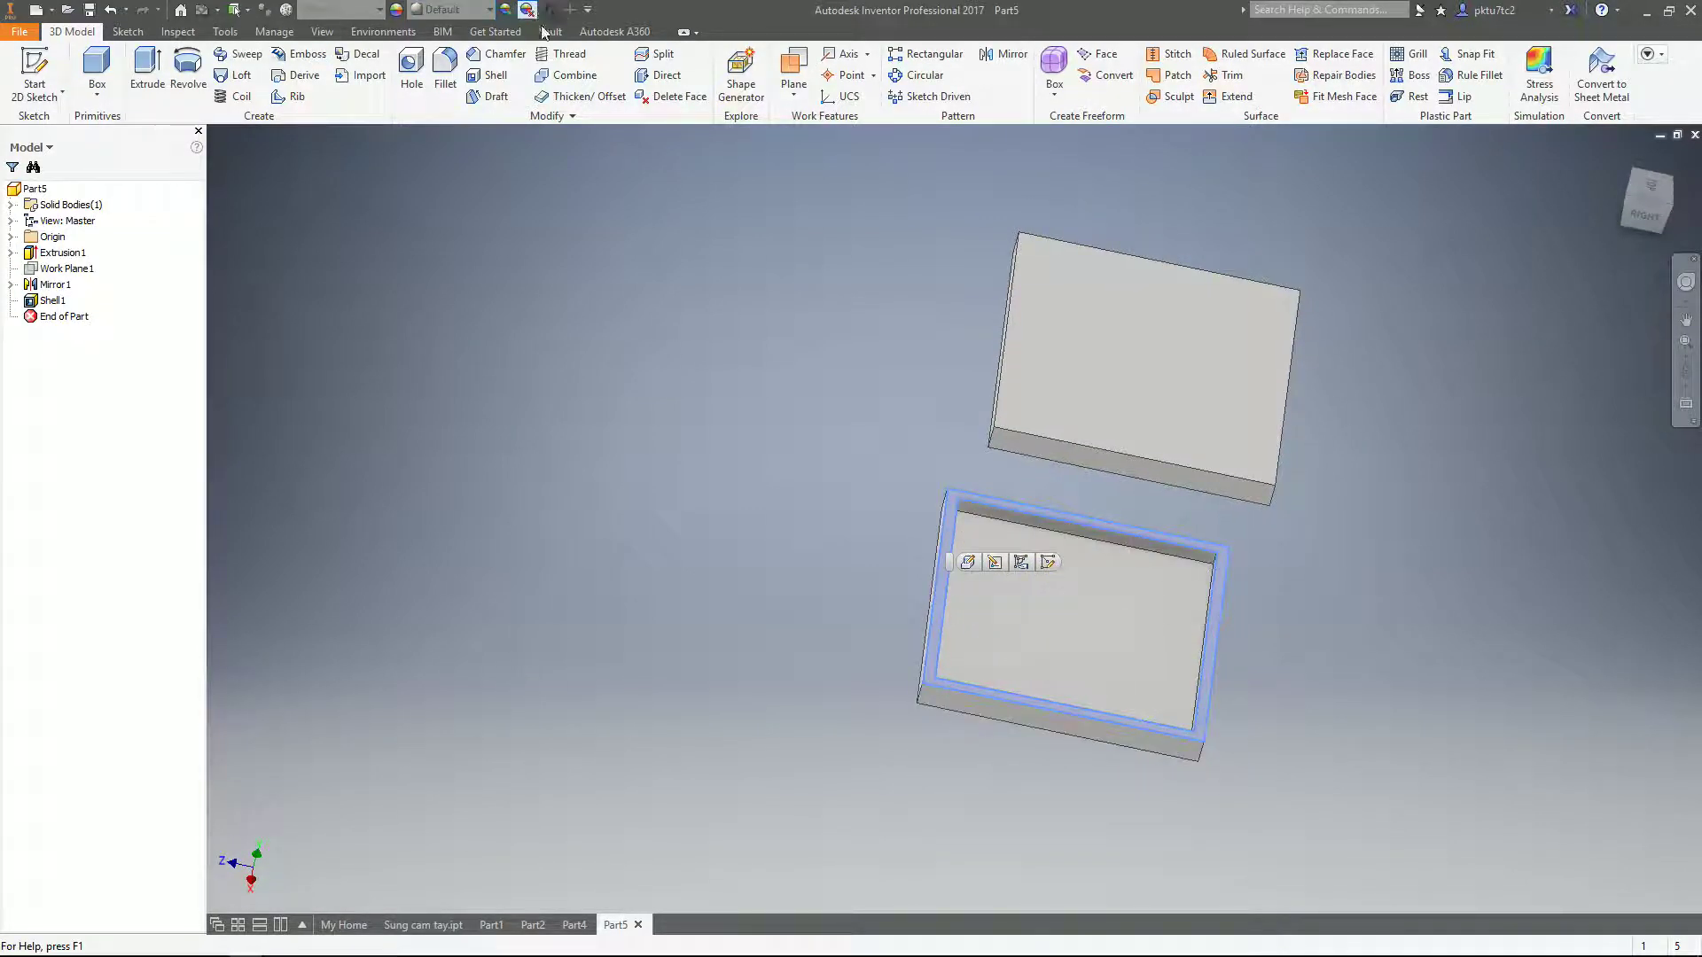
{"action": "left_click", "coordinate": [489, 11]}
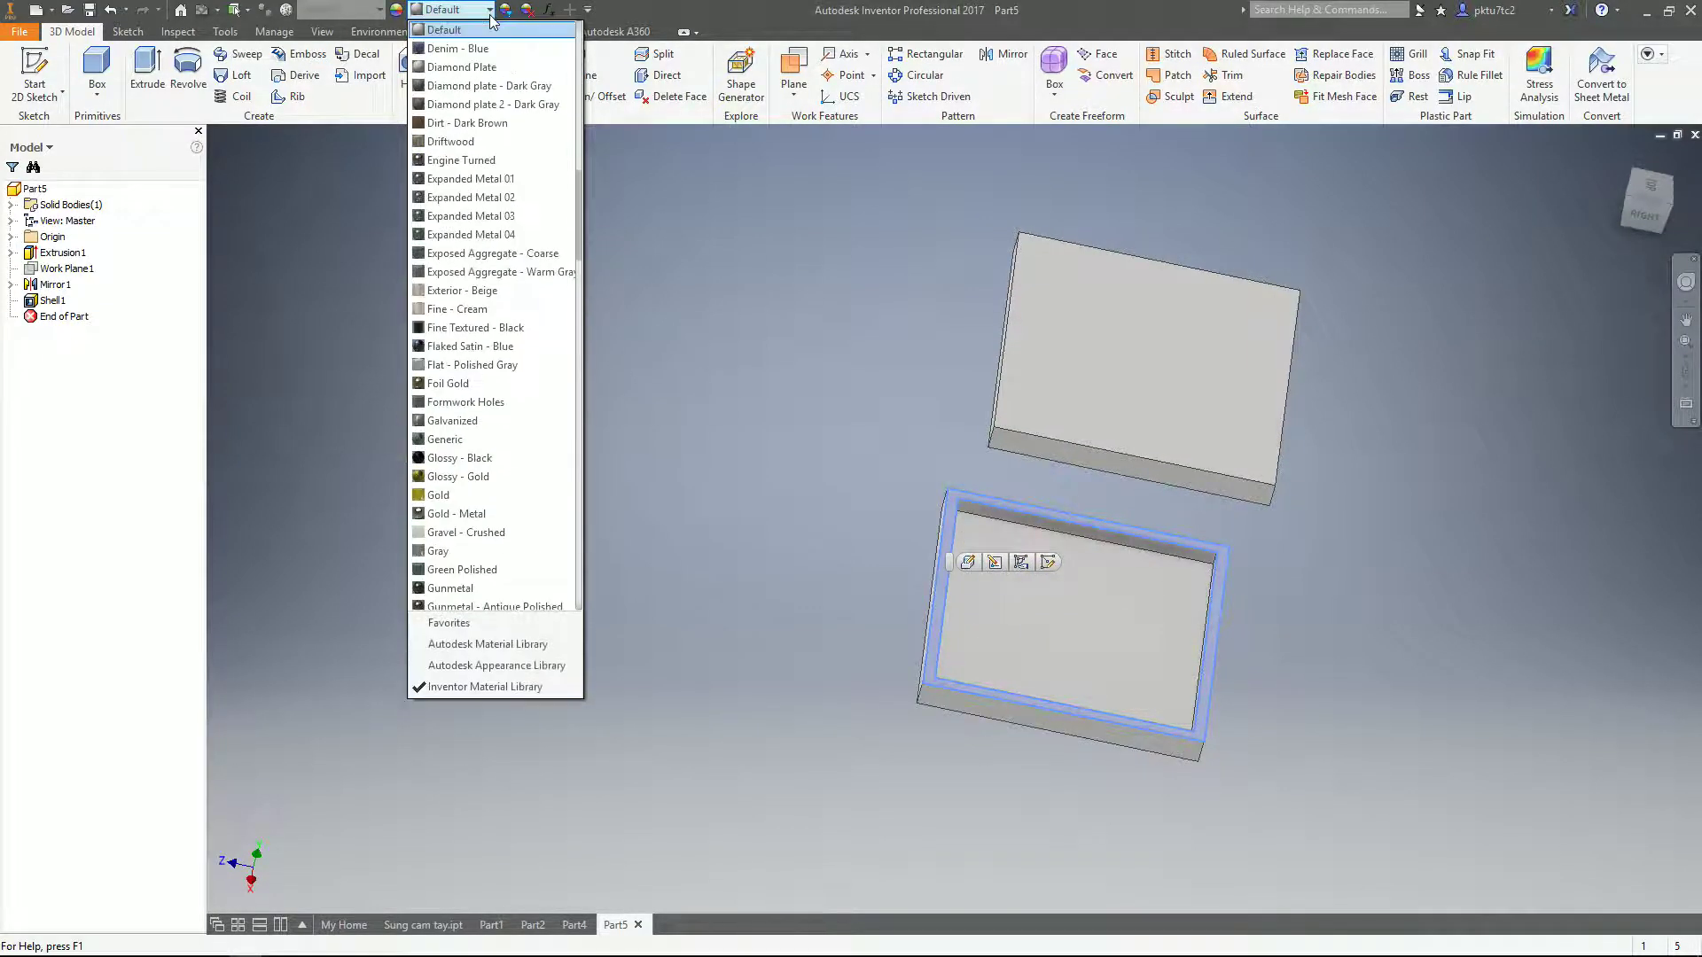
{"action": "scroll", "coordinate": [474, 448], "scroll_direction": "down", "scroll_amount": 7}
{"action": "left_click", "coordinate": [474, 457]}
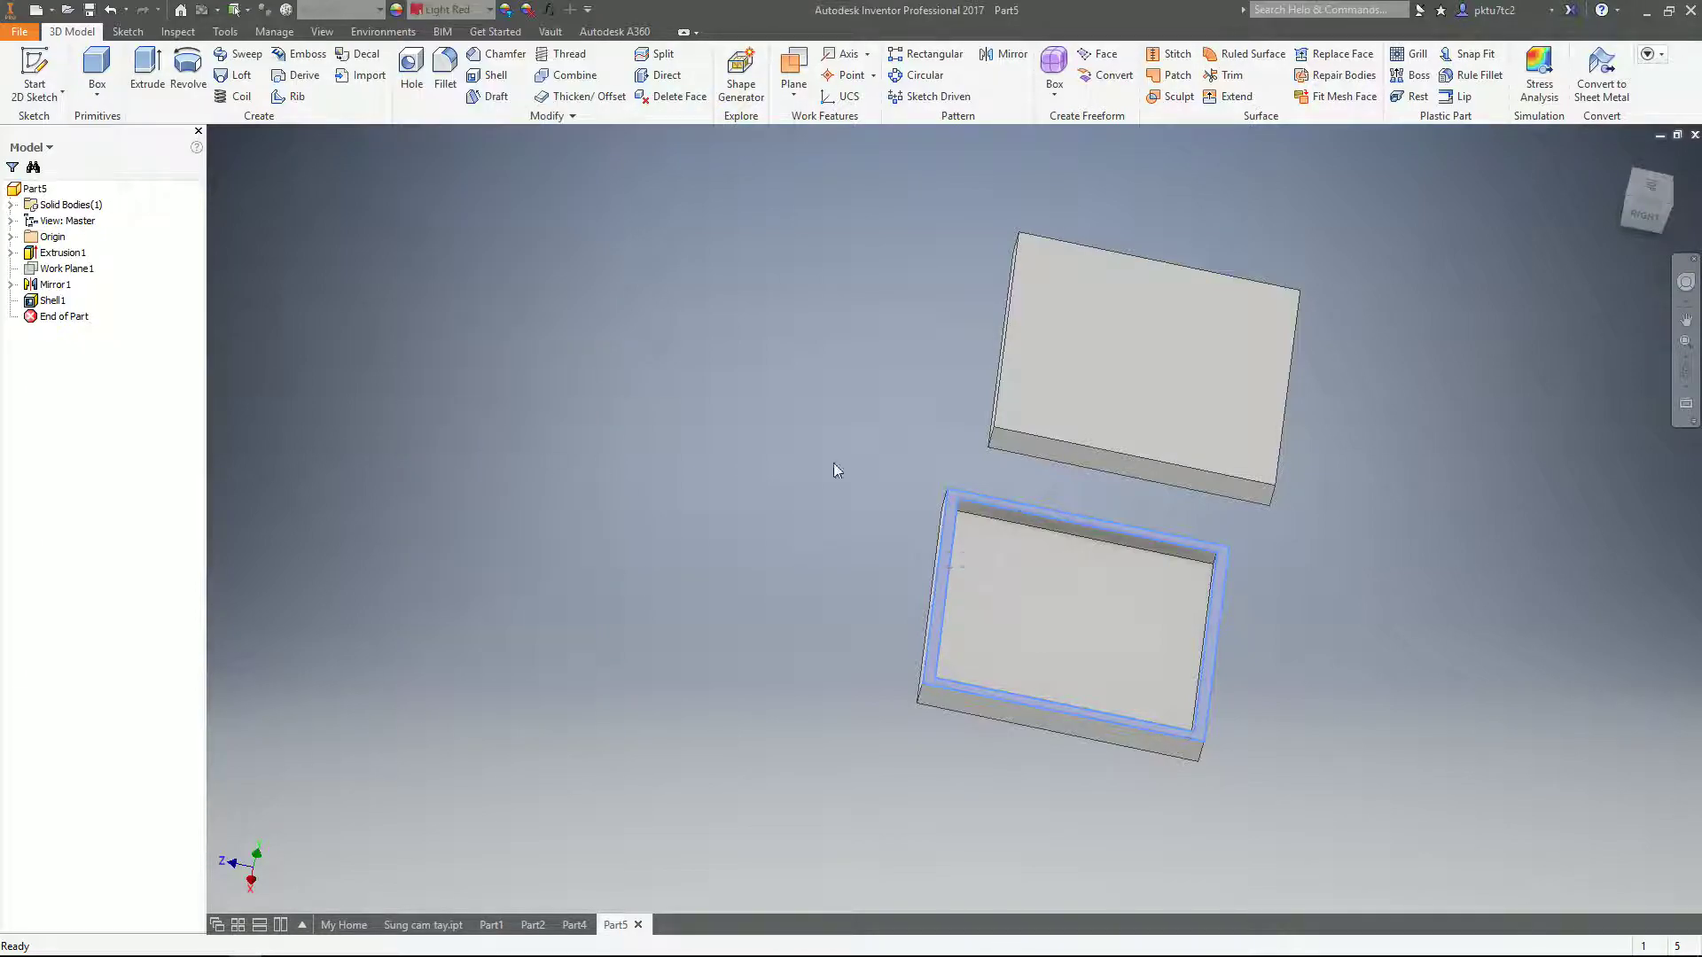
- Apply the Gold appearance to the rim face of the upper shelled half
{"action": "middle_click_drag", "start_coordinate": [1136, 503], "coordinate": [1173, 337], "text": "shift"}
{"action": "scroll", "coordinate": [1040, 305], "scroll_direction": "down", "scroll_amount": 3}
{"action": "left_click", "coordinate": [1039, 306]}
{"action": "left_click", "coordinate": [451, 10]}
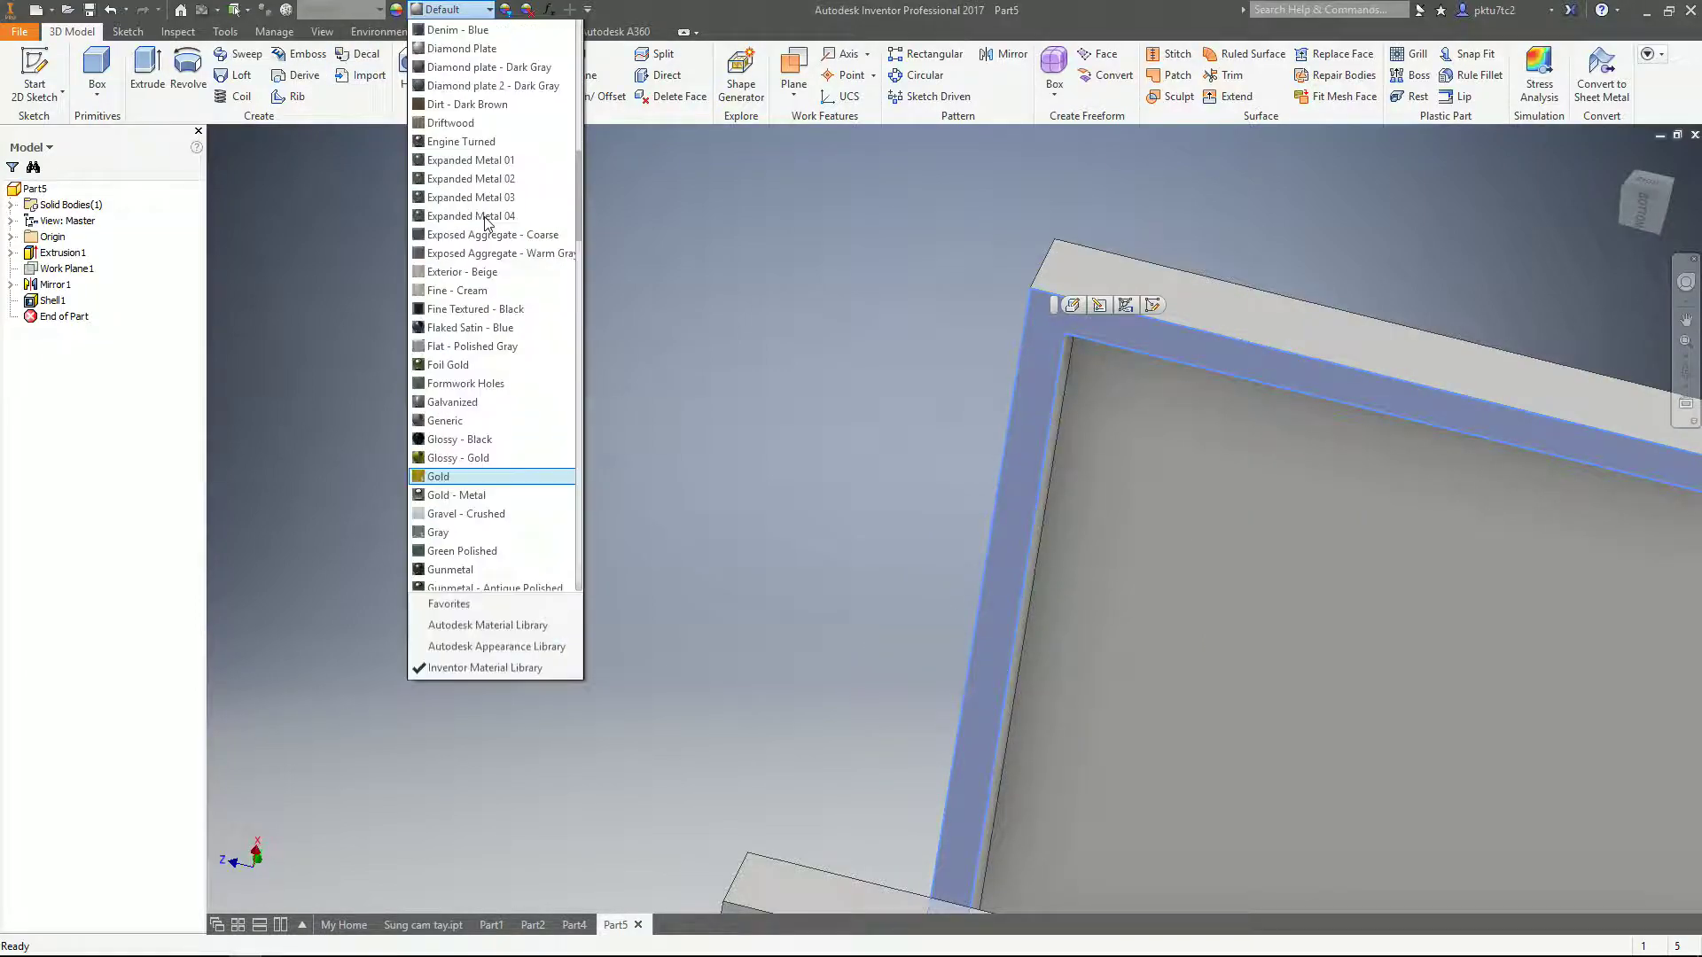
{"action": "left_click", "coordinate": [478, 486]}
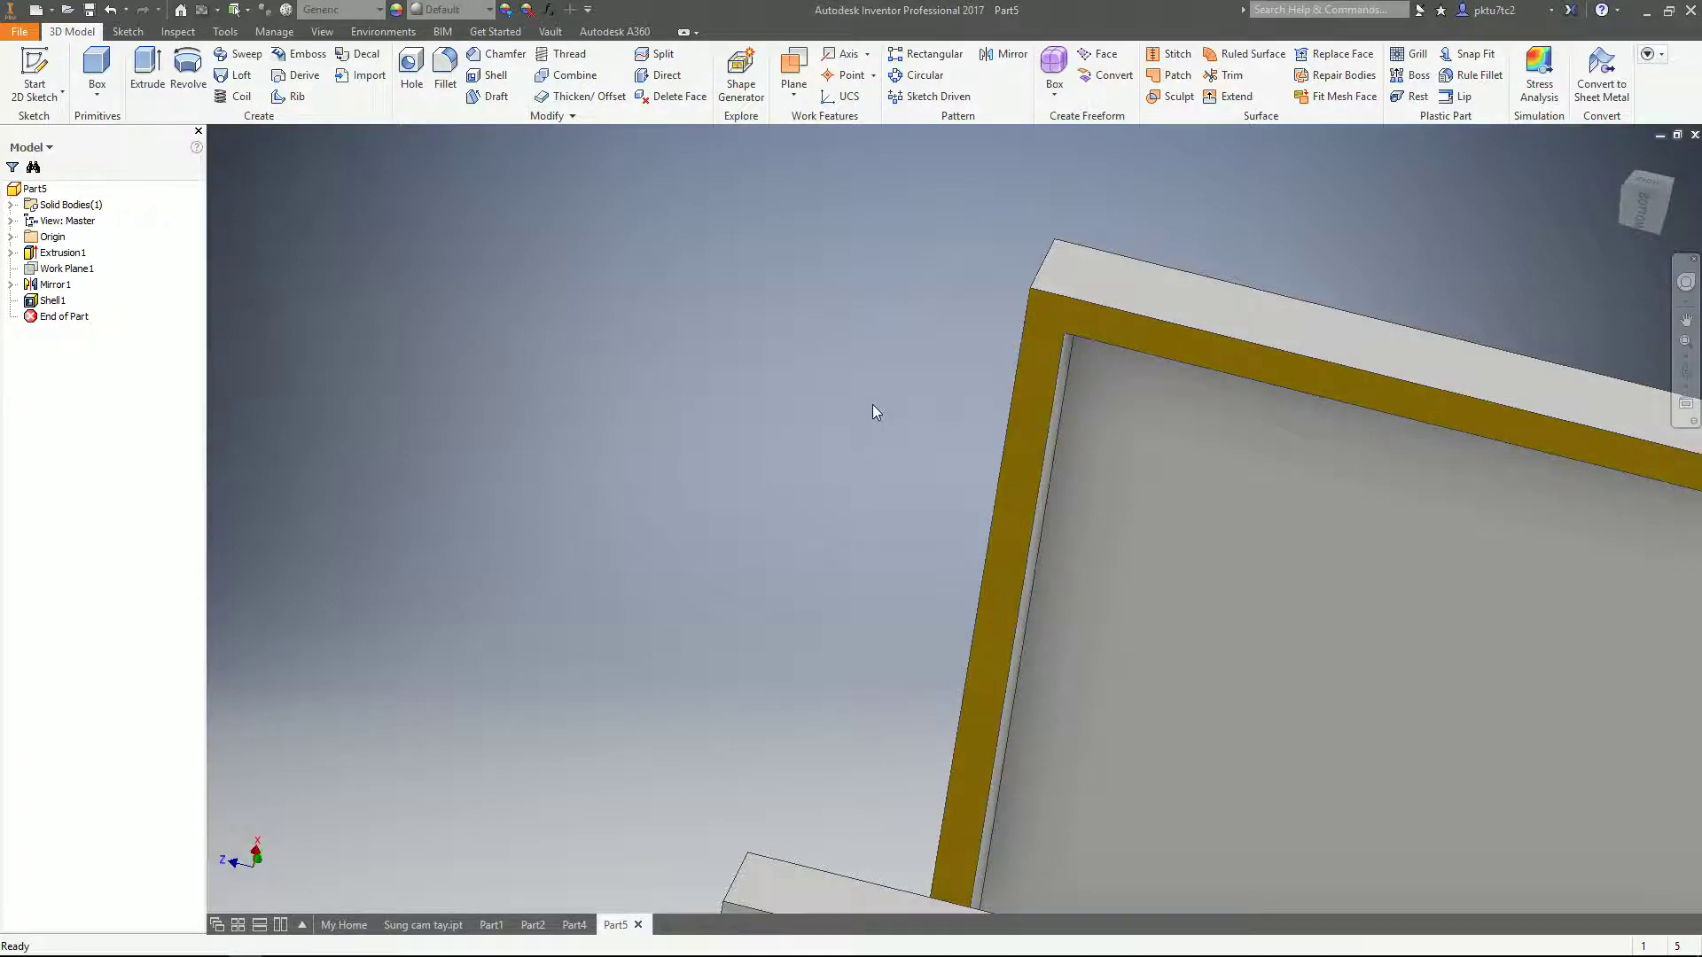
{"action": "scroll", "coordinate": [877, 416], "scroll_direction": "up", "scroll_amount": 3}
{"action": "mouse_move", "coordinate": [883, 435]}
{"action": "middle_mouse_down", "text": "shift"}
{"action": "mouse_move", "coordinate": [915, 528]}
{"action": "mouse_move", "coordinate": [898, 577]}
{"action": "mouse_move", "coordinate": [998, 456]}
{"action": "mouse_move", "coordinate": [992, 443]}
{"action": "mouse_move", "coordinate": [878, 562]}
{"action": "mouse_move", "coordinate": [870, 322]}
{"action": "mouse_move", "coordinate": [832, 269]}
{"action": "middle_mouse_up", "text": "shift"}
{"action": "scroll", "coordinate": [860, 355], "scroll_direction": "down", "scroll_amount": 3}
{"action": "middle_click_drag", "start_coordinate": [824, 357], "coordinate": [825, 330]}
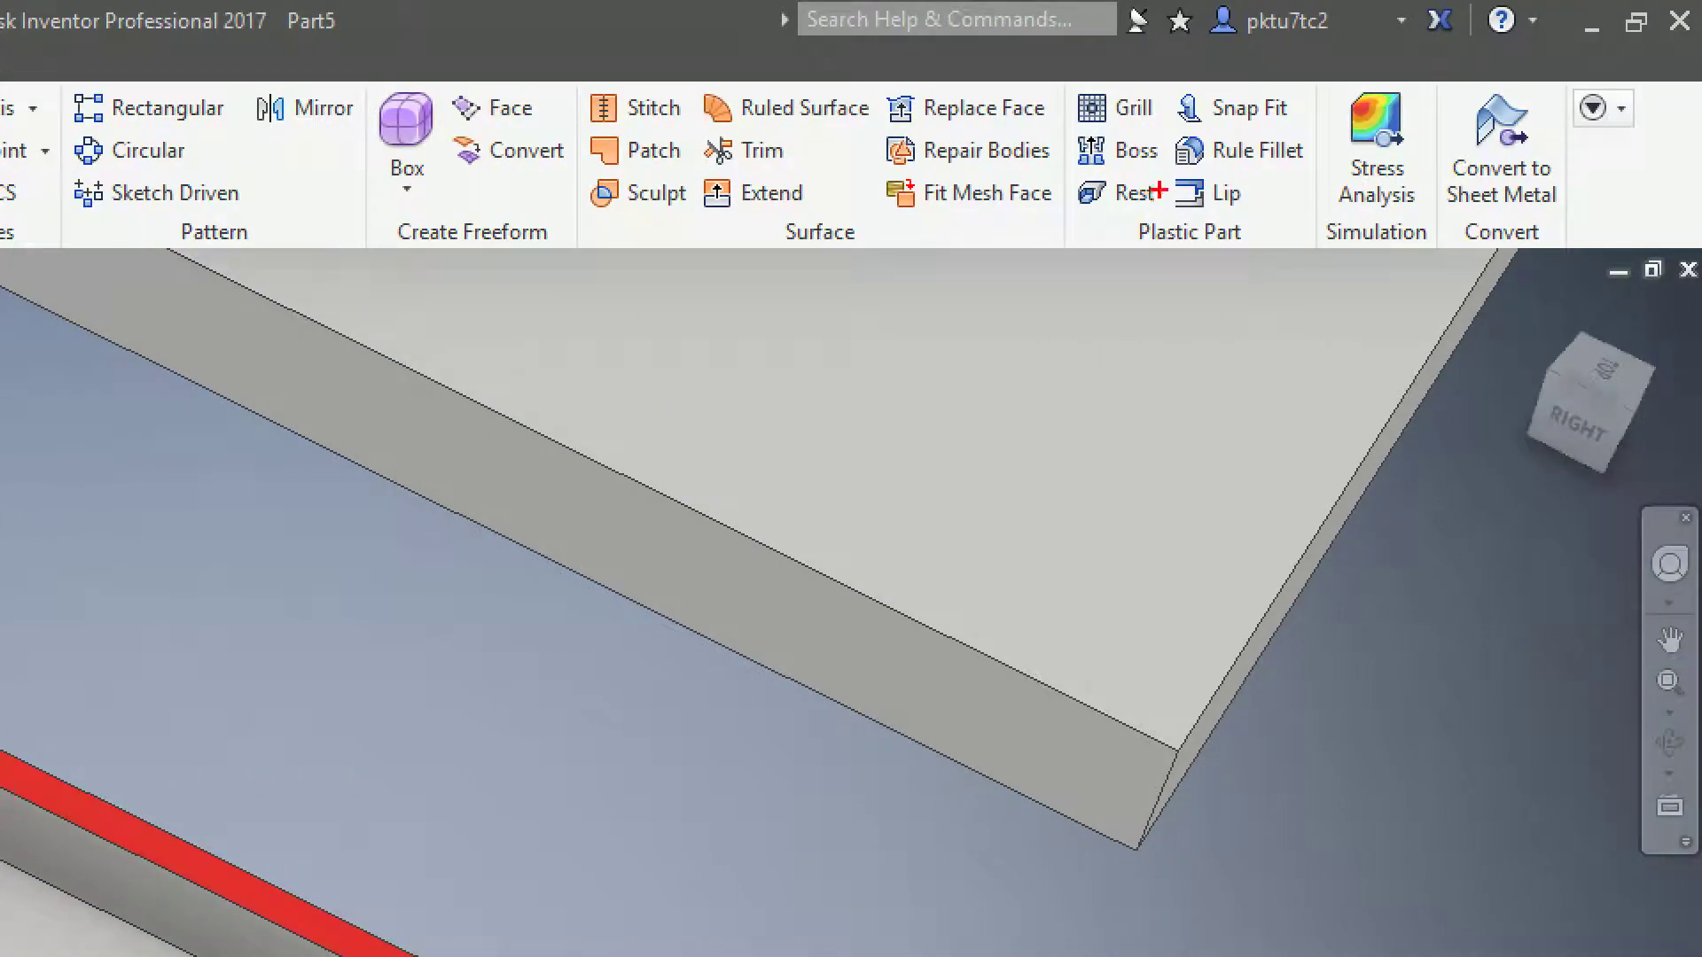
{"action": "mouse_move", "coordinate": [1183, 164]}
{"action": "left_mouse_down"}
{"action": "mouse_move", "coordinate": [1237, 223]}
{"action": "mouse_move", "coordinate": [1187, 161]}
{"action": "left_mouse_up"}
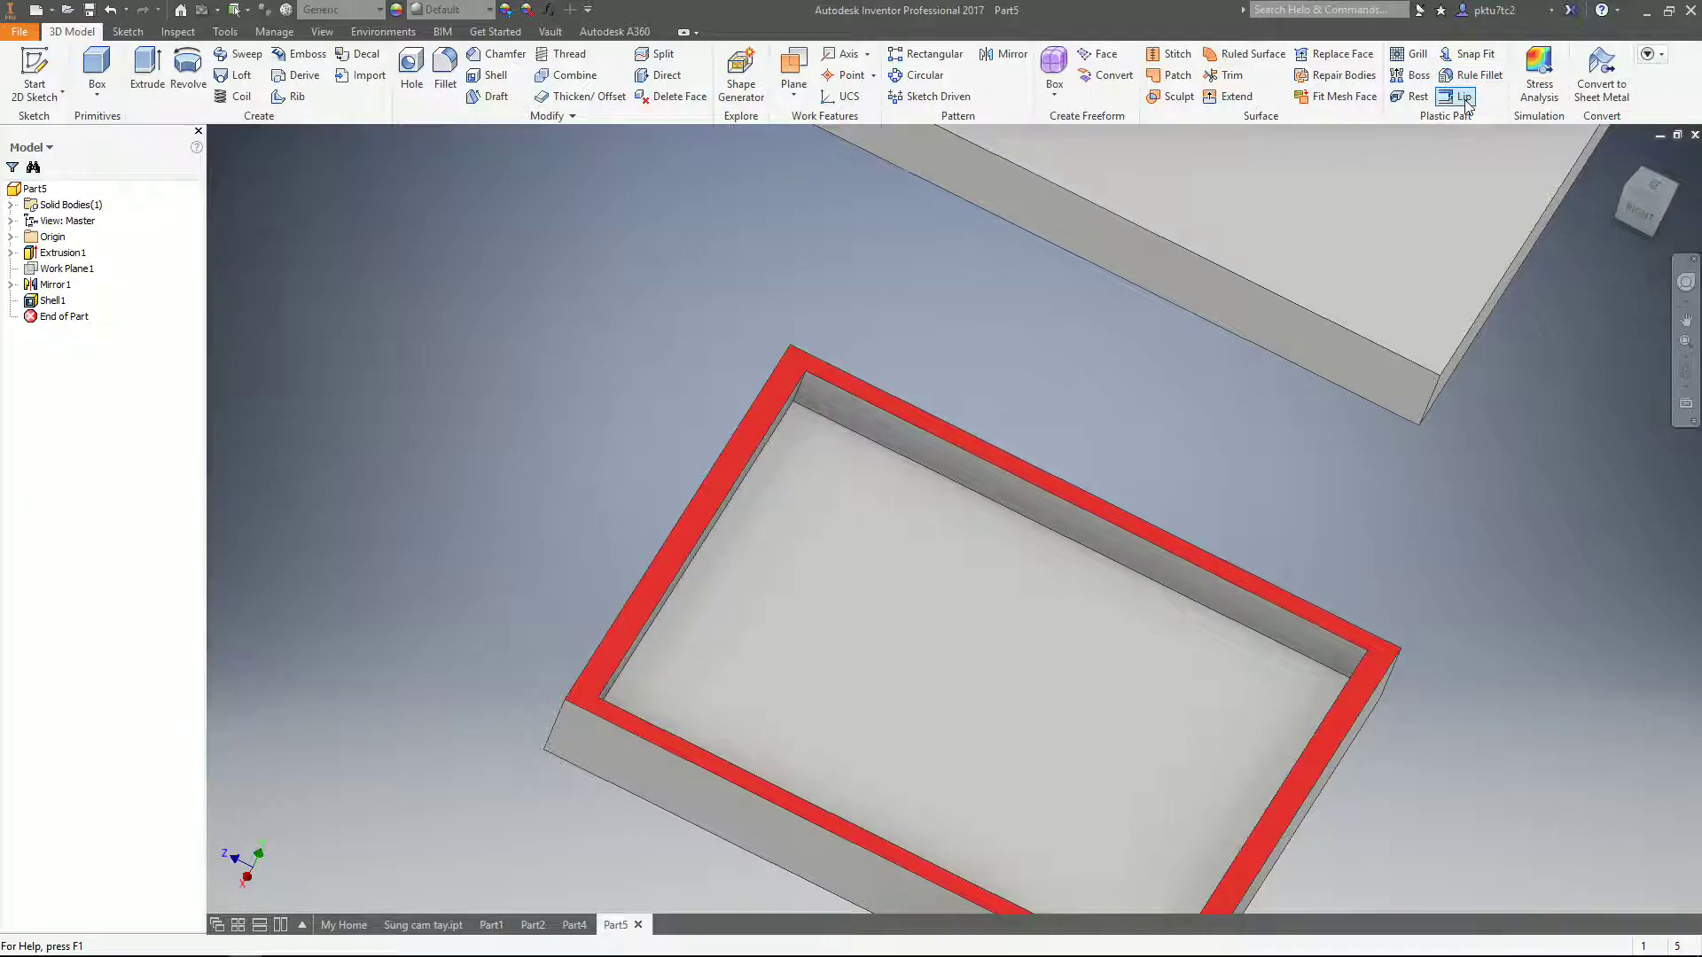
{"action": "left_click", "coordinate": [1391, 124]}
{"action": "left_click_drag", "start_coordinate": [425, 153], "coordinate": [574, 232]}
{"action": "left_click", "coordinate": [381, 259]}
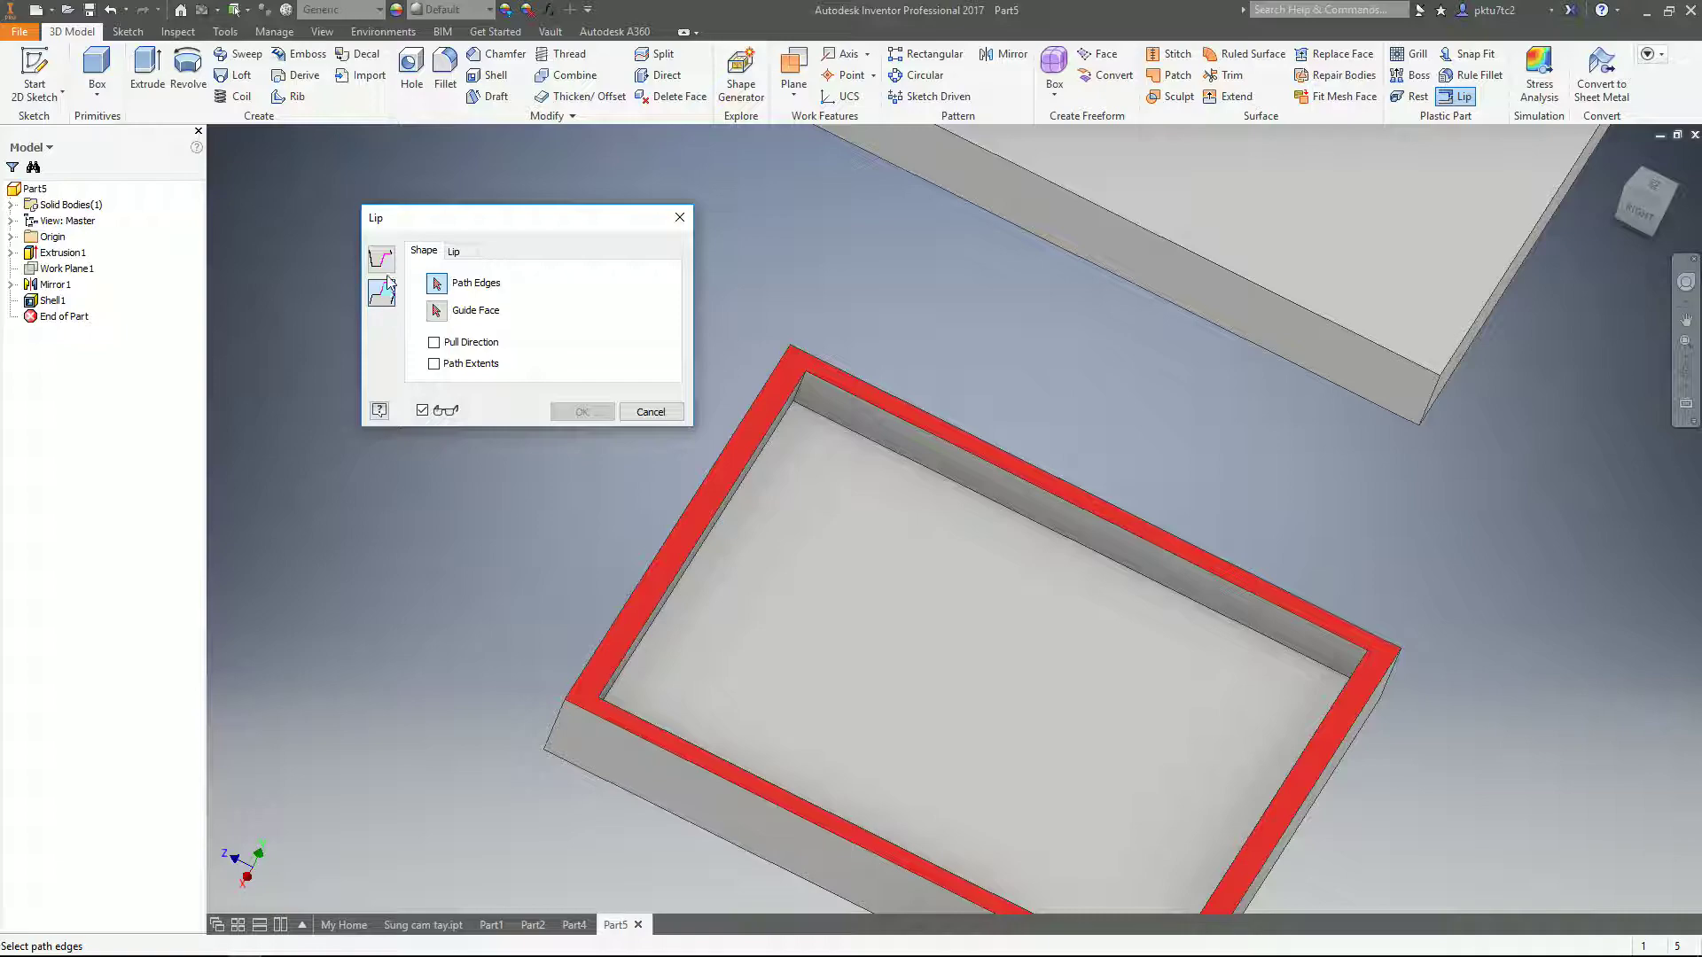
{"action": "left_click", "coordinate": [386, 262]}
{"action": "left_click", "coordinate": [382, 294]}
{"action": "scroll", "coordinate": [921, 456], "scroll_direction": "down", "scroll_amount": 5}
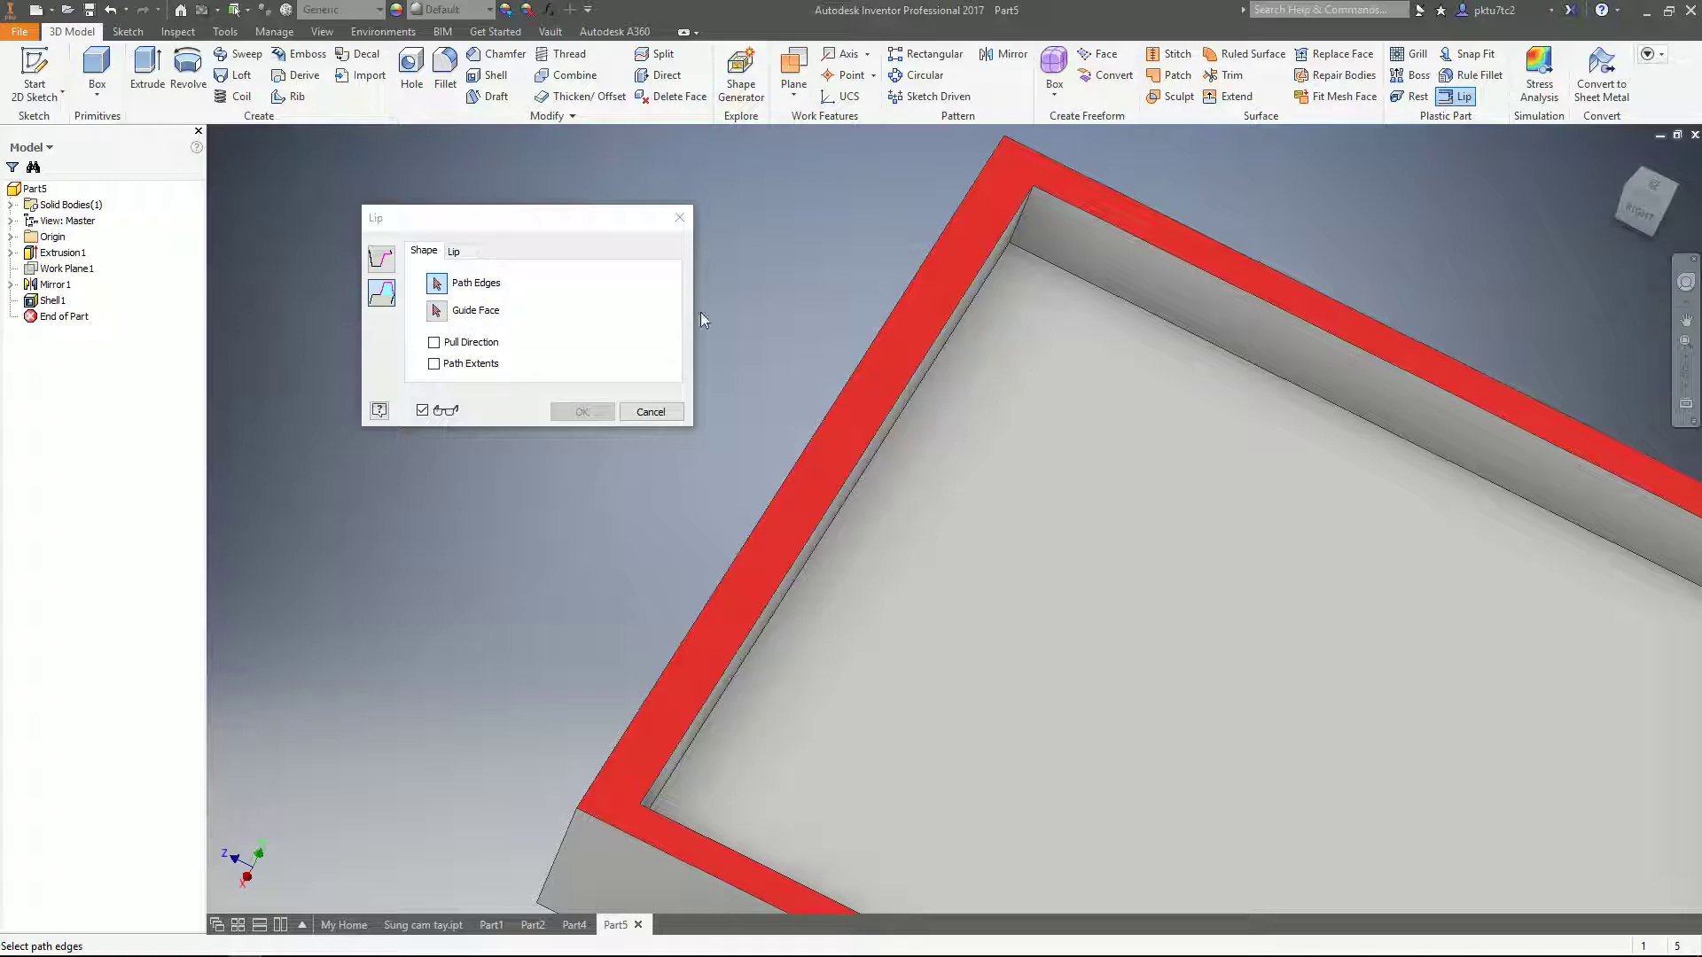
{"action": "left_click", "coordinate": [908, 381]}
{"action": "scroll", "coordinate": [908, 402], "scroll_direction": "up", "scroll_amount": 4}
{"action": "middle_click_drag", "start_coordinate": [824, 520], "coordinate": [837, 572], "text": "shift"}
{"action": "middle_click_drag", "start_coordinate": [922, 385], "coordinate": [874, 363]}
{"action": "left_click", "coordinate": [840, 594]}
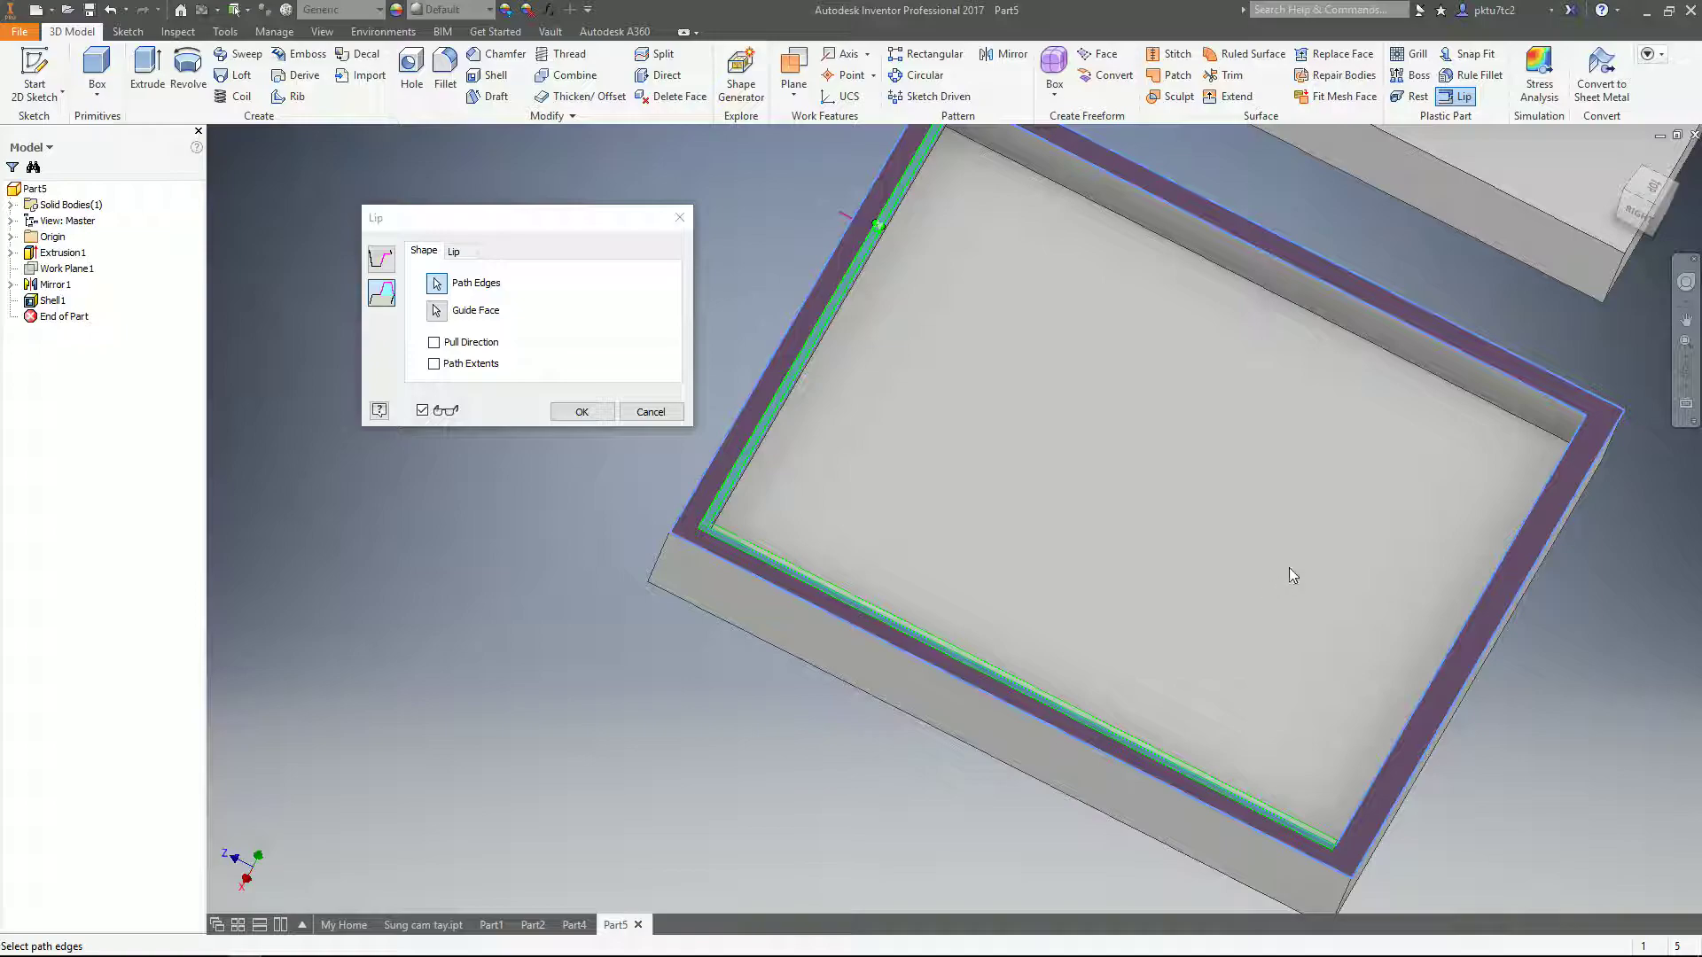
{"action": "left_click", "coordinate": [1494, 576]}
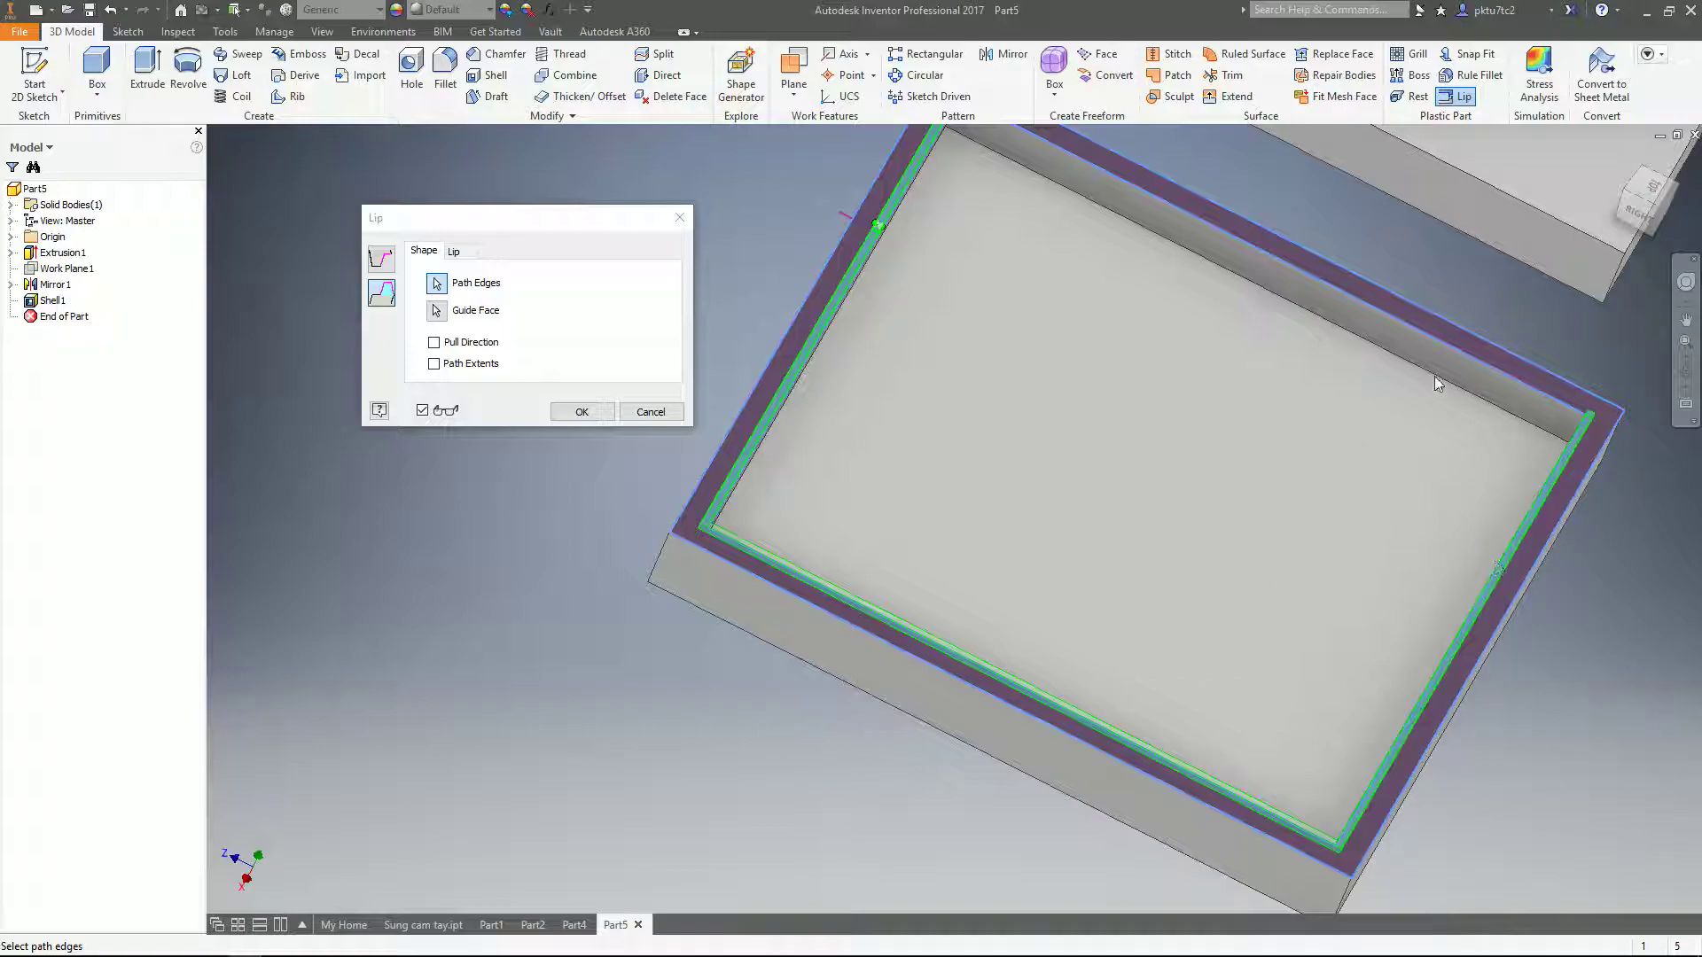
{"action": "left_click", "coordinate": [1424, 335]}
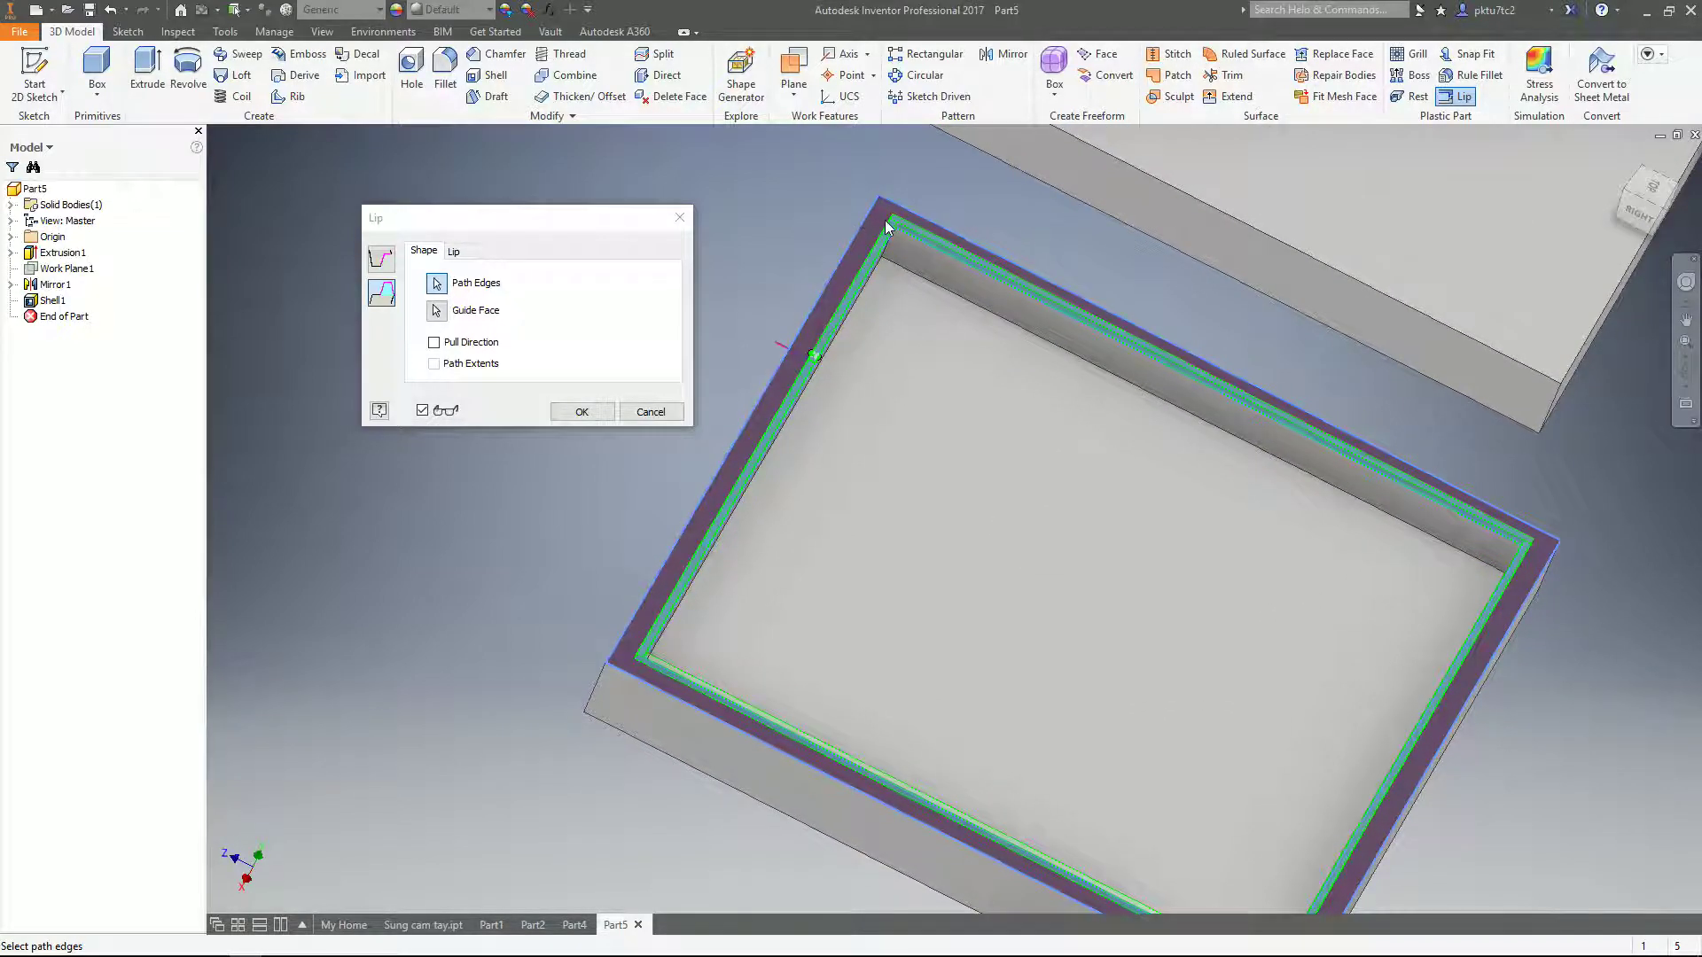
{"action": "scroll", "coordinate": [890, 232], "scroll_direction": "up", "scroll_amount": 3}
{"action": "scroll", "coordinate": [893, 255], "scroll_direction": "up", "scroll_amount": 1}
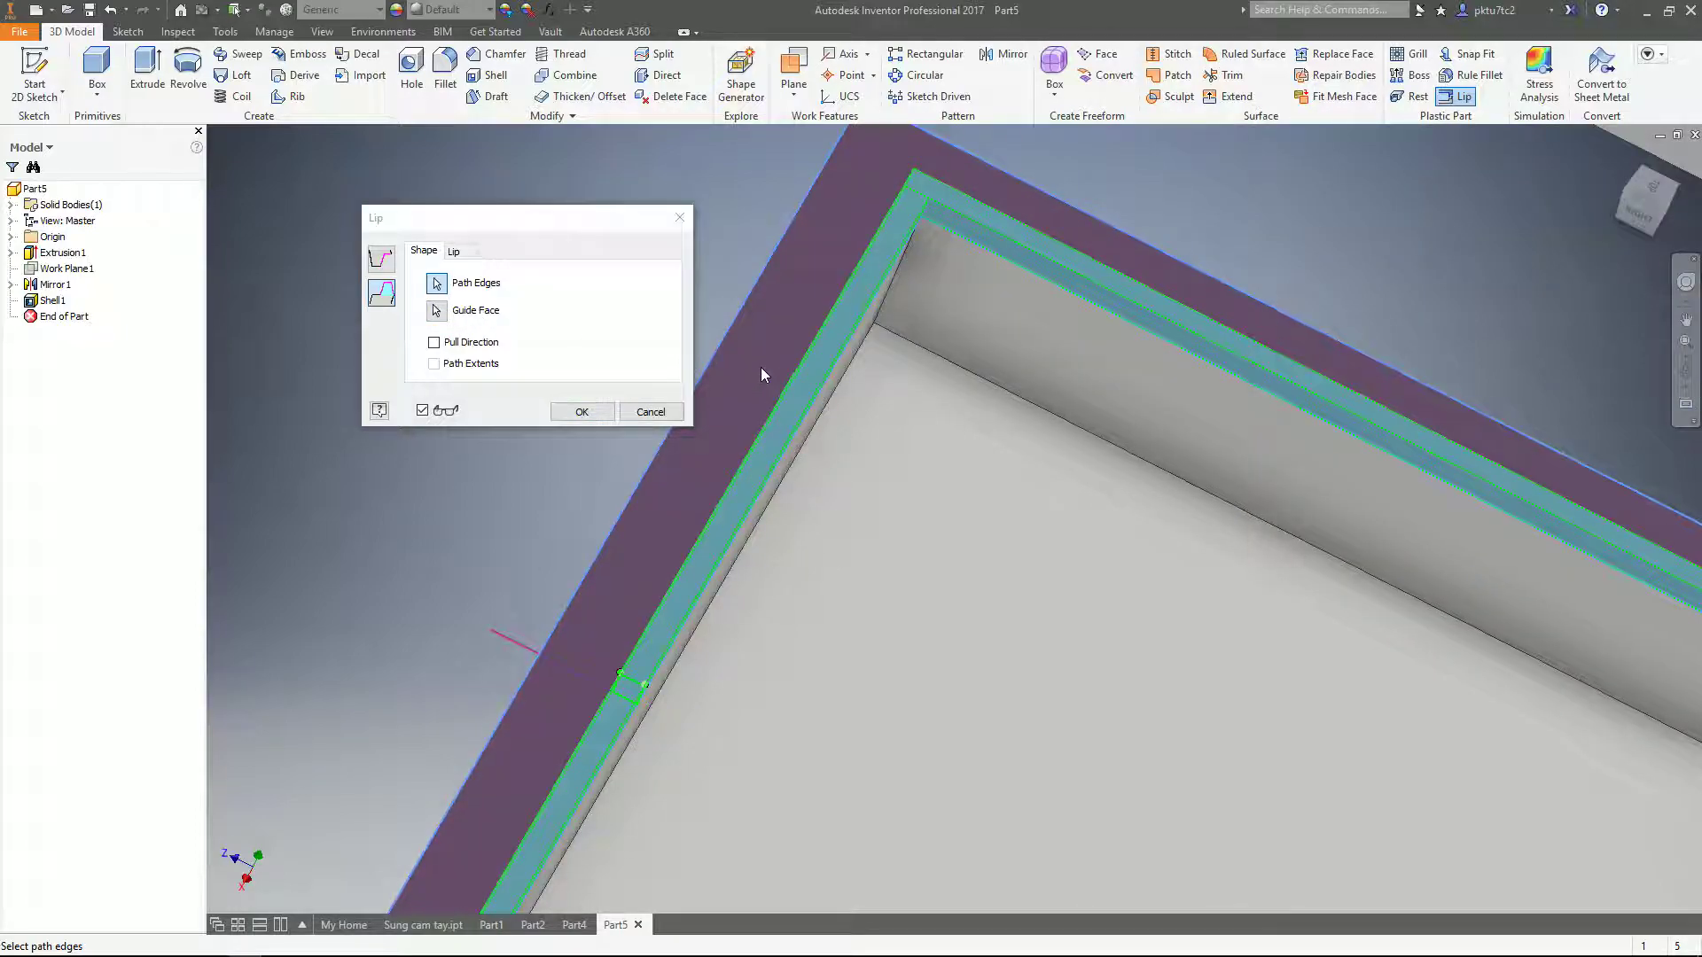
{"action": "left_click", "coordinate": [649, 410]}
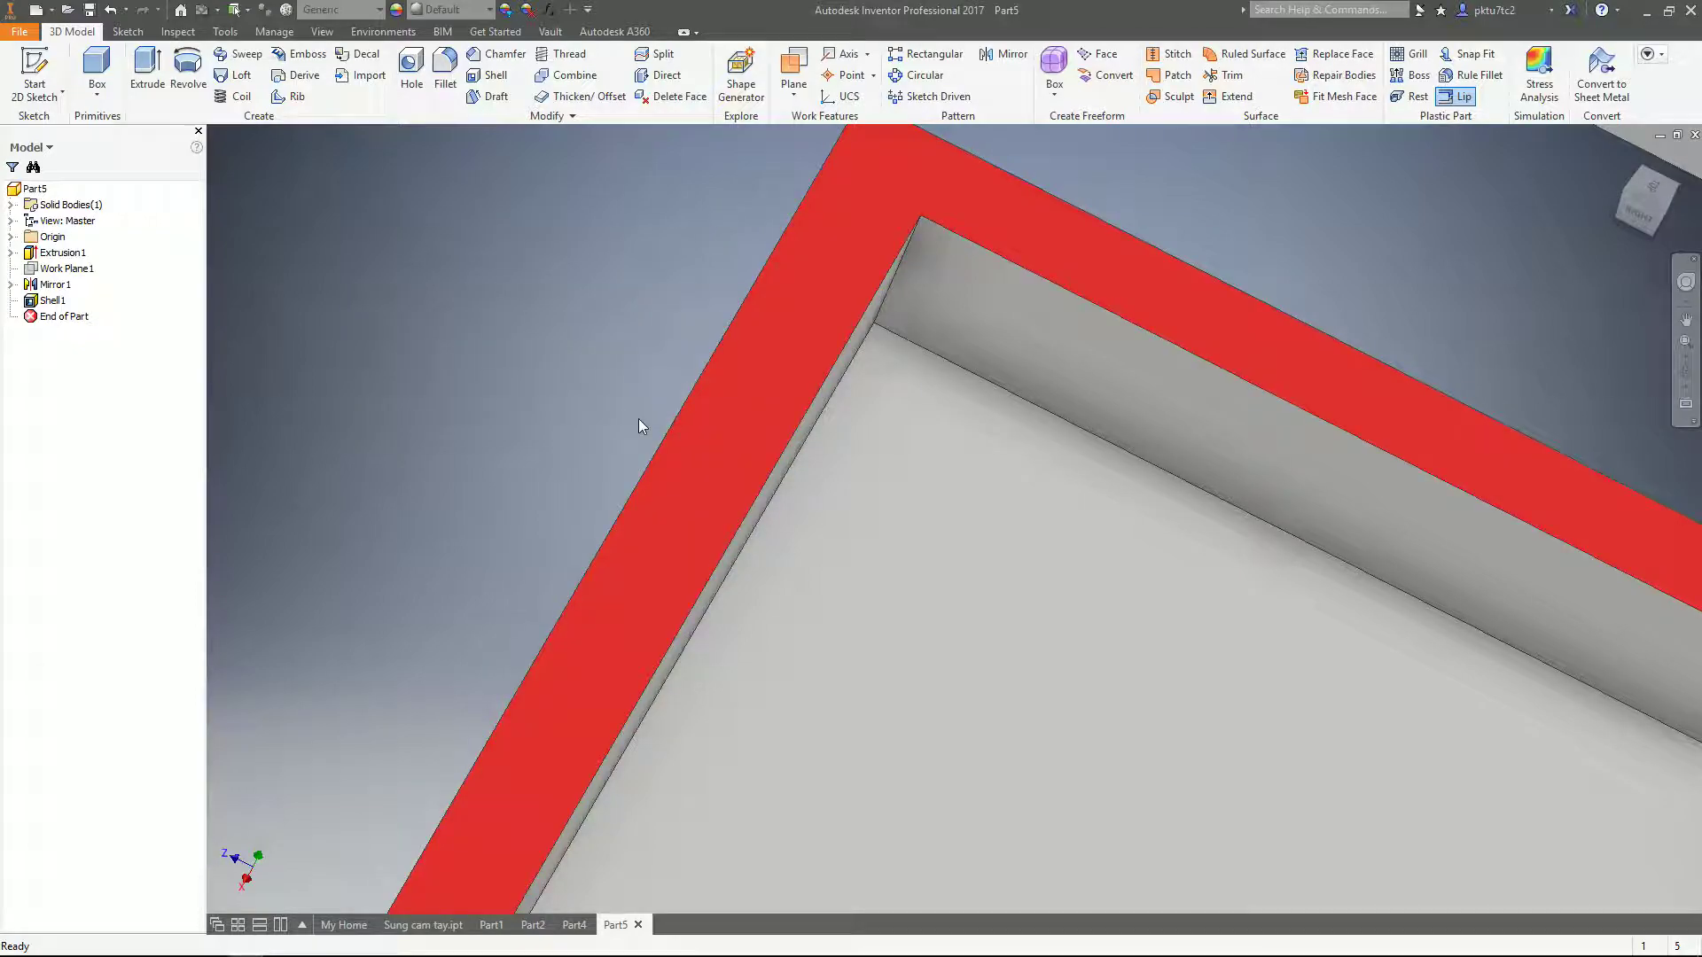
- Start a Lip feature along the four inner rim edges of the lower half, with the red rim as guide face
{"action": "left_click", "coordinate": [1458, 96]}
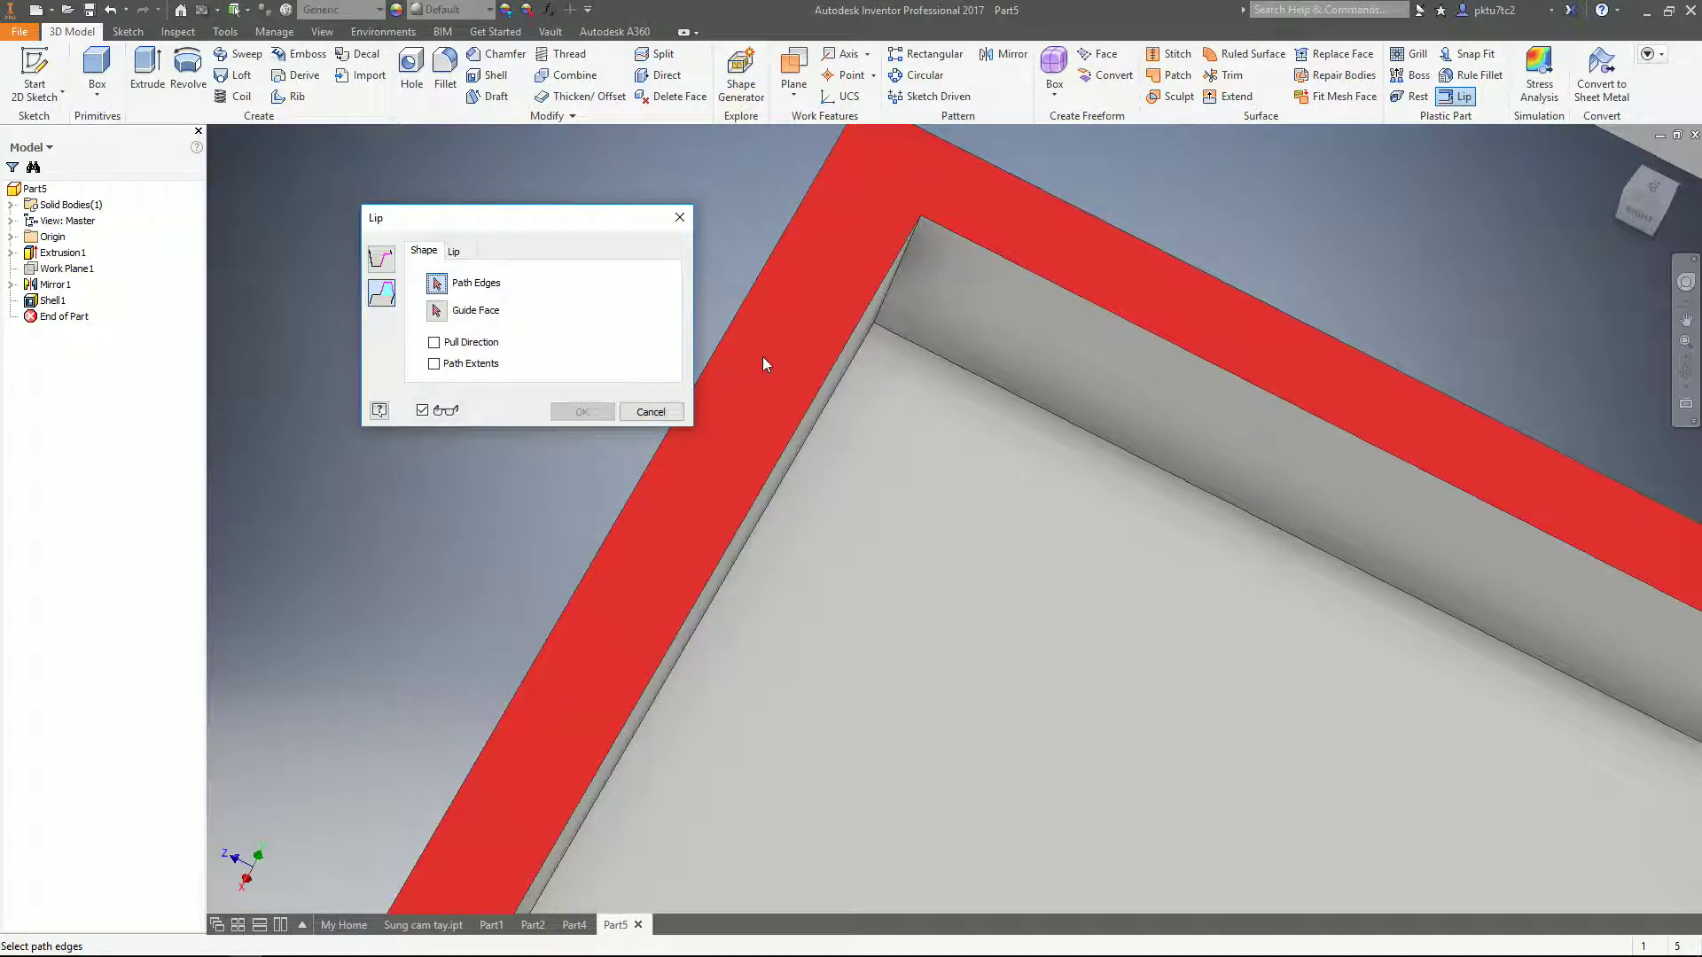
{"action": "middle_click_drag", "start_coordinate": [762, 357], "coordinate": [928, 375]}
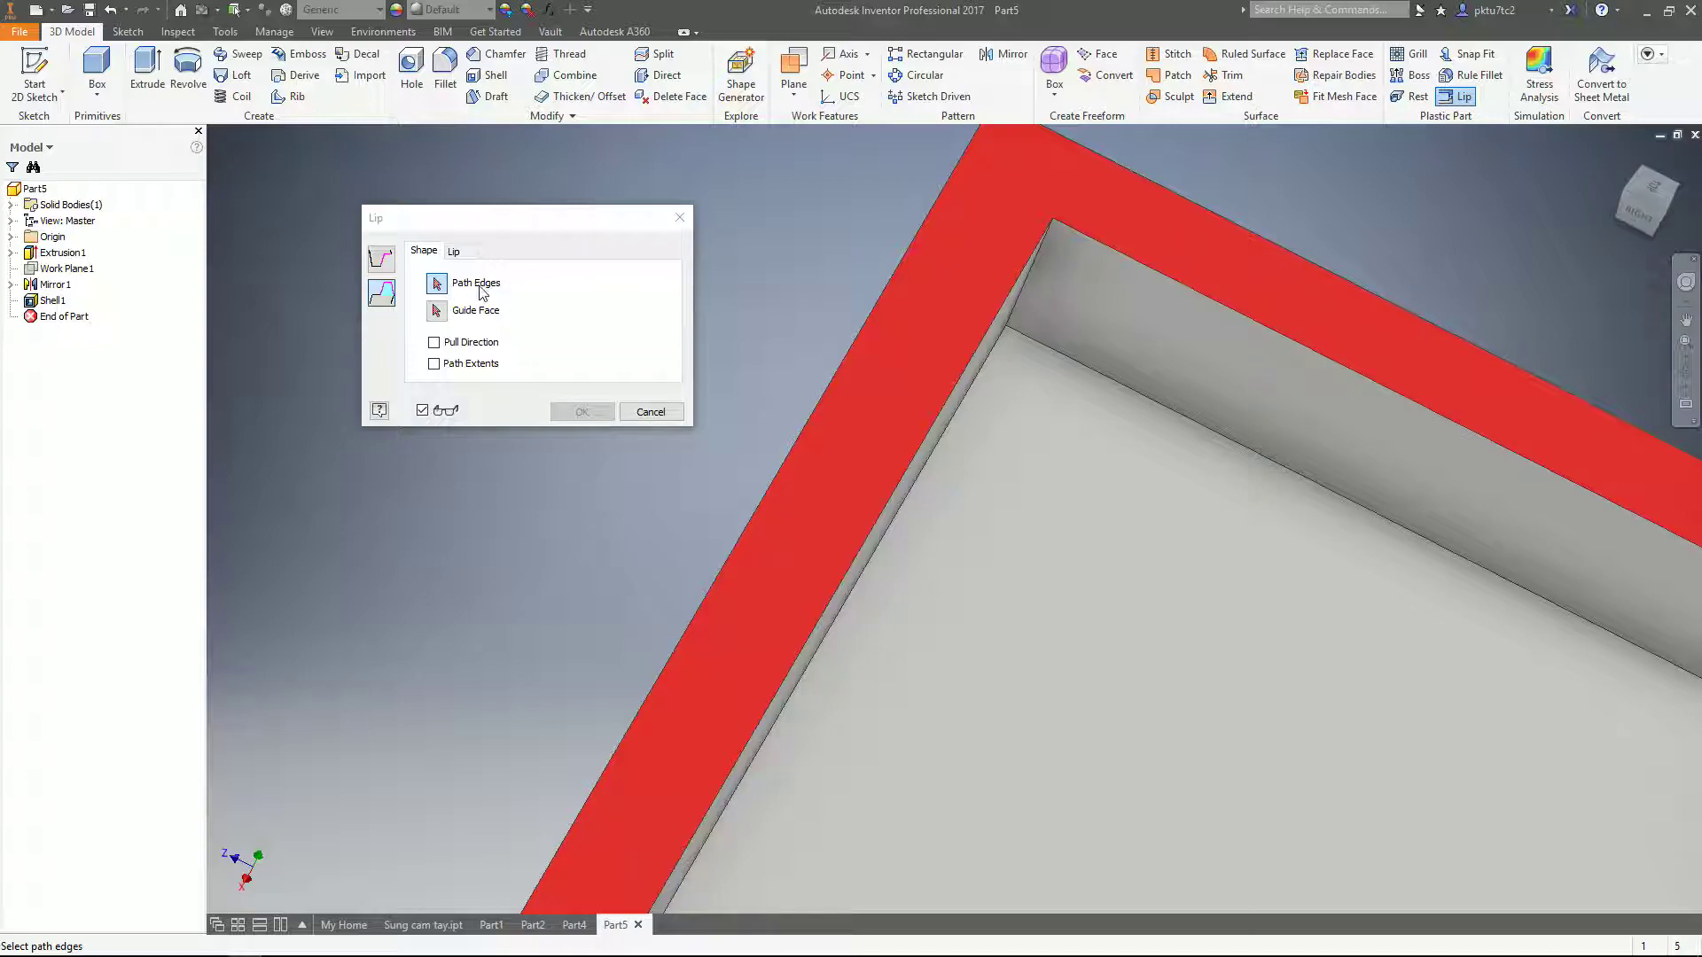
{"action": "left_click", "coordinate": [903, 477]}
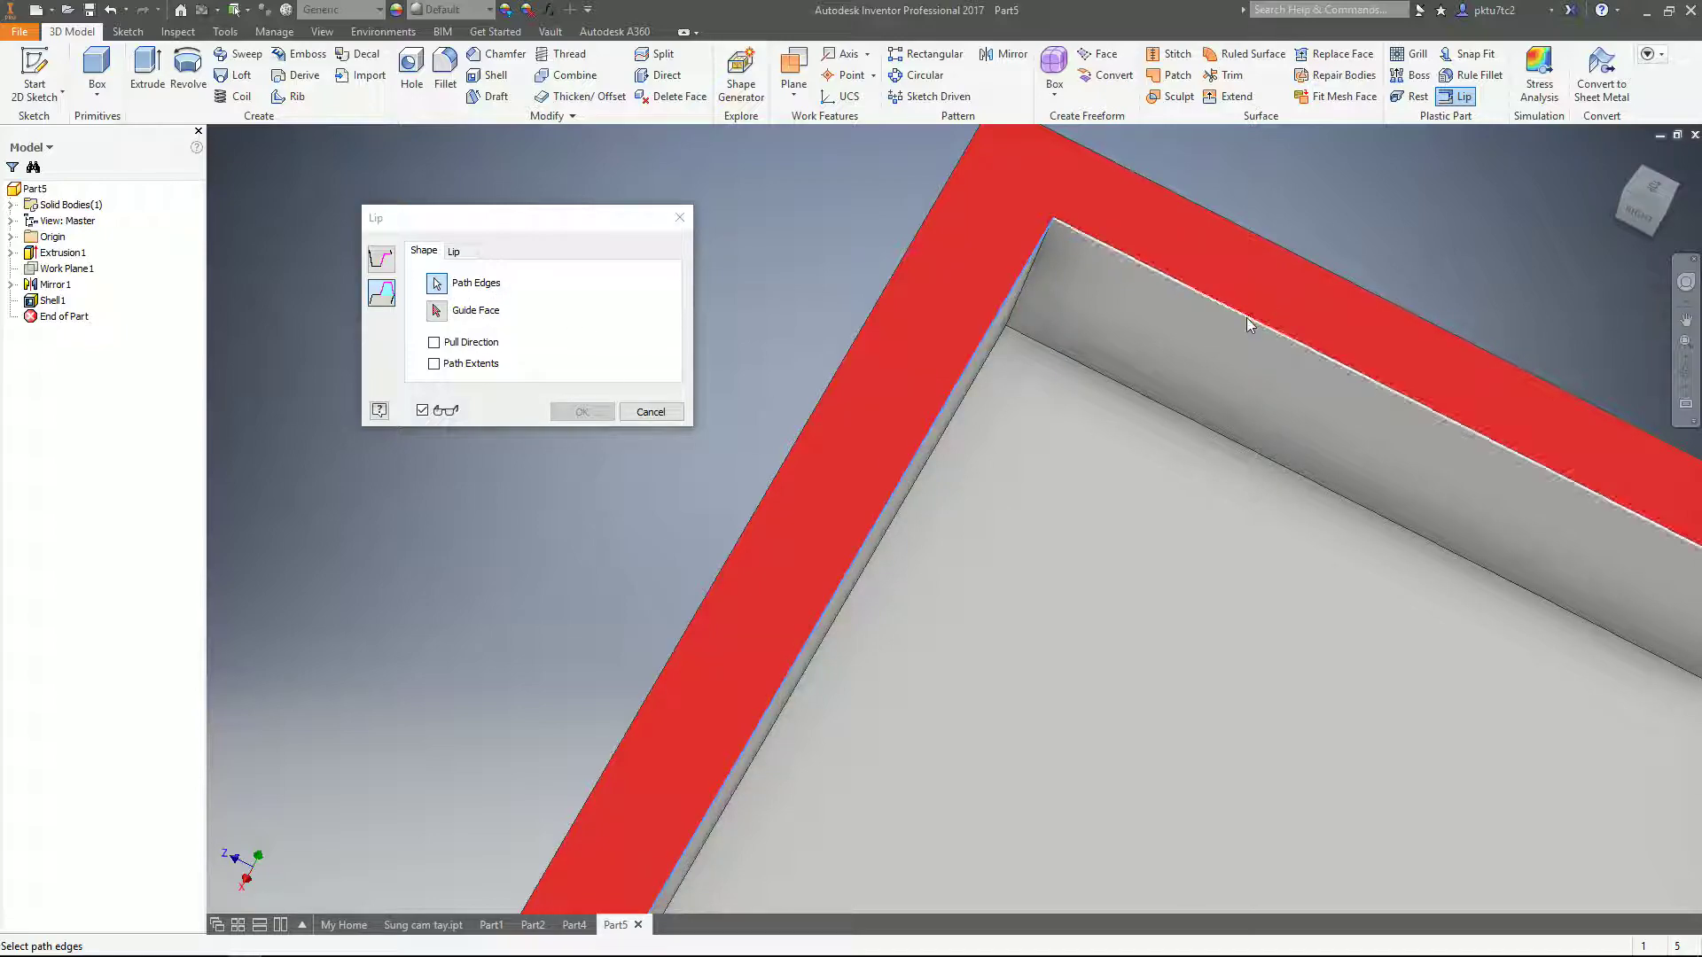
{"action": "left_click", "coordinate": [1246, 318]}
{"action": "scroll", "coordinate": [1262, 385], "scroll_direction": "up", "scroll_amount": 4}
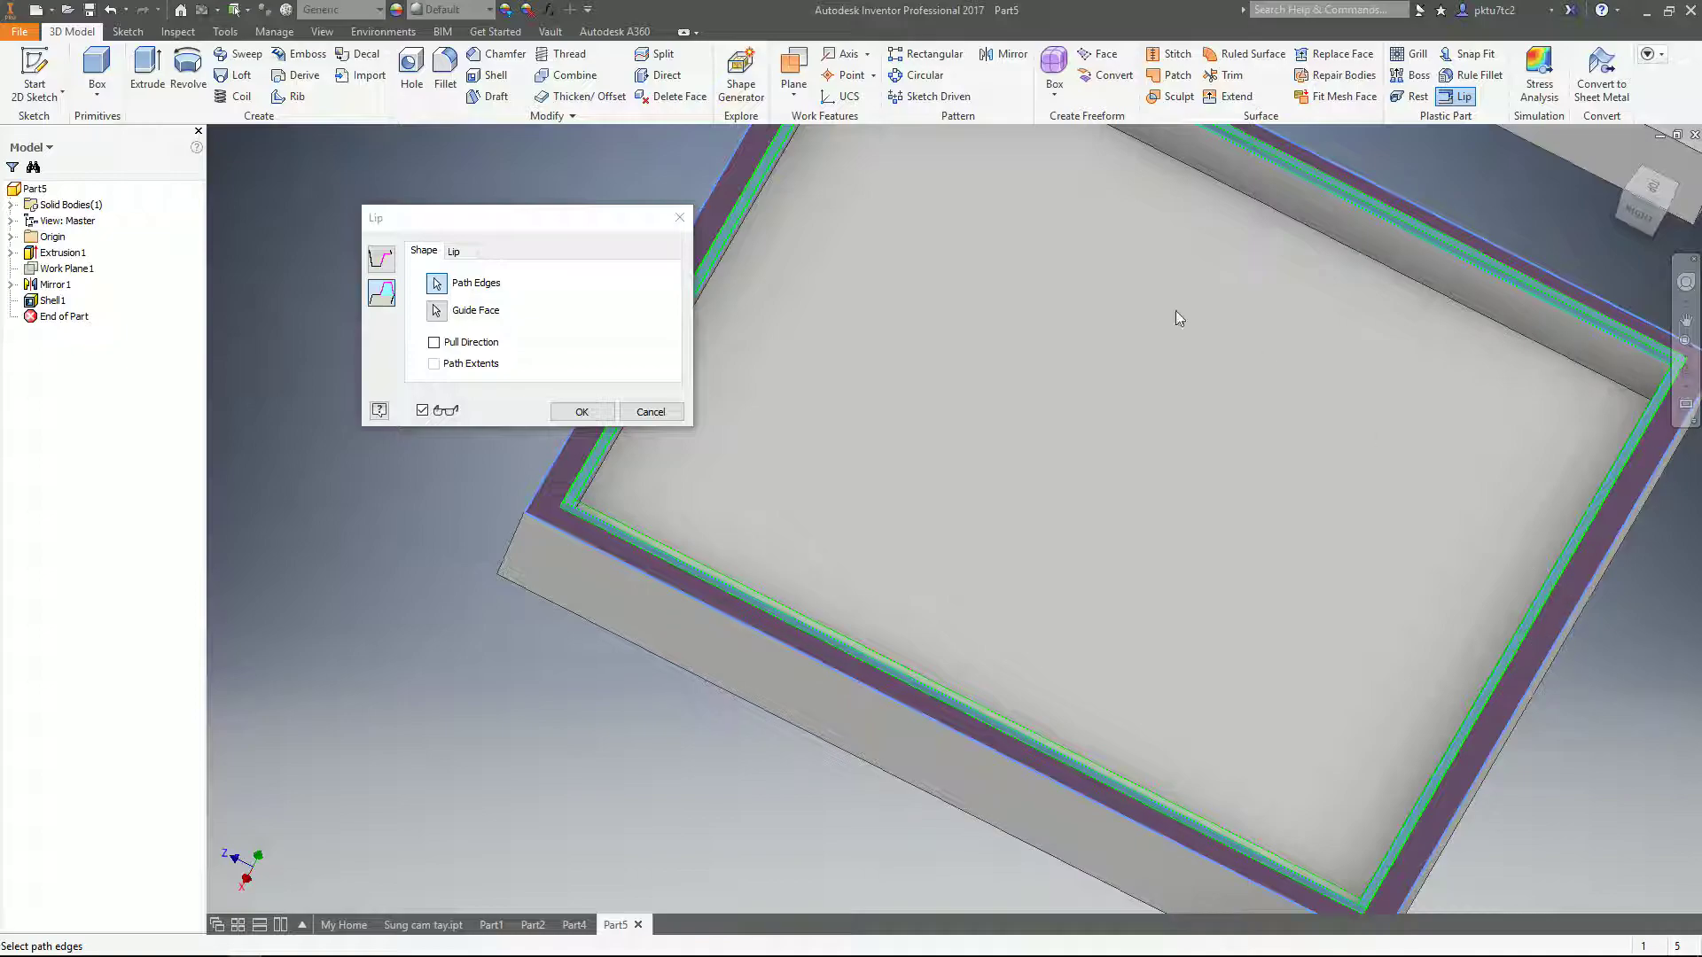
- Examine the lip preview around the lower half's inner rim, close up at the corner near the profile marker
{"action": "scroll", "coordinate": [999, 440], "scroll_direction": "up", "scroll_amount": 4}
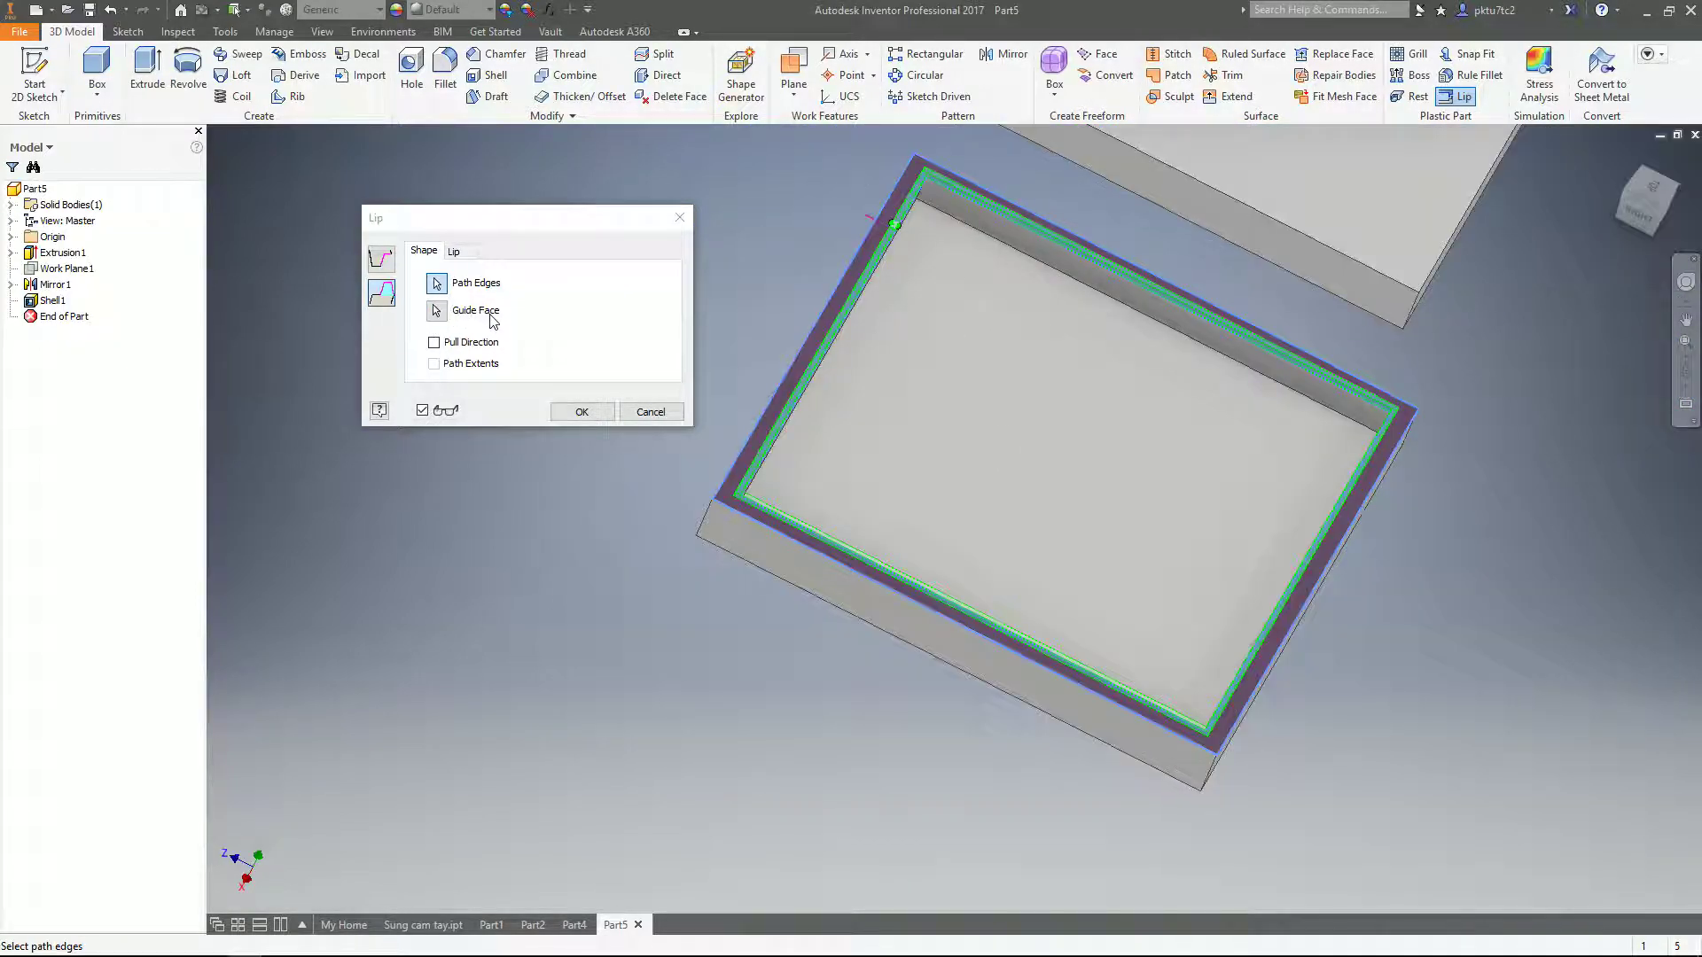
{"action": "scroll", "coordinate": [821, 293], "scroll_direction": "down", "scroll_amount": 6}
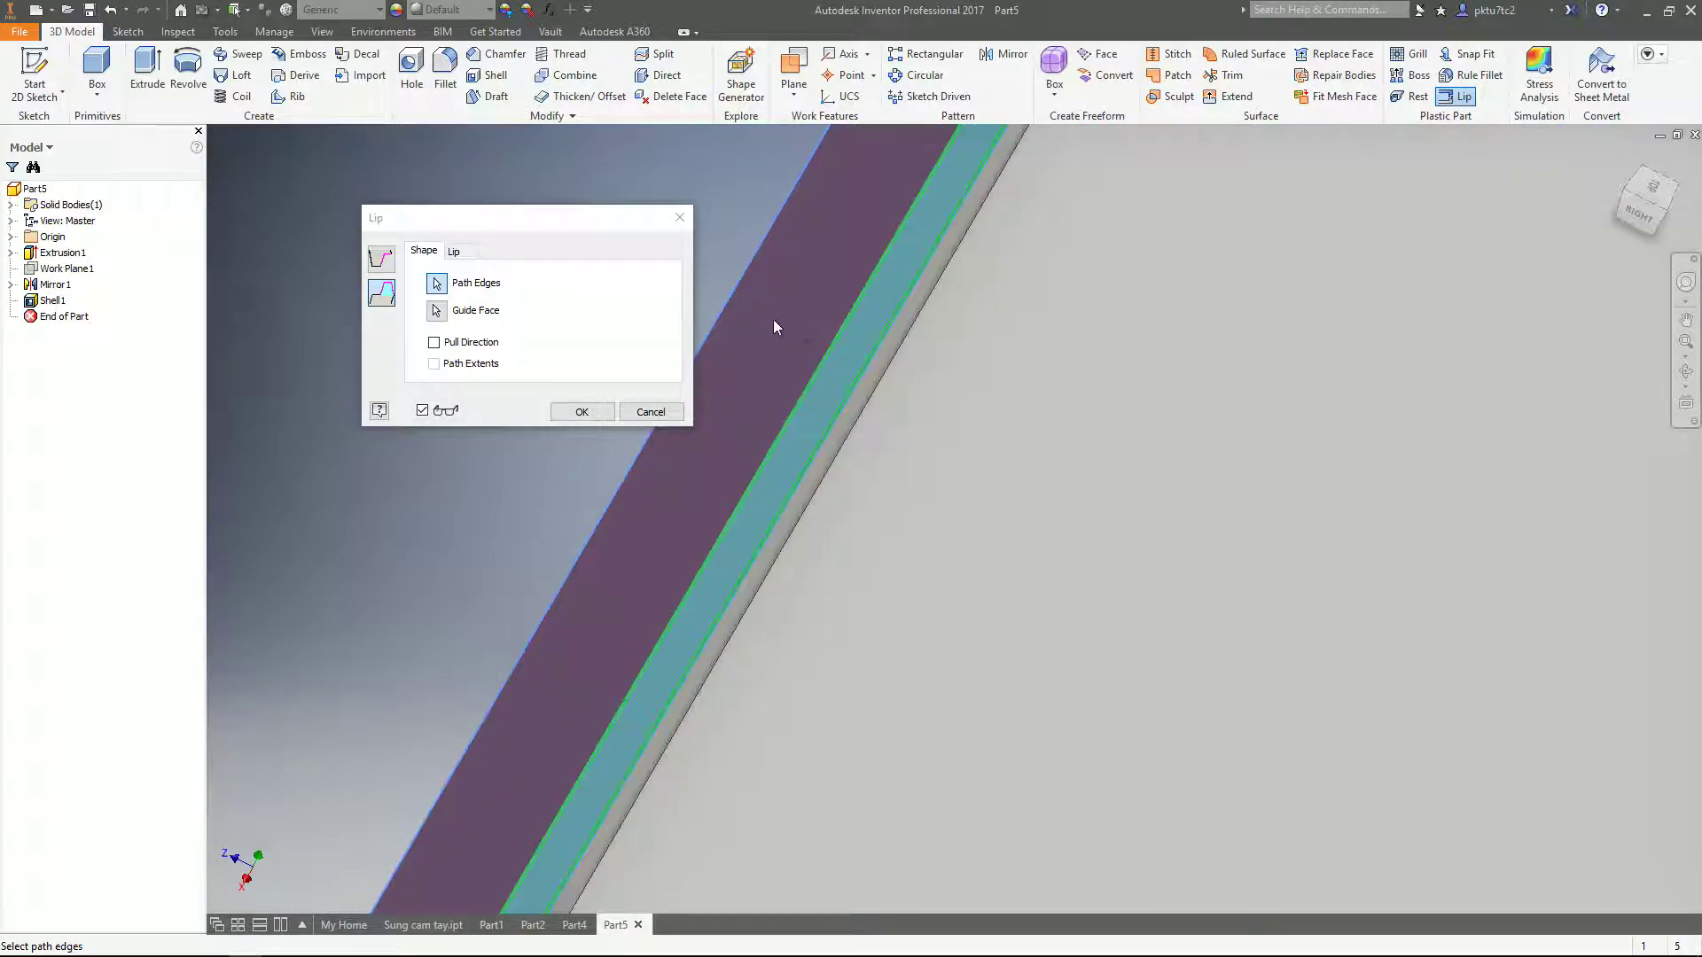
{"action": "scroll", "coordinate": [796, 351], "scroll_direction": "up", "scroll_amount": 6}
{"action": "middle_click_drag", "start_coordinate": [907, 383], "coordinate": [856, 350], "text": "shift"}
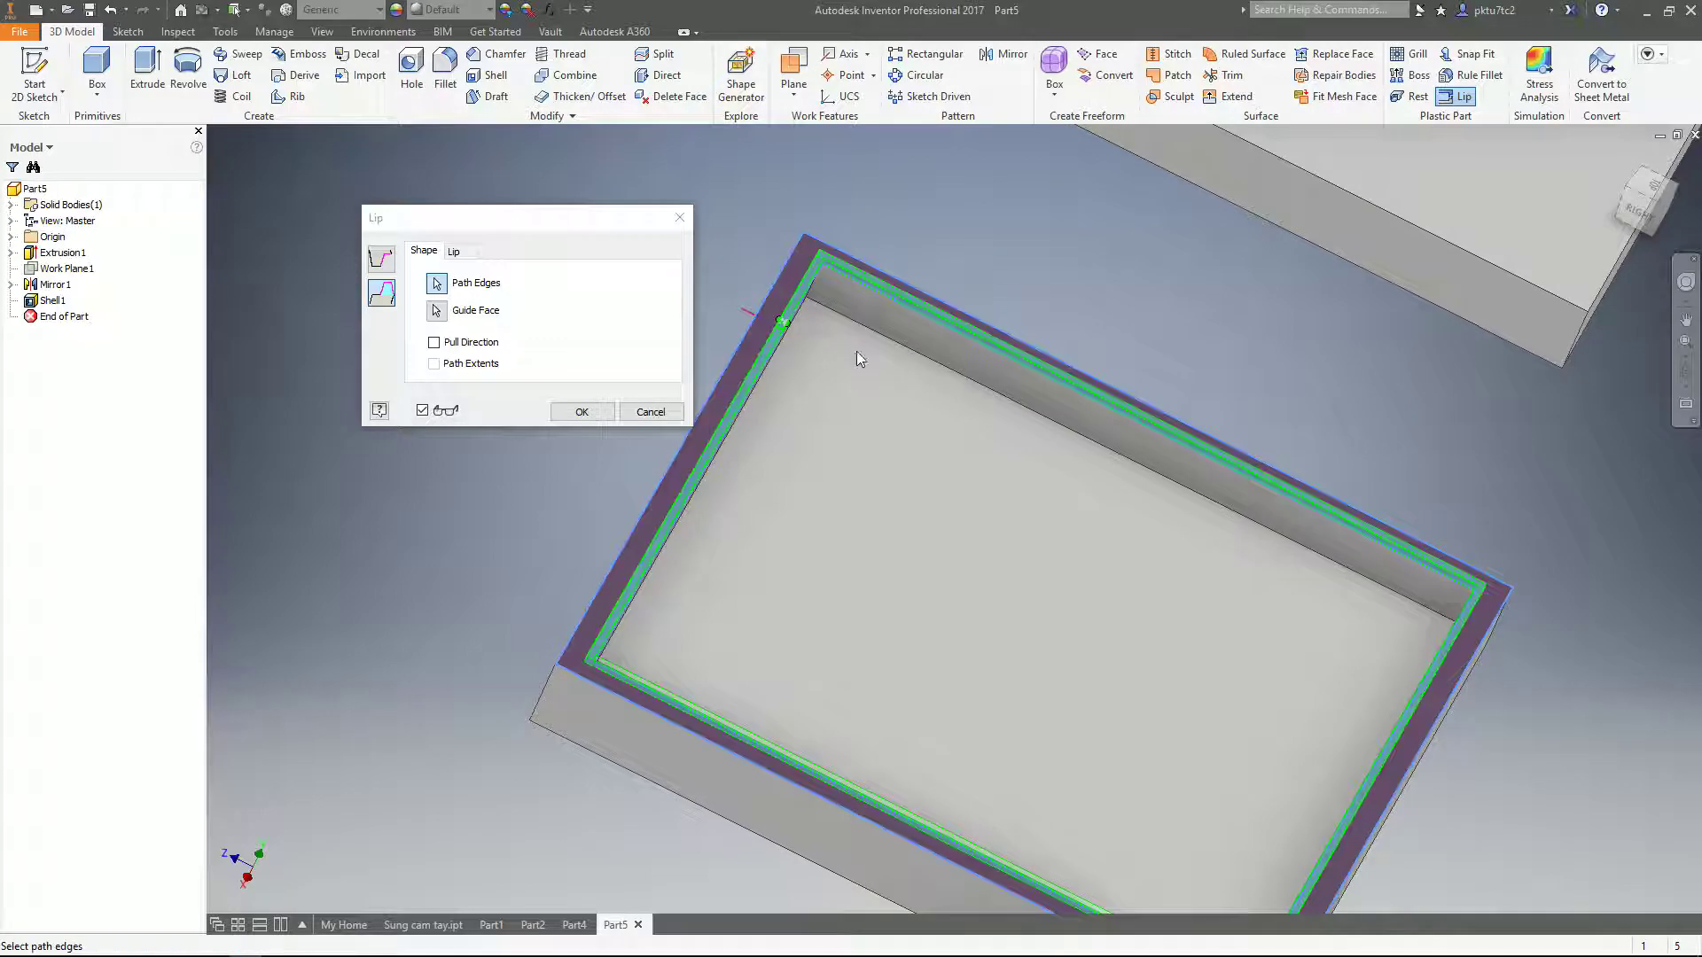
{"action": "scroll", "coordinate": [809, 277], "scroll_direction": "down", "scroll_amount": 2}
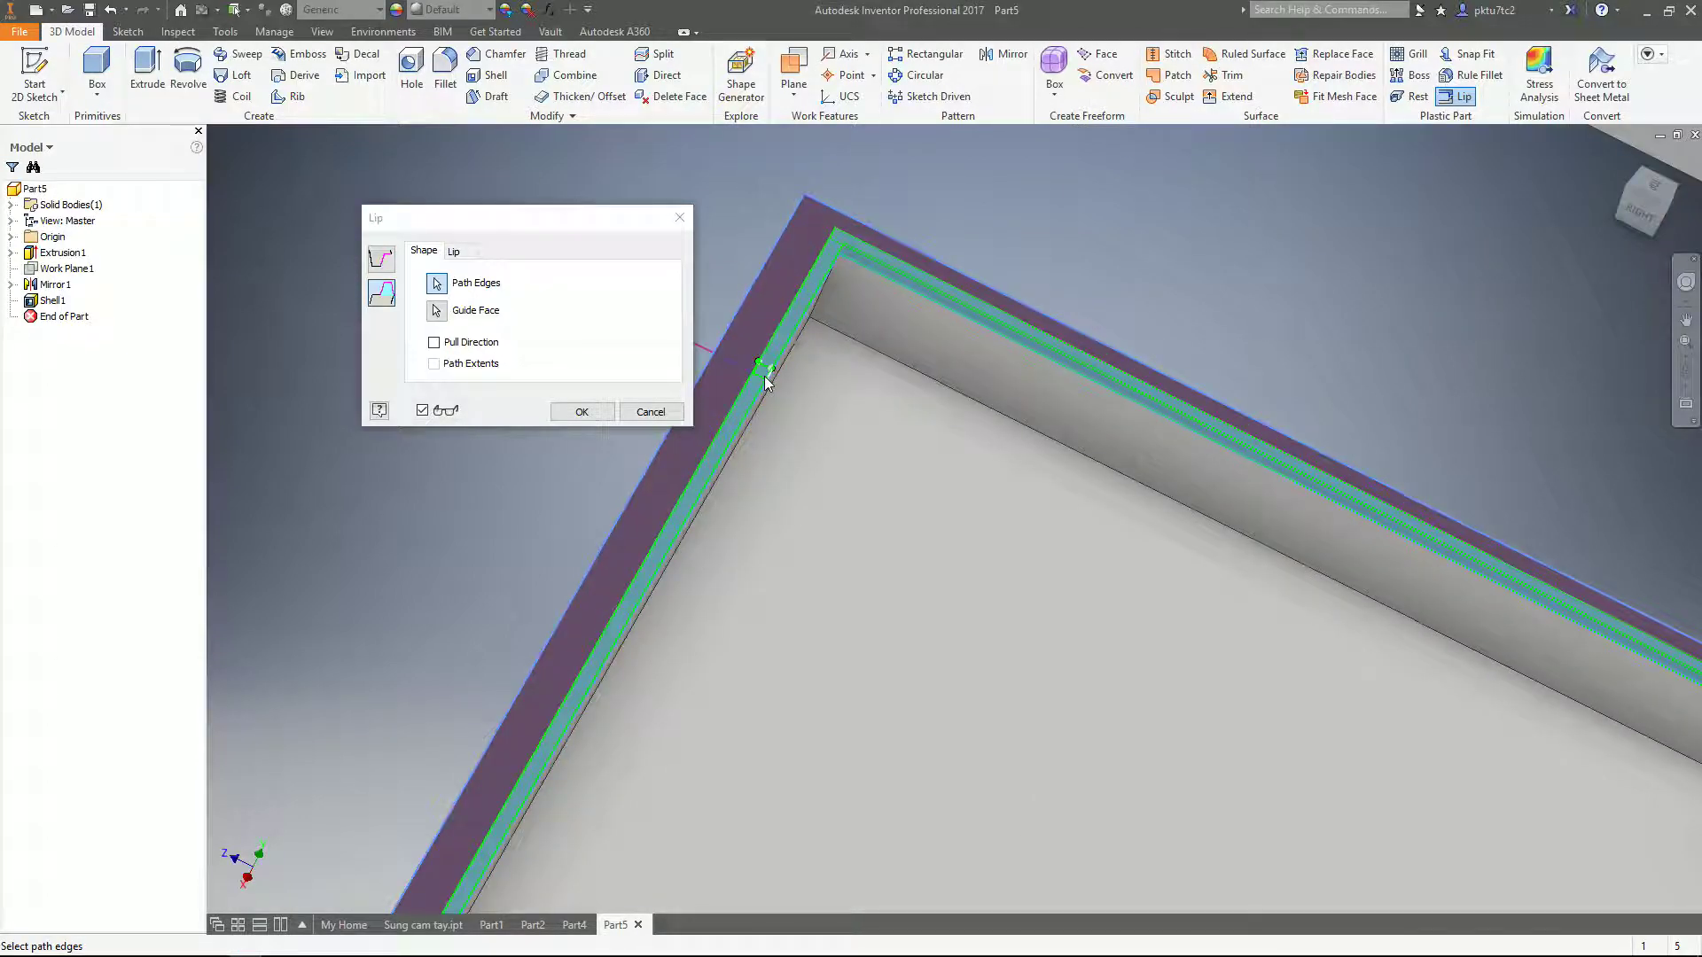
{"action": "scroll", "coordinate": [771, 371], "scroll_direction": "down", "scroll_amount": 3}
{"action": "scroll", "coordinate": [771, 370], "scroll_direction": "up", "scroll_amount": 2}
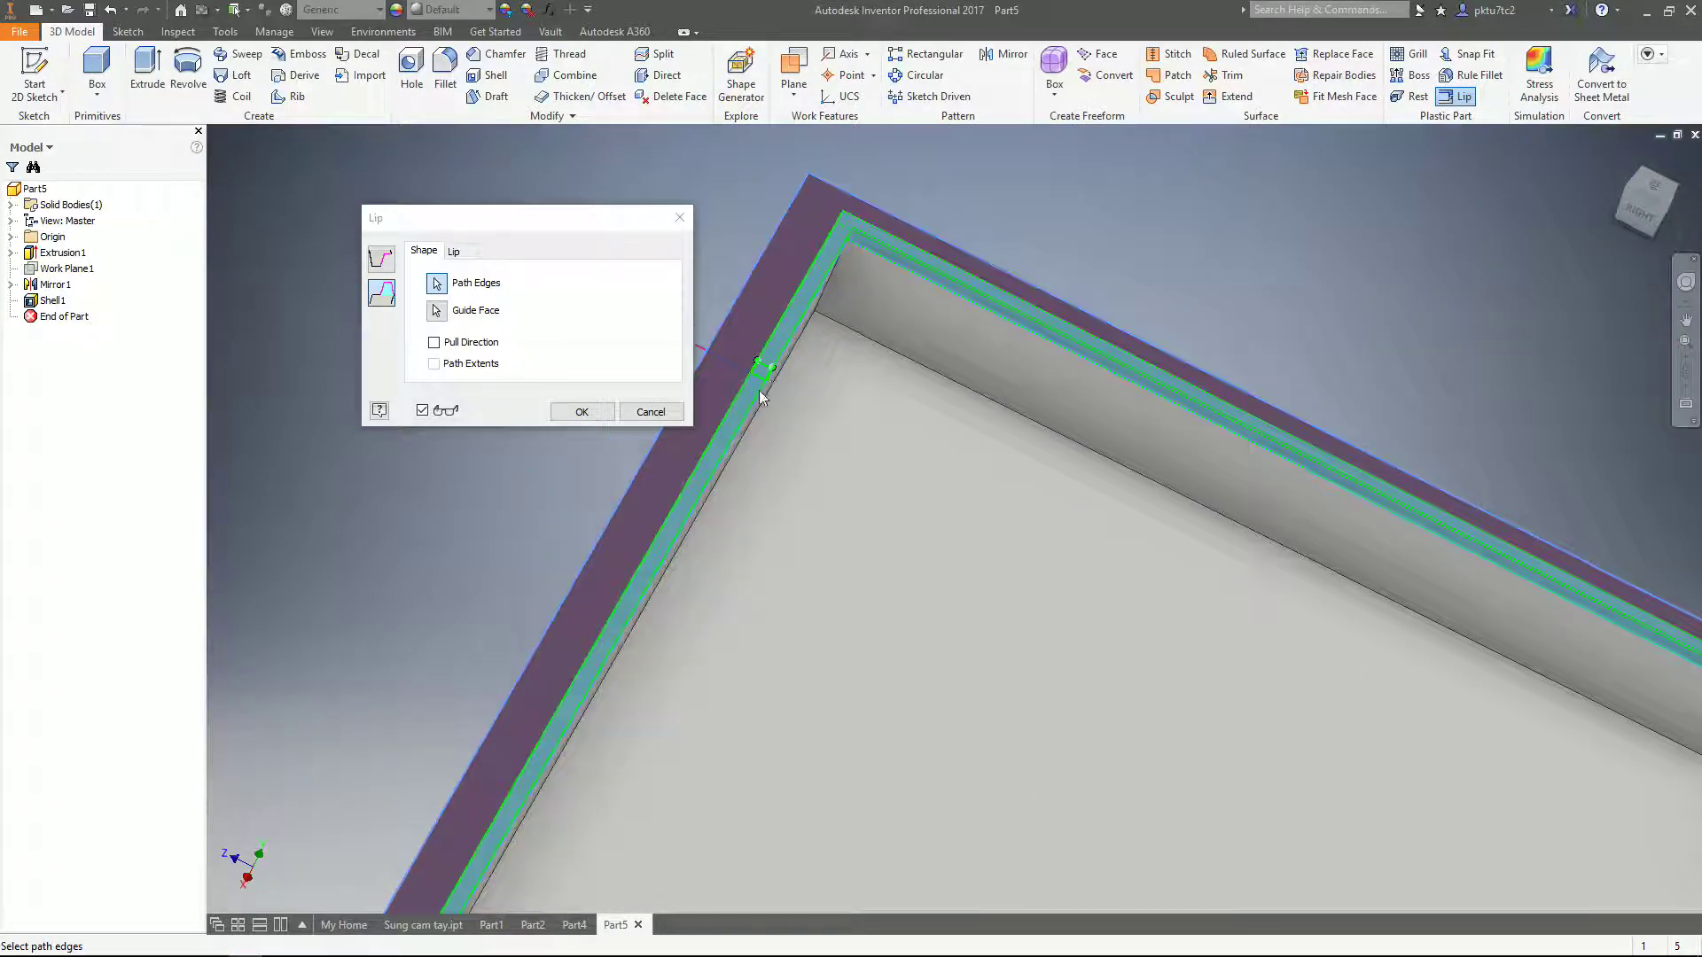
{"action": "middle_click_drag", "start_coordinate": [714, 459], "coordinate": [766, 456]}
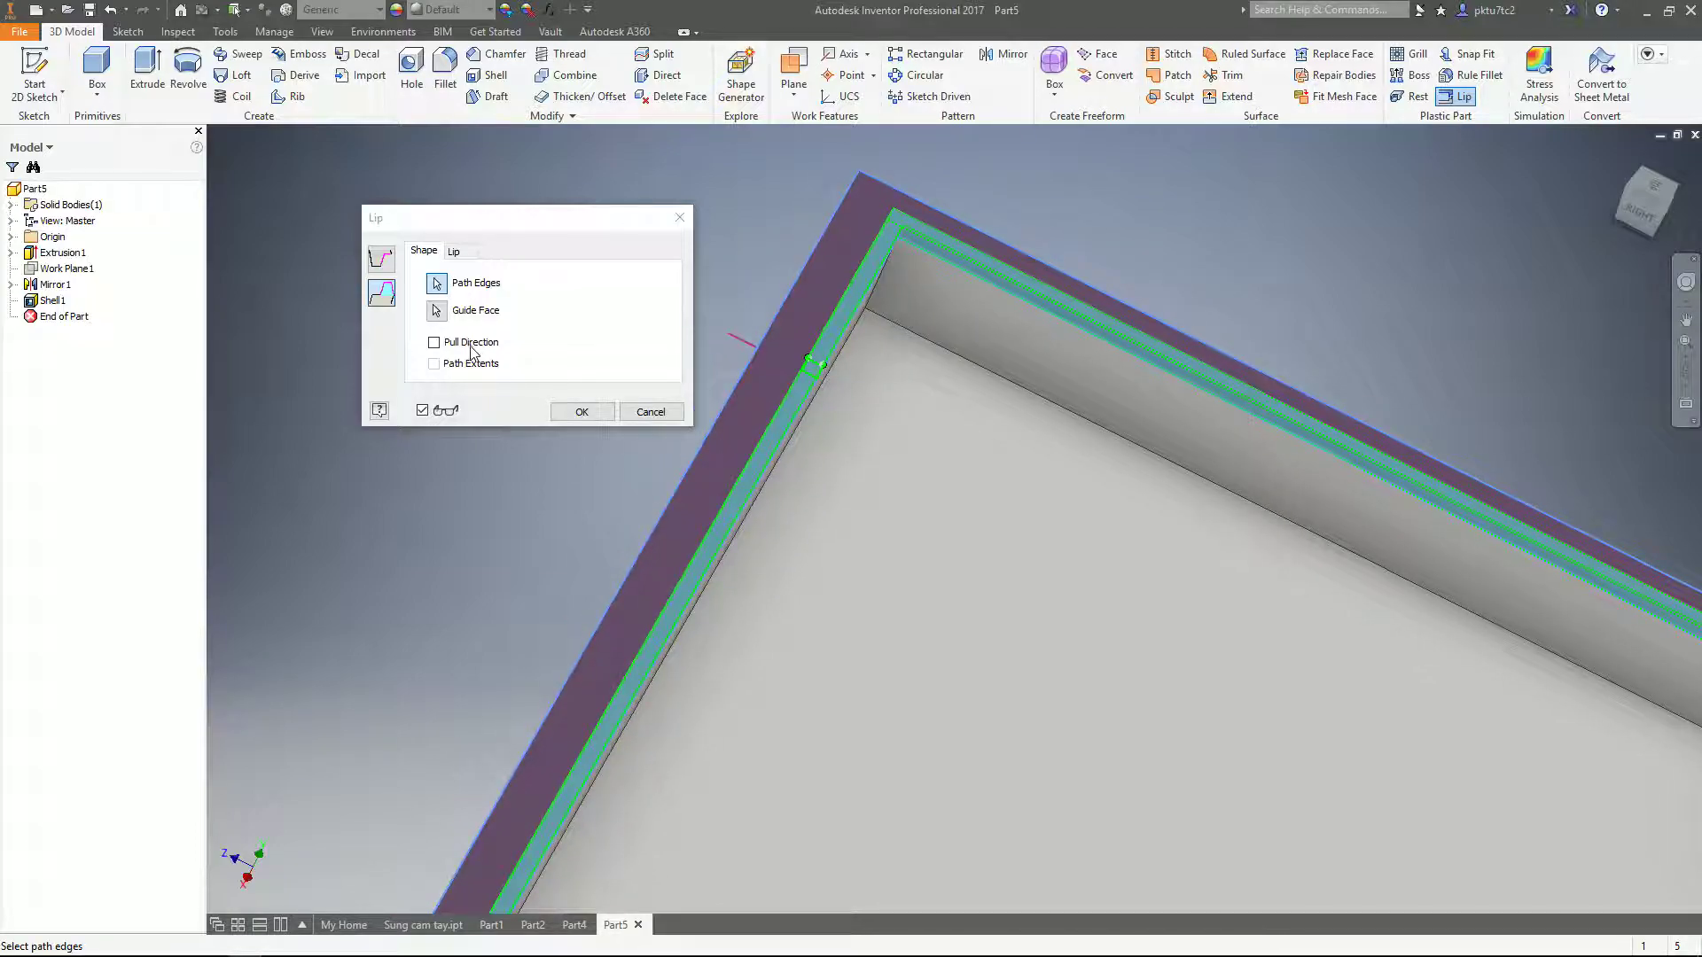
- Open the lip's dimension settings and review its draft angles, height, width, shoulder and clearance against the preview
{"action": "left_click", "coordinate": [463, 260]}
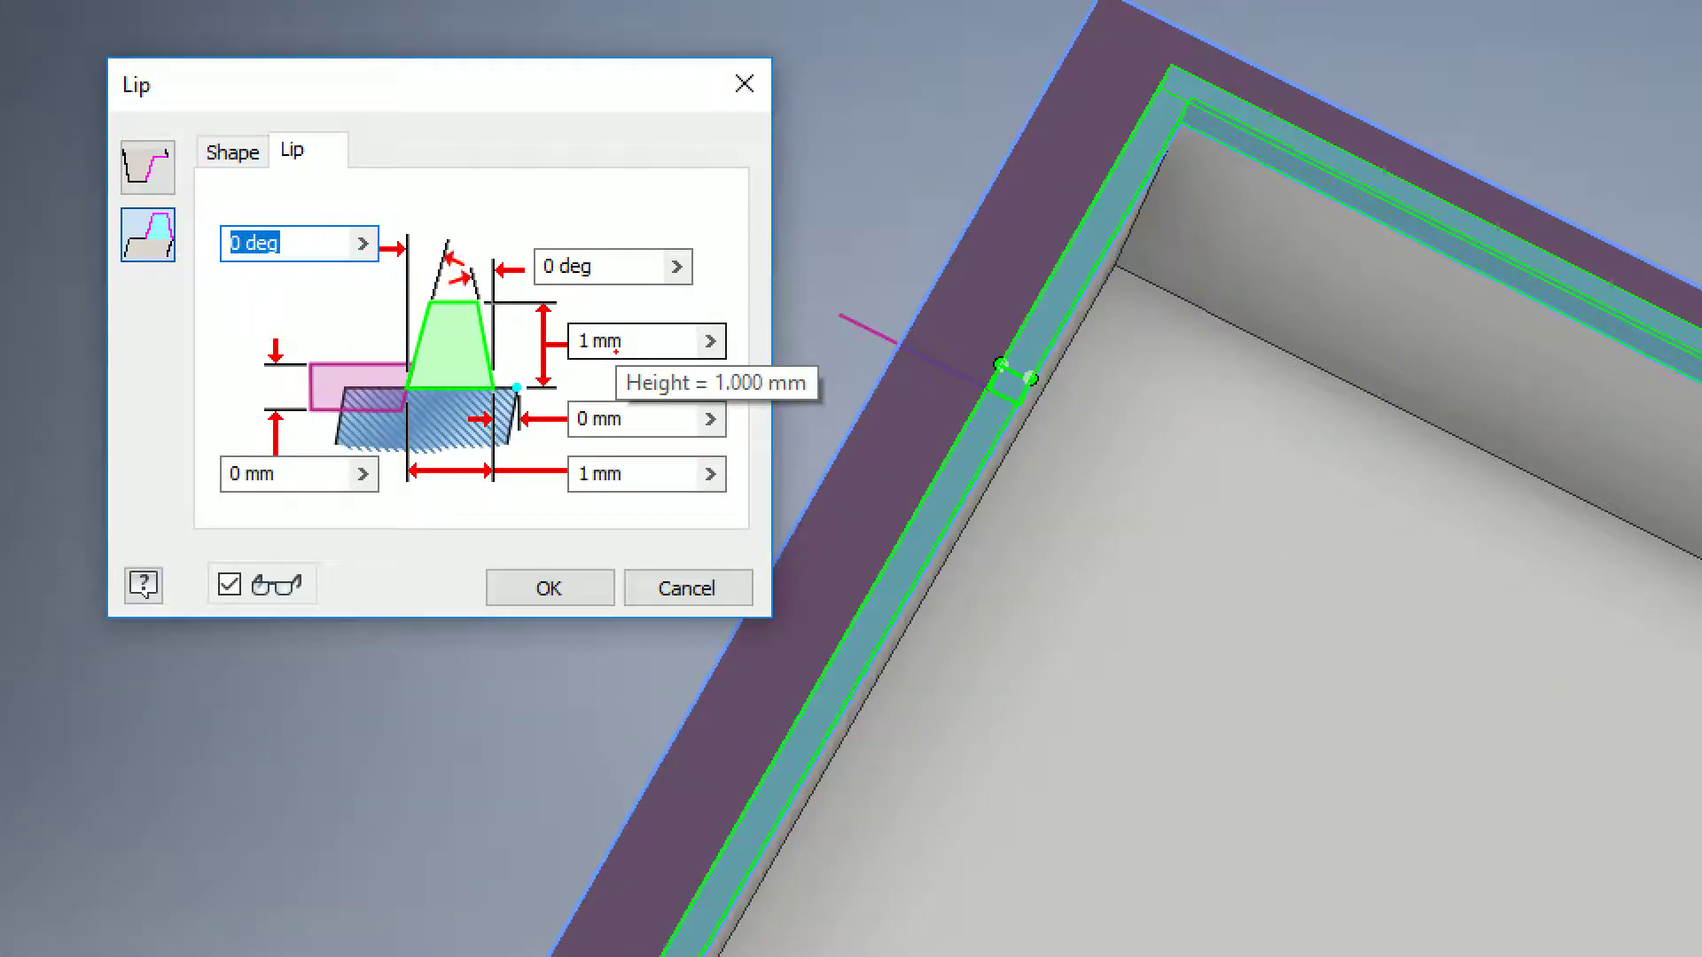
{"action": "mouse_move", "coordinate": [615, 340]}
{"action": "left_mouse_down"}
{"action": "mouse_move", "coordinate": [597, 337]}
{"action": "mouse_move", "coordinate": [622, 348]}
{"action": "mouse_move", "coordinate": [595, 357]}
{"action": "left_mouse_up"}
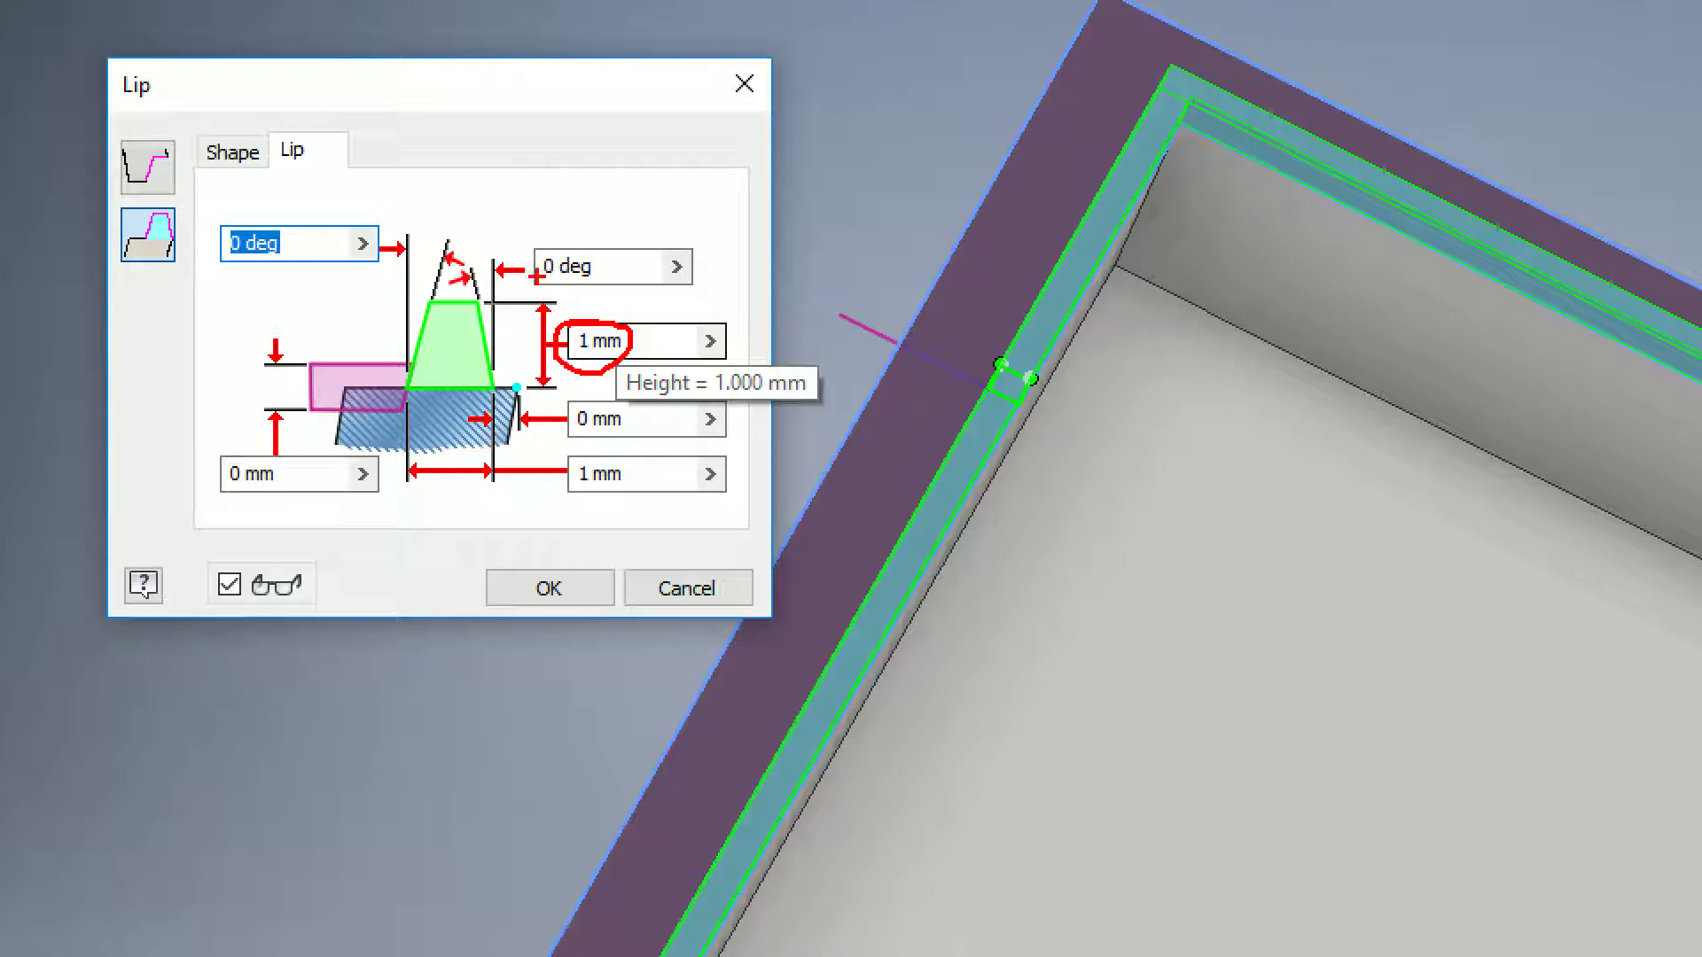
{"action": "mouse_move", "coordinate": [568, 255]}
{"action": "left_mouse_down"}
{"action": "mouse_move", "coordinate": [542, 283]}
{"action": "mouse_move", "coordinate": [576, 251]}
{"action": "left_mouse_up"}
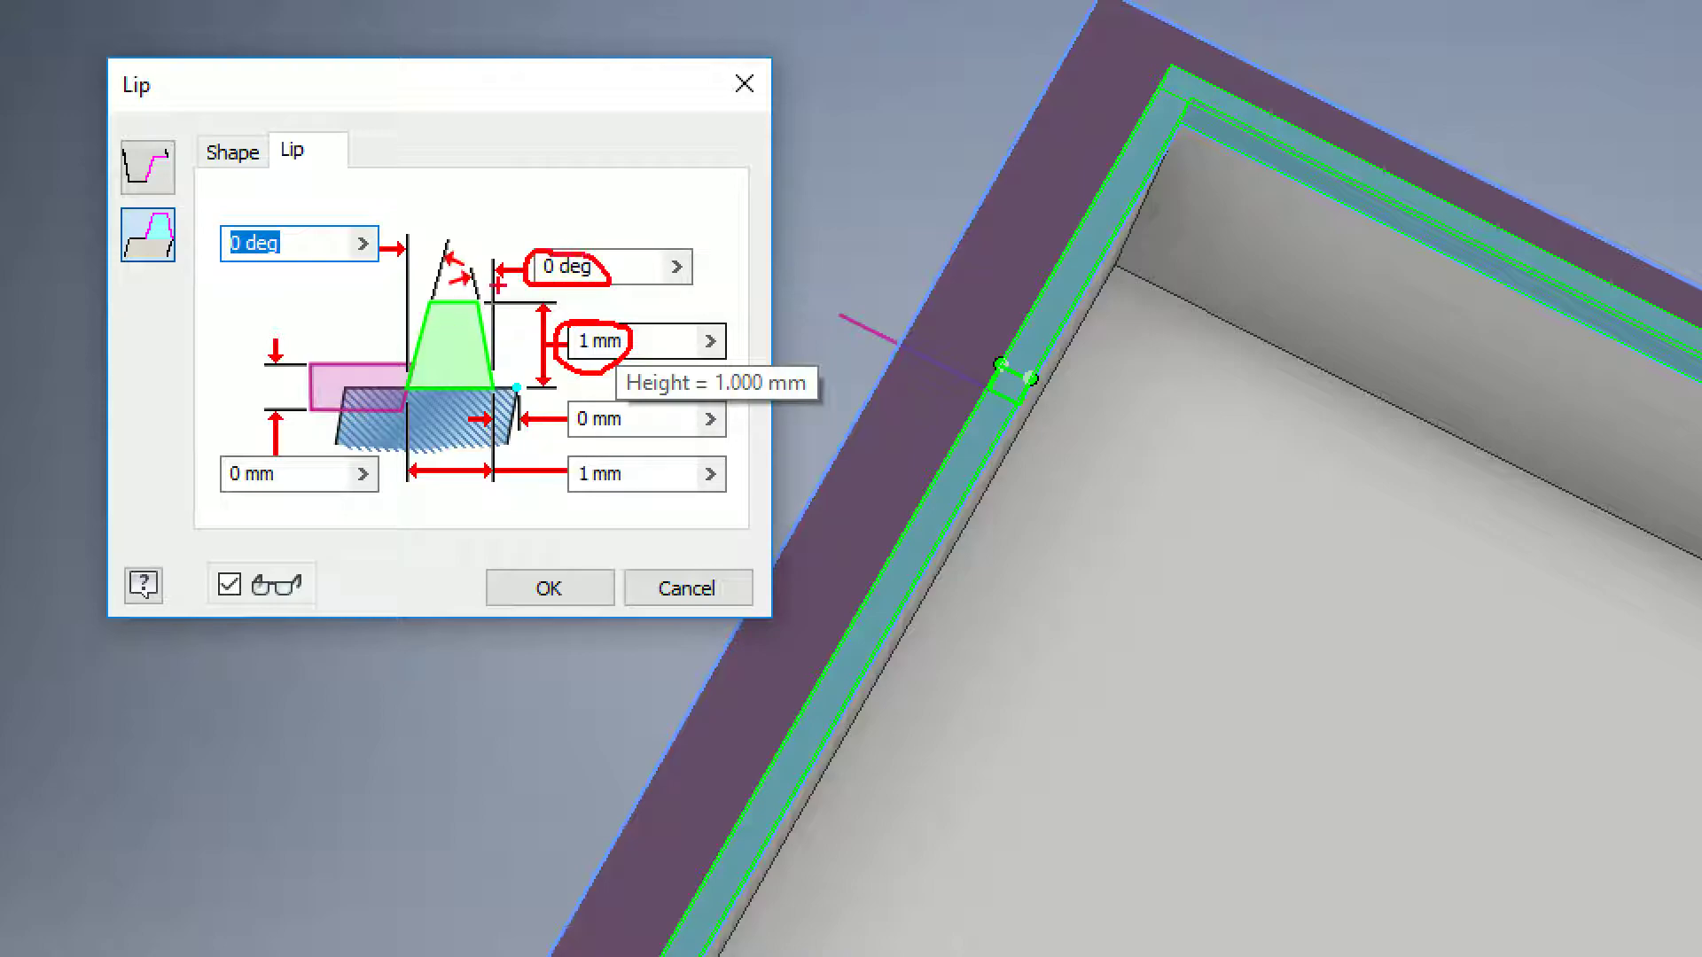
{"action": "mouse_move", "coordinate": [303, 227]}
{"action": "left_mouse_down"}
{"action": "mouse_move", "coordinate": [213, 245]}
{"action": "mouse_move", "coordinate": [266, 250]}
{"action": "left_mouse_up"}
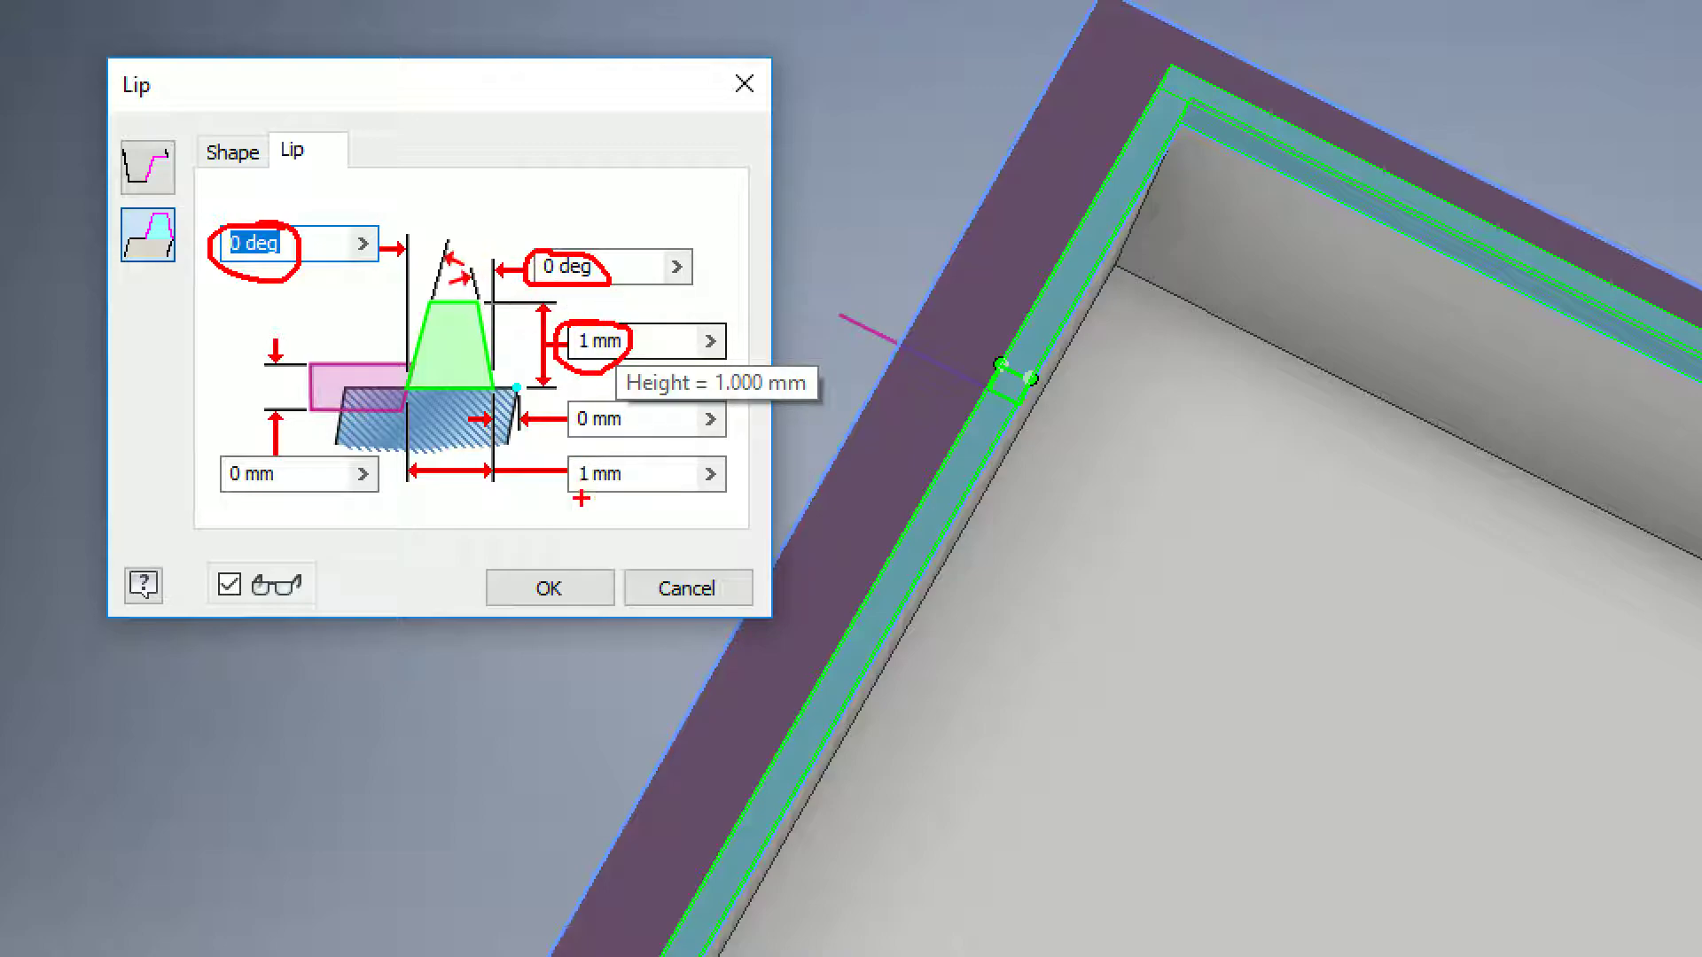
{"action": "left_click_drag", "start_coordinate": [501, 390], "coordinate": [412, 398]}
{"action": "mouse_move", "coordinate": [625, 462]}
{"action": "left_mouse_down"}
{"action": "mouse_move", "coordinate": [566, 471]}
{"action": "mouse_move", "coordinate": [624, 447]}
{"action": "mouse_move", "coordinate": [529, 455]}
{"action": "left_mouse_up"}
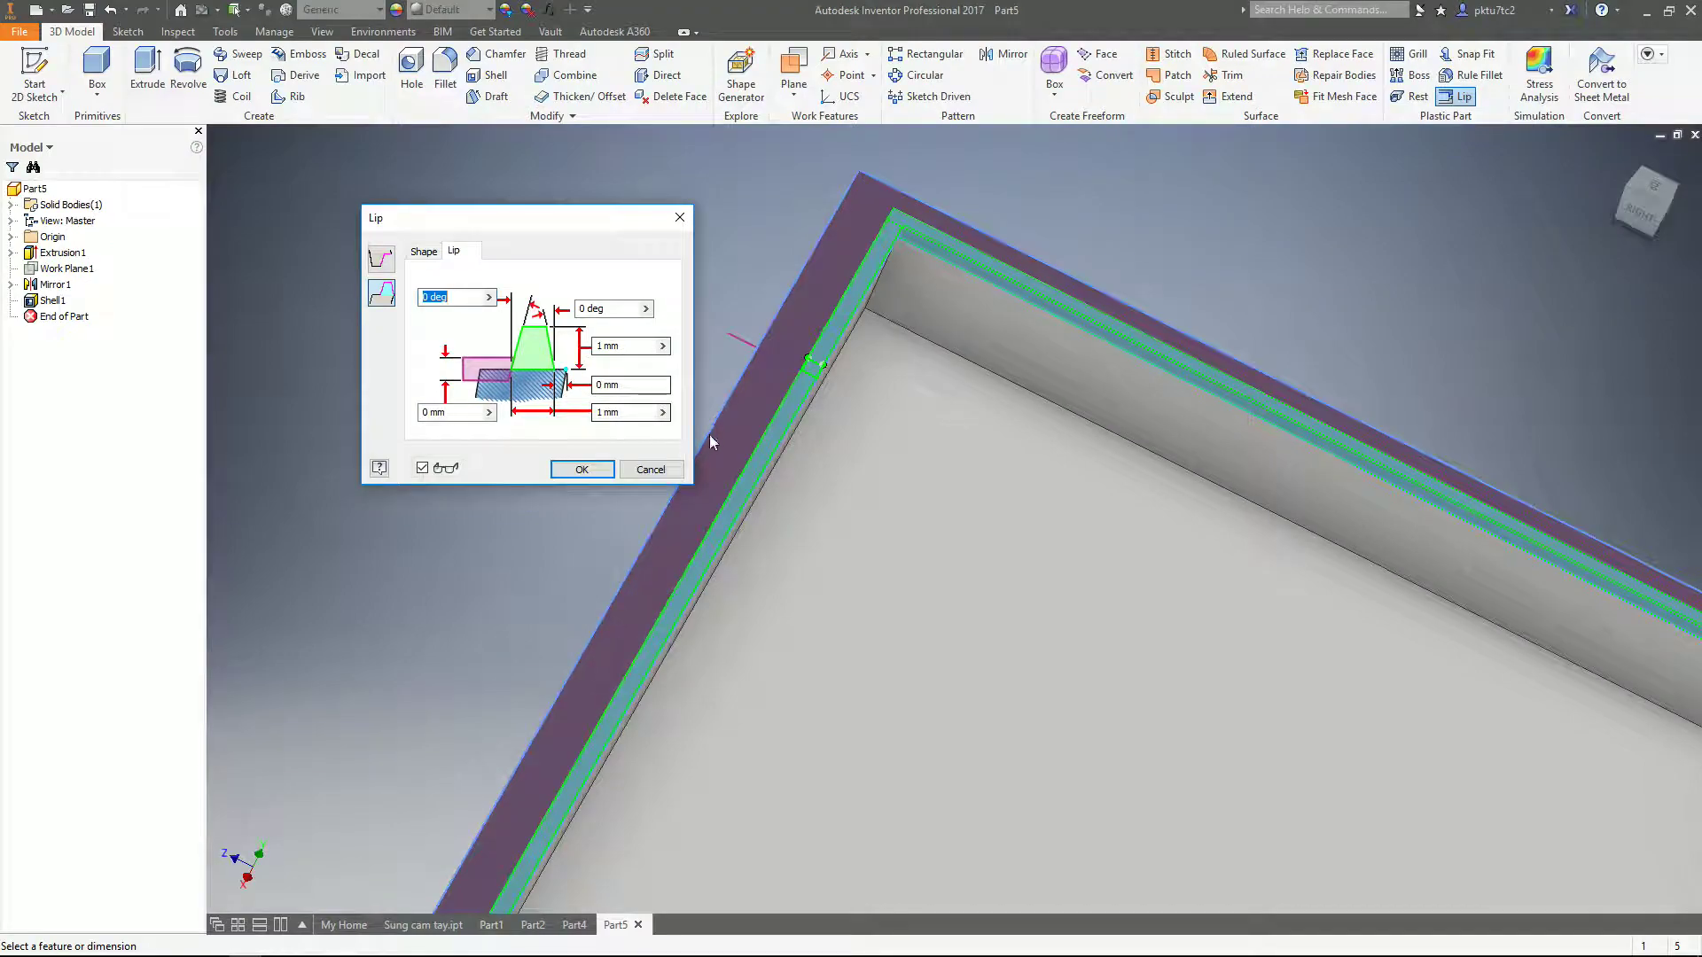
{"action": "scroll", "coordinate": [788, 355], "scroll_direction": "up", "scroll_amount": 3}
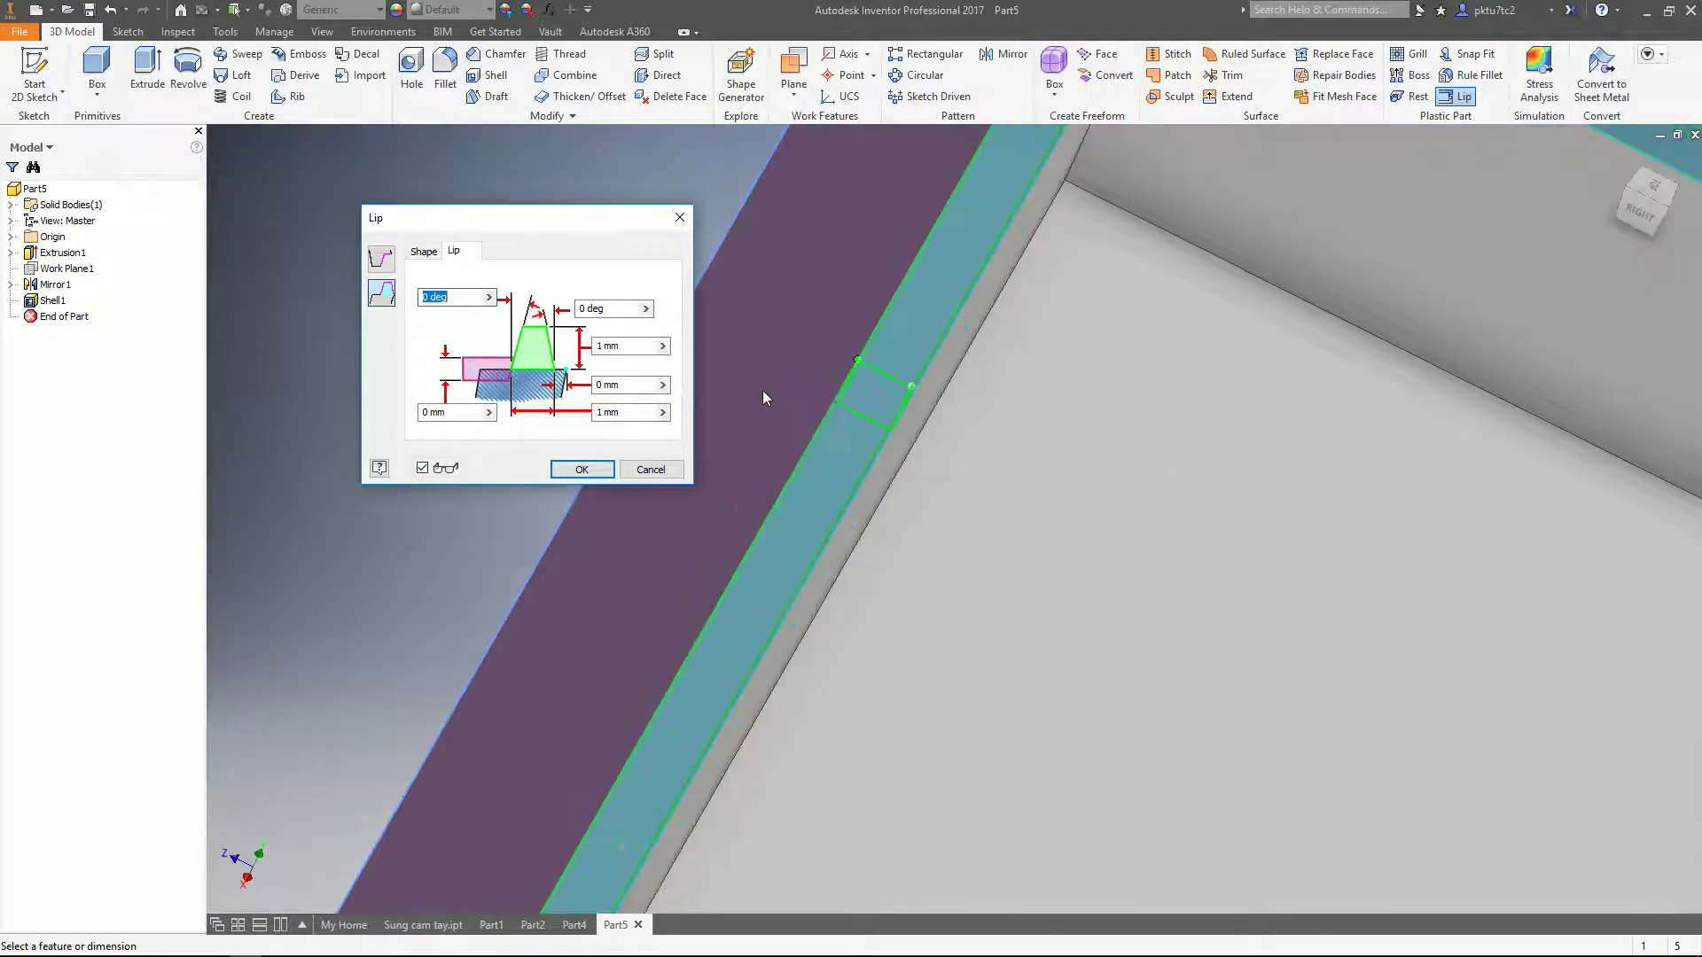
- Set the lip's width to 2 mm
{"action": "scroll", "coordinate": [764, 390], "scroll_direction": "down", "scroll_amount": 1}
{"action": "scroll", "coordinate": [763, 429], "scroll_direction": "down", "scroll_amount": 3}
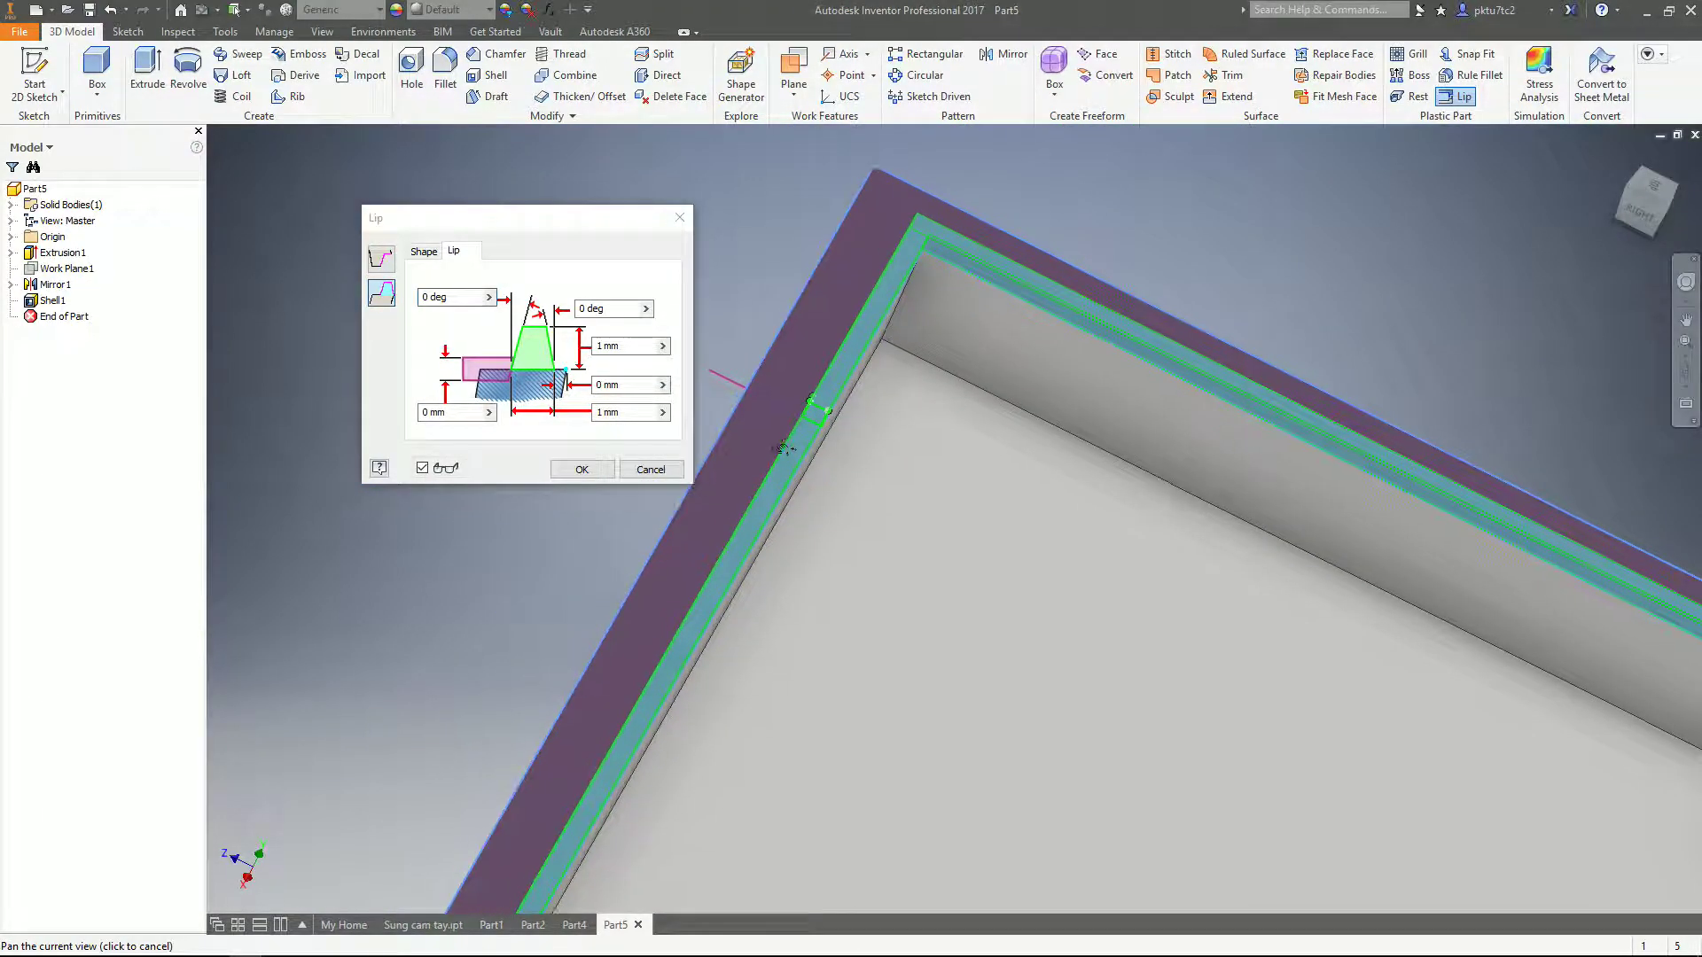
{"action": "scroll", "coordinate": [815, 441], "scroll_direction": "up", "scroll_amount": 2}
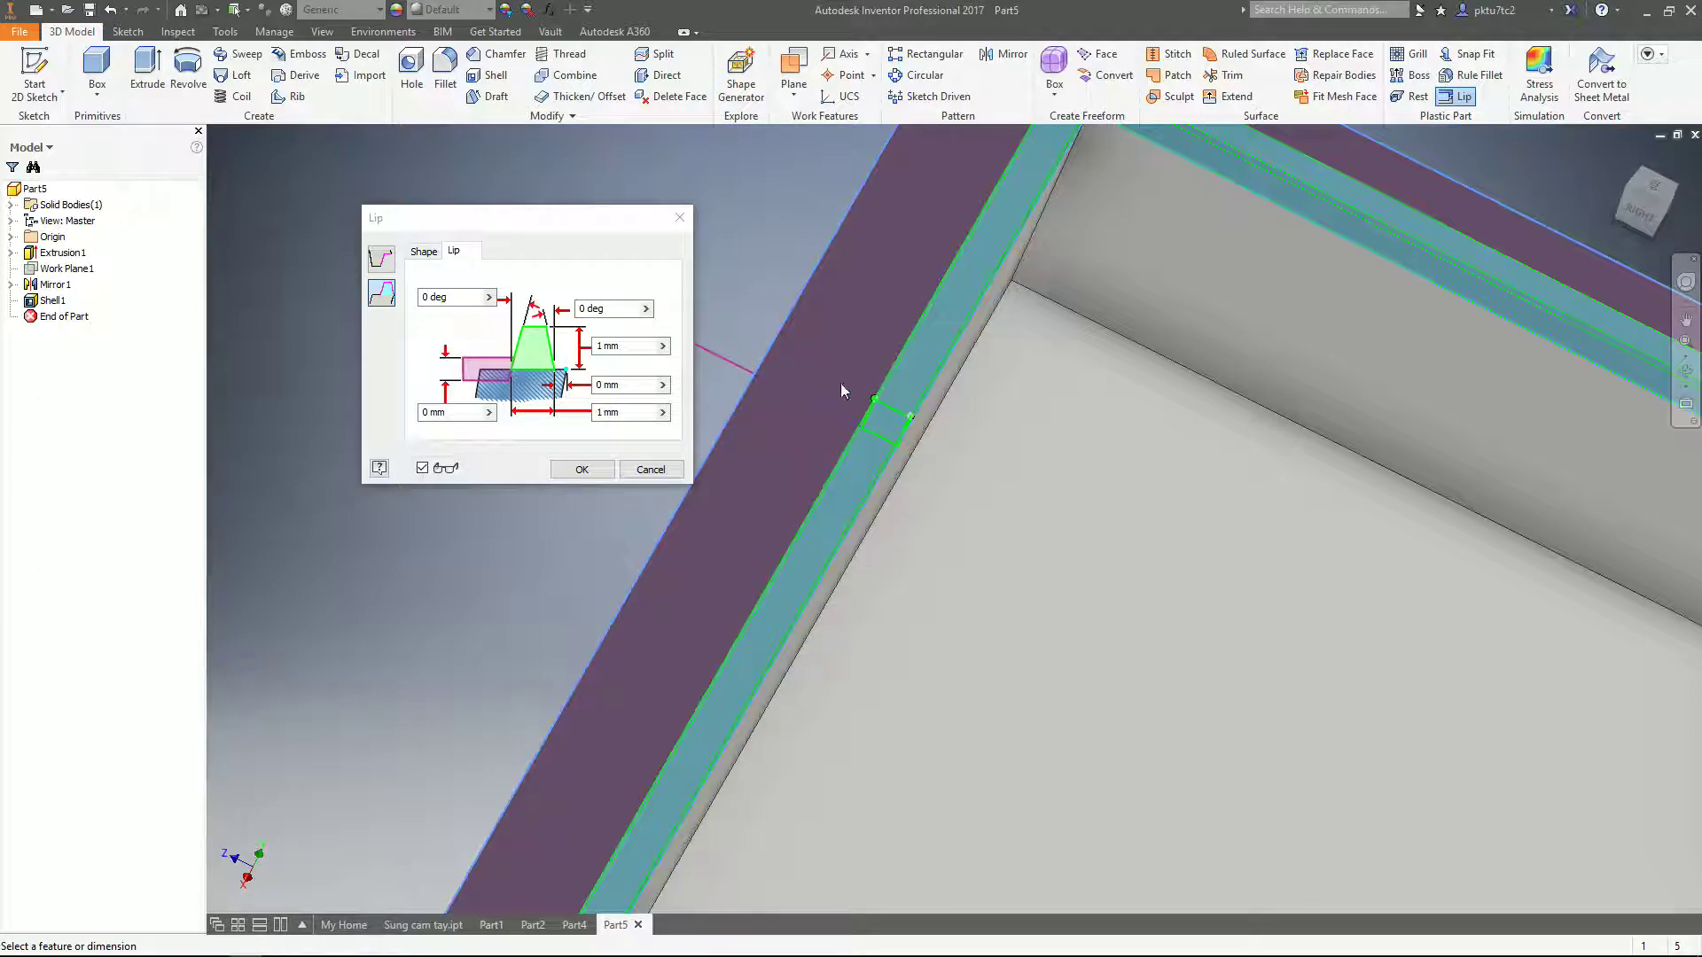
{"action": "left_click", "coordinate": [596, 412]}
{"action": "type", "text": "2"}
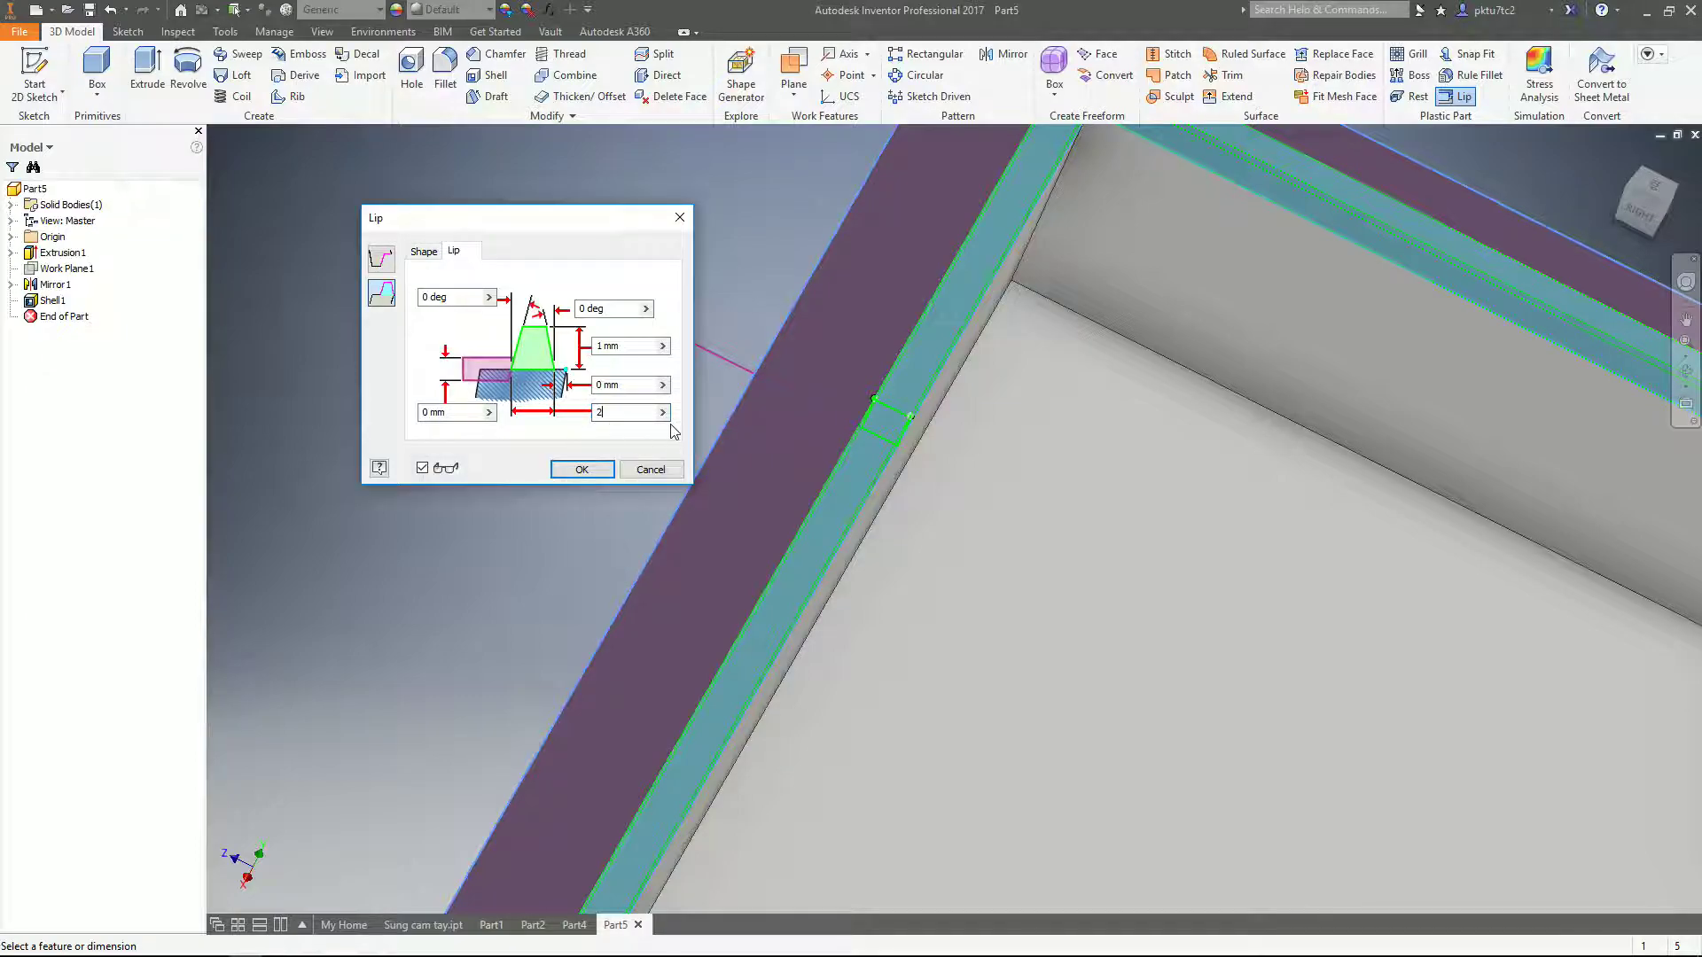
- Examine the lip preview at the lower half's corner, comparing its profile near the marker with the width dimension
{"action": "middle_click_drag", "start_coordinate": [1019, 319], "coordinate": [787, 573], "text": "shift"}
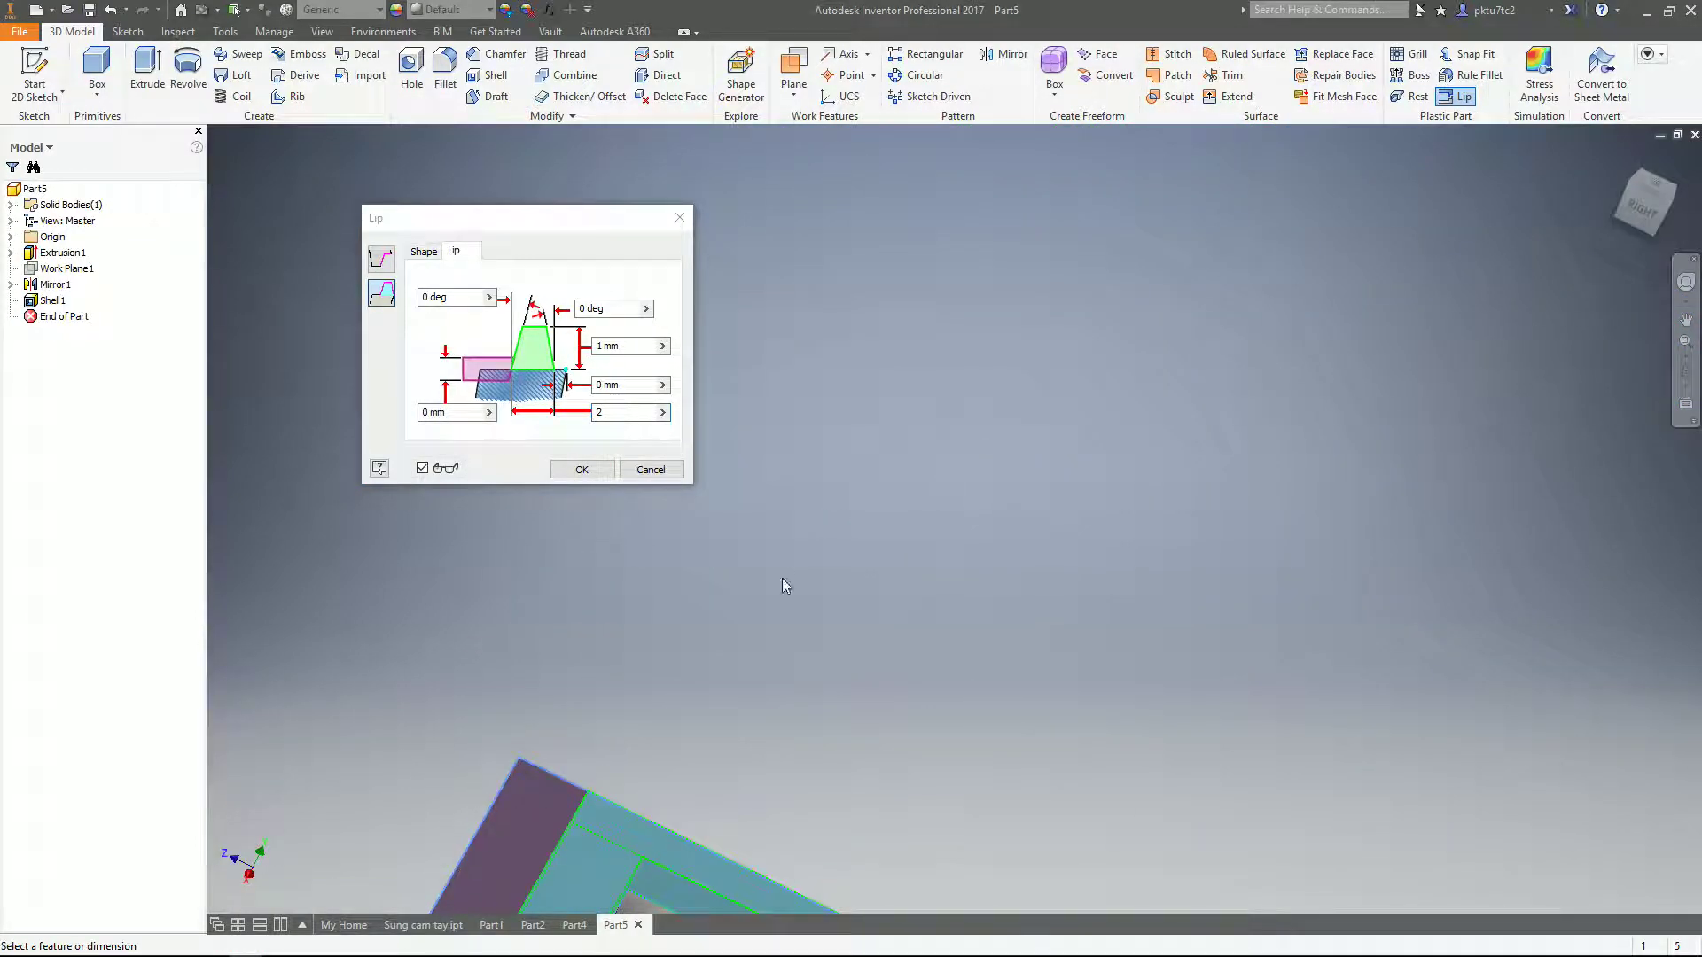
{"action": "scroll", "coordinate": [787, 573], "scroll_direction": "up", "scroll_amount": 2}
{"action": "middle_click_drag", "start_coordinate": [706, 608], "coordinate": [691, 616]}
{"action": "middle_click_drag", "start_coordinate": [764, 444], "coordinate": [984, 259]}
{"action": "scroll", "coordinate": [863, 564], "scroll_direction": "up", "scroll_amount": 2}
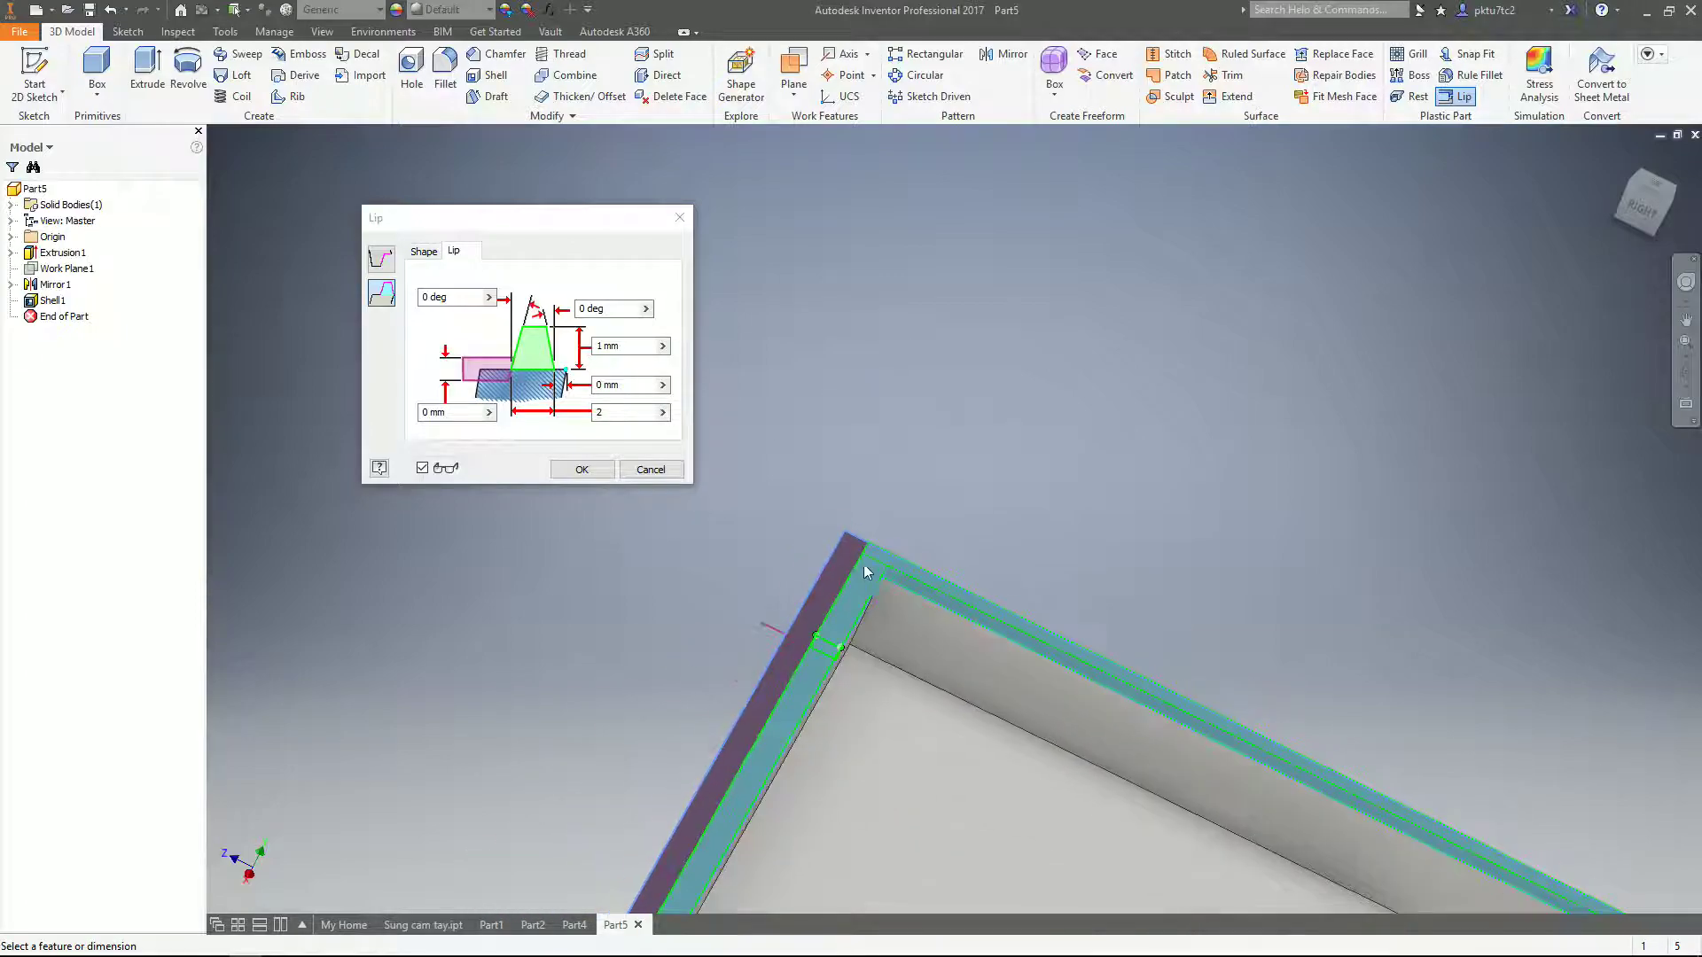
{"action": "scroll", "coordinate": [835, 647], "scroll_direction": "up", "scroll_amount": 2}
{"action": "middle_click_drag", "start_coordinate": [827, 653], "coordinate": [888, 445]}
{"action": "scroll", "coordinate": [888, 445], "scroll_direction": "down", "scroll_amount": 5}
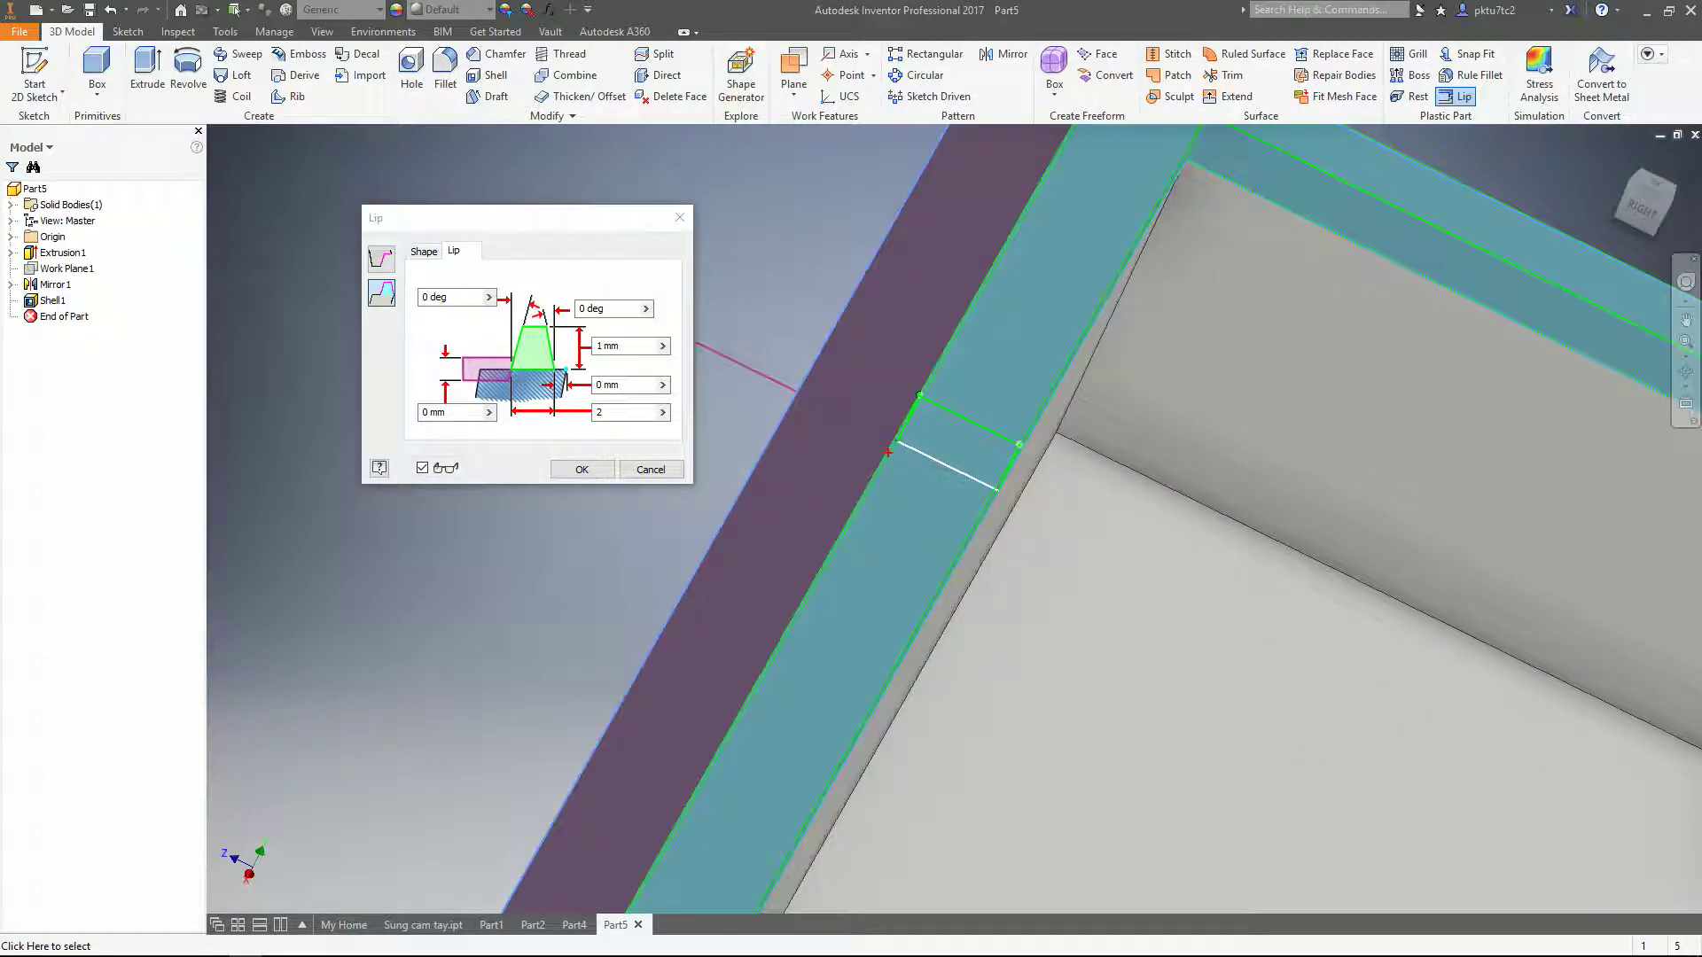
{"action": "left_click_drag", "start_coordinate": [608, 403], "coordinate": [601, 406]}
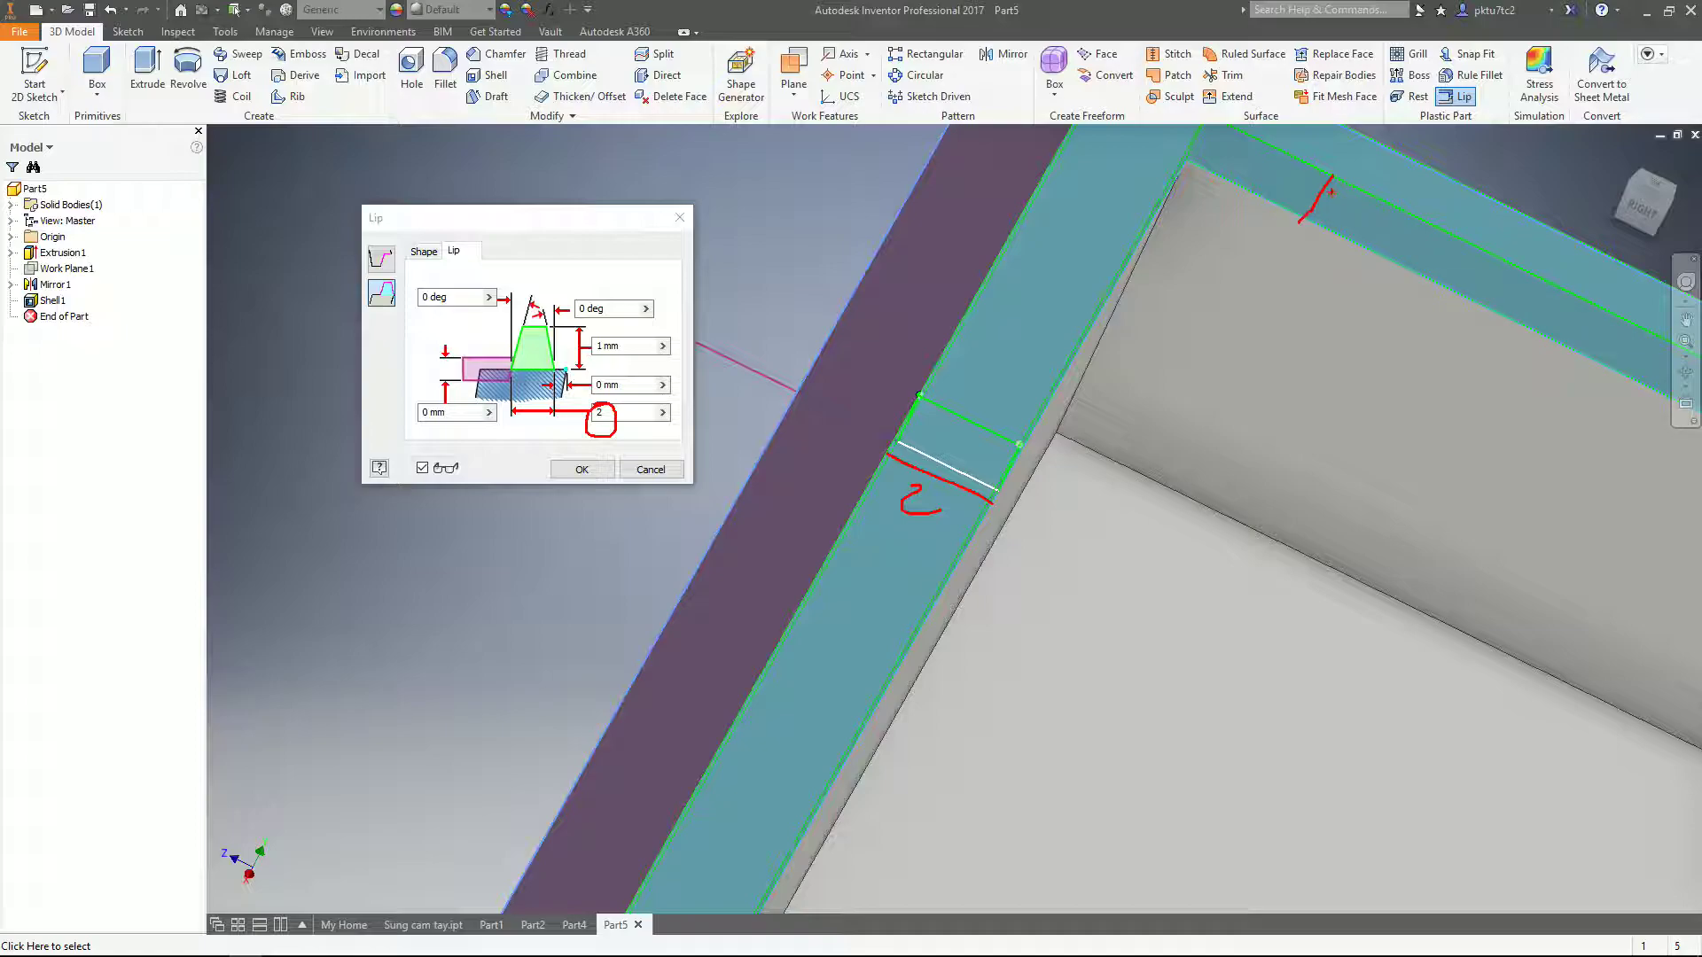
{"action": "mouse_move", "coordinate": [623, 330]}
{"action": "left_mouse_down"}
{"action": "mouse_move", "coordinate": [646, 355]}
{"action": "mouse_move", "coordinate": [567, 333]}
{"action": "left_mouse_up"}
{"action": "key", "text": "Escape"}
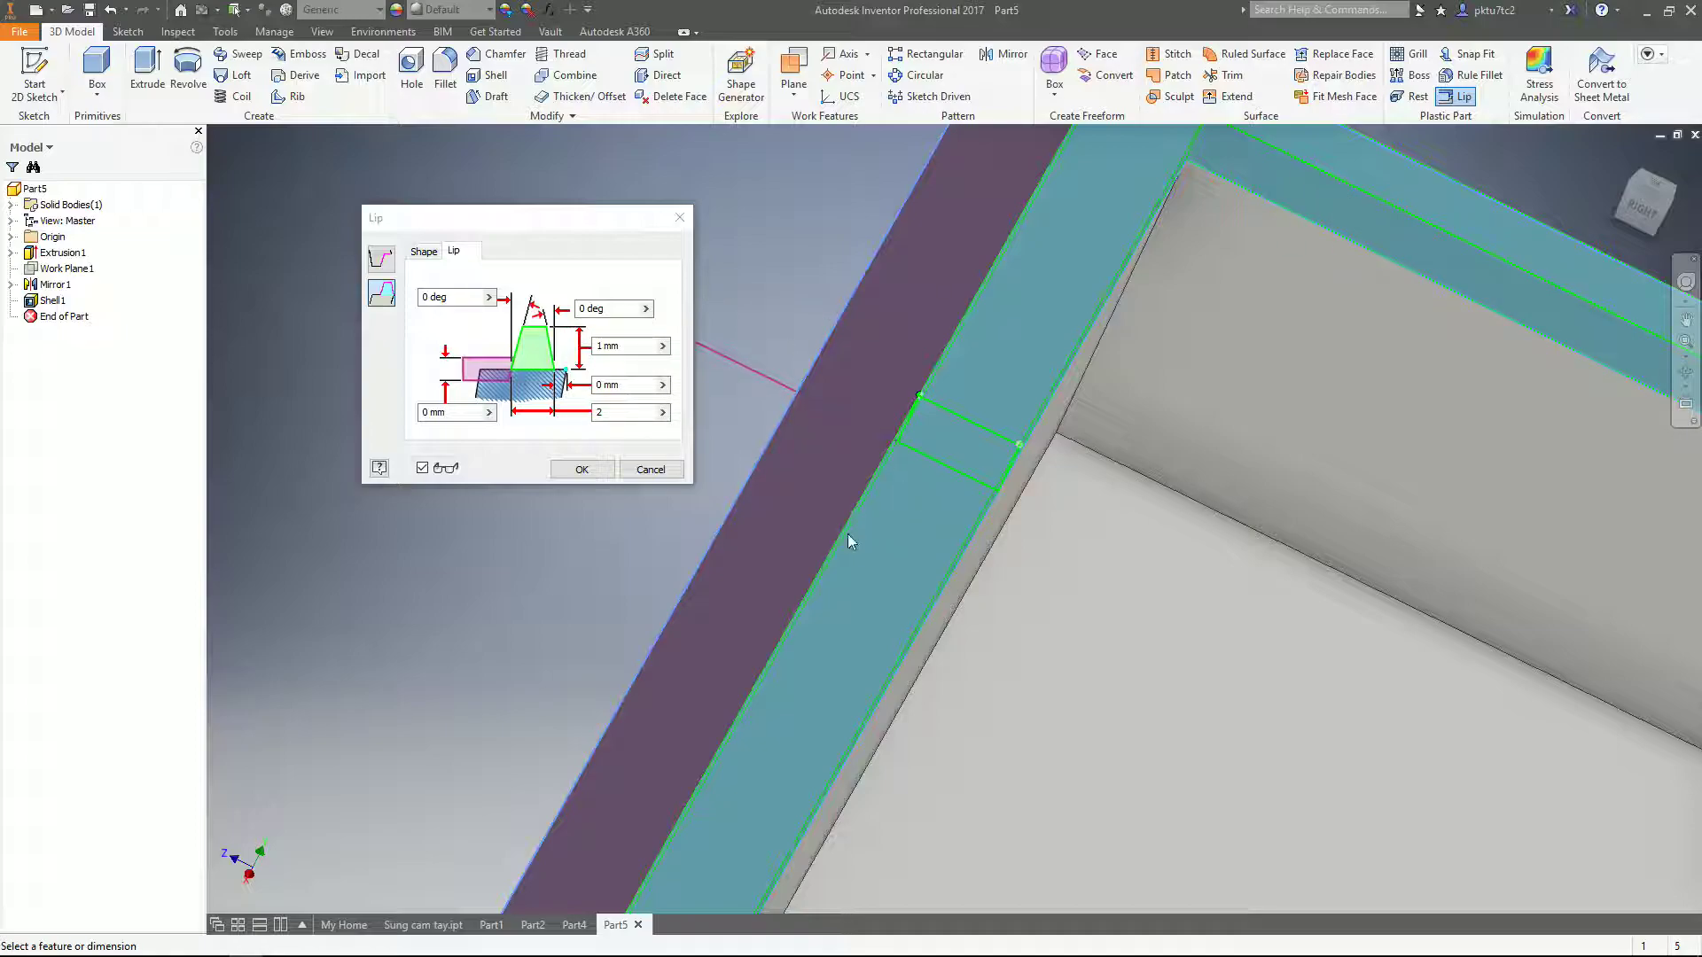
{"action": "scroll", "coordinate": [847, 534], "scroll_direction": "down", "scroll_amount": 2}
{"action": "scroll", "coordinate": [847, 536], "scroll_direction": "down", "scroll_amount": 2}
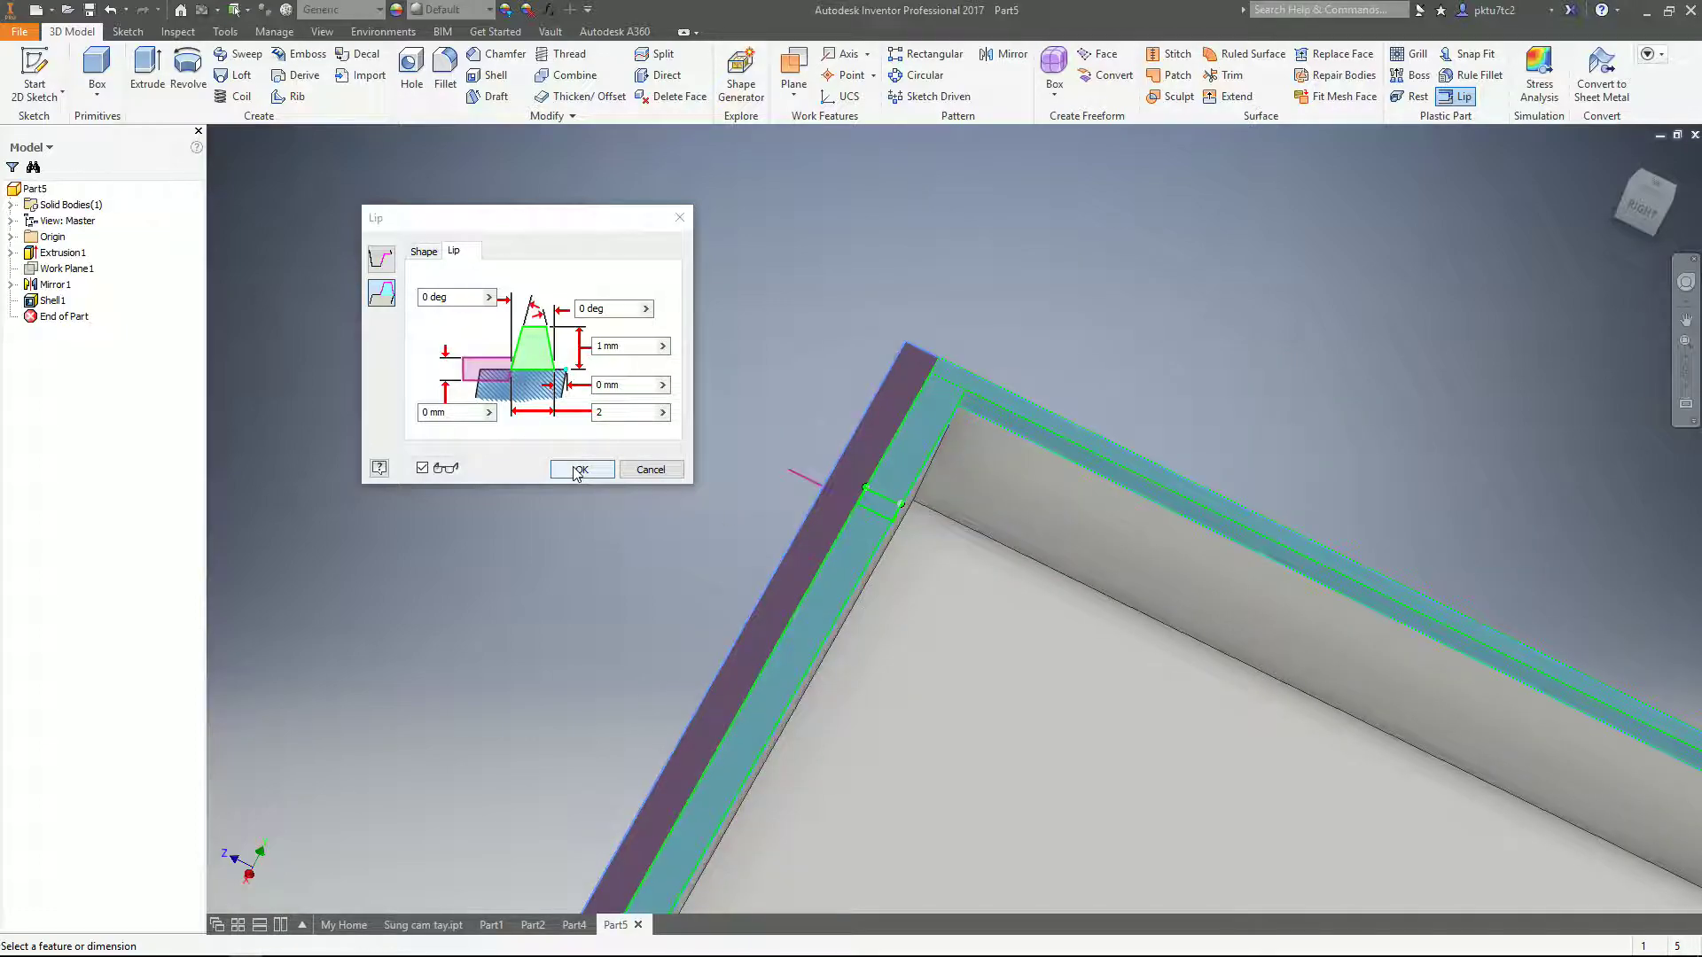
- Taper both sides of the lip profile in the preview, to 20.43 deg on the outer side and 27.70 deg on the inner side
{"action": "scroll", "coordinate": [939, 479], "scroll_direction": "up", "scroll_amount": 2}
{"action": "scroll", "coordinate": [927, 530], "scroll_direction": "up", "scroll_amount": 2}
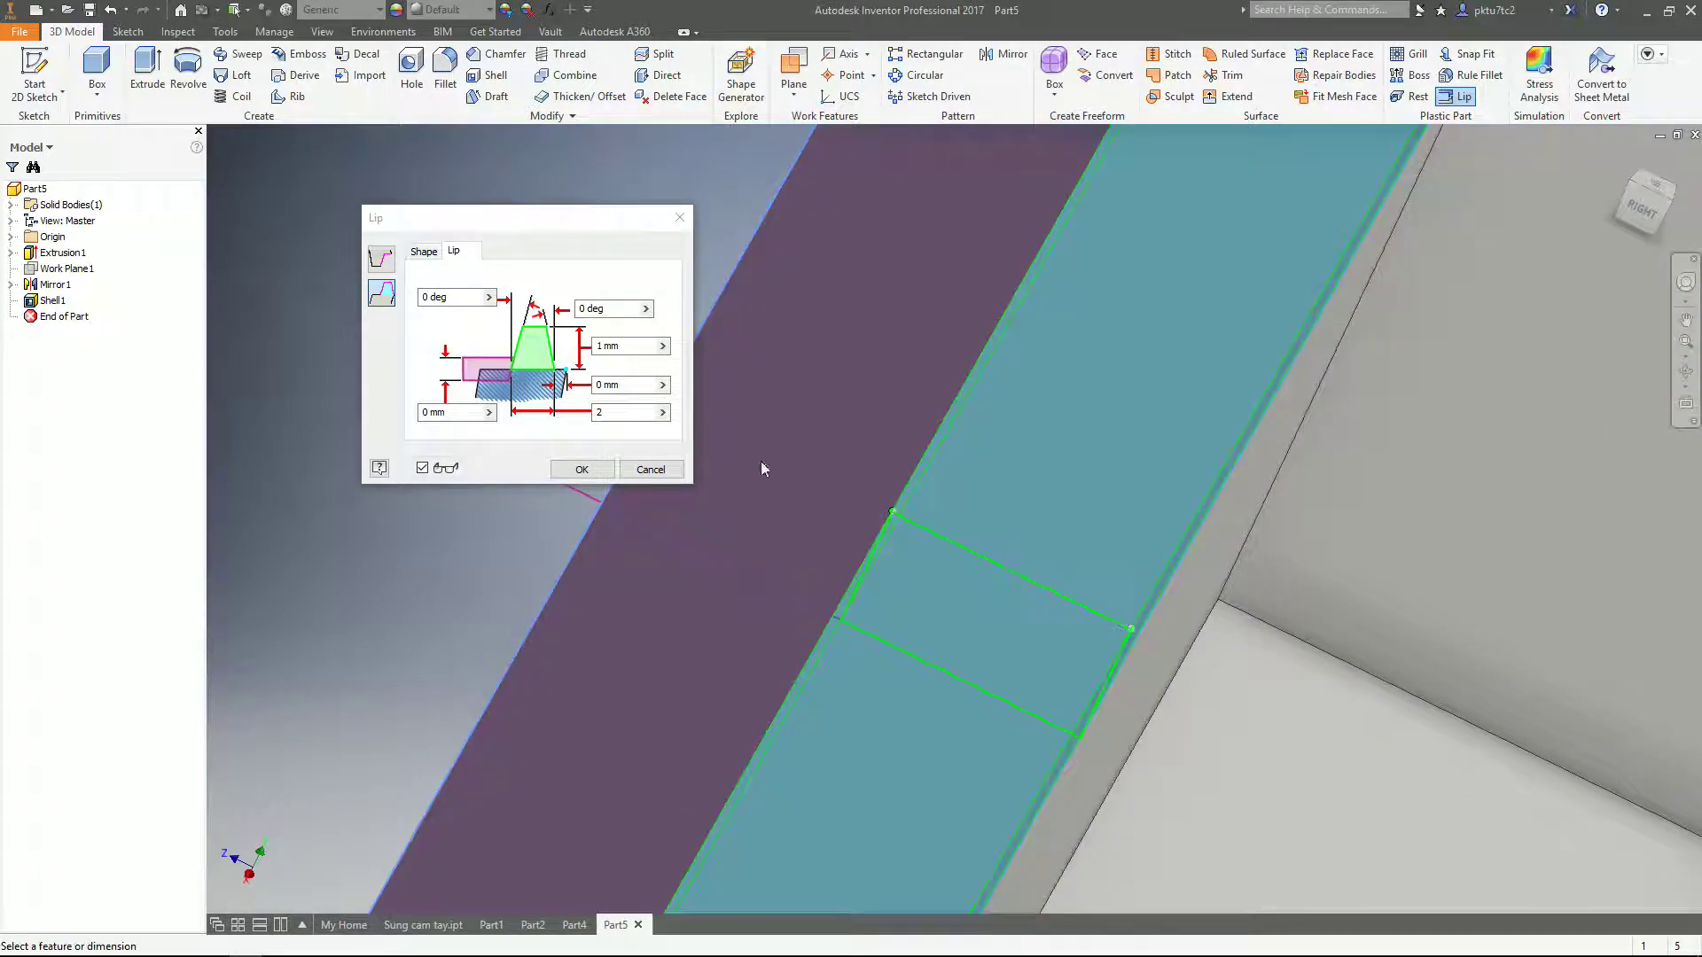
{"action": "left_click", "coordinate": [611, 309]}
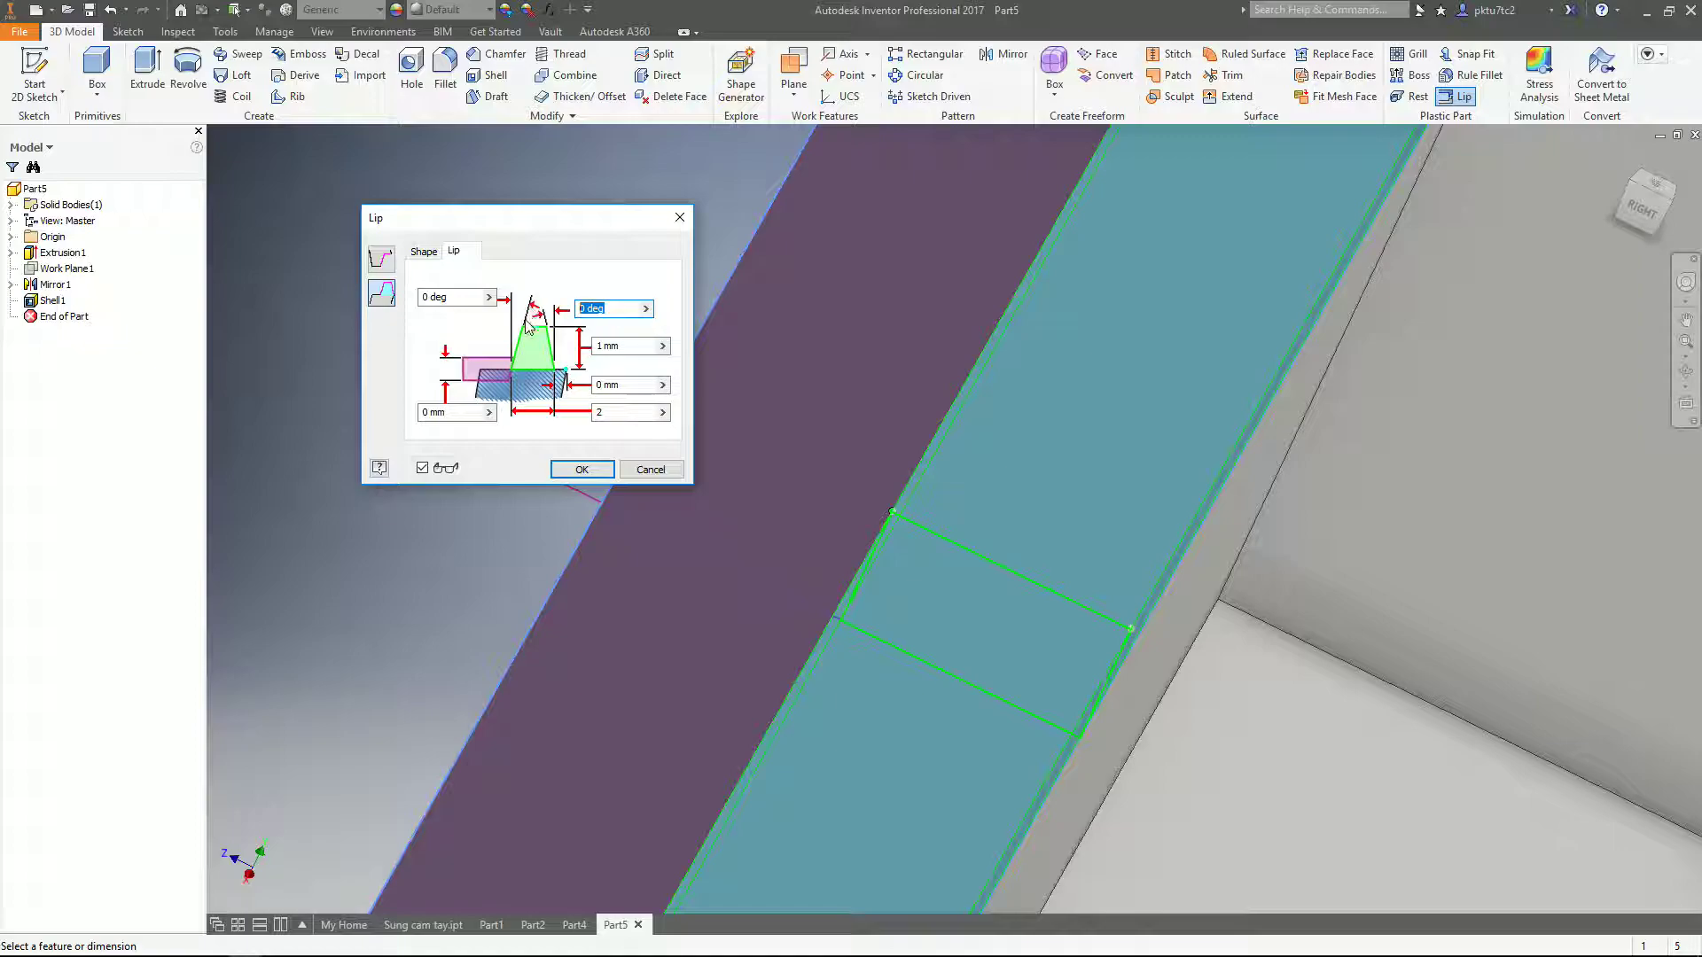
{"action": "left_click", "coordinate": [456, 300]}
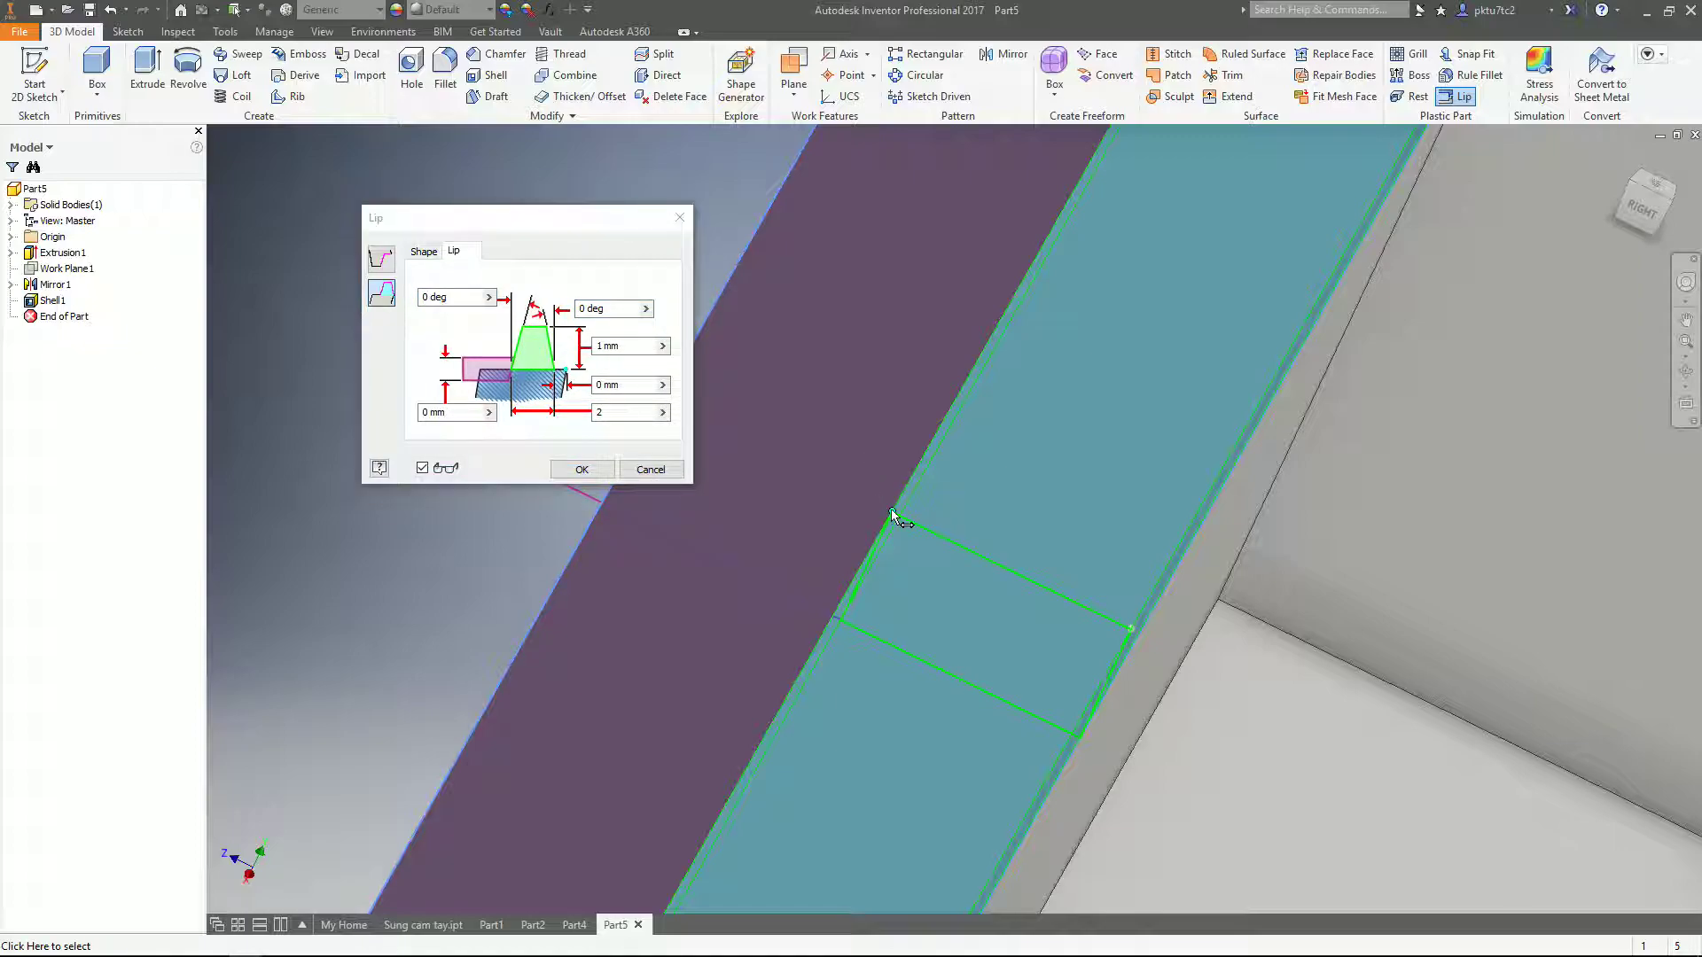
{"action": "left_click", "coordinate": [935, 528]}
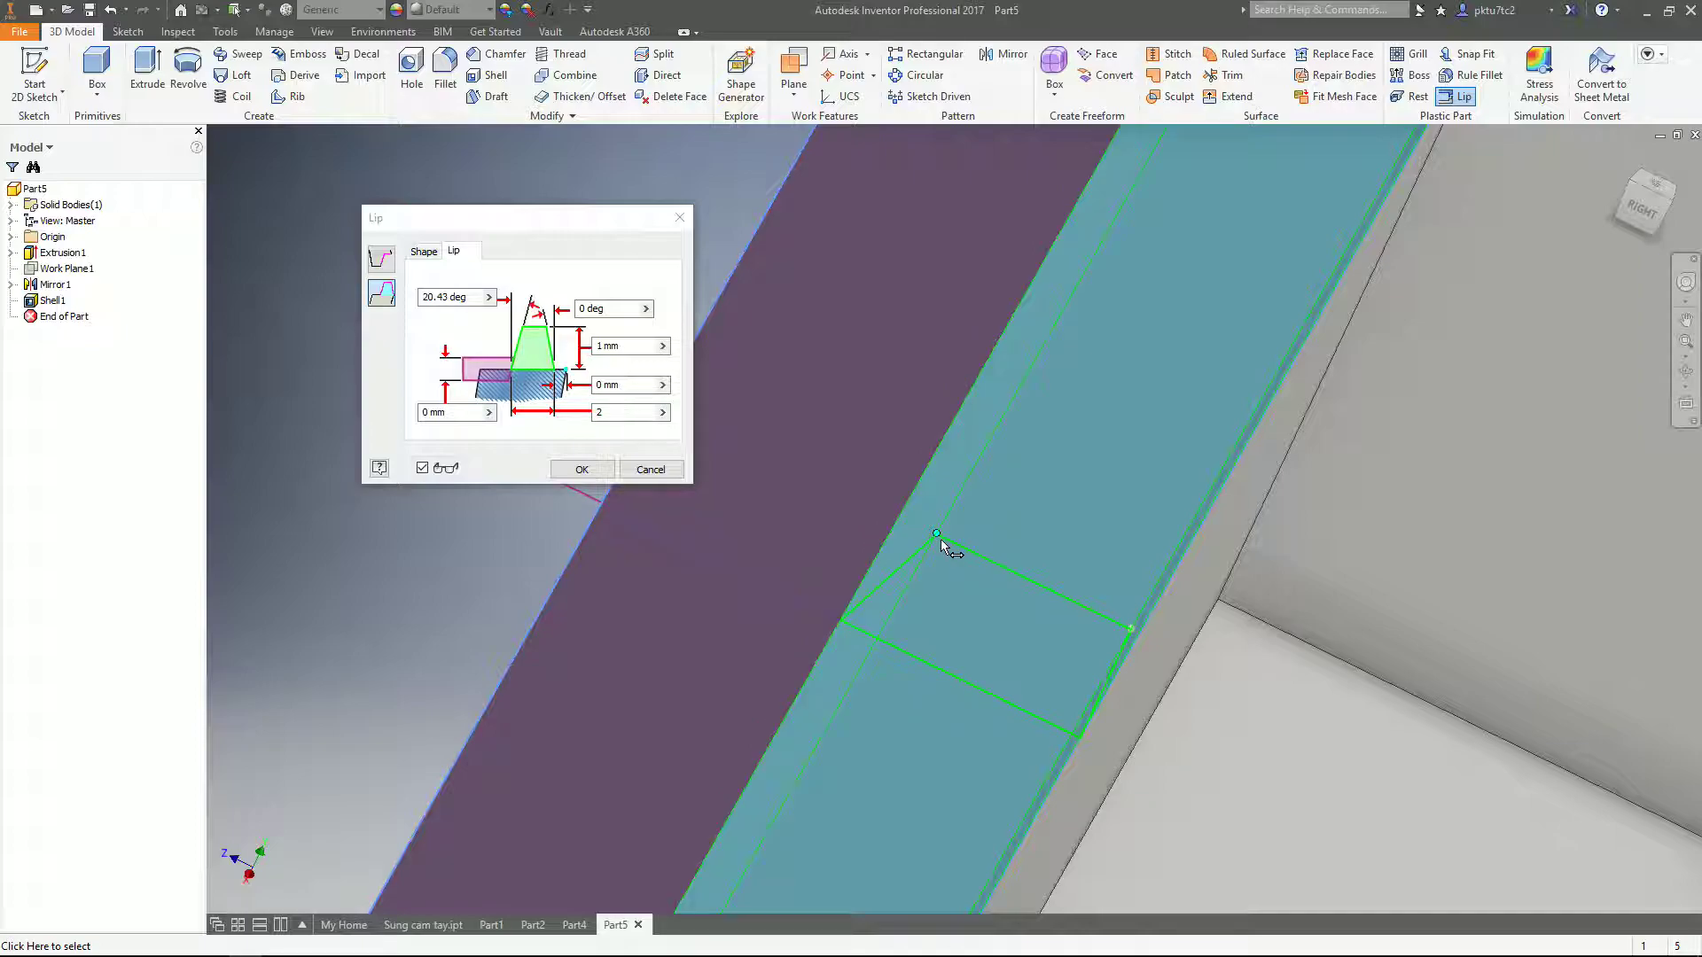
{"action": "left_click_drag", "start_coordinate": [1131, 629], "coordinate": [1066, 594]}
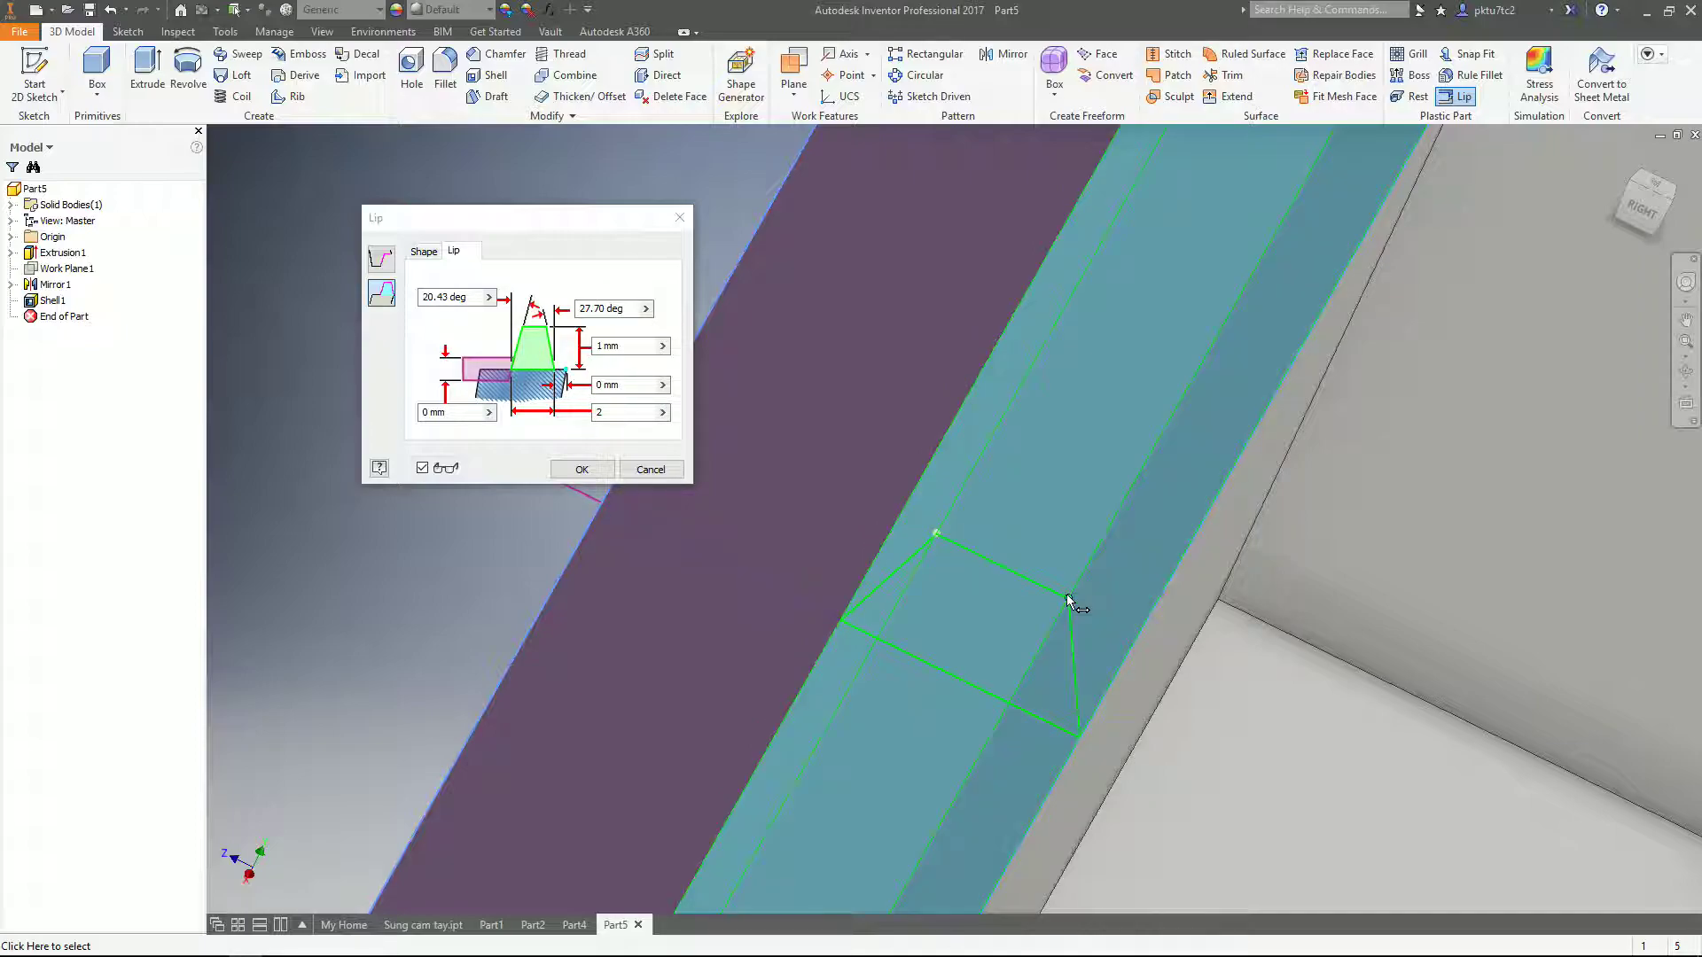
- Offset the lip profile 0.43 mm from the inner rim edge in the preview
{"action": "scroll", "coordinate": [1052, 608], "scroll_direction": "up", "scroll_amount": 2}
{"action": "scroll", "coordinate": [1052, 610], "scroll_direction": "up", "scroll_amount": 2}
{"action": "scroll", "coordinate": [1057, 613], "scroll_direction": "down", "scroll_amount": 4}
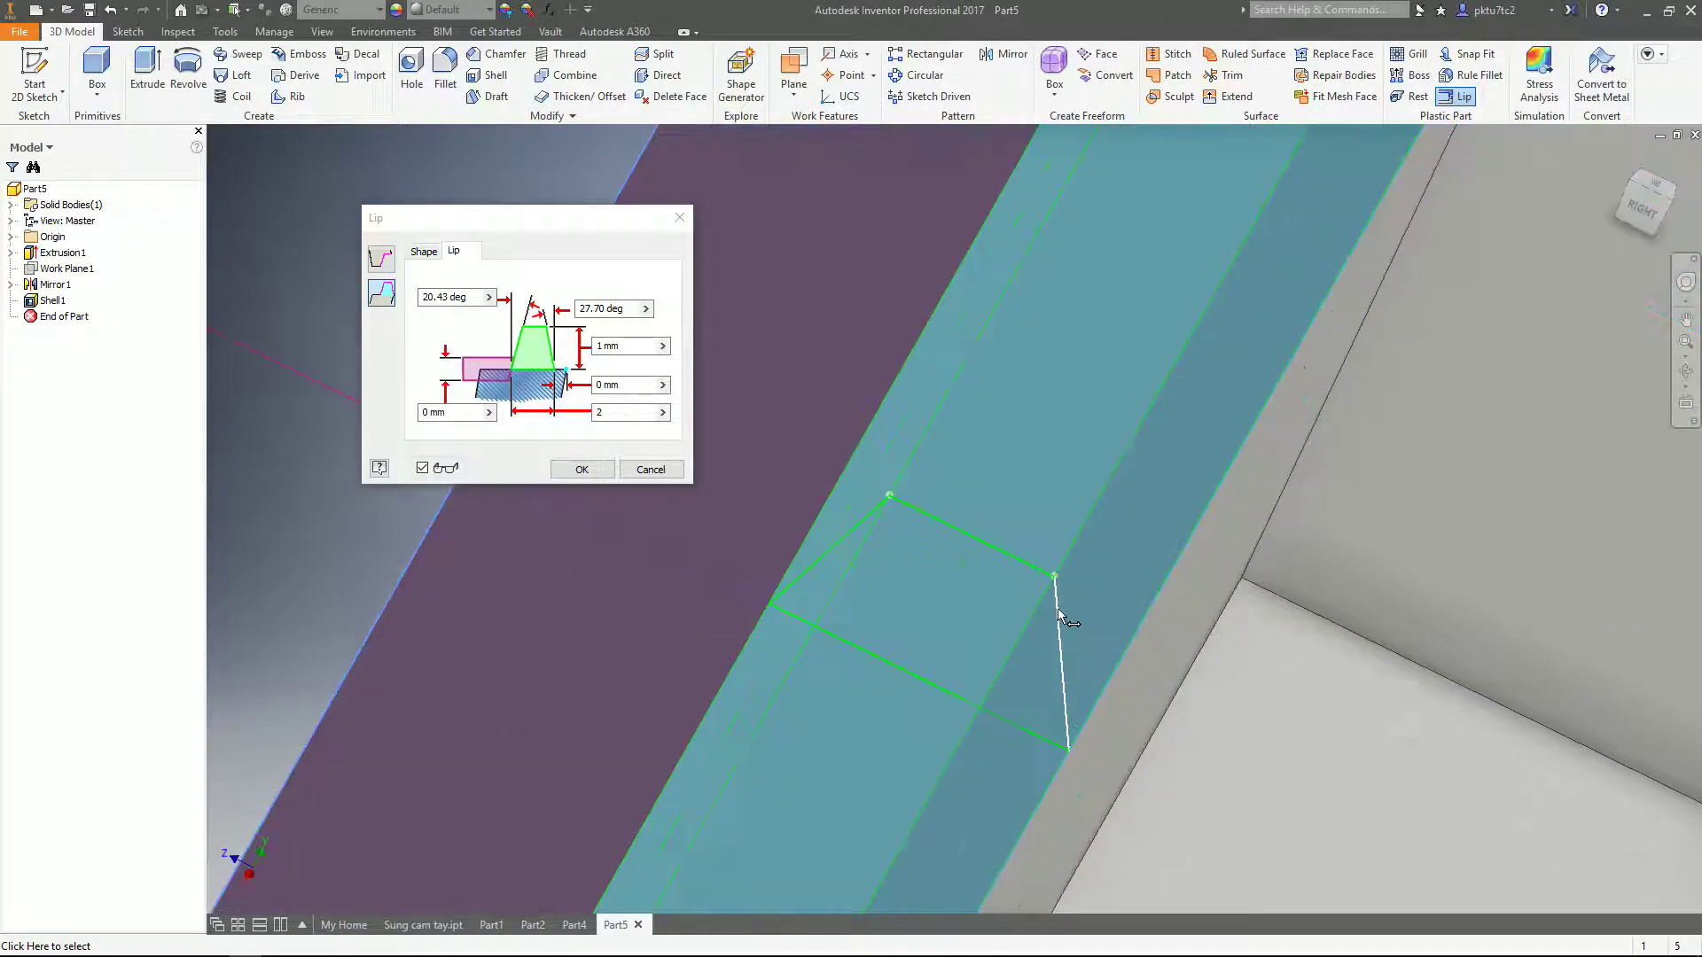
{"action": "left_click_drag", "start_coordinate": [1055, 576], "coordinate": [993, 550]}
{"action": "left_click", "coordinate": [995, 549]}
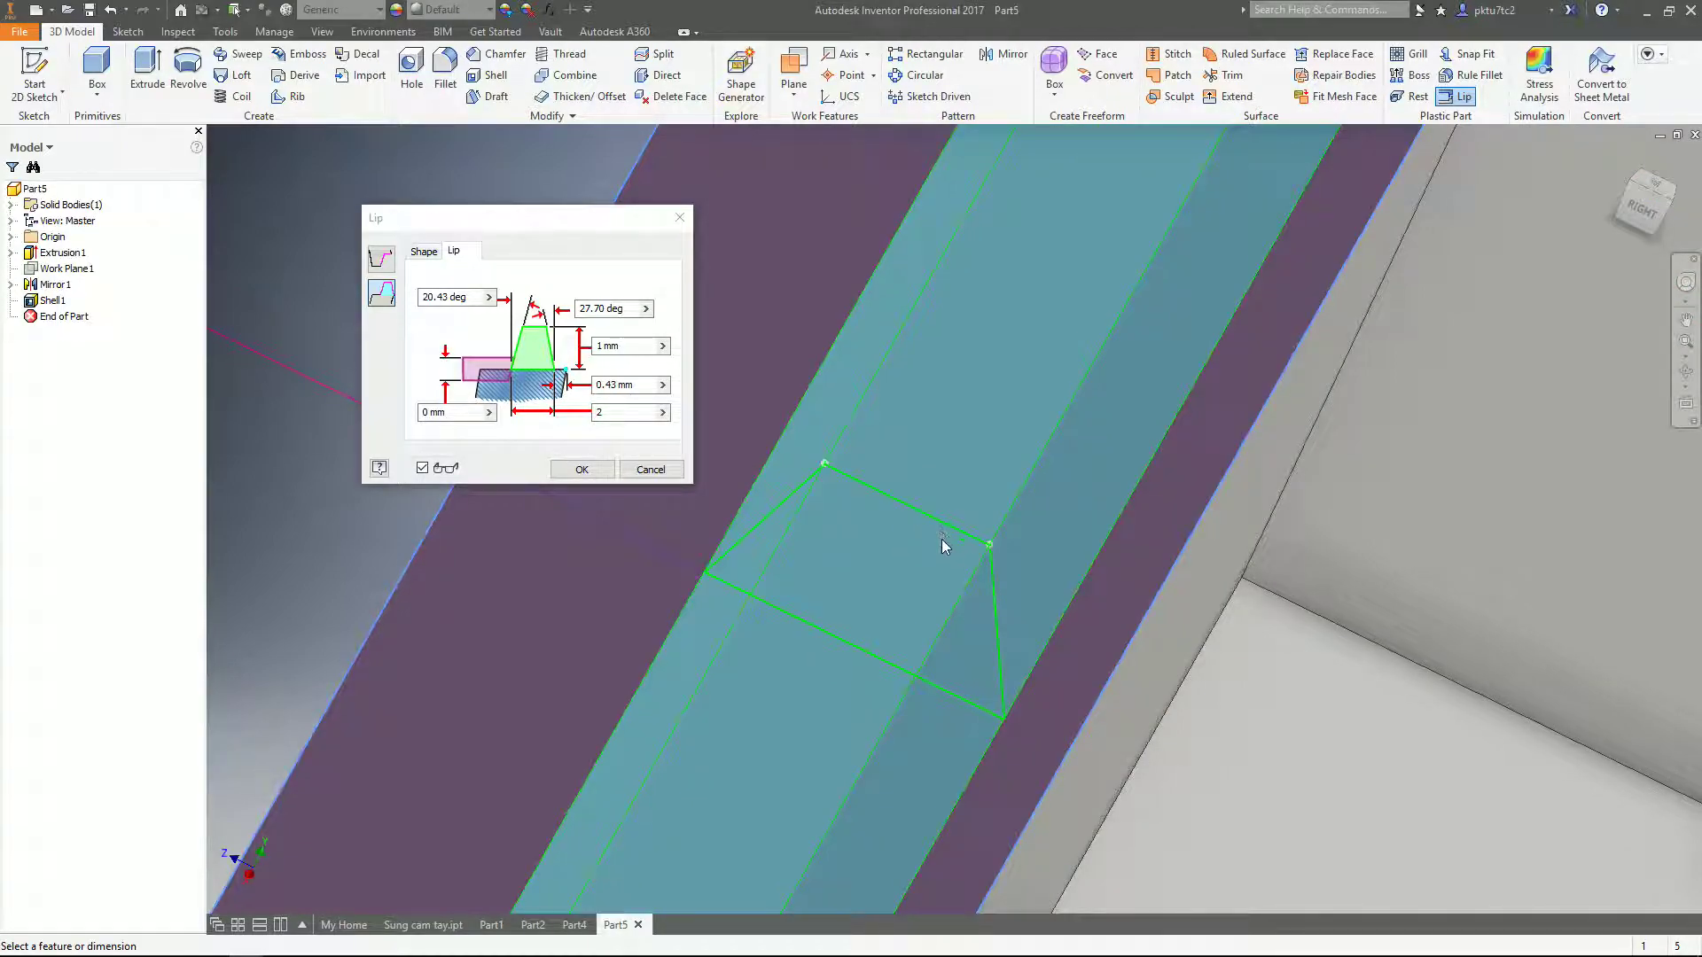
- Reshape the lip profile to 0.9 mm high with 22.48 and 49.06 deg drafts, and return its edge offset to 0 mm
{"action": "scroll", "coordinate": [949, 591], "scroll_direction": "down", "scroll_amount": 3}
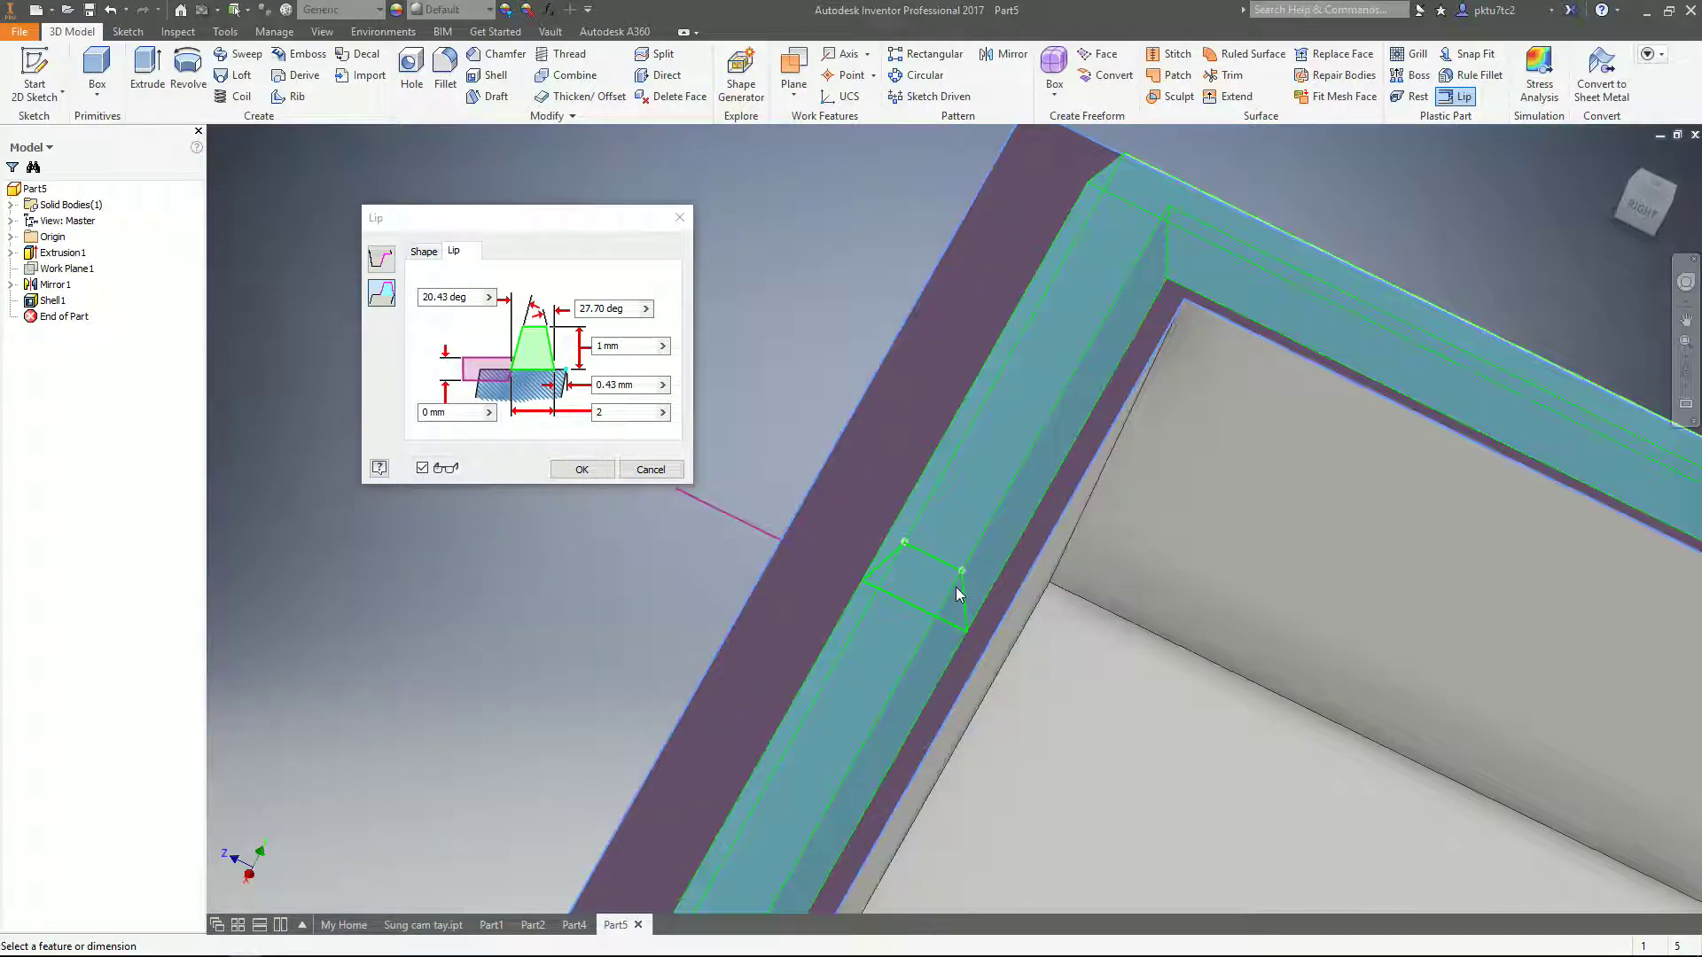
{"action": "mouse_move", "coordinate": [931, 553]}
{"action": "left_mouse_down"}
{"action": "mouse_move", "coordinate": [964, 576]}
{"action": "mouse_move", "coordinate": [932, 561]}
{"action": "left_mouse_up"}
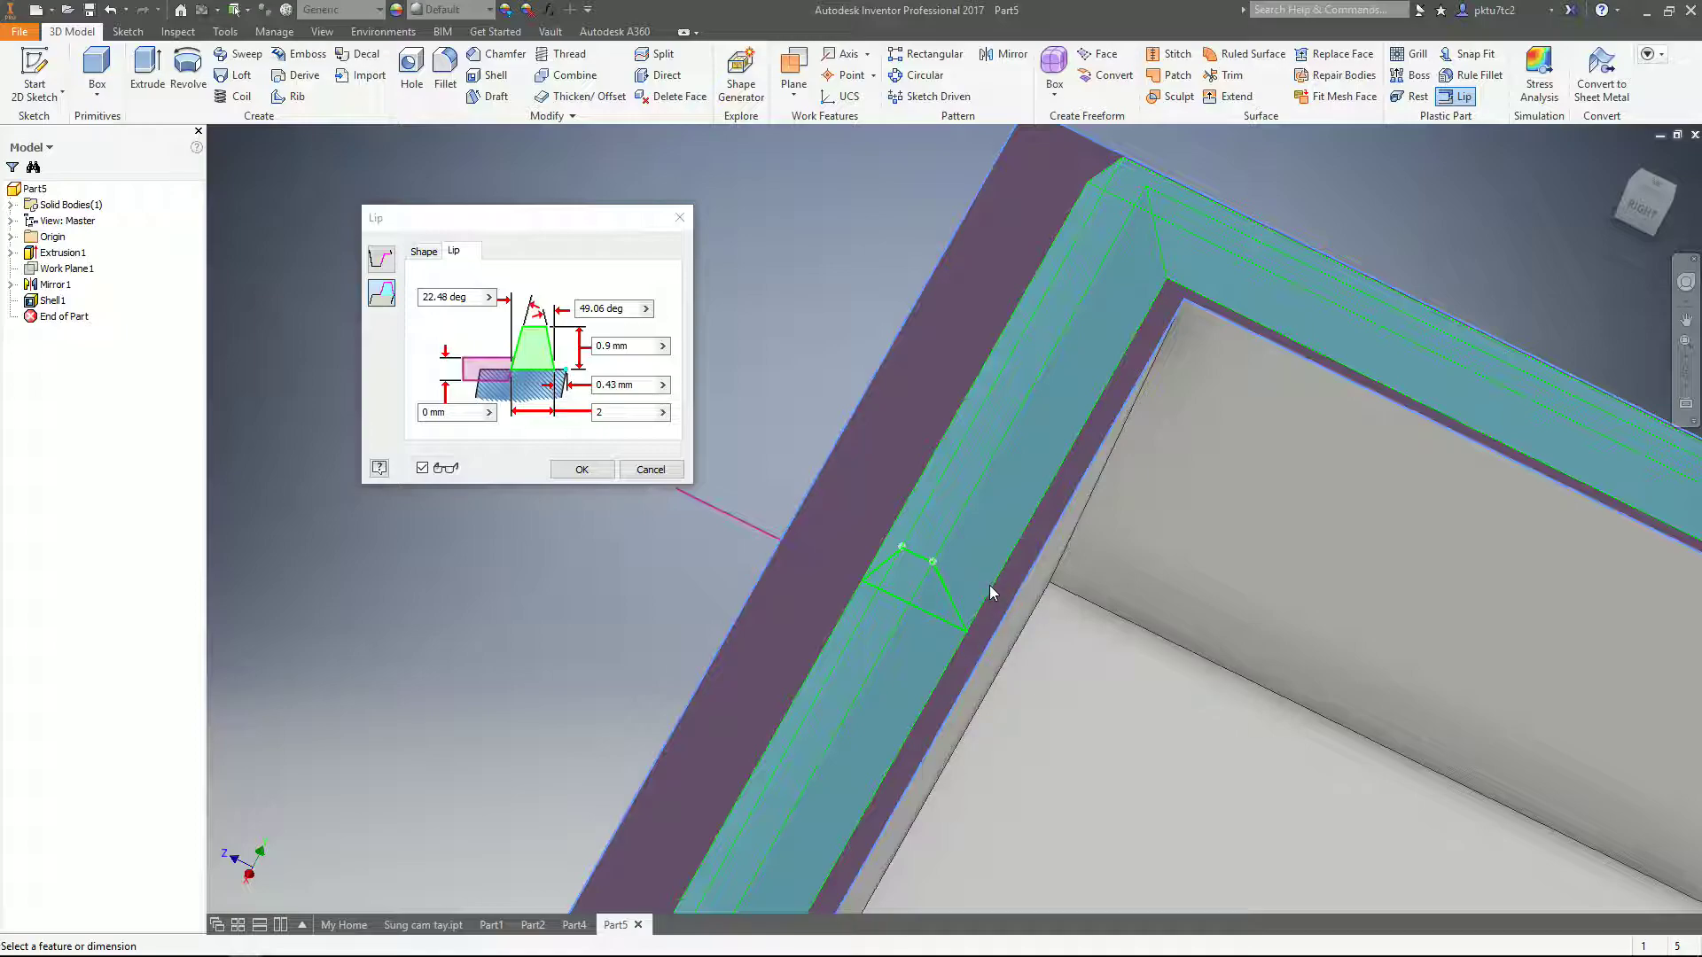
{"action": "left_click_drag", "start_coordinate": [922, 590], "coordinate": [980, 612]}
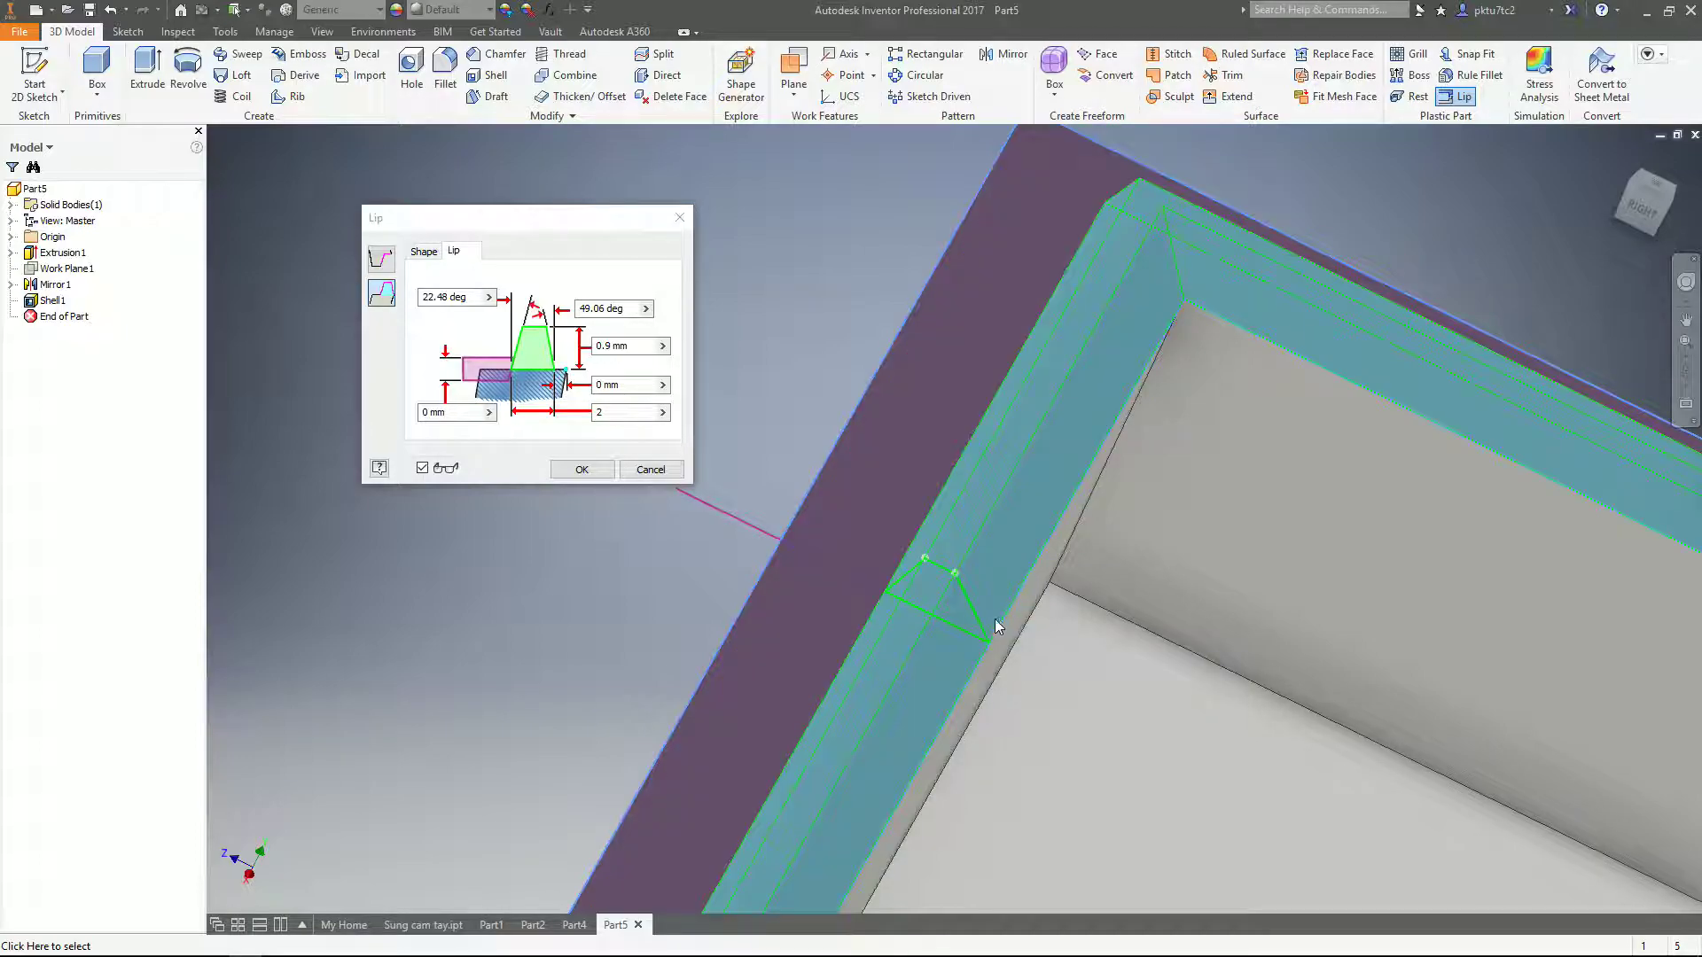
- Set both lip draft angles to 0 deg and create the lip on the lower half
{"action": "scroll", "coordinate": [1062, 558], "scroll_direction": "up", "scroll_amount": 3}
{"action": "scroll", "coordinate": [980, 578], "scroll_direction": "down", "scroll_amount": 4}
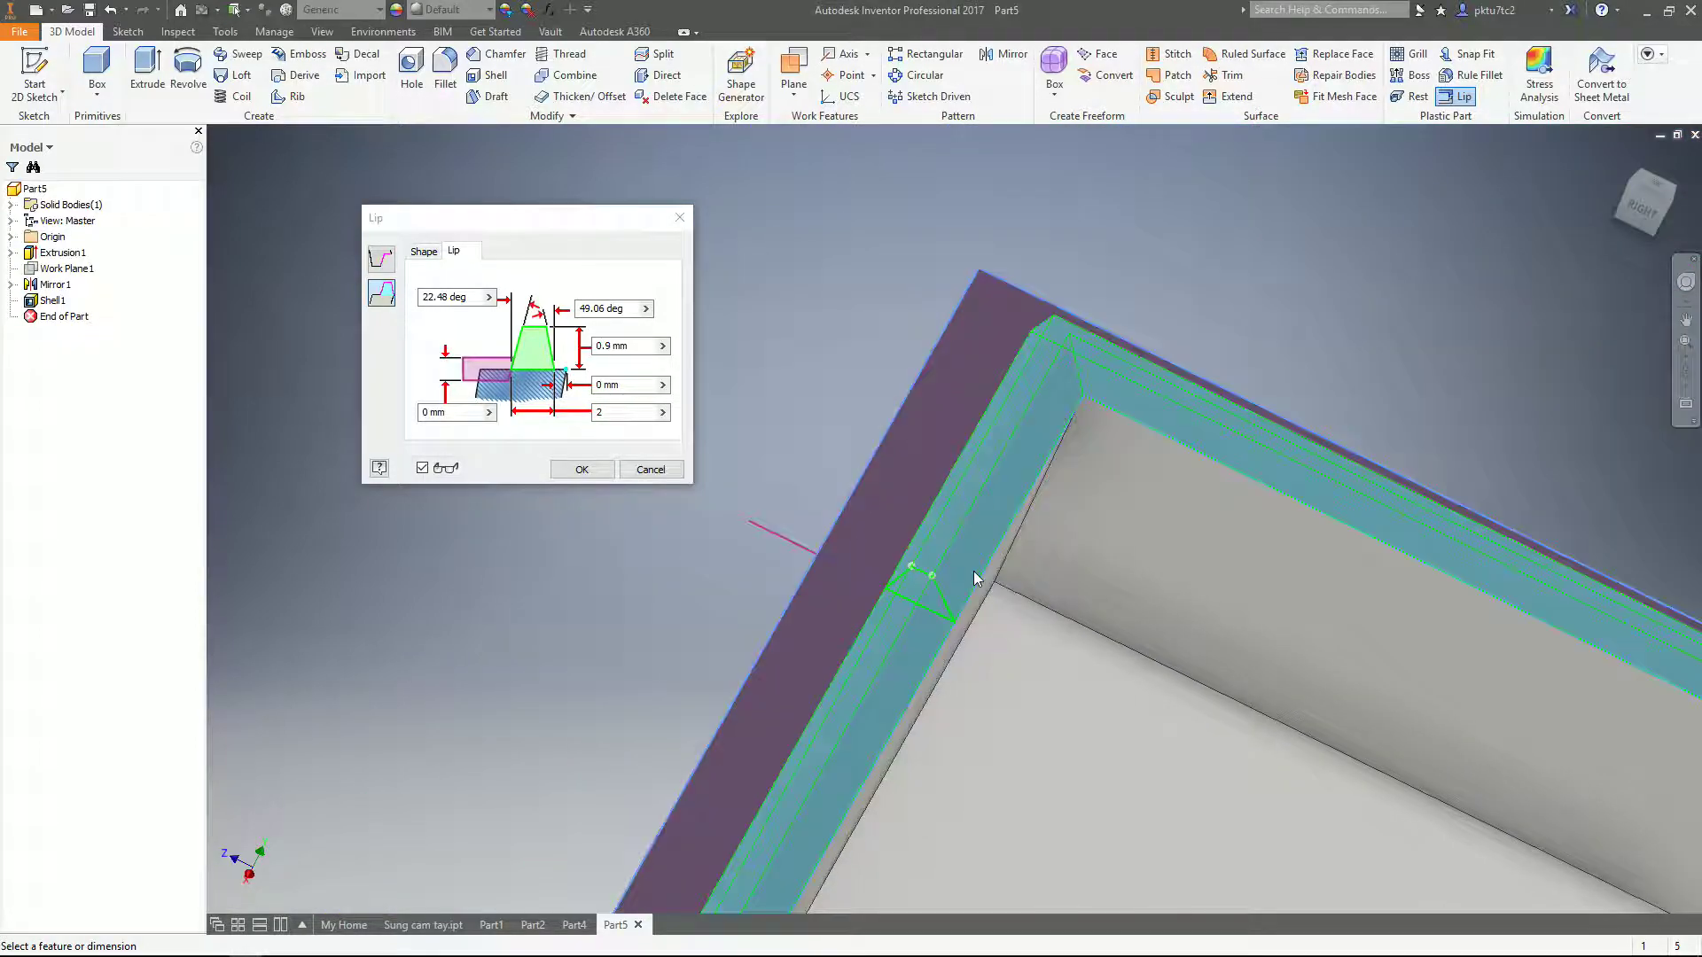
{"action": "scroll", "coordinate": [925, 564], "scroll_direction": "up", "scroll_amount": 3}
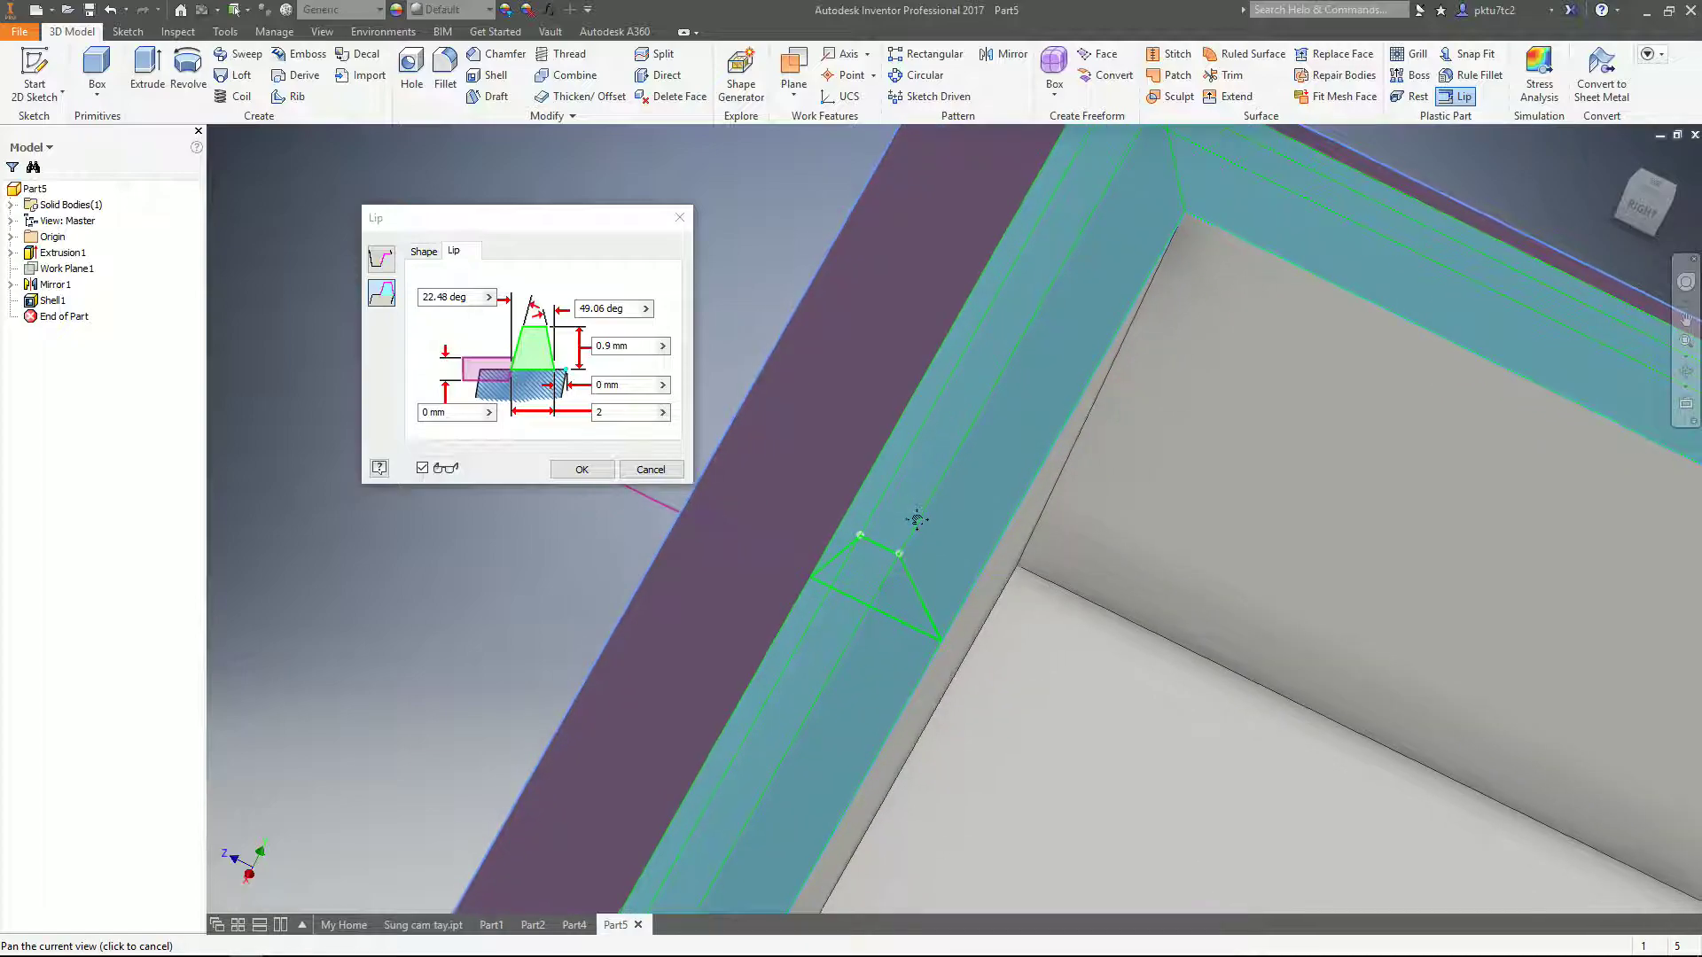
{"action": "left_click", "coordinate": [611, 309]}
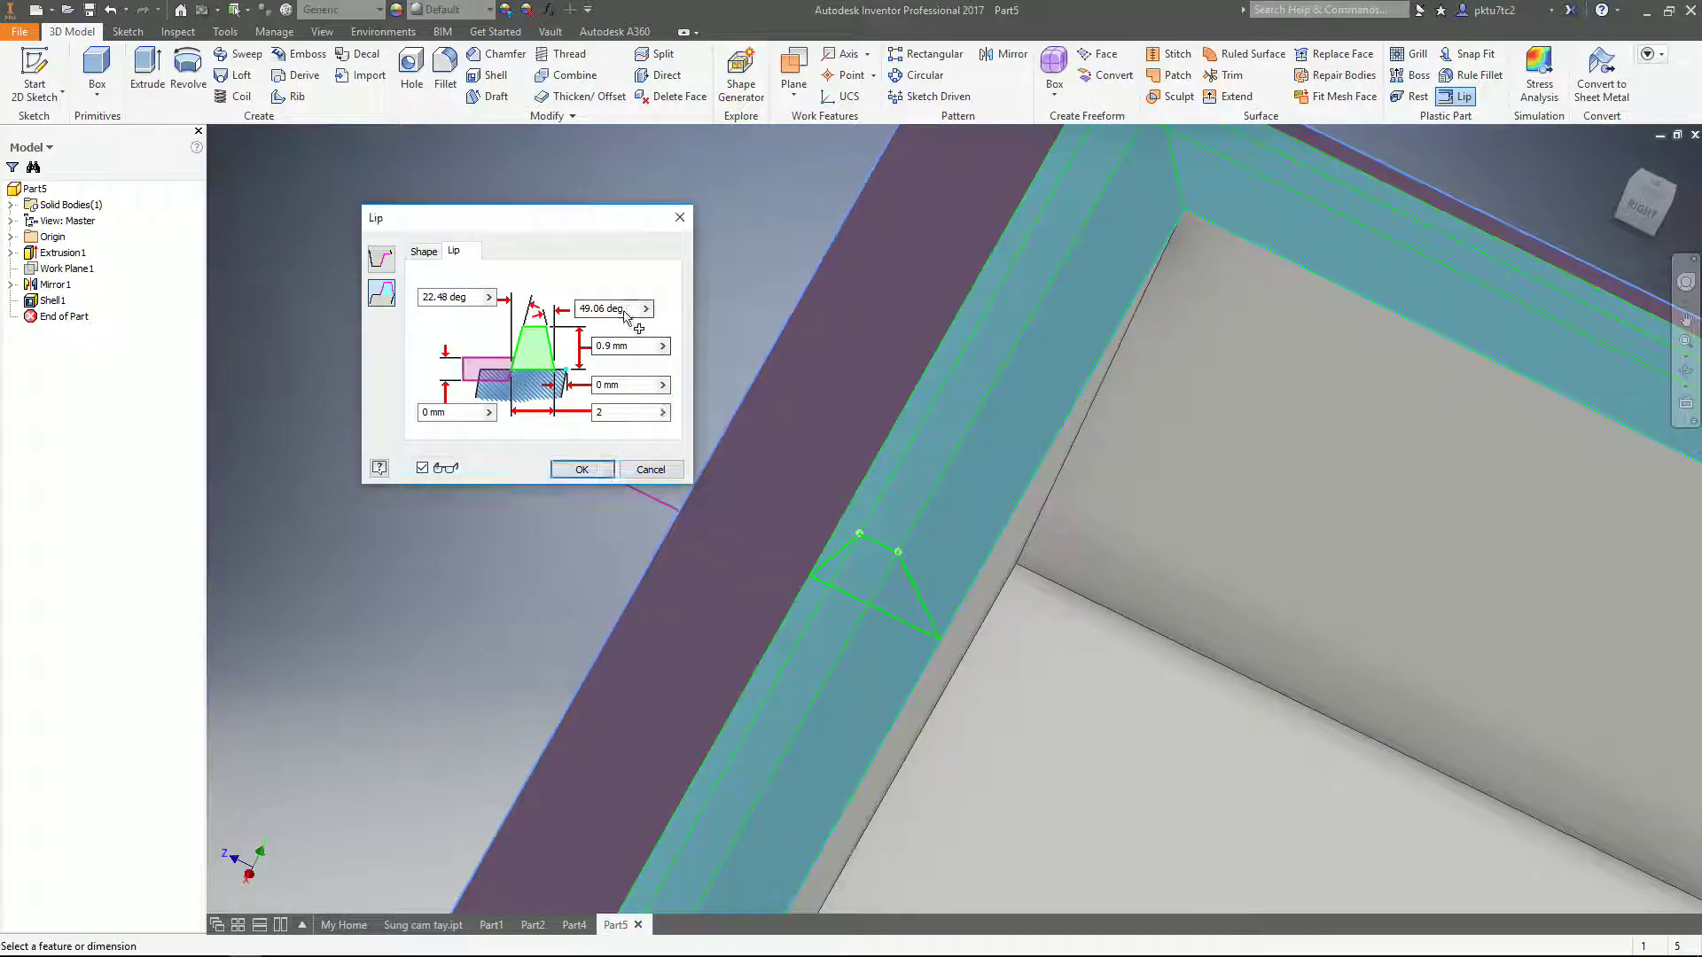
{"action": "type", "text": "0"}
{"action": "double_click", "coordinate": [452, 297]}
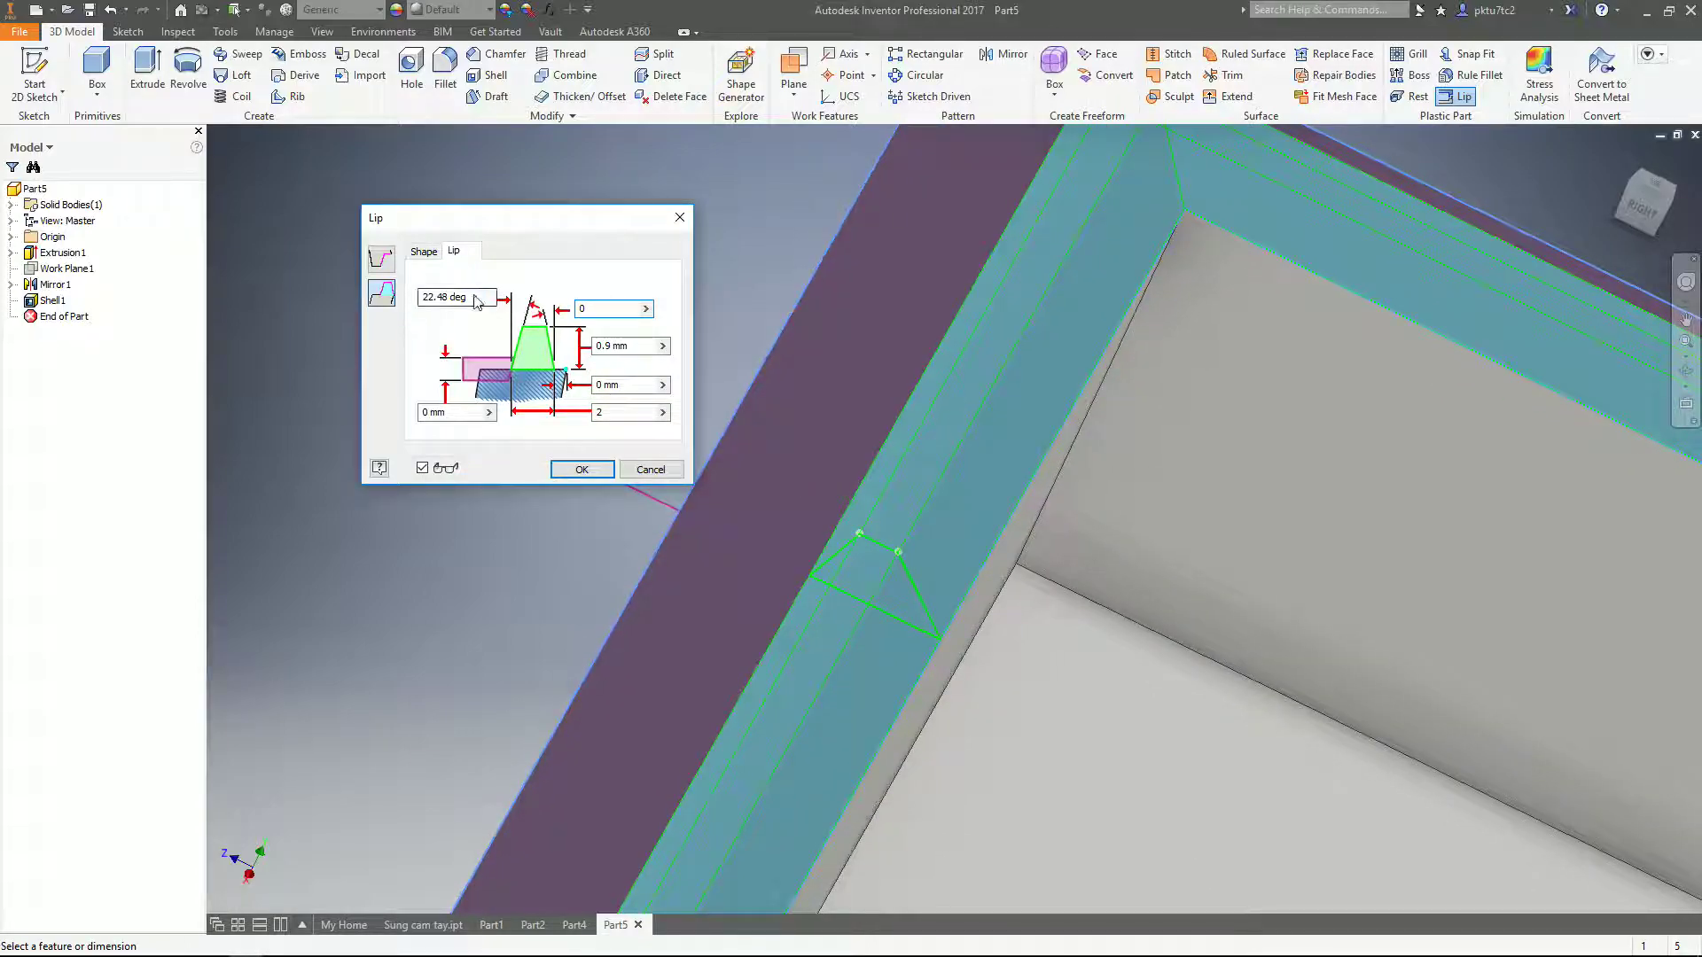
{"action": "type", "text": "0"}
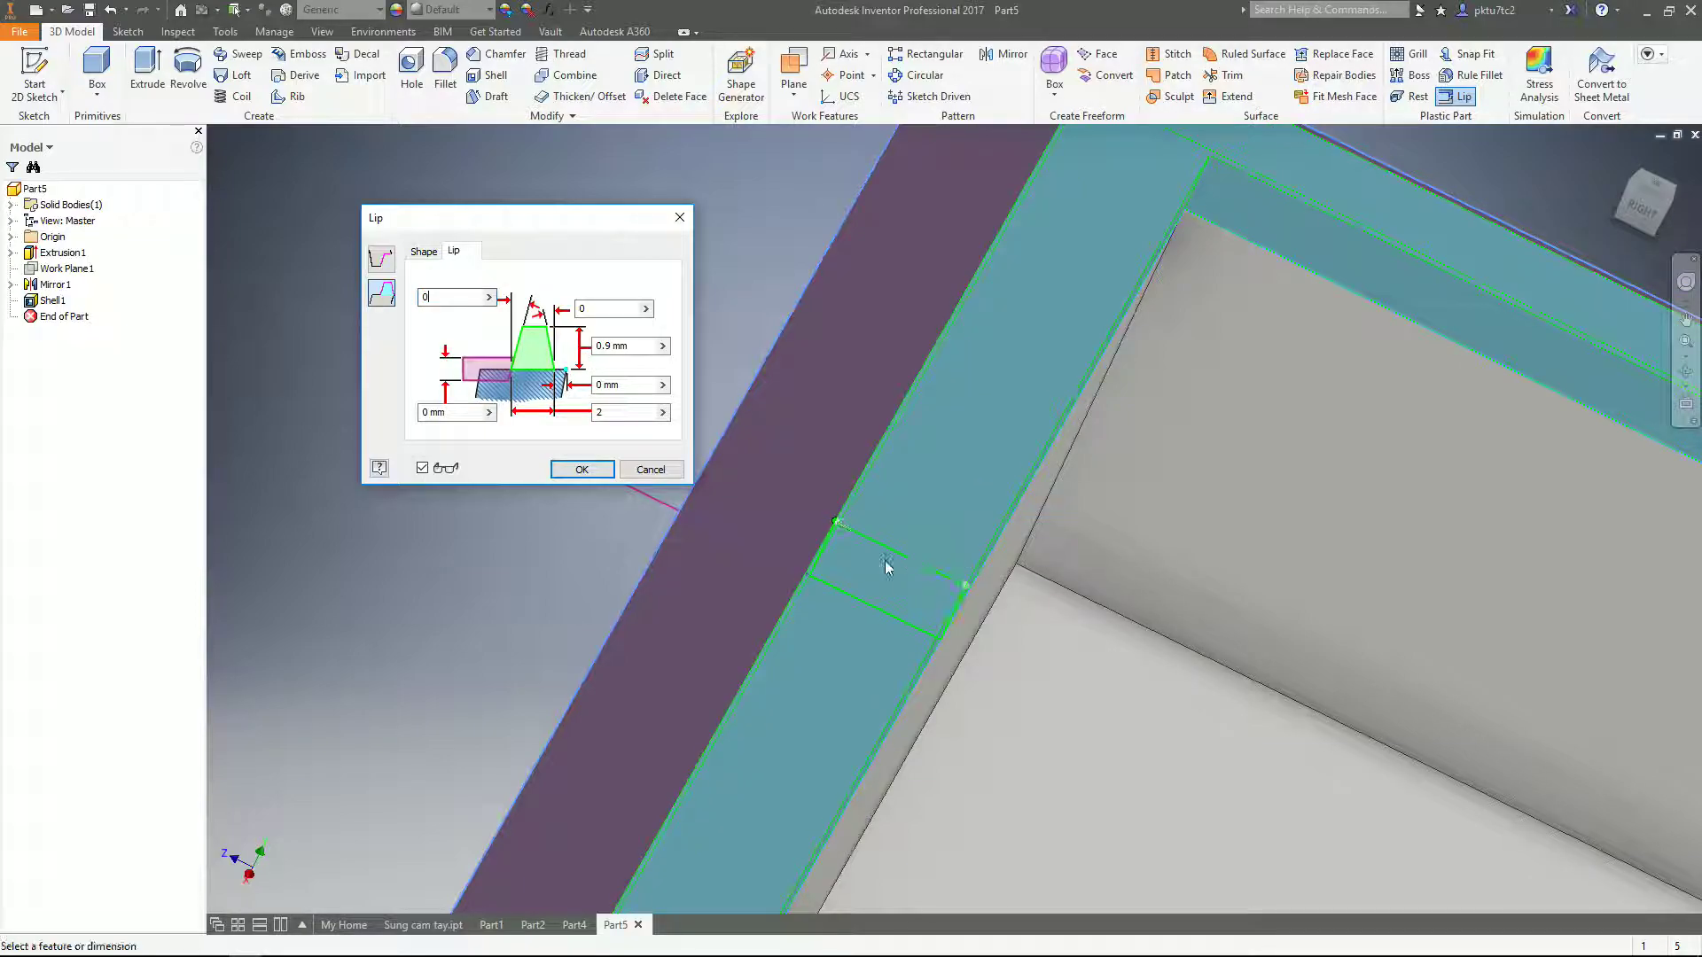
{"action": "scroll", "coordinate": [910, 601], "scroll_direction": "down", "scroll_amount": 2}
{"action": "middle_click_drag", "start_coordinate": [921, 618], "coordinate": [945, 592], "text": "shift"}
{"action": "left_click", "coordinate": [592, 476]}
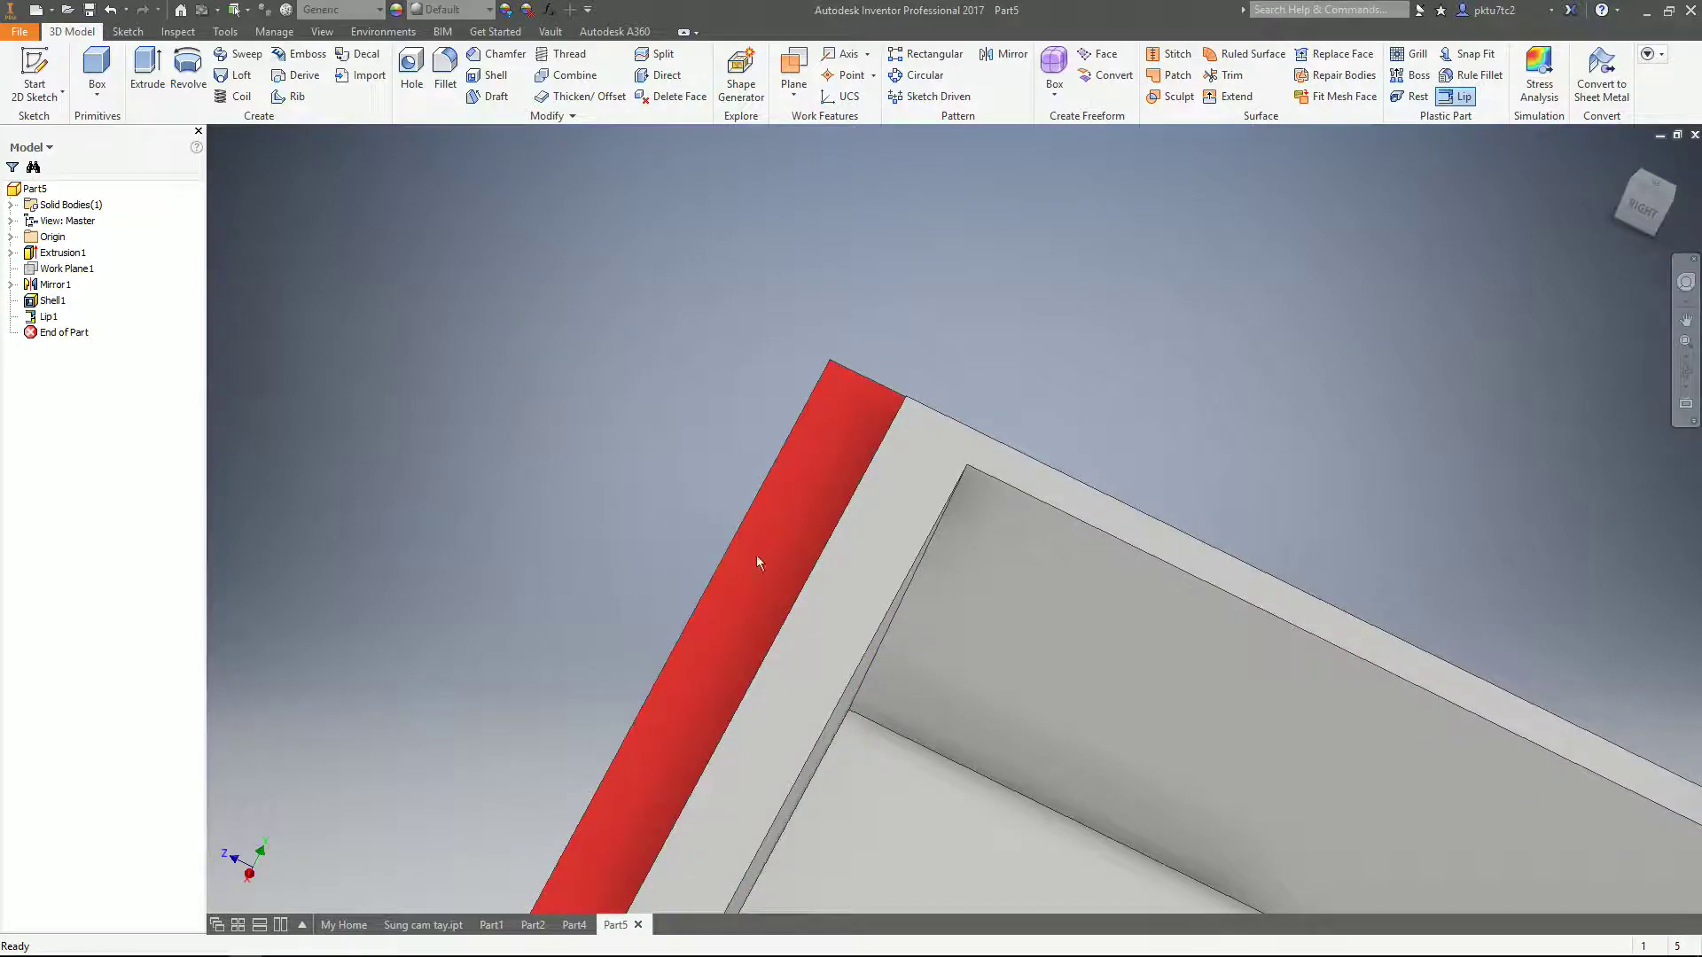
- Examine the finished lip around the lower half's red rim, close up at the corner
{"action": "middle_click_drag", "start_coordinate": [885, 686], "coordinate": [919, 420]}
{"action": "scroll", "coordinate": [785, 565], "scroll_direction": "down", "scroll_amount": 5}
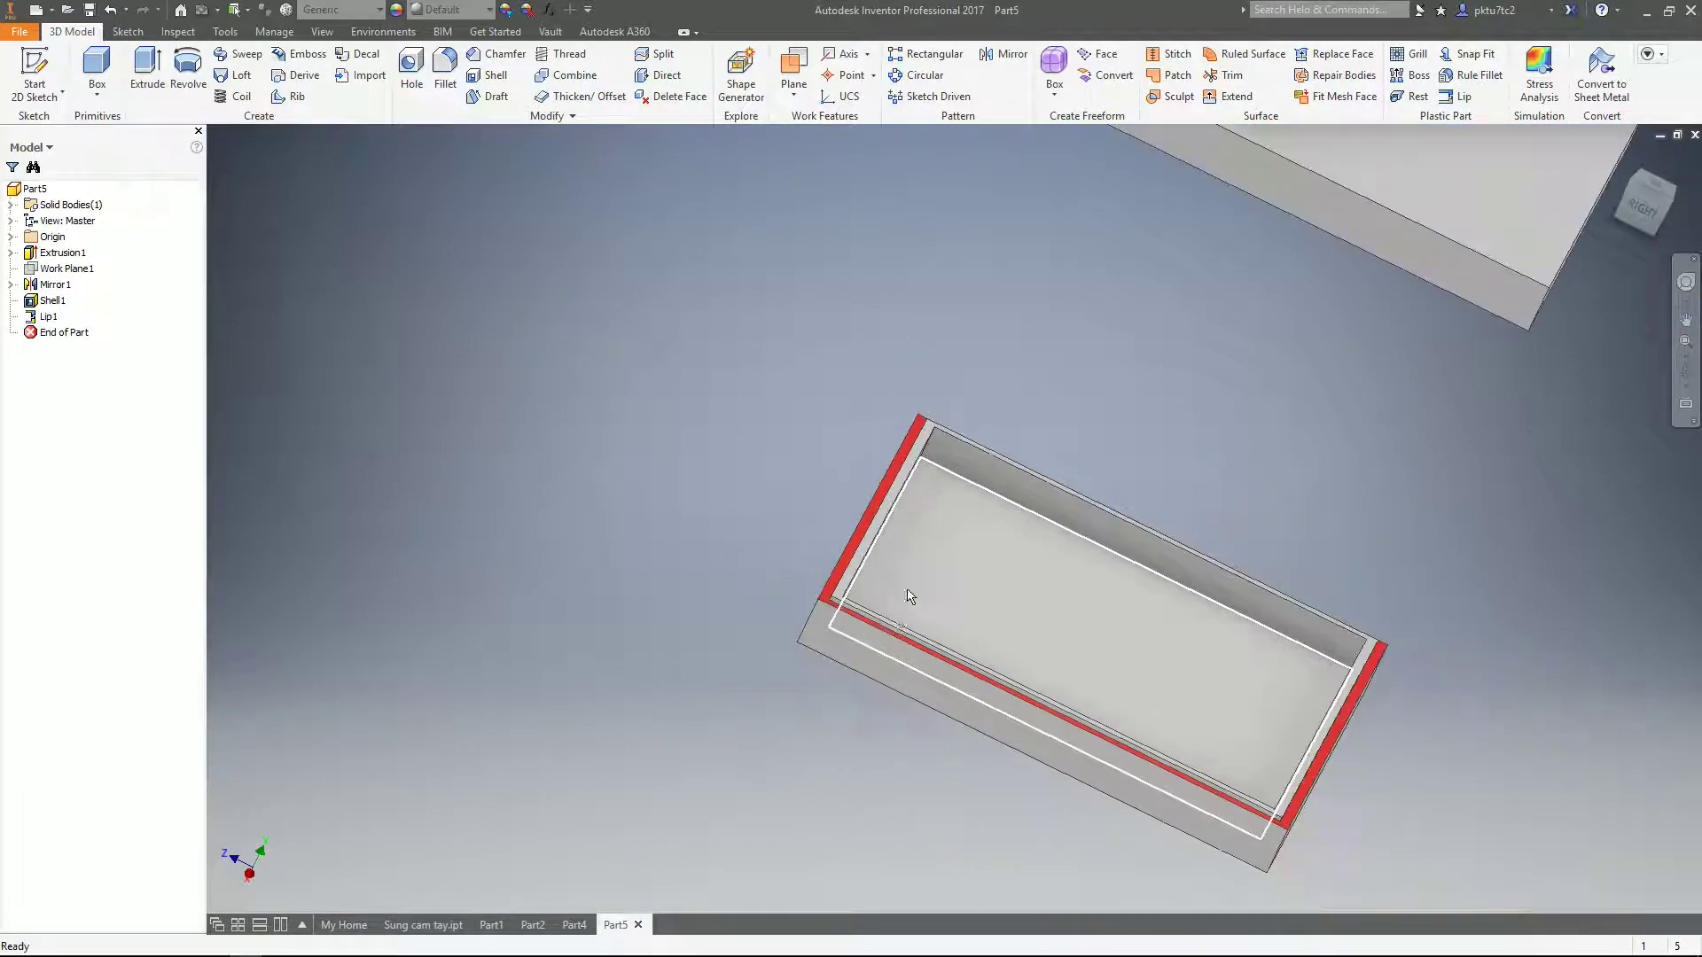
{"action": "scroll", "coordinate": [785, 564], "scroll_direction": "down", "scroll_amount": 3}
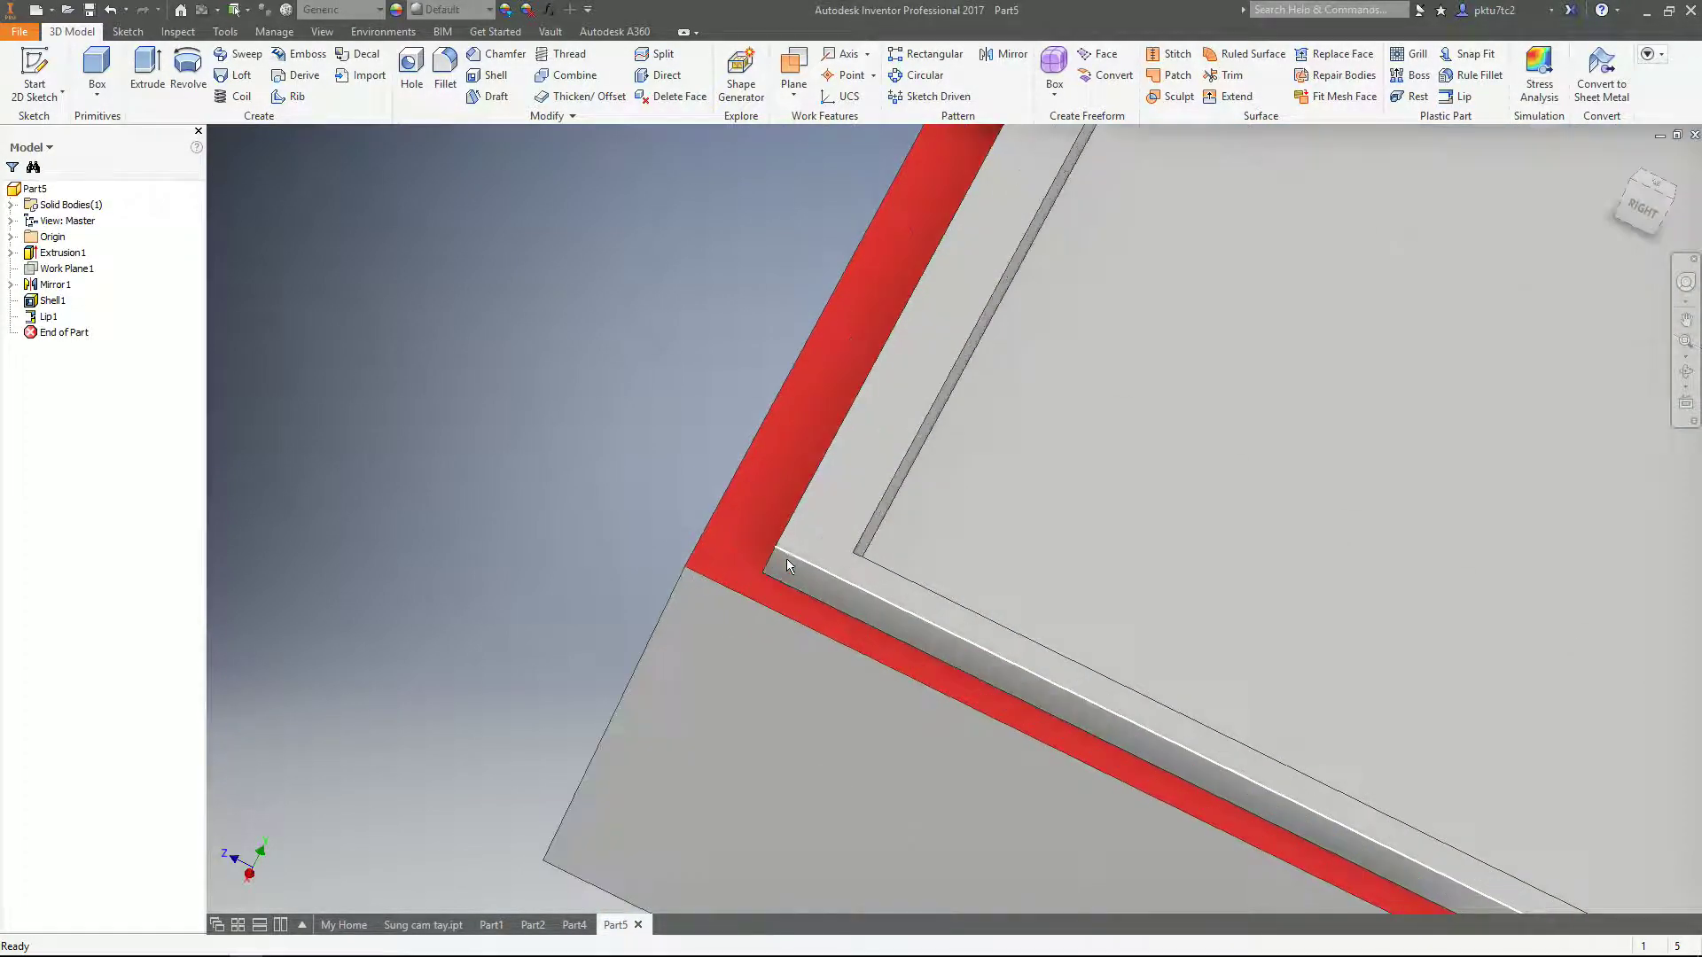
{"action": "scroll", "coordinate": [867, 563], "scroll_direction": "up", "scroll_amount": 3}
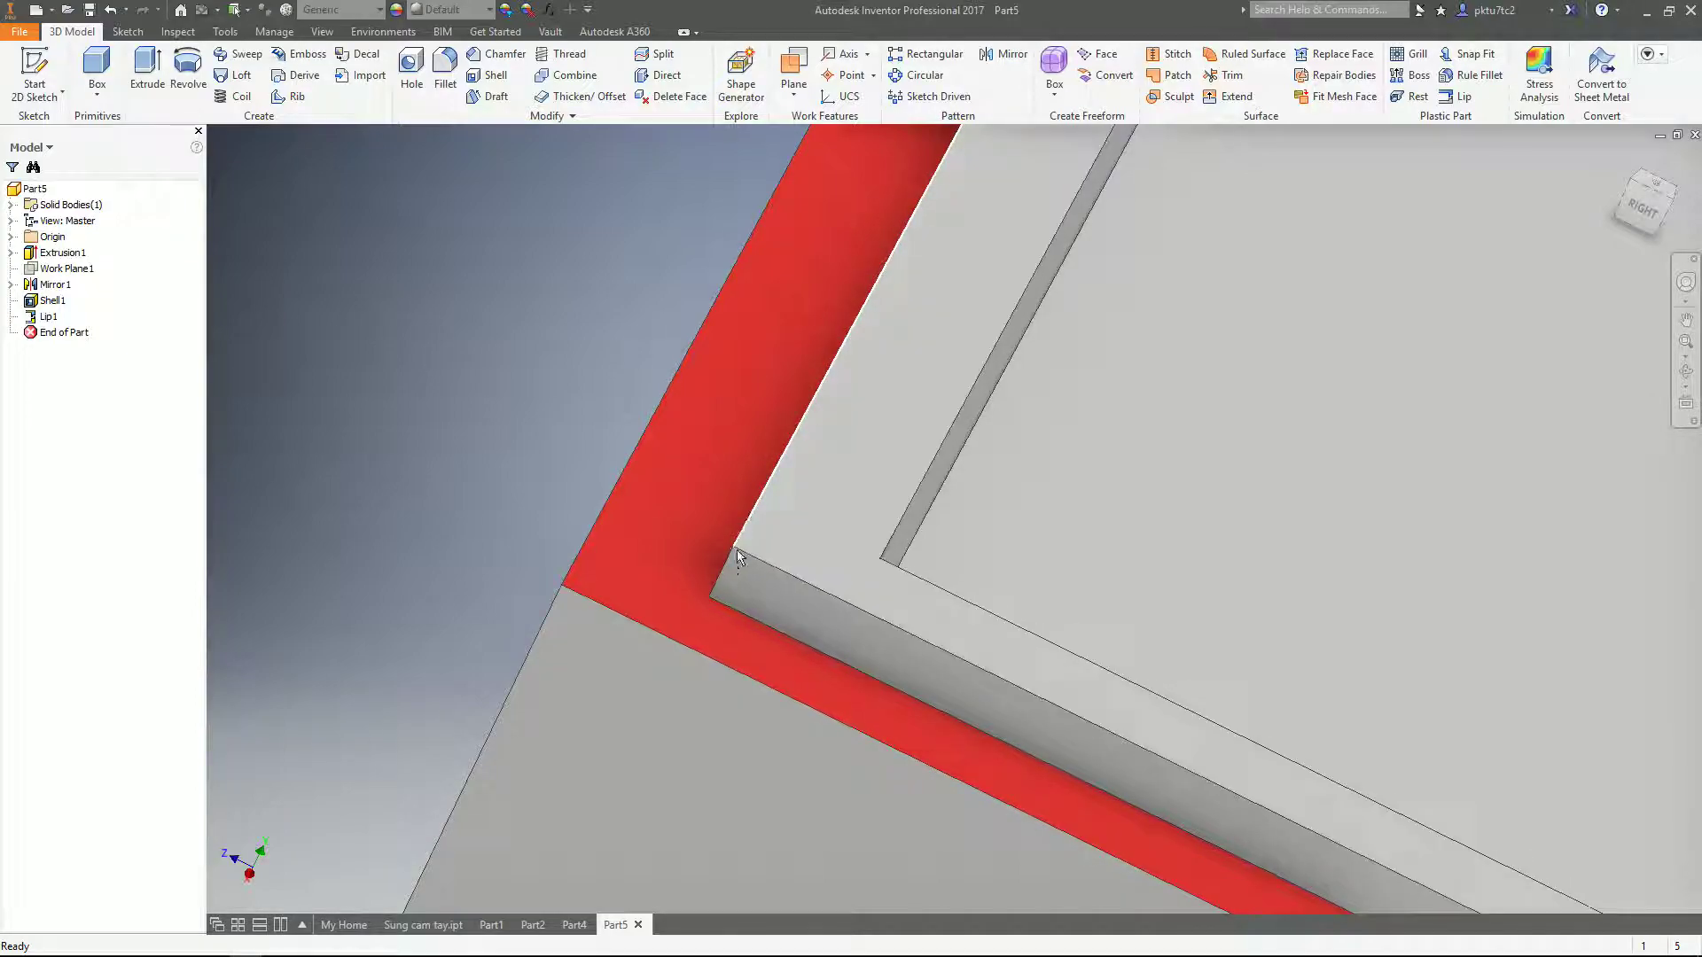
{"action": "scroll", "coordinate": [757, 572], "scroll_direction": "up", "scroll_amount": 8}
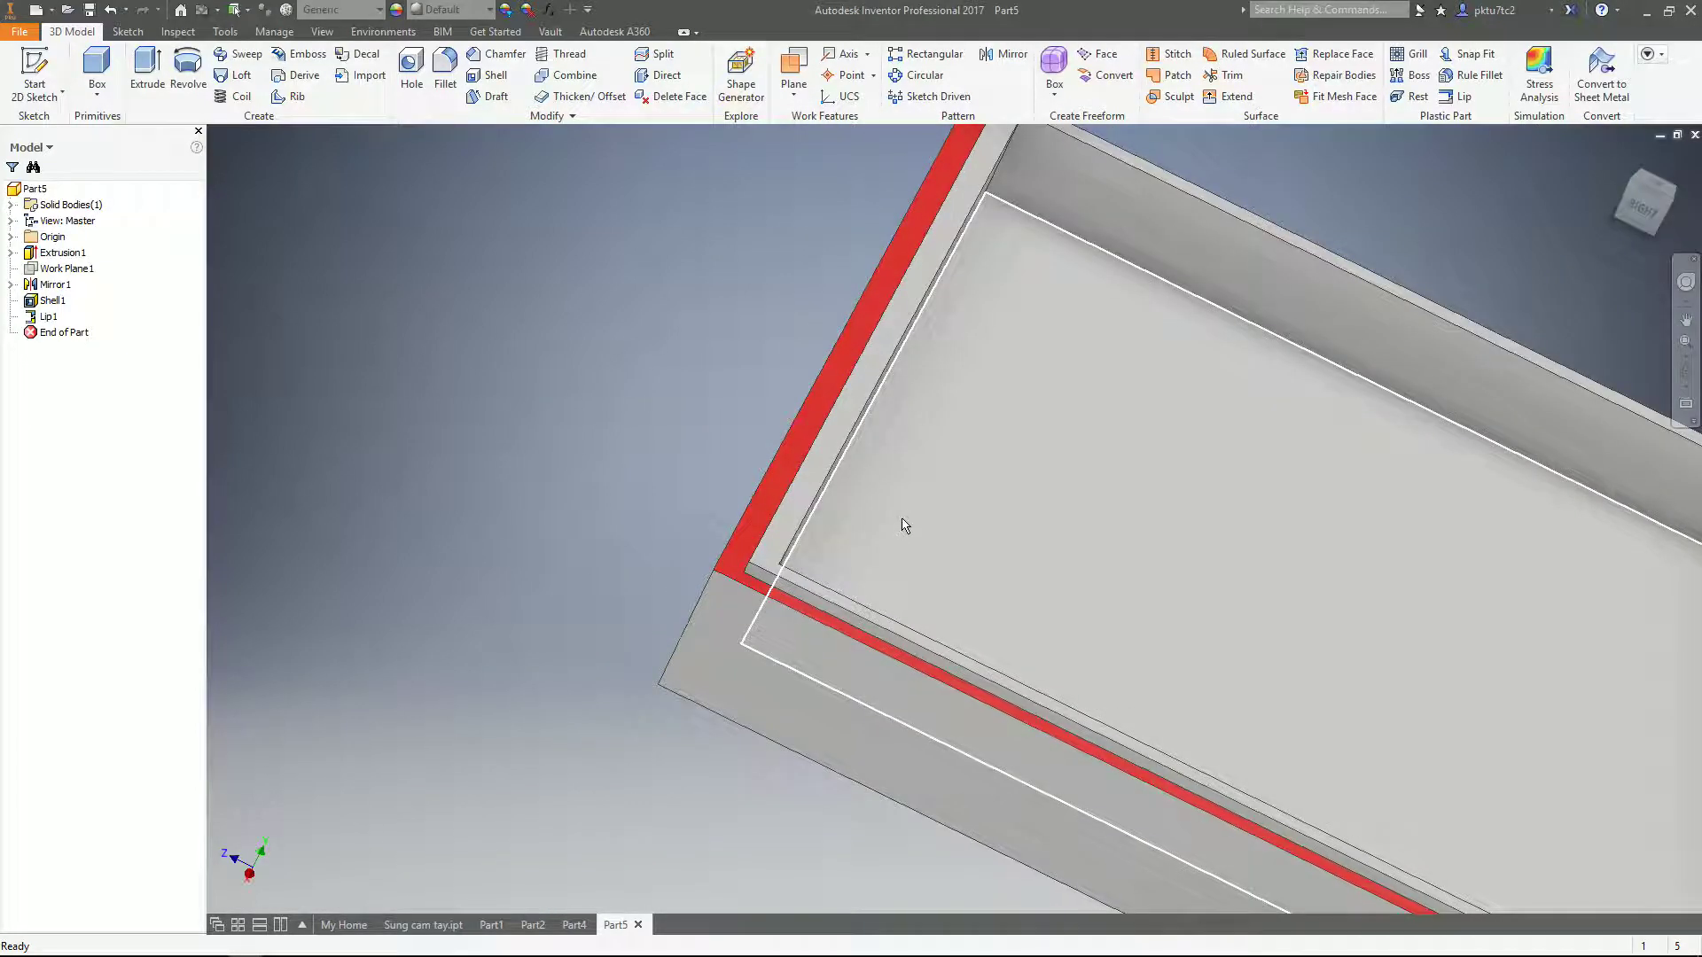
- Bring the upper half's gold rim into view and start a Lip feature of the Groove type
{"action": "middle_click_drag", "start_coordinate": [1161, 461], "coordinate": [1157, 382], "text": "shift"}
{"action": "scroll", "coordinate": [1144, 349], "scroll_direction": "down", "scroll_amount": 3}
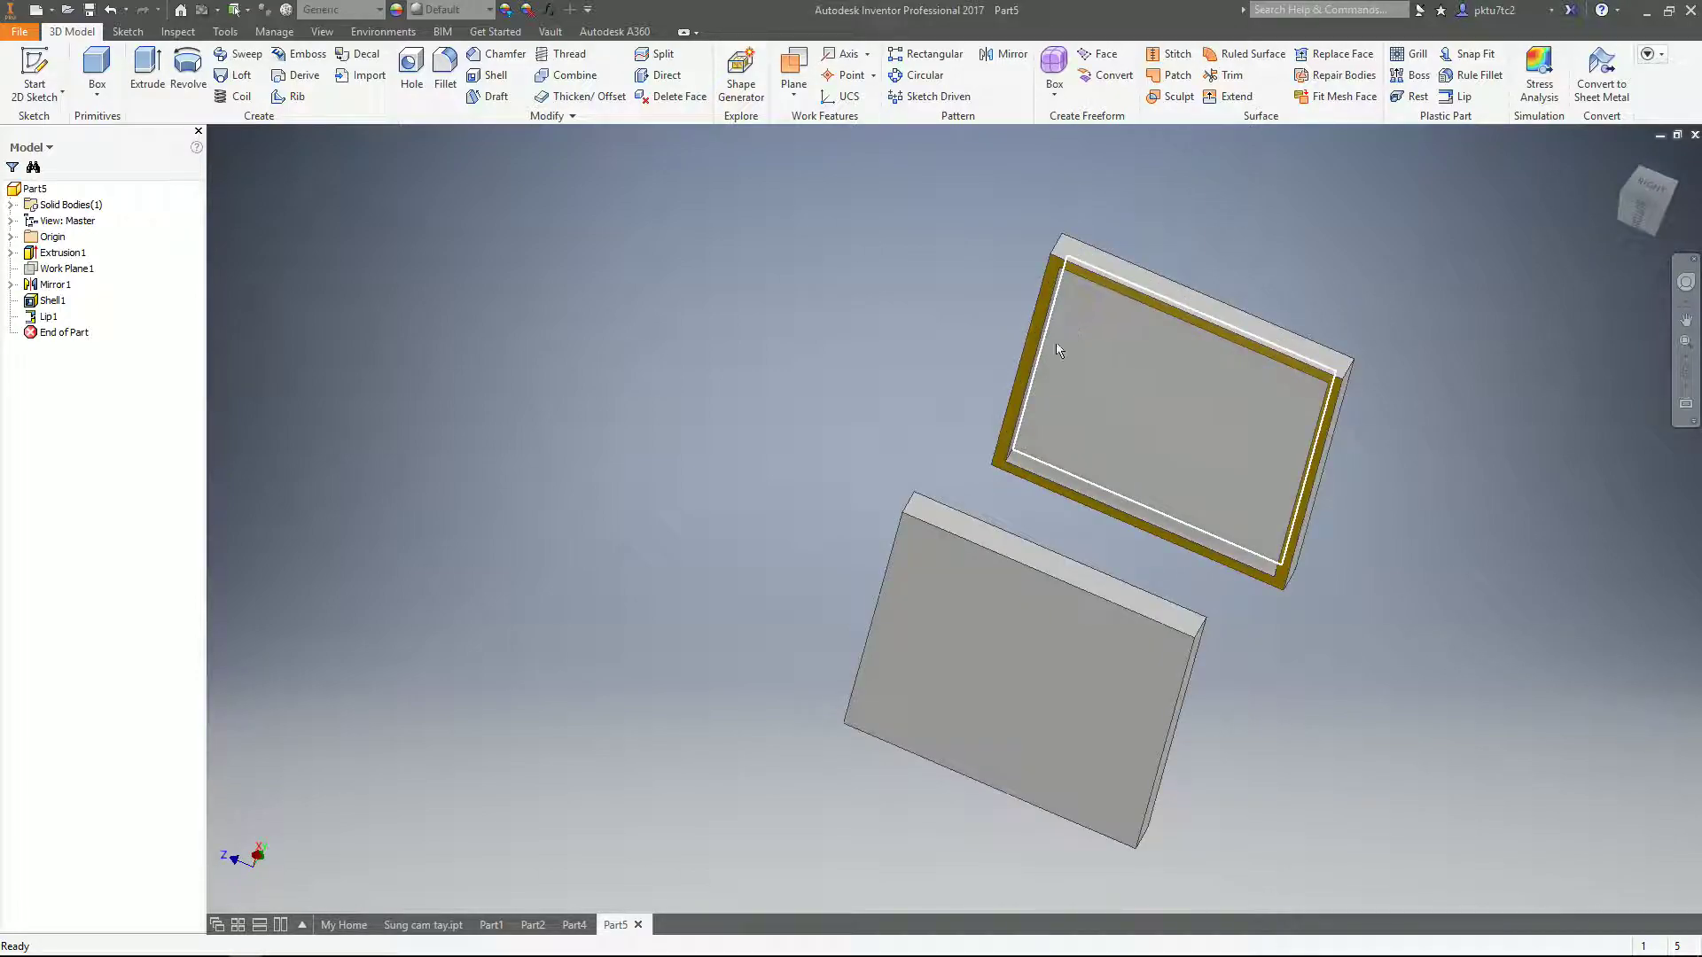
{"action": "scroll", "coordinate": [1064, 347], "scroll_direction": "down", "scroll_amount": 3}
{"action": "scroll", "coordinate": [1002, 448], "scroll_direction": "up", "scroll_amount": 4}
{"action": "middle_click_drag", "start_coordinate": [990, 493], "coordinate": [915, 646], "text": "shift"}
{"action": "scroll", "coordinate": [916, 646], "scroll_direction": "down", "scroll_amount": 3}
{"action": "scroll", "coordinate": [1090, 544], "scroll_direction": "up", "scroll_amount": 3}
{"action": "middle_click_drag", "start_coordinate": [1140, 497], "coordinate": [1112, 354], "text": "shift"}
{"action": "scroll", "coordinate": [1115, 372], "scroll_direction": "down", "scroll_amount": 3}
{"action": "scroll", "coordinate": [1124, 398], "scroll_direction": "down", "scroll_amount": 3}
{"action": "middle_click_drag", "start_coordinate": [1380, 372], "coordinate": [1329, 377], "text": "shift"}
{"action": "left_click", "coordinate": [1458, 96]}
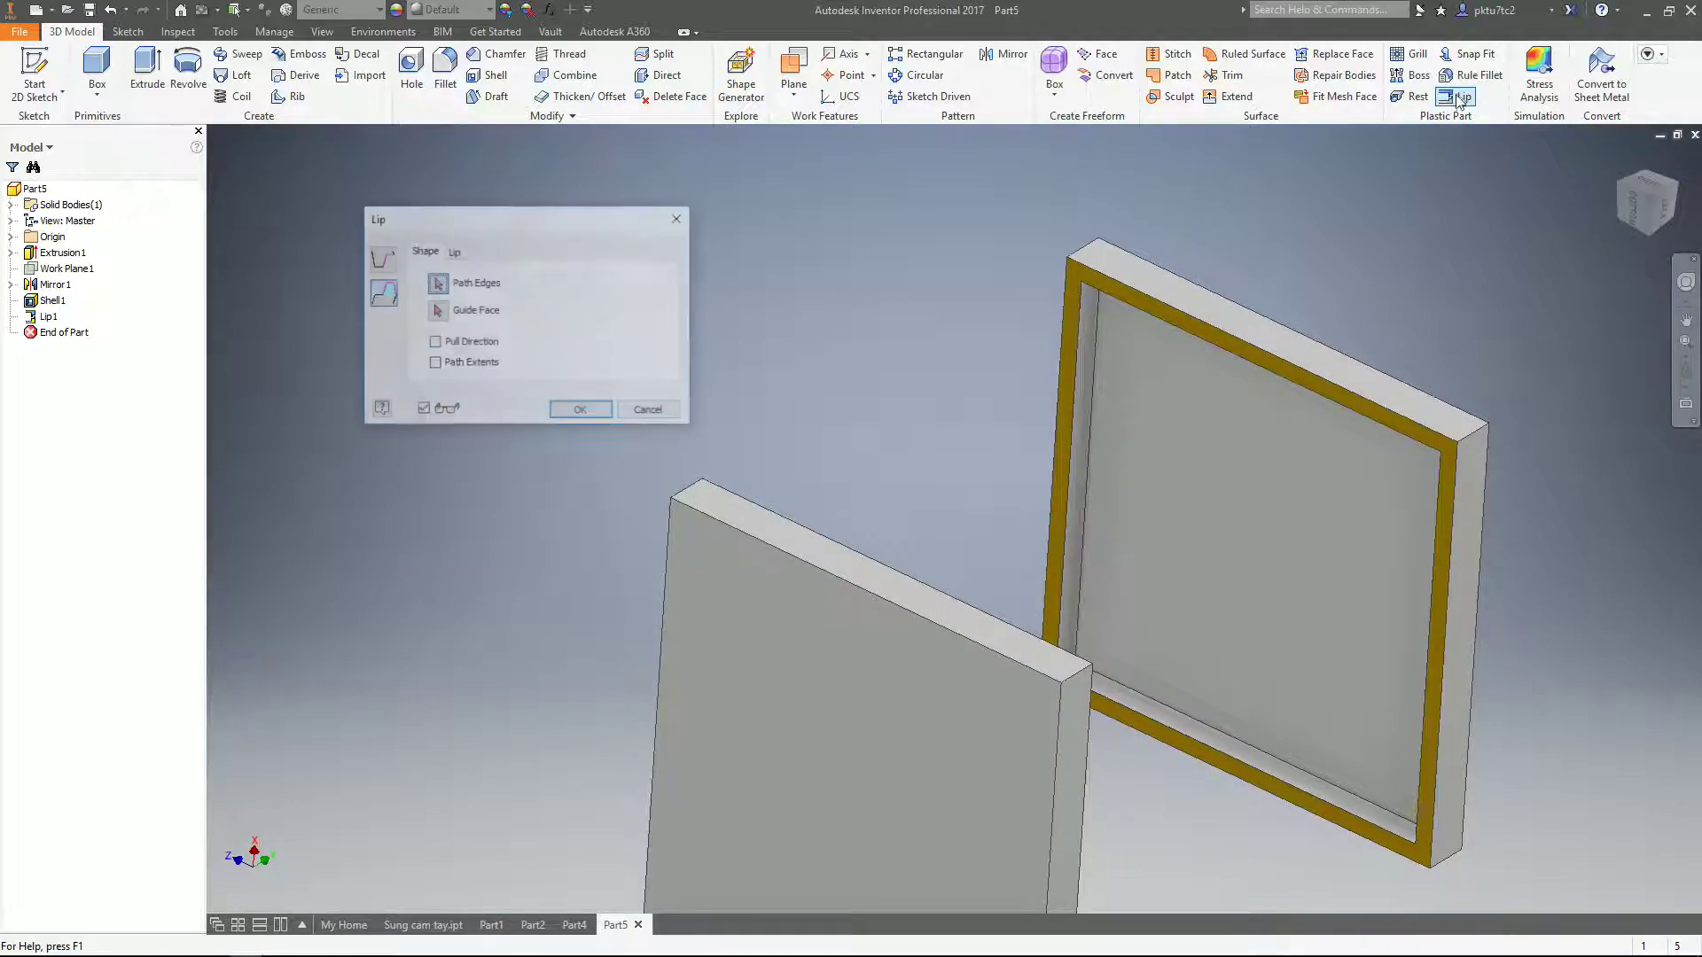
{"action": "mouse_move", "coordinate": [1037, 388]}
{"action": "middle_mouse_down", "text": "shift"}
{"action": "mouse_move", "coordinate": [1006, 369]}
{"action": "mouse_move", "coordinate": [1025, 370]}
{"action": "middle_mouse_up", "text": "shift"}
{"action": "scroll", "coordinate": [1007, 369], "scroll_direction": "down", "scroll_amount": 3}
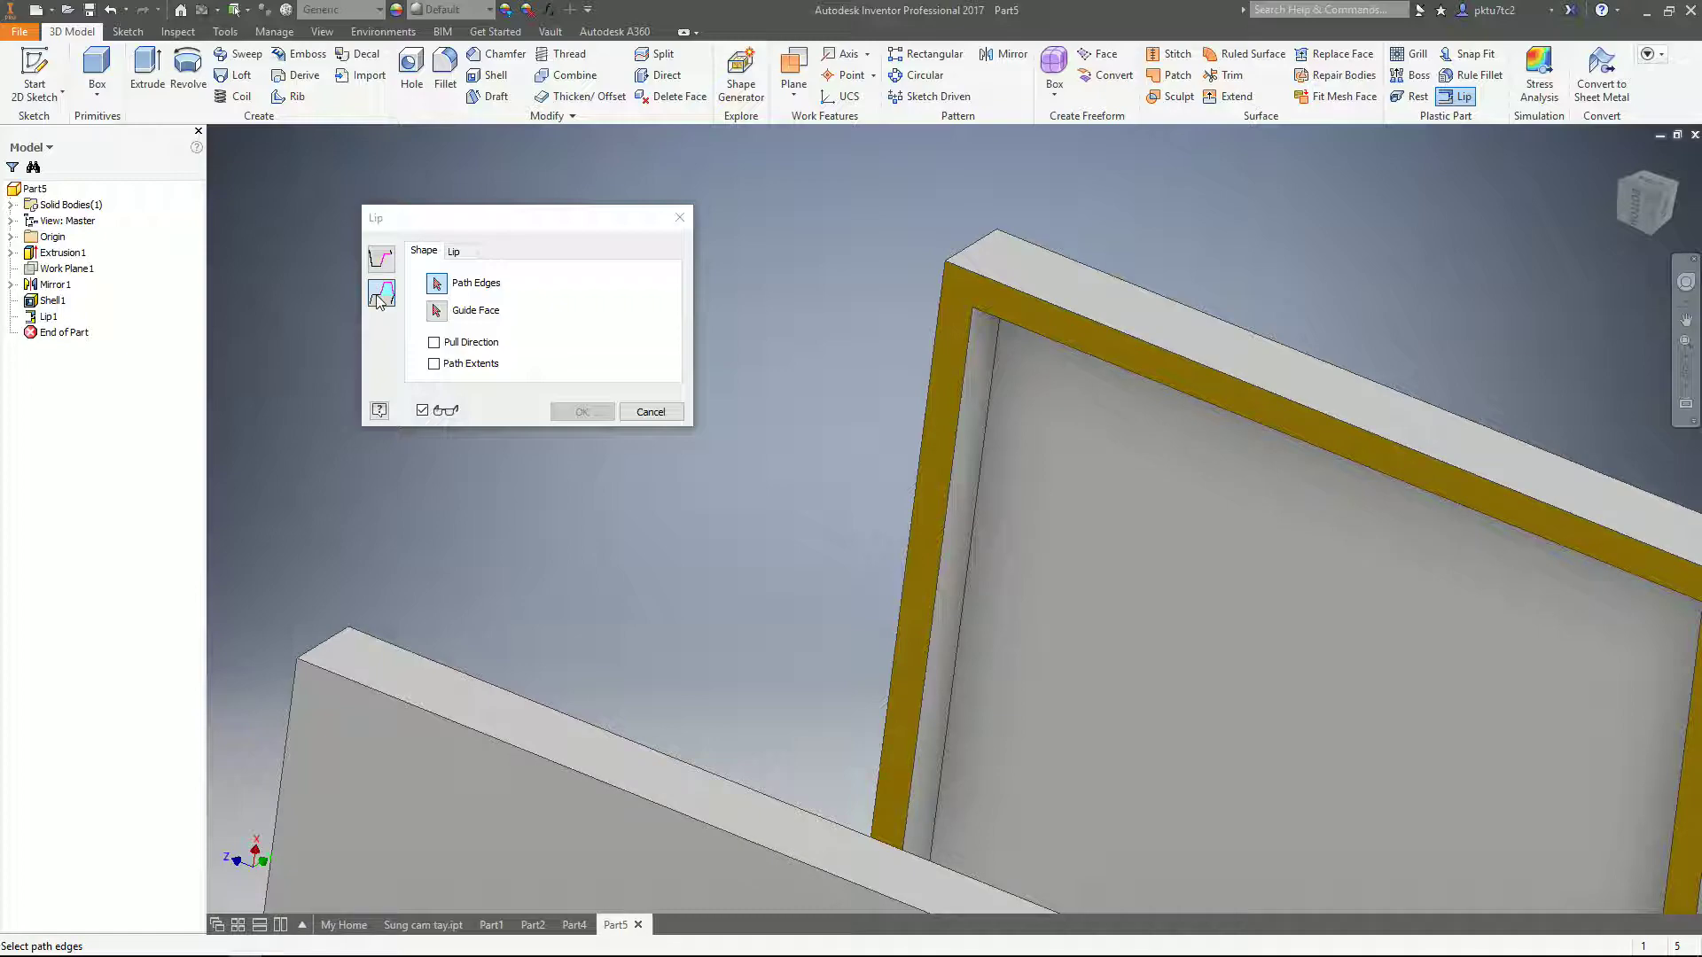
{"action": "left_click", "coordinate": [381, 260]}
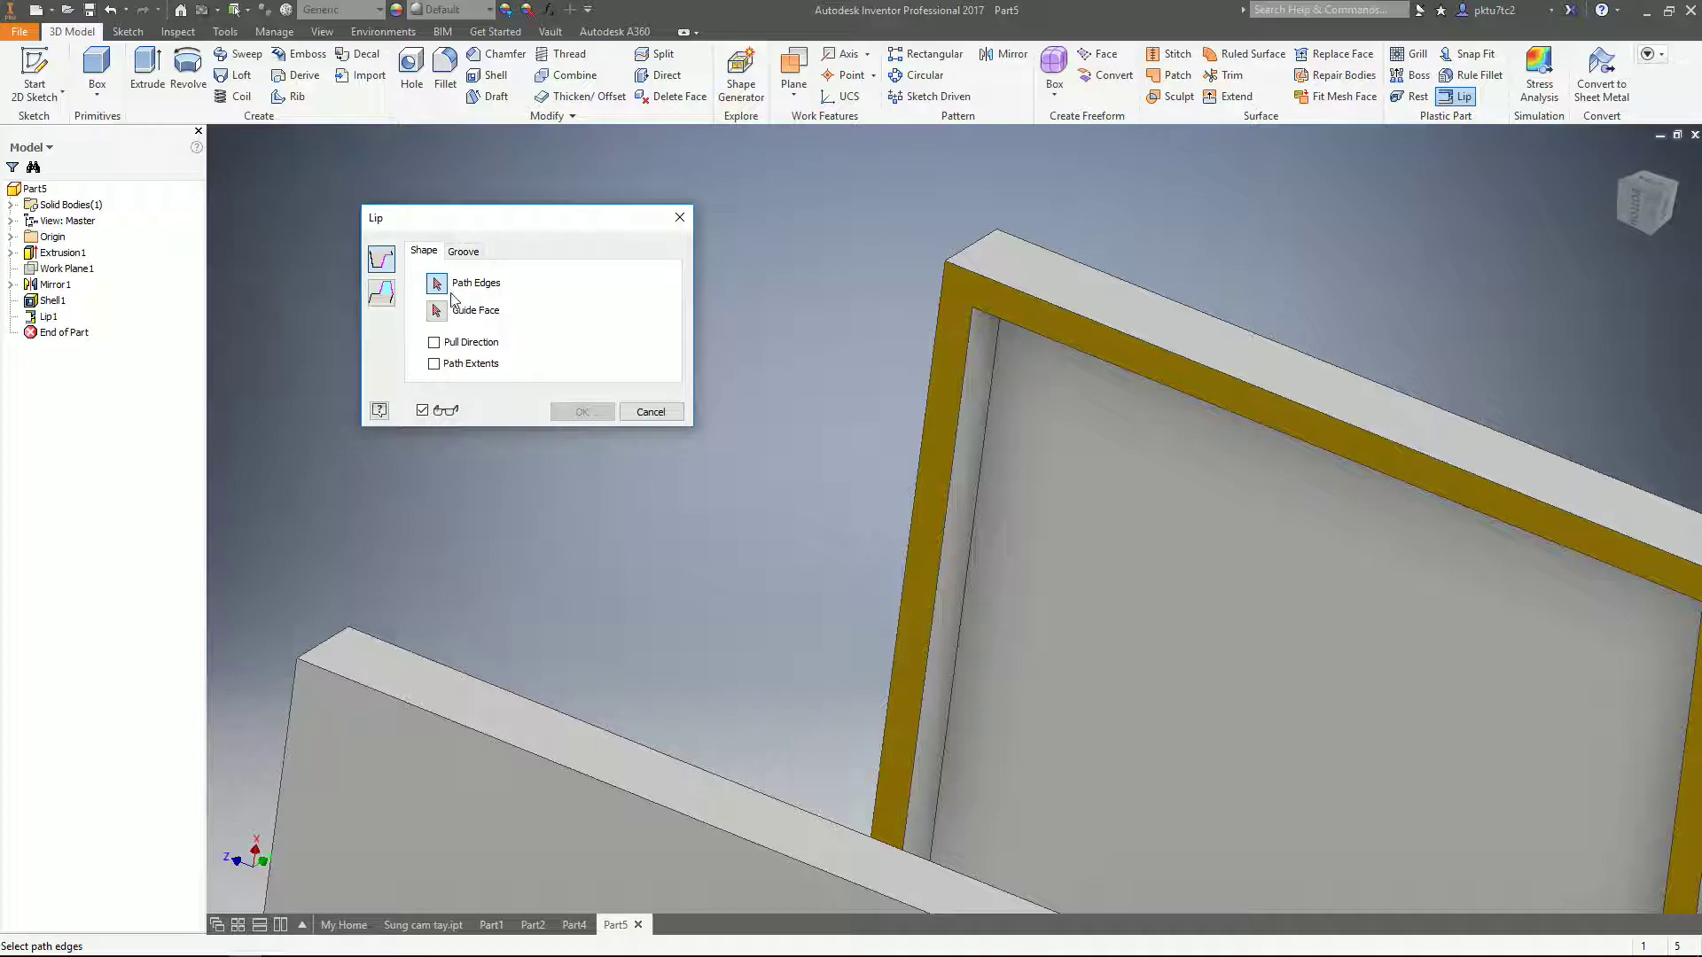
- Select all four inner edges of the upper half's gold rim as the groove's path, with the rim as guide face
{"action": "scroll", "coordinate": [1215, 431], "scroll_direction": "up", "scroll_amount": 3}
{"action": "scroll", "coordinate": [778, 381], "scroll_direction": "down", "scroll_amount": 2}
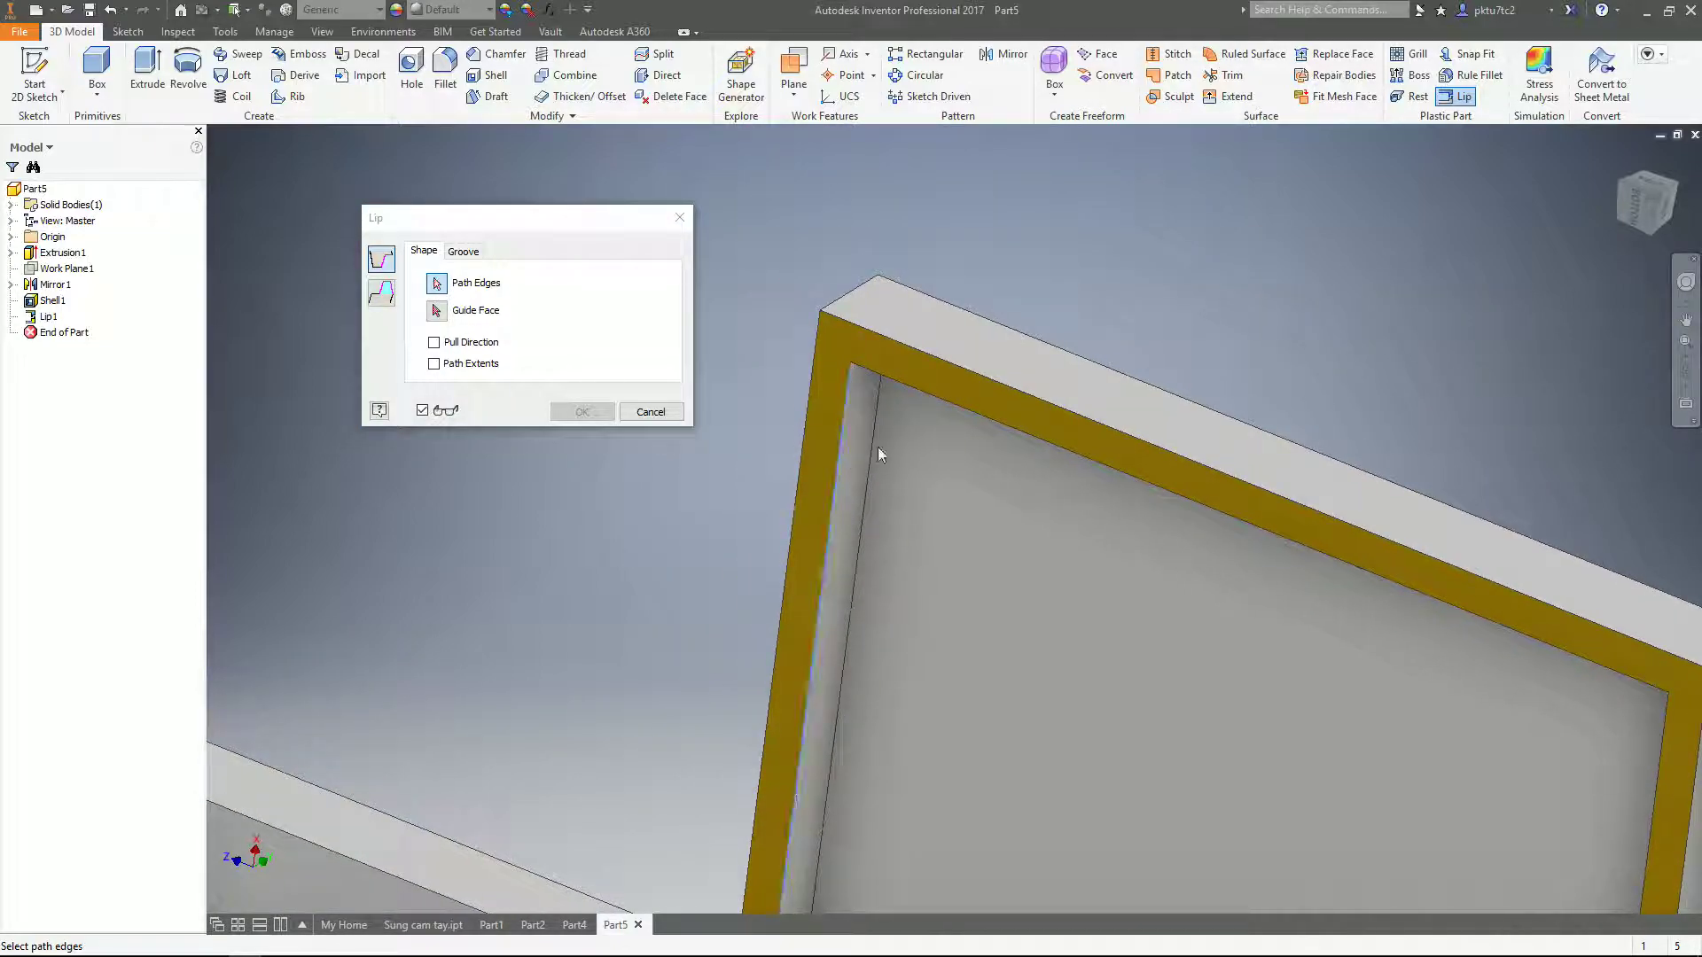
{"action": "left_click", "coordinate": [1044, 440]}
{"action": "scroll", "coordinate": [1372, 587], "scroll_direction": "down", "scroll_amount": 2}
{"action": "middle_click_drag", "start_coordinate": [1372, 588], "coordinate": [1253, 345]}
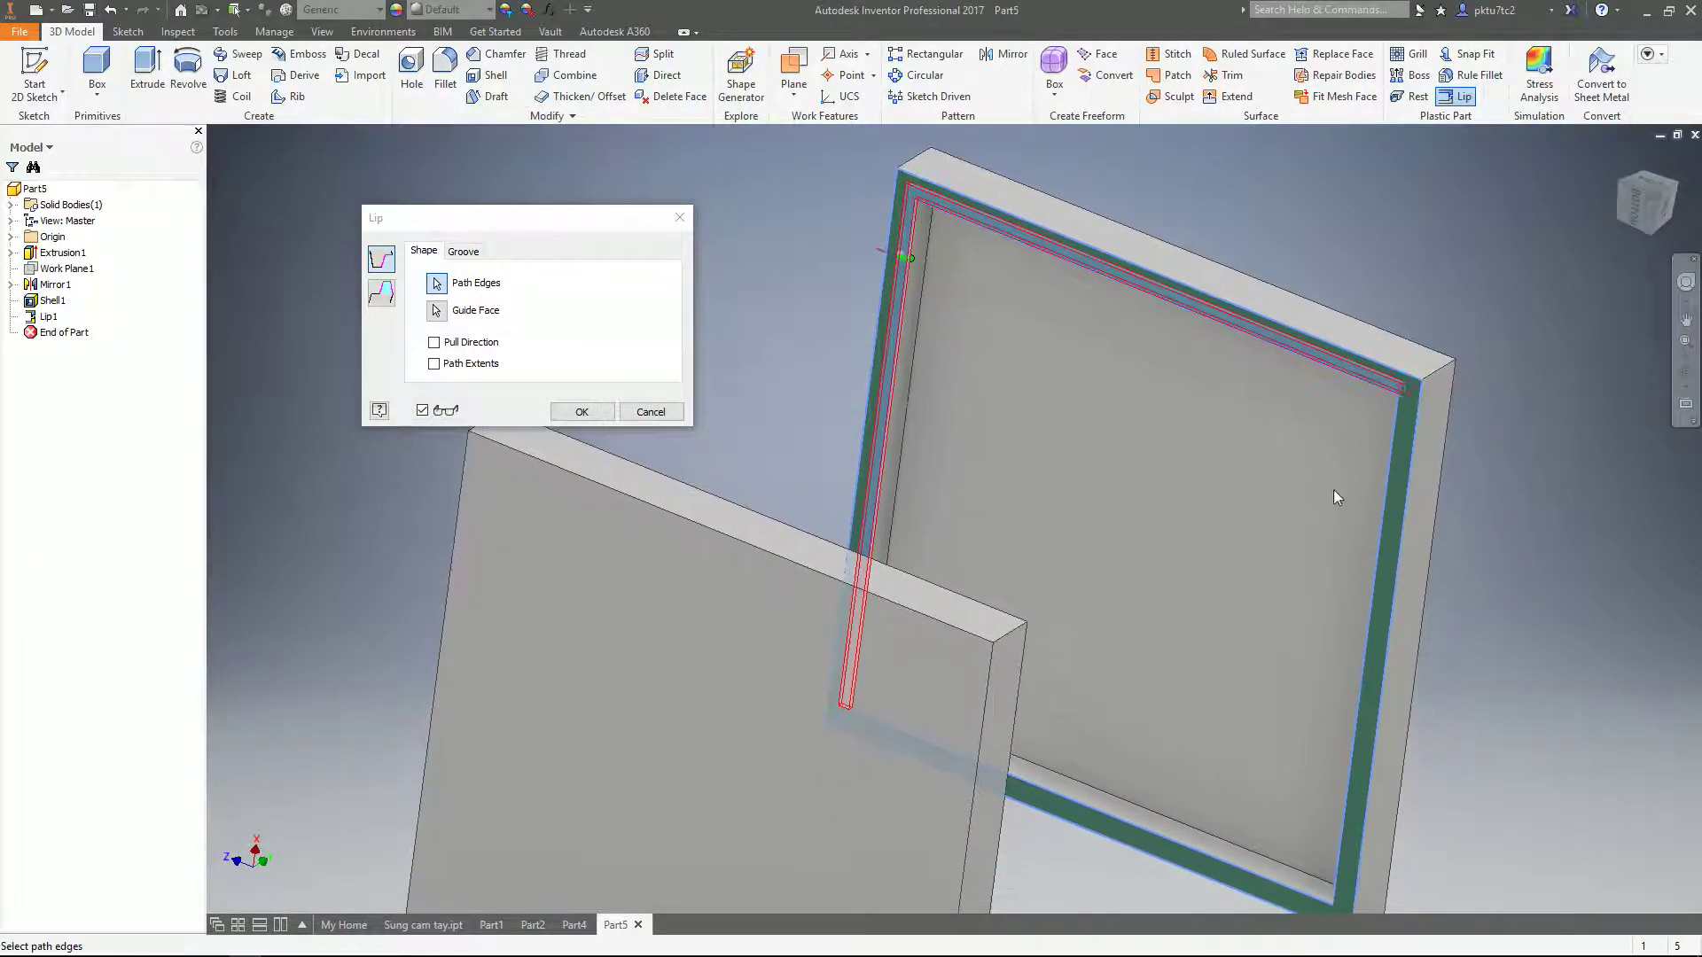
{"action": "left_click", "coordinate": [1377, 517]}
{"action": "middle_click_drag", "start_coordinate": [1346, 411], "coordinate": [1433, 96]}
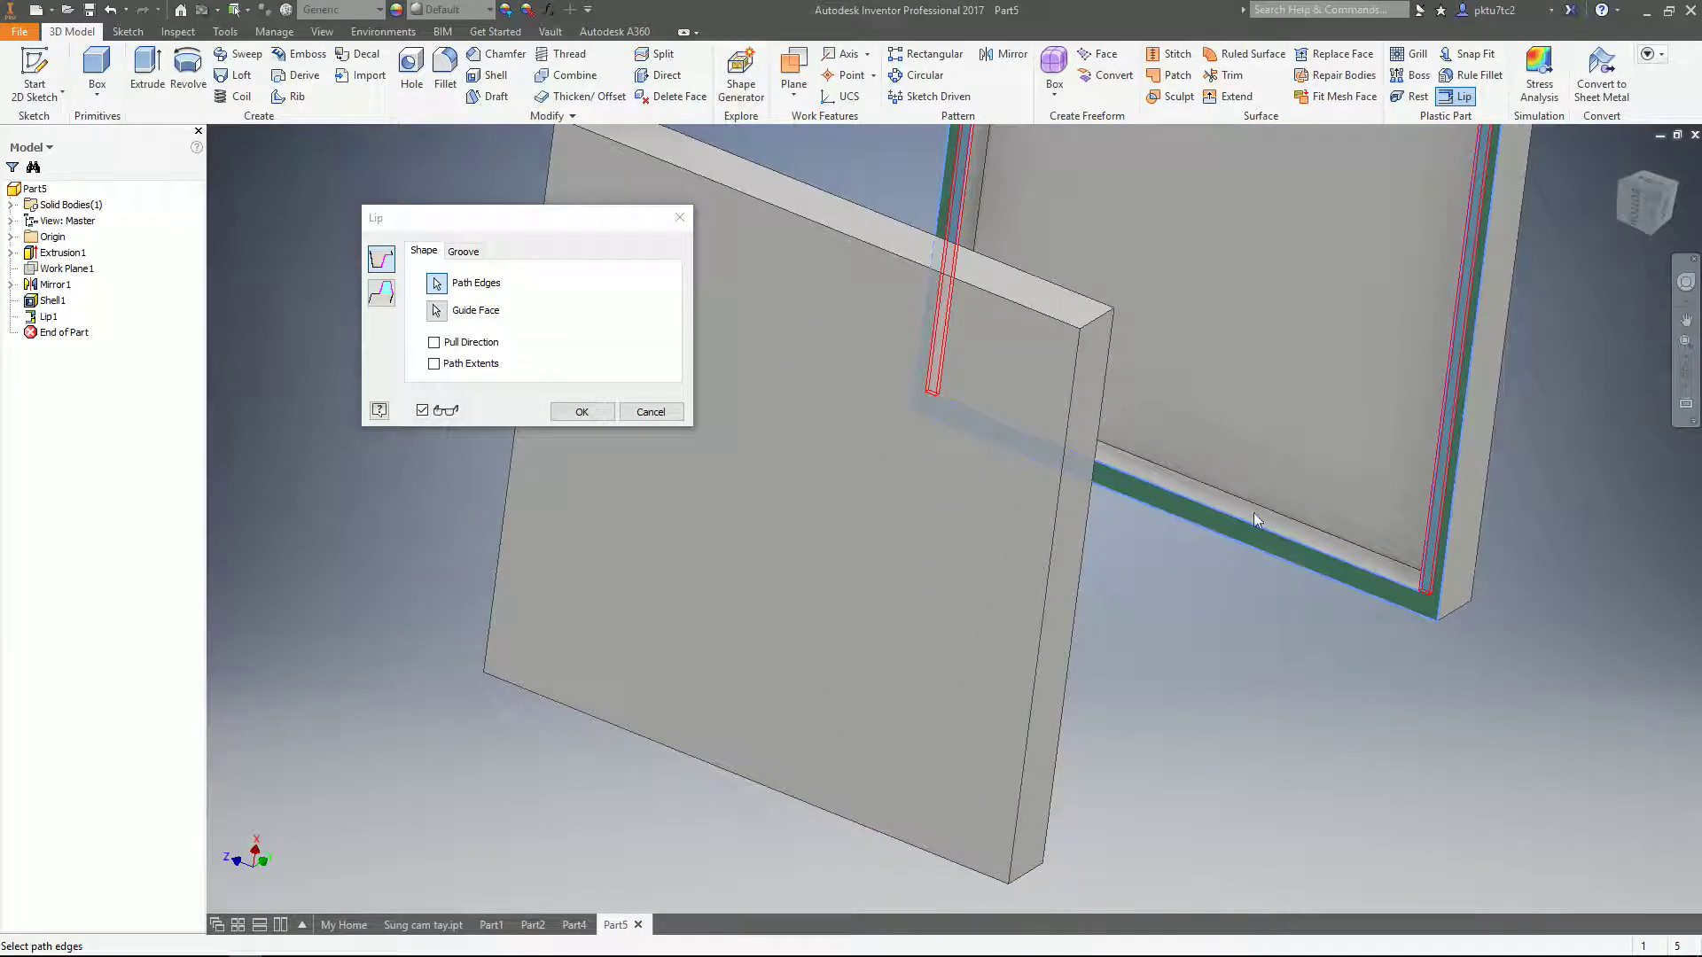
{"action": "left_click", "coordinate": [1248, 519]}
- Examine the groove preview close up at the corner of the upper half's rim
{"action": "middle_click_drag", "start_coordinate": [1206, 356], "coordinate": [1165, 792]}
{"action": "scroll", "coordinate": [992, 390], "scroll_direction": "up", "scroll_amount": 2}
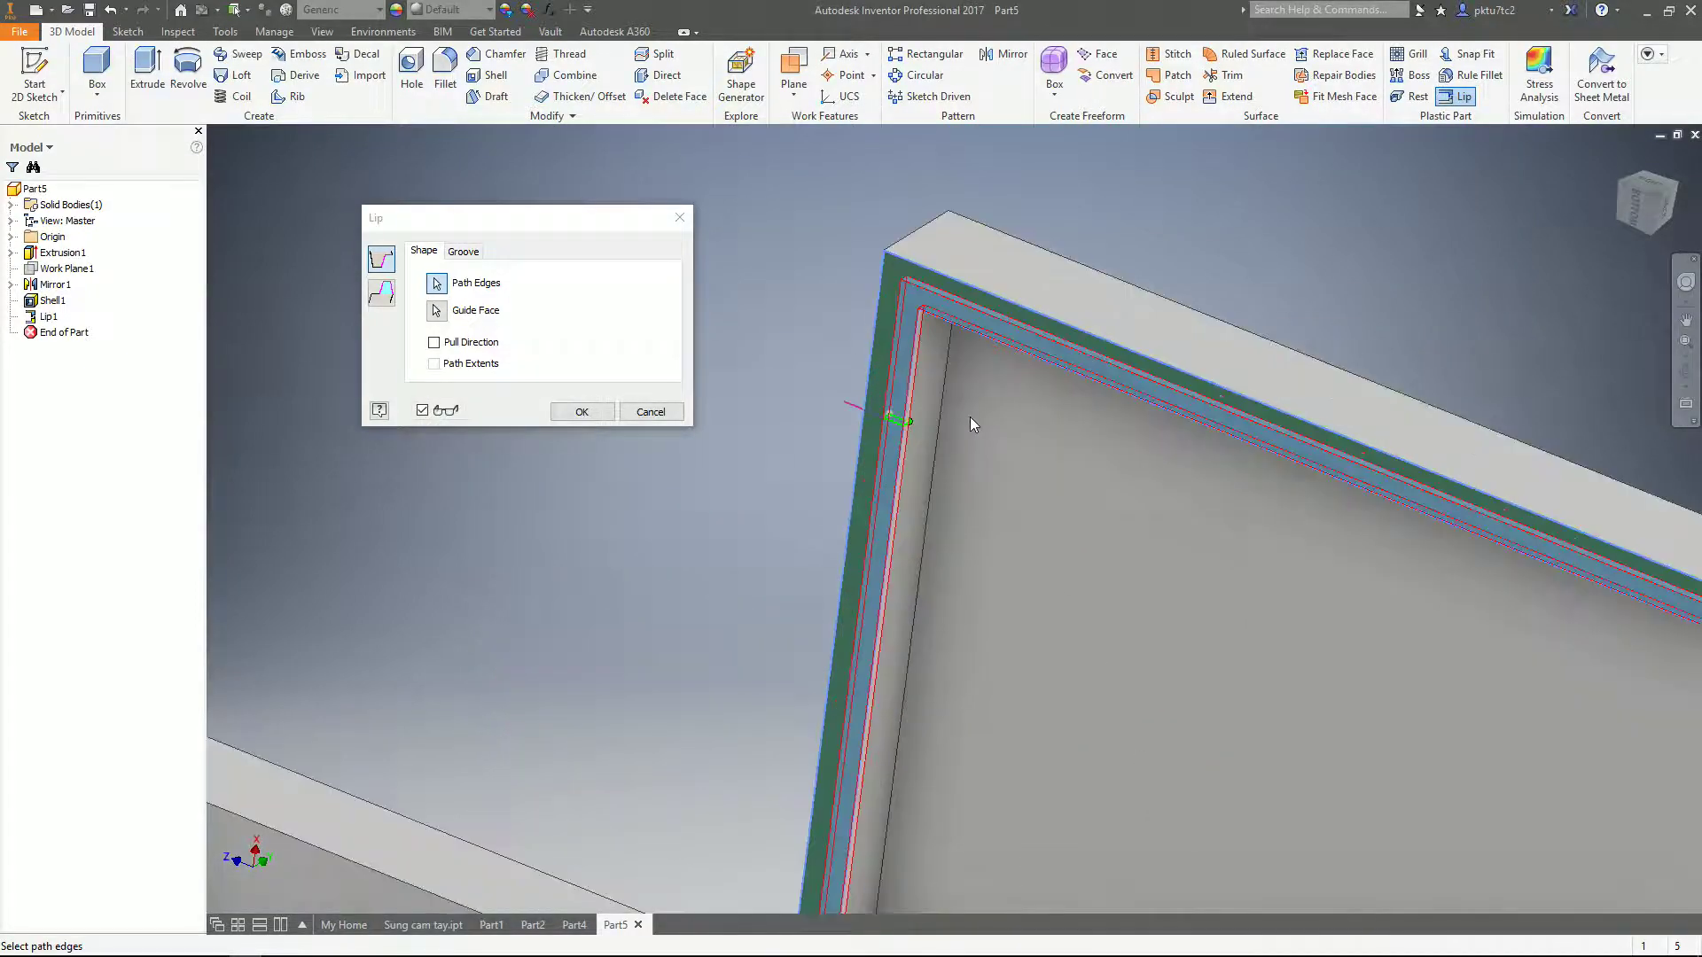
{"action": "scroll", "coordinate": [873, 376], "scroll_direction": "up", "scroll_amount": 2}
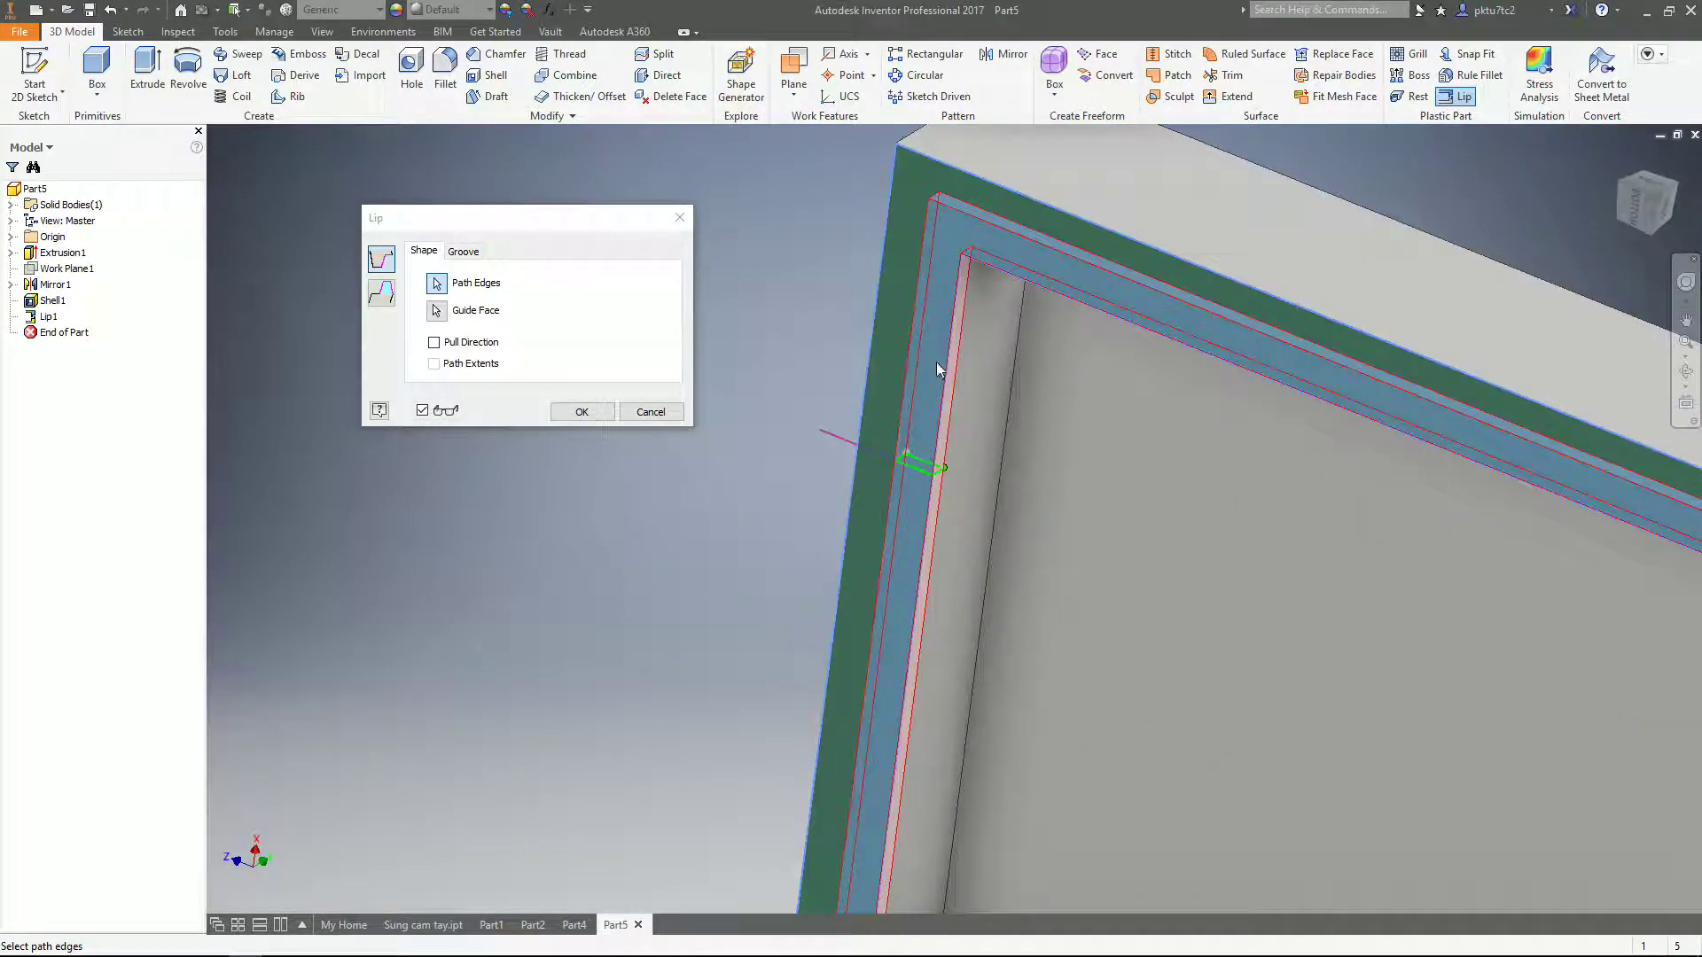
{"action": "middle_click_drag", "start_coordinate": [938, 227], "coordinate": [945, 338]}
{"action": "scroll", "coordinate": [945, 338], "scroll_direction": "up", "scroll_amount": 3}
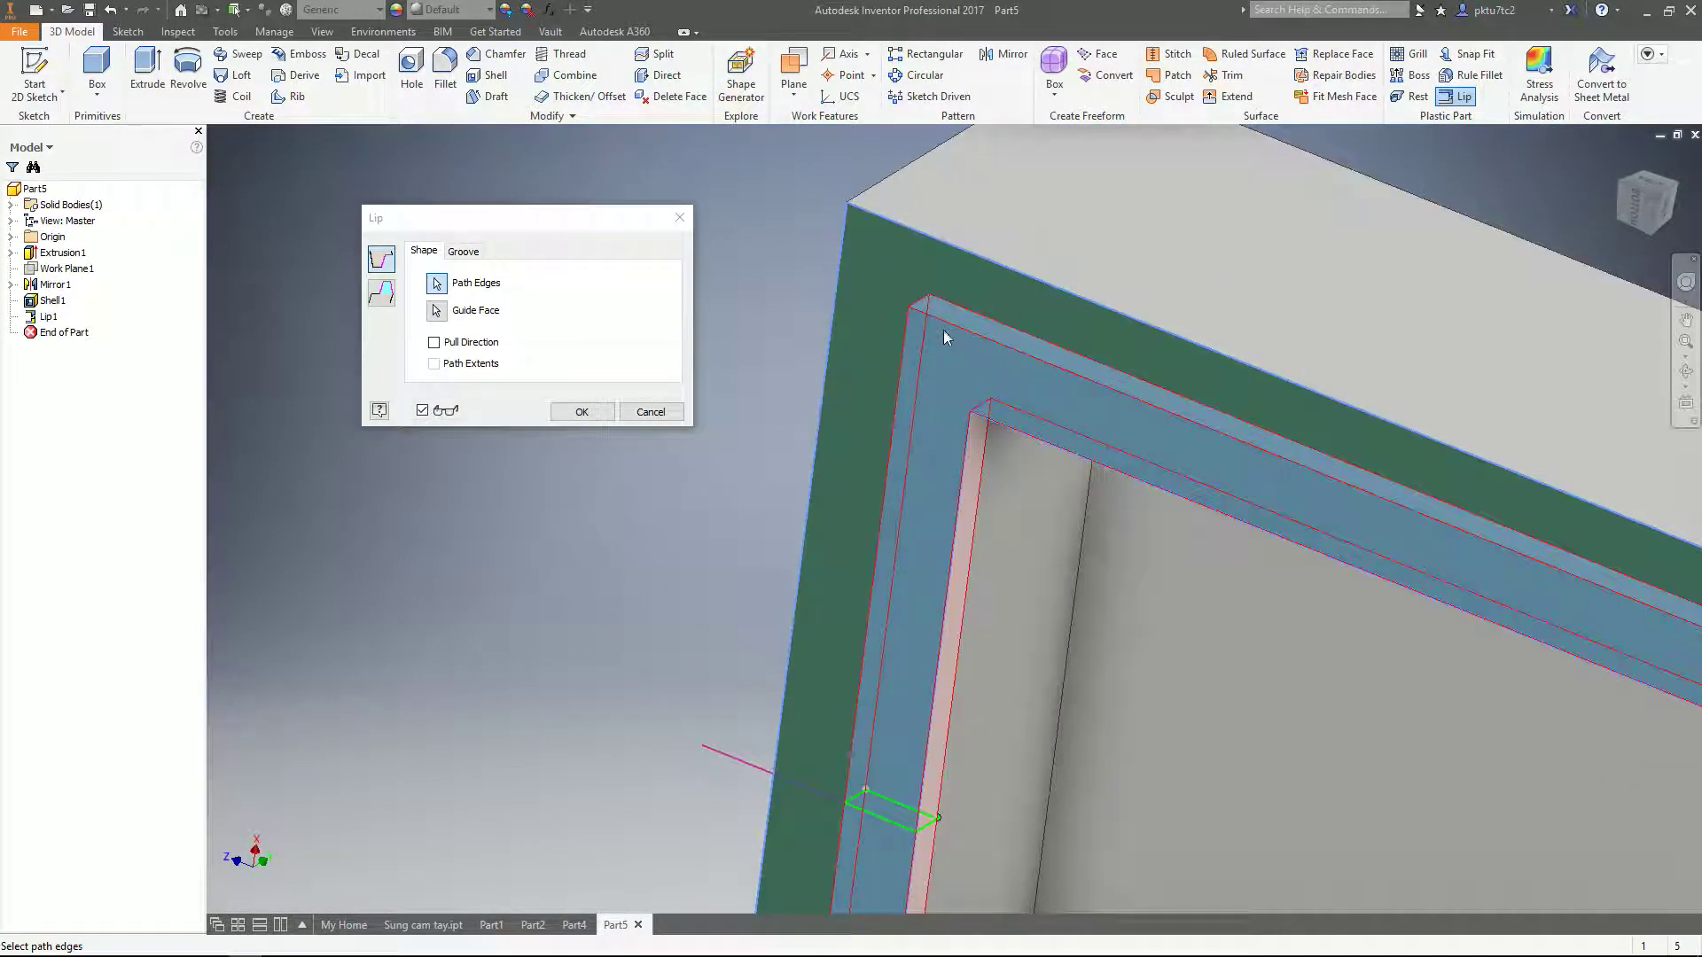
{"action": "scroll", "coordinate": [944, 334], "scroll_direction": "up", "scroll_amount": 2}
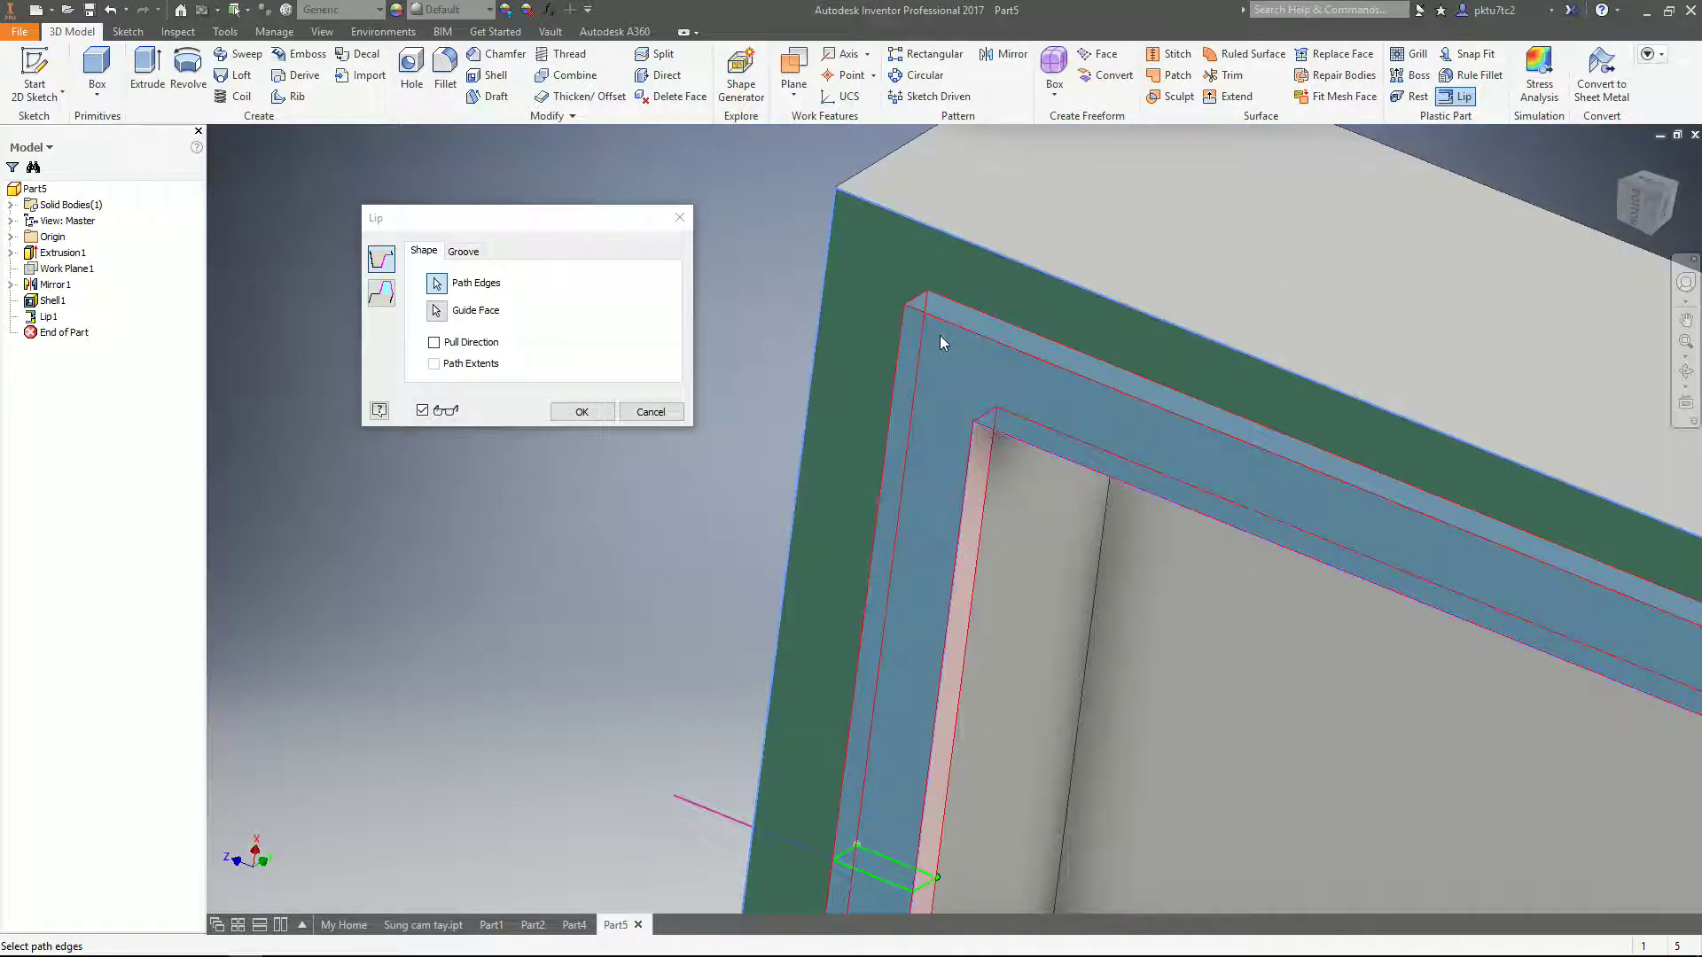
{"action": "scroll", "coordinate": [976, 426], "scroll_direction": "down", "scroll_amount": 3}
{"action": "middle_click_drag", "start_coordinate": [988, 444], "coordinate": [921, 438], "text": "shift"}
{"action": "scroll", "coordinate": [1039, 452], "scroll_direction": "down", "scroll_amount": 3}
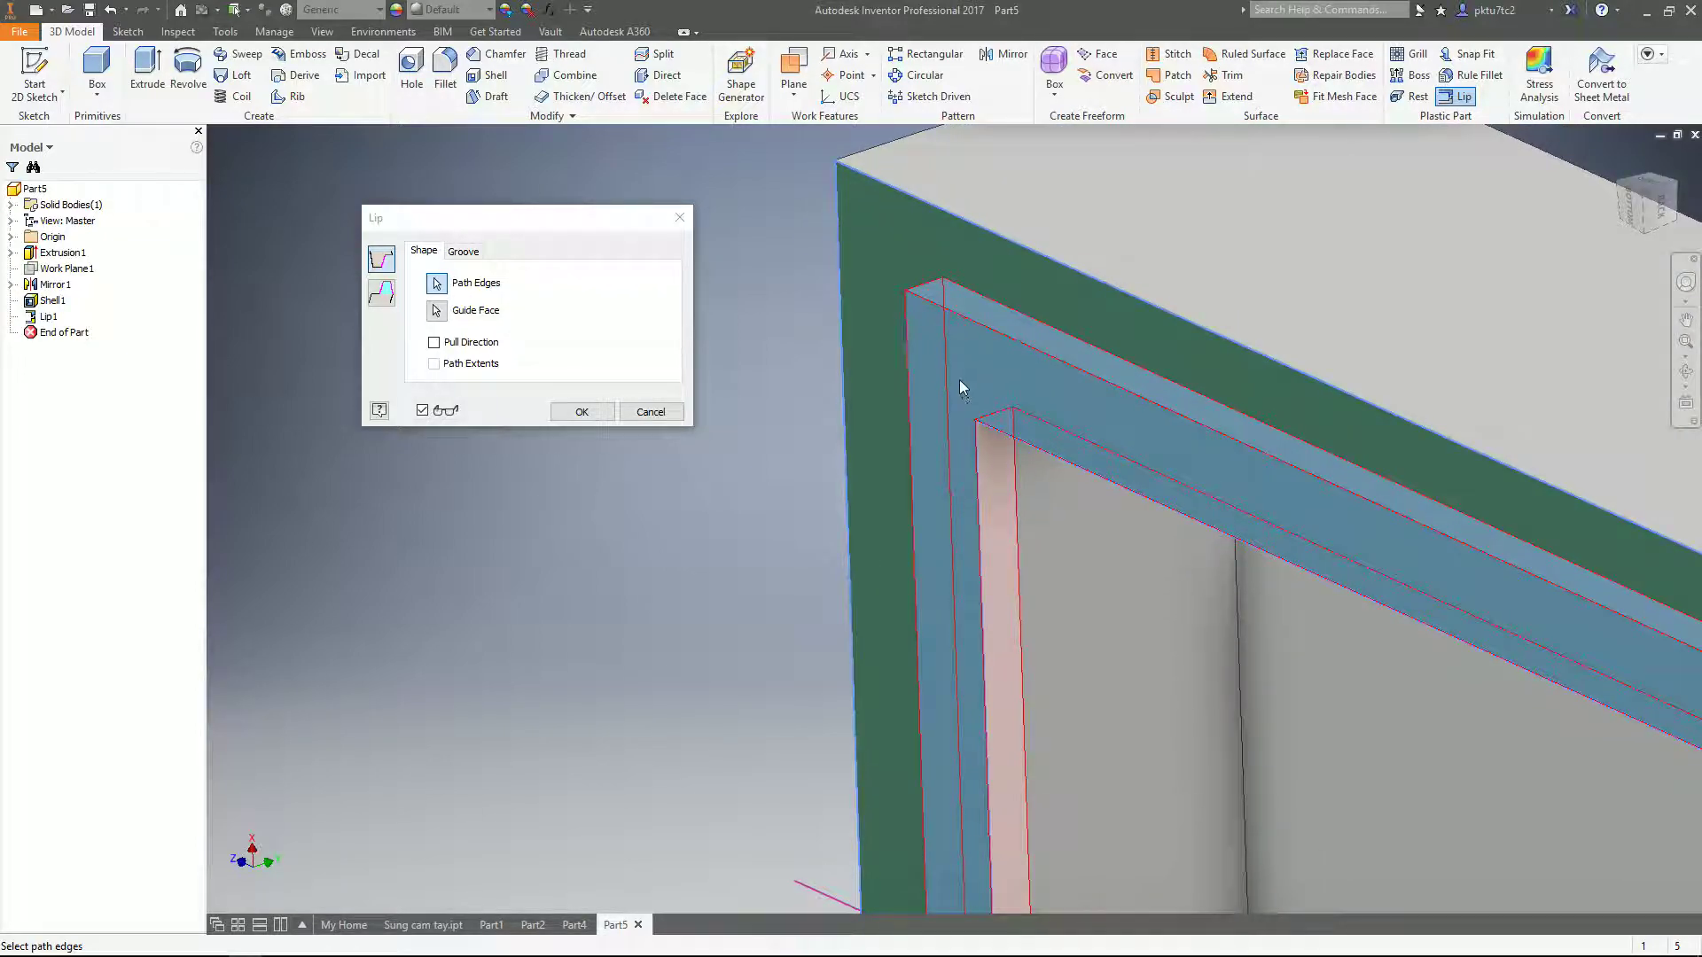
- Set the groove's height to 1 mm, leave its width at 2 mm, and create the groove on the upper half
{"action": "left_click", "coordinate": [470, 253]}
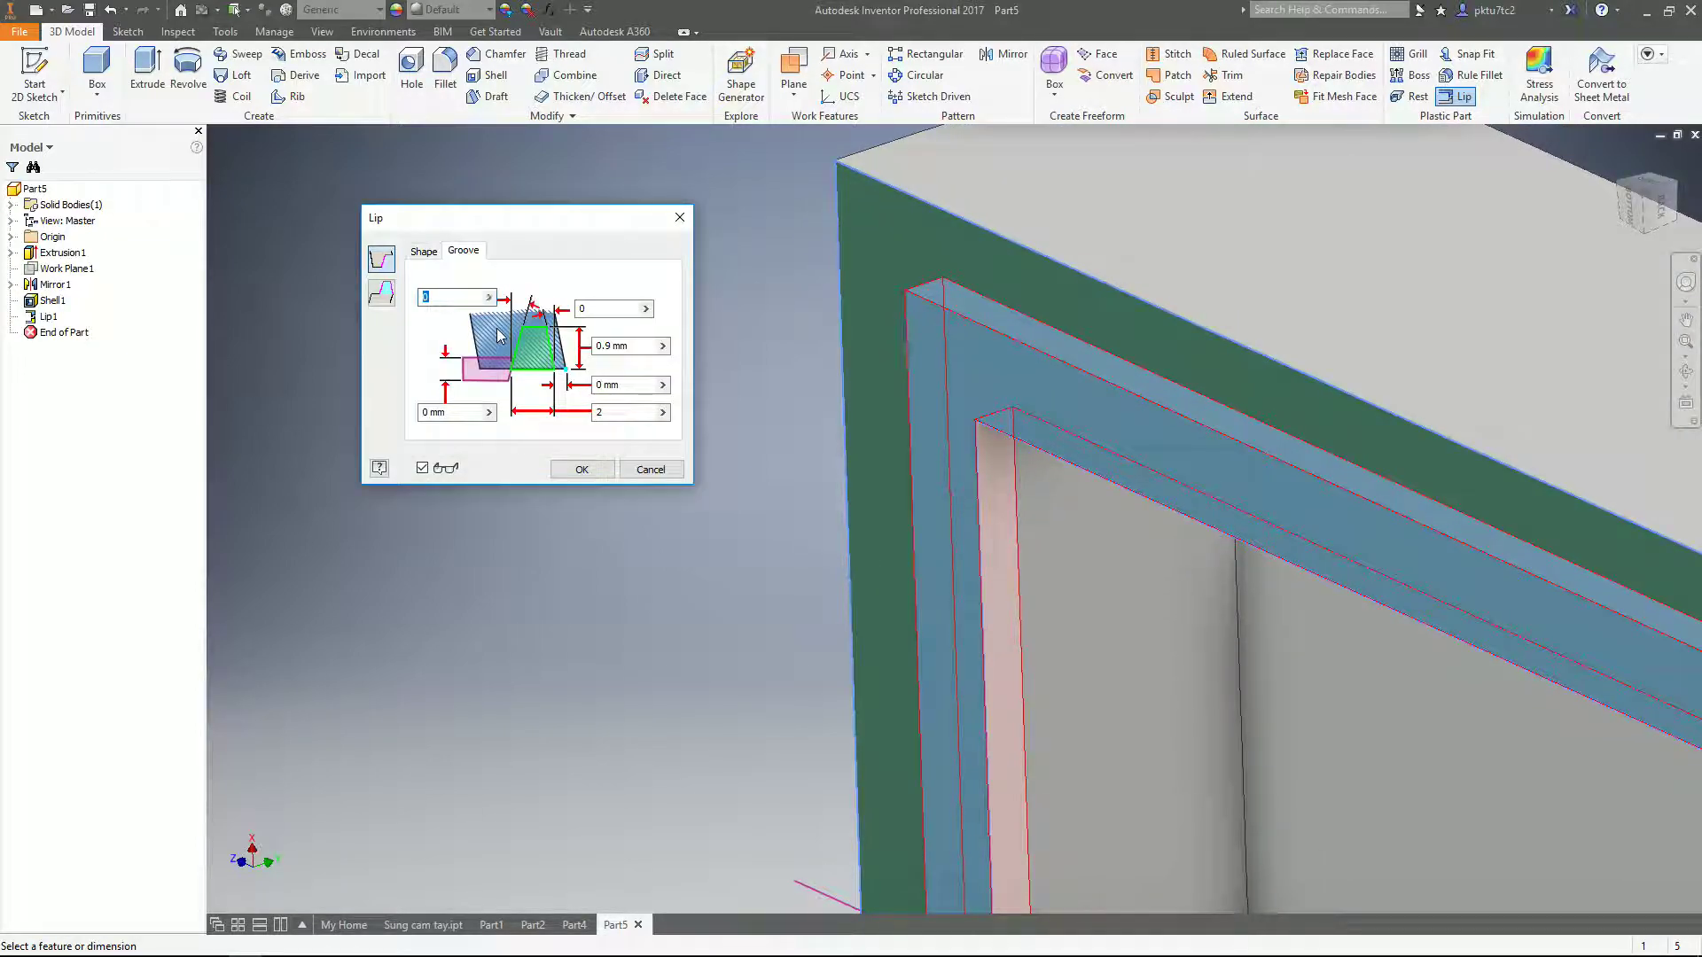
{"action": "left_click", "coordinate": [604, 346]}
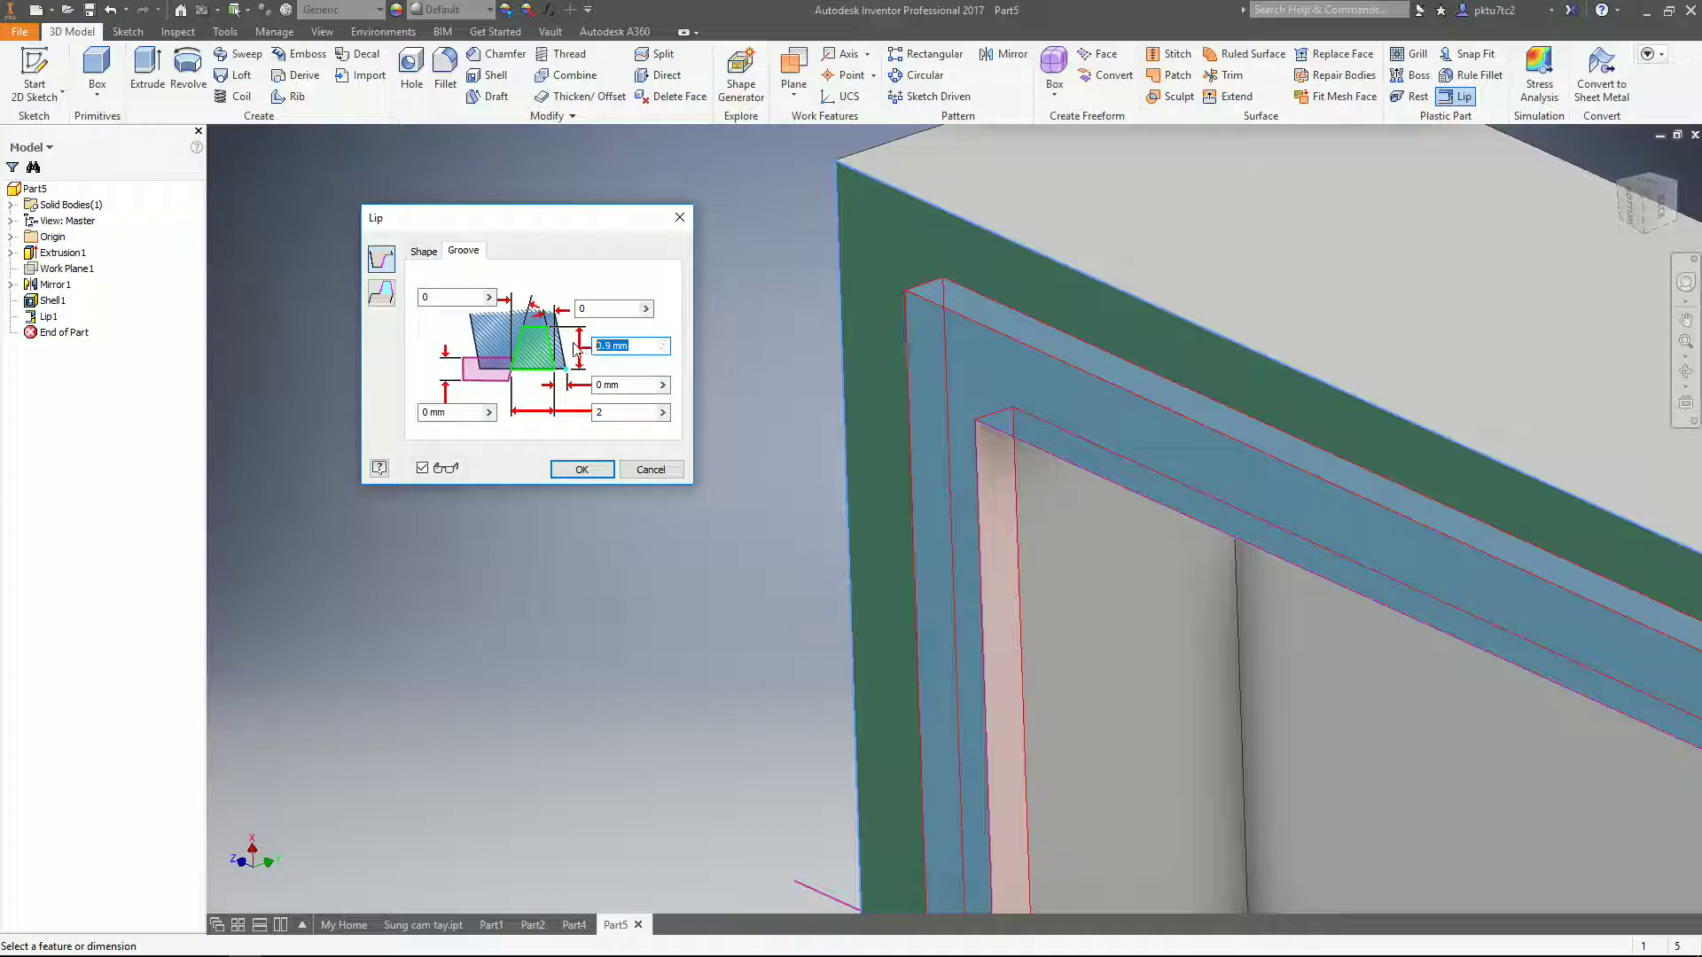
{"action": "type", "text": "1"}
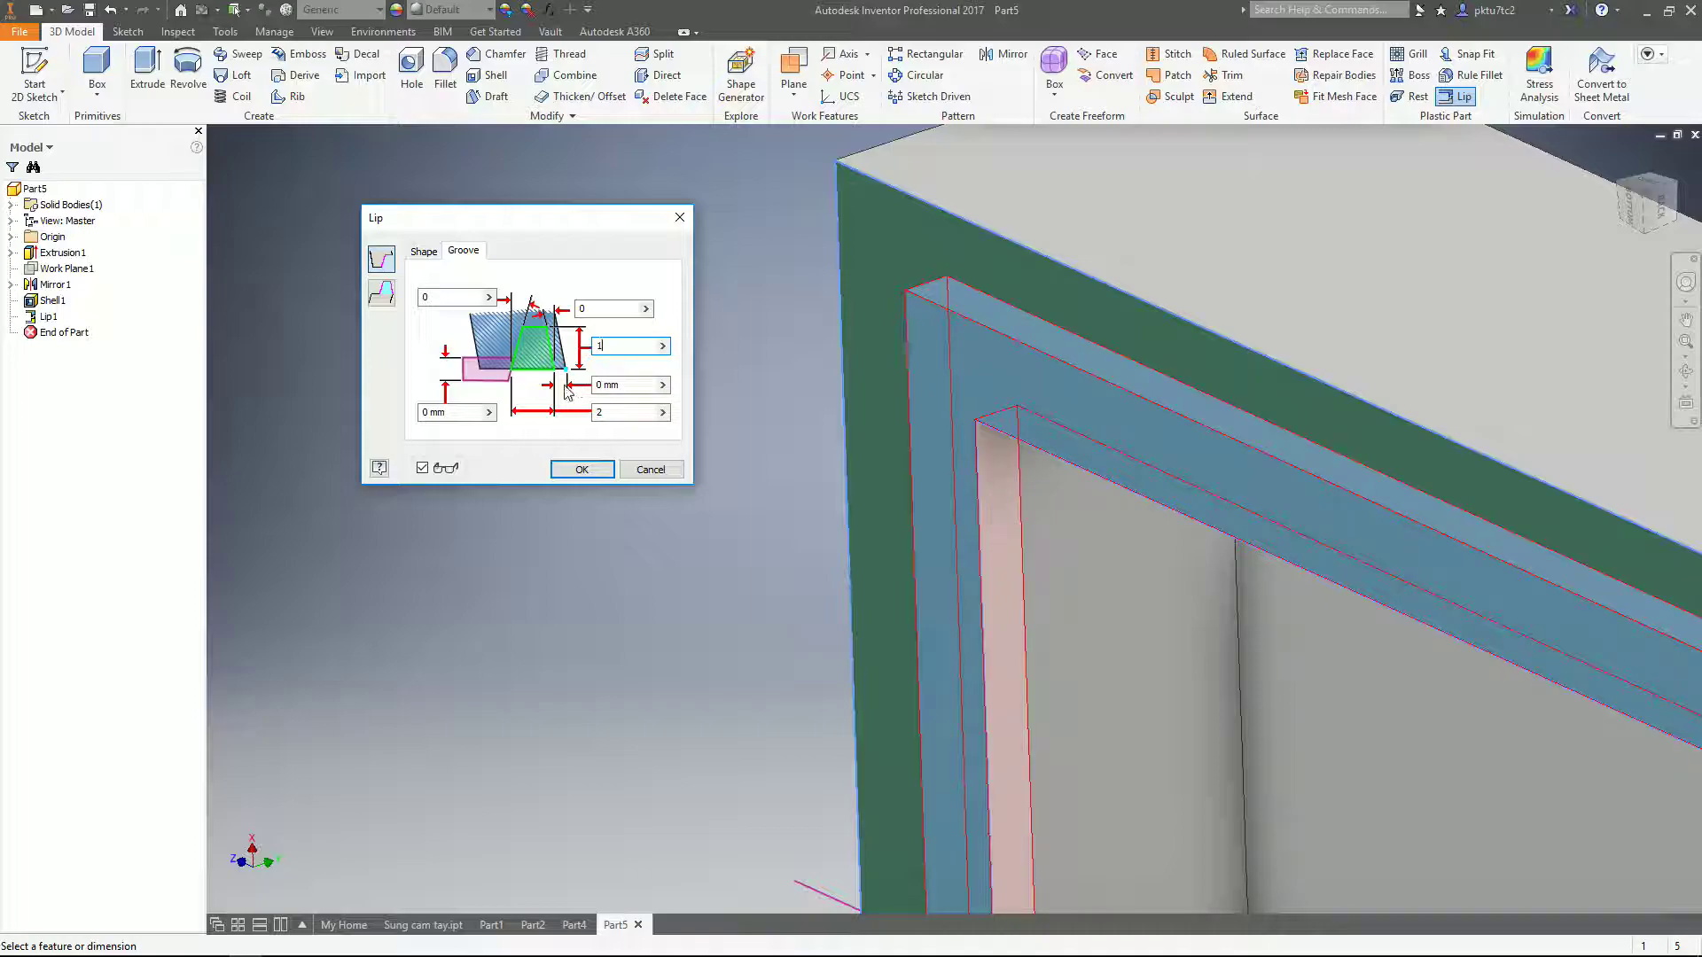
{"action": "double_click", "coordinate": [610, 413]}
{"action": "left_click_drag", "start_coordinate": [610, 413], "coordinate": [589, 413]}
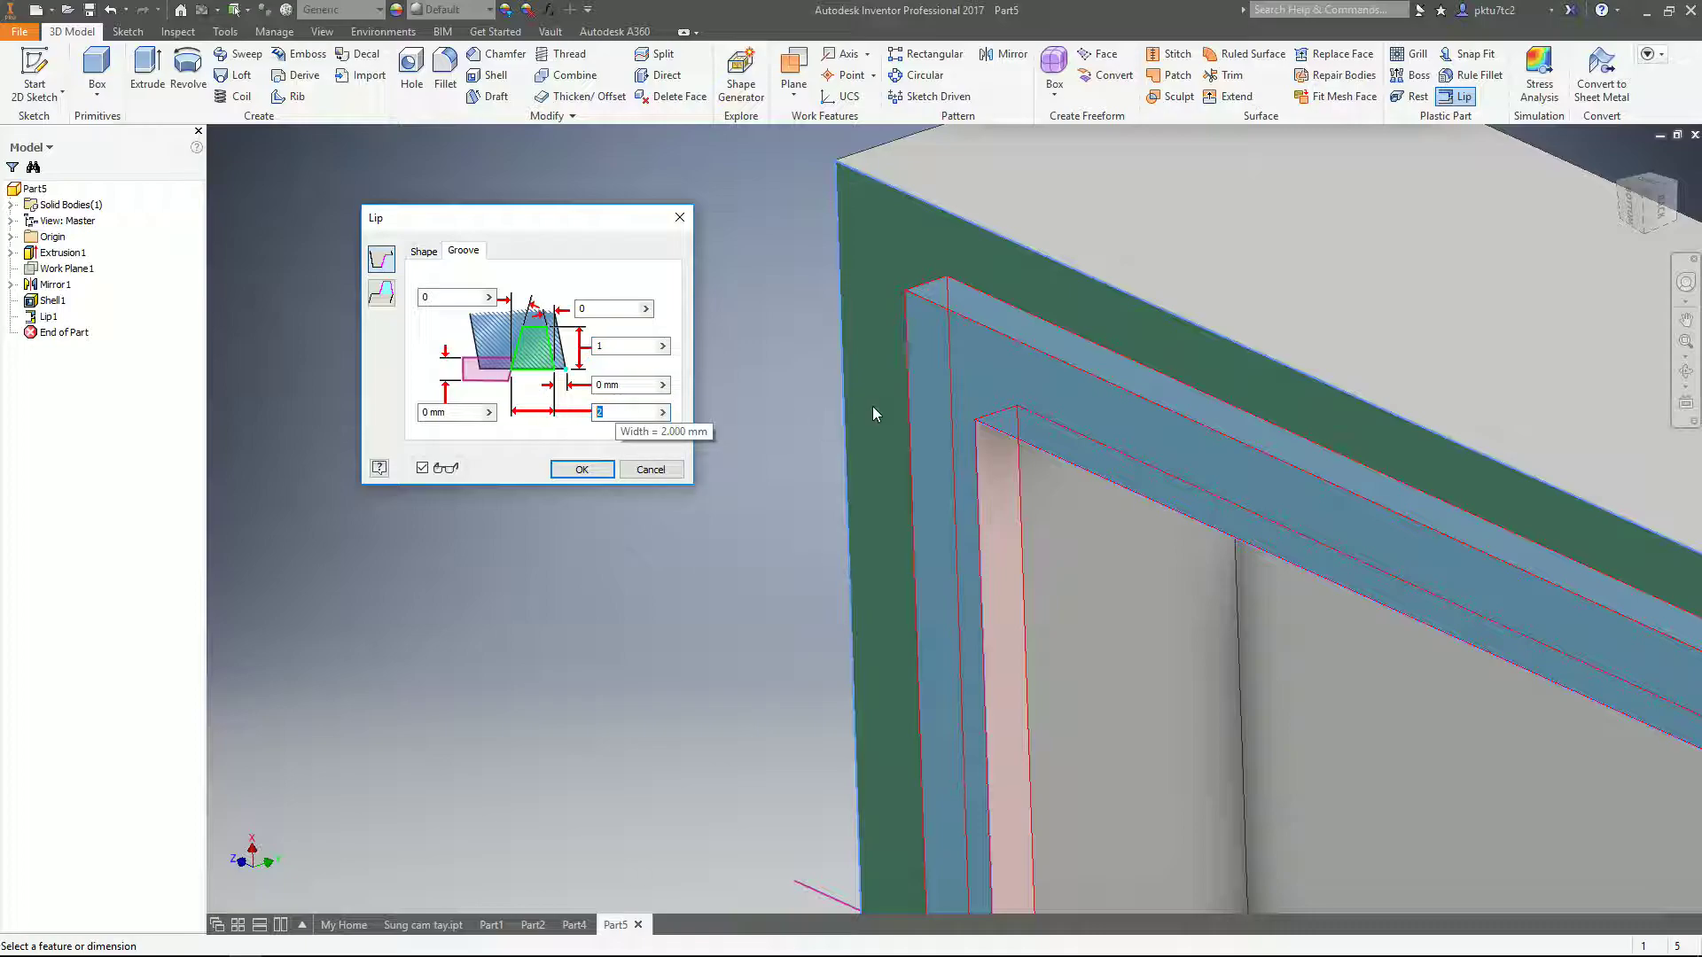
{"action": "left_click_drag", "start_coordinate": [1052, 356], "coordinate": [1031, 449]}
{"action": "left_click_drag", "start_coordinate": [609, 338], "coordinate": [603, 332]}
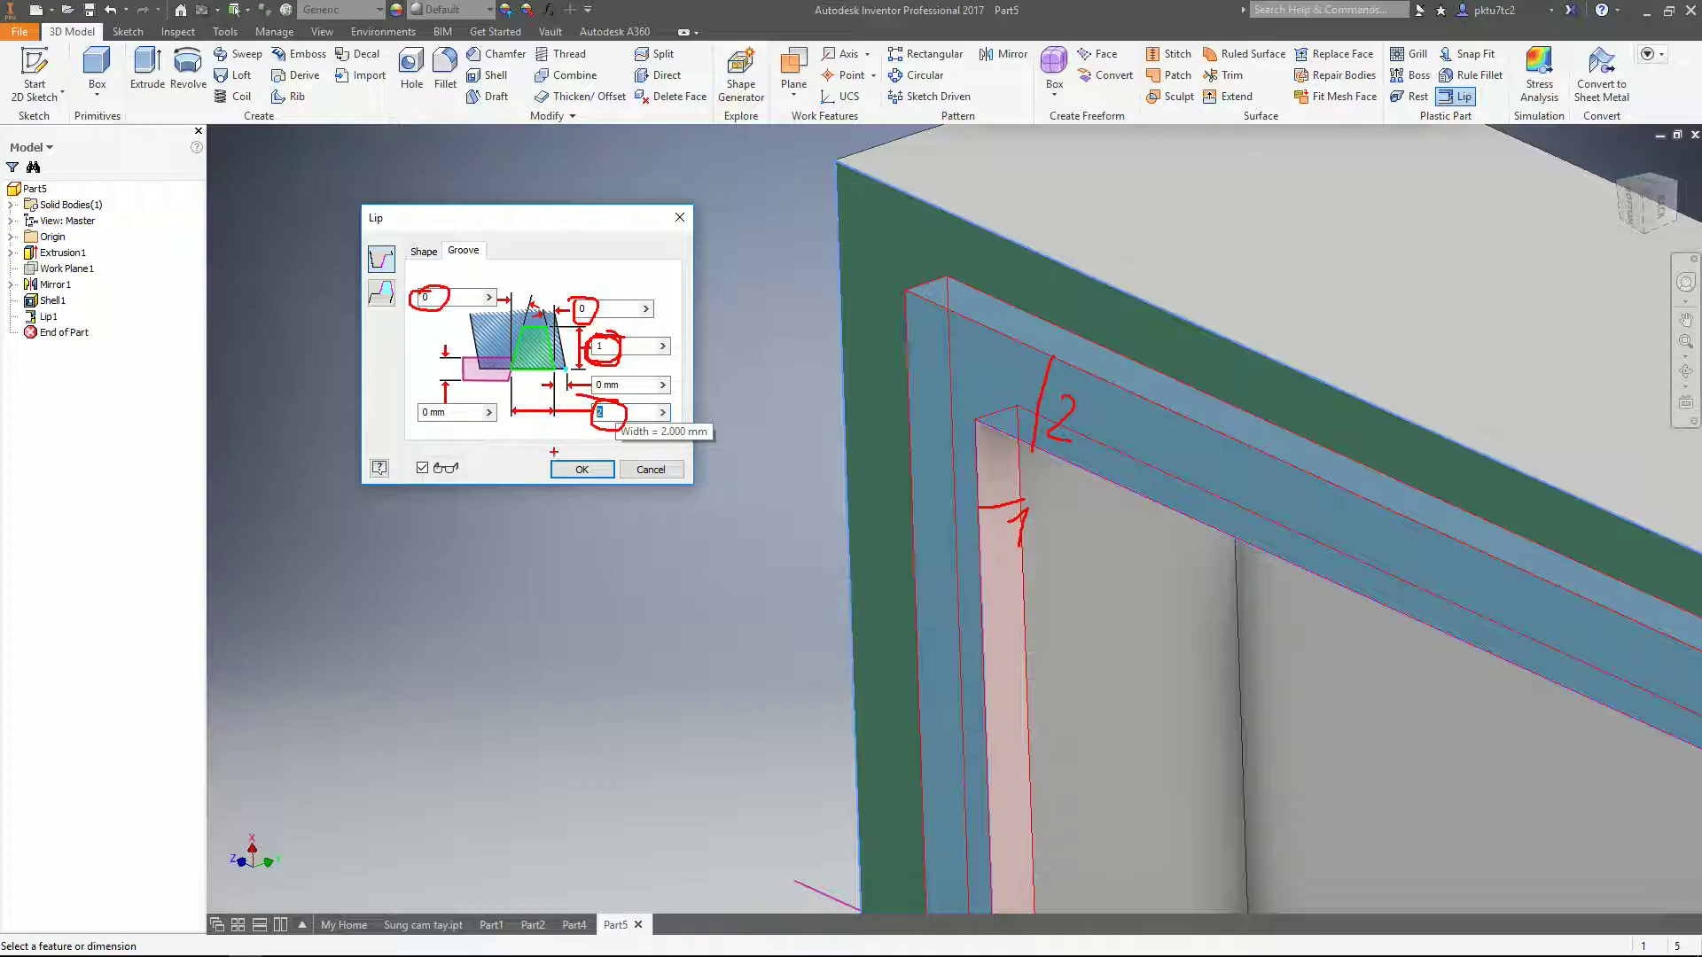
{"action": "key", "text": "Escape"}
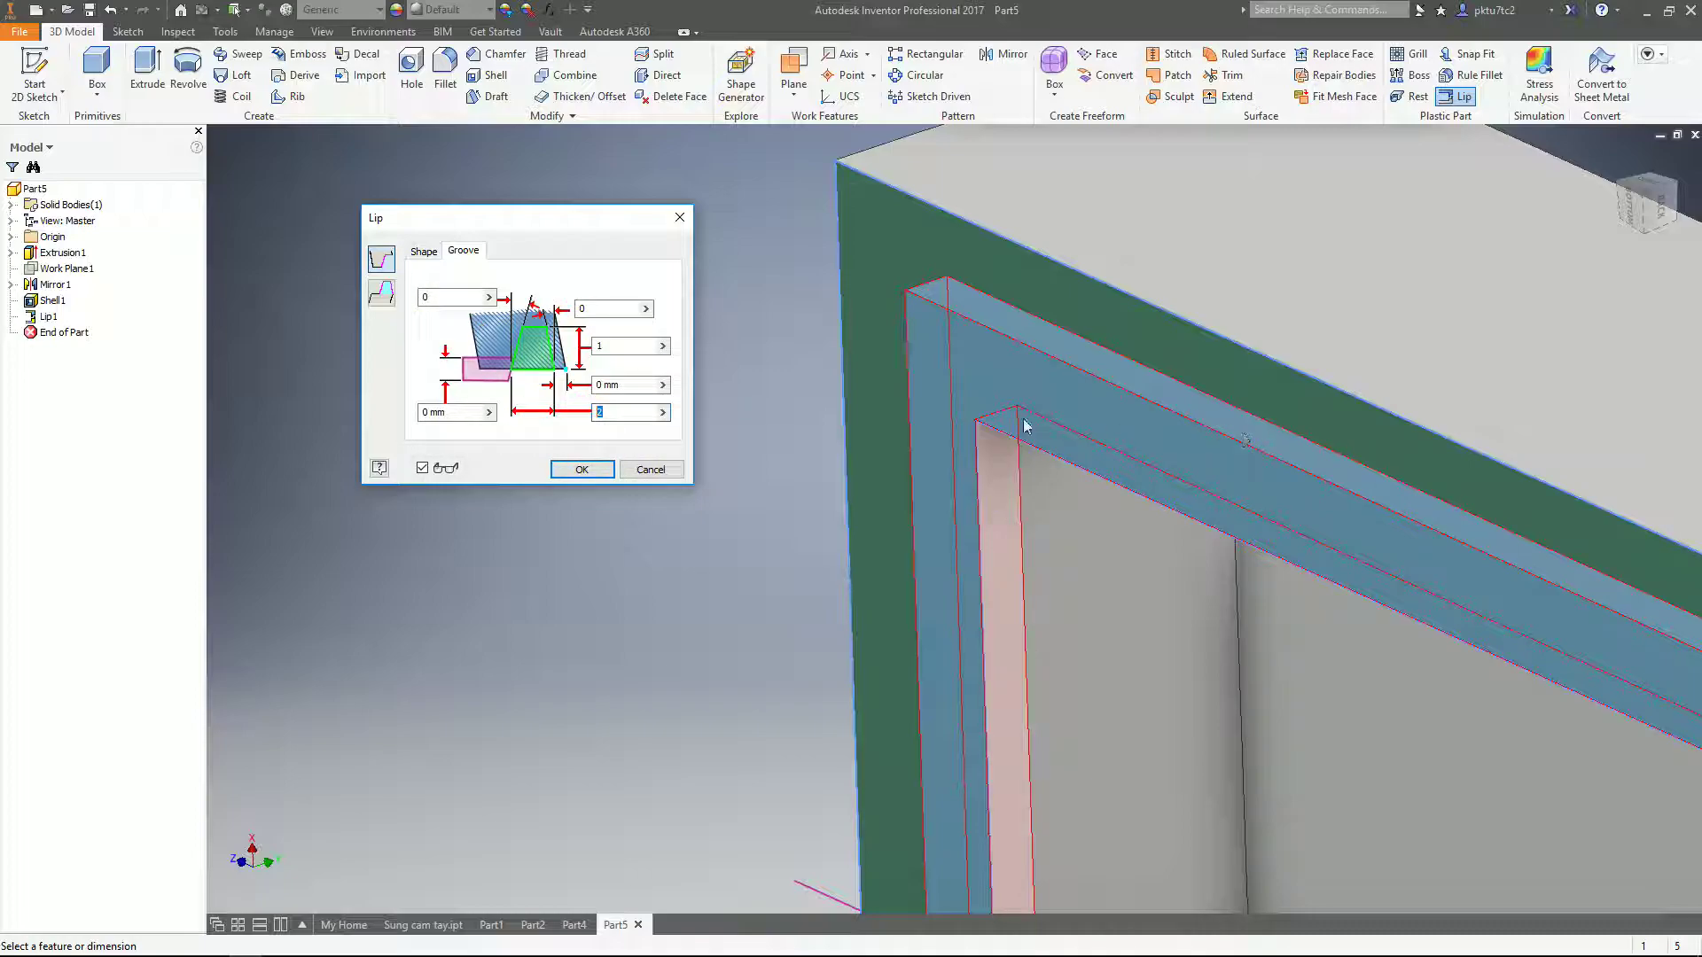
{"action": "left_click", "coordinate": [582, 470]}
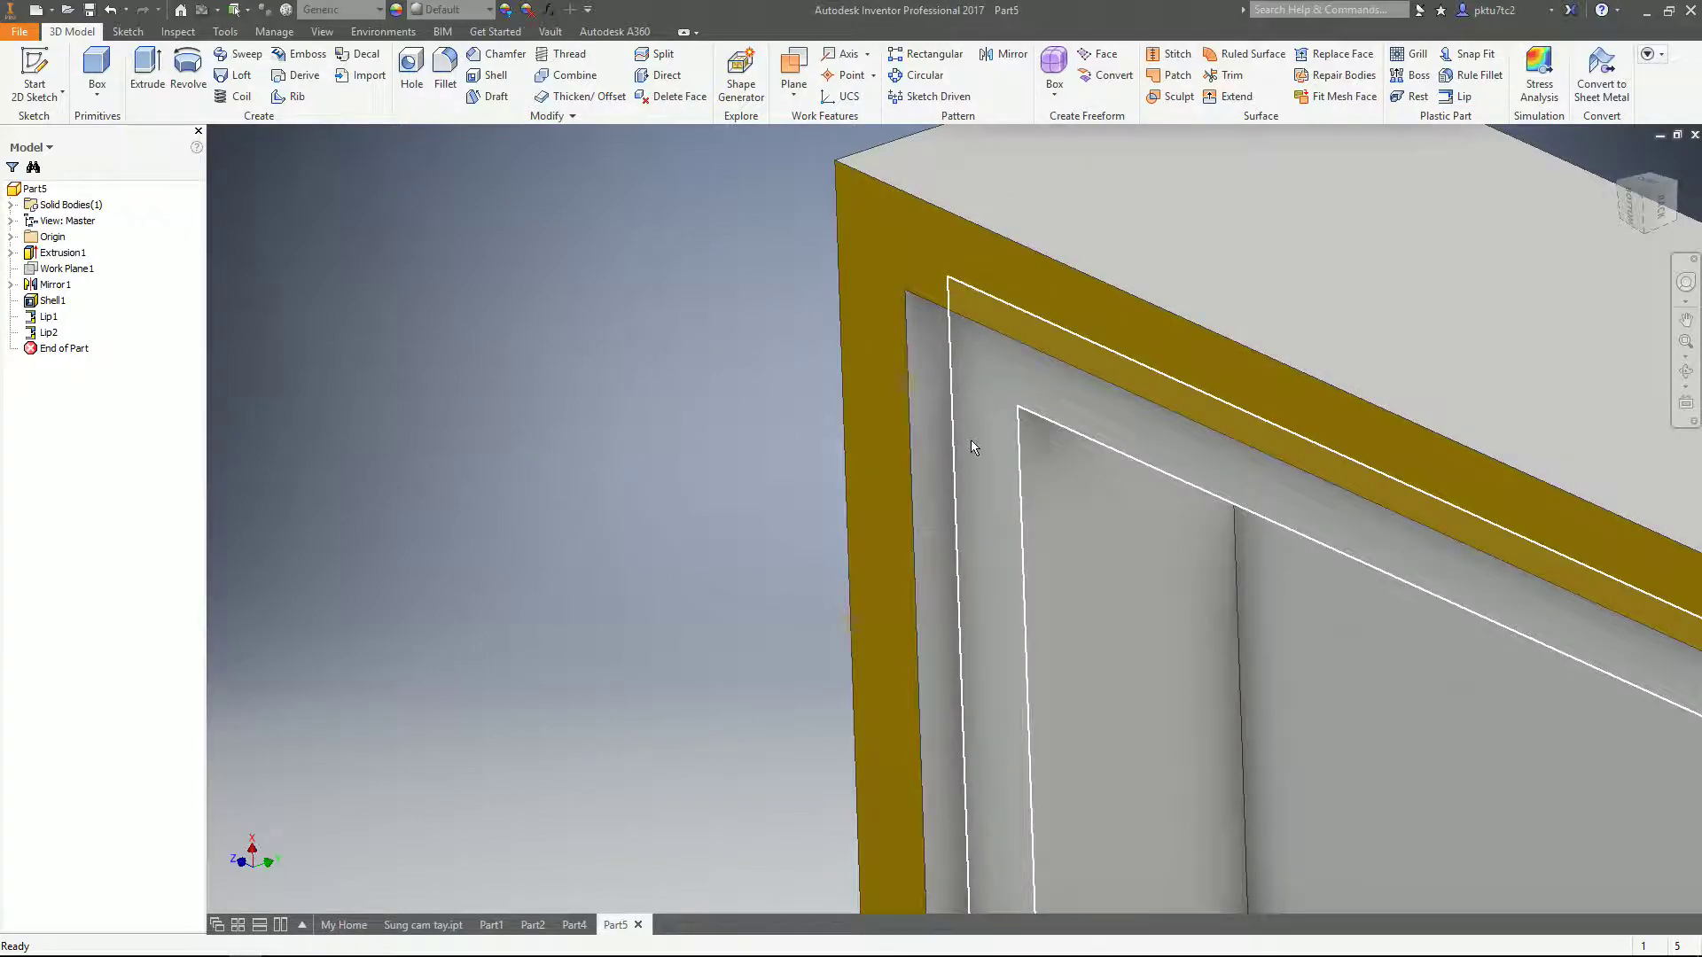
- Examine the lower half's lip inside its red rim and select the lip's end face at the corner
{"action": "scroll", "coordinate": [975, 443], "scroll_direction": "down", "scroll_amount": 2}
{"action": "scroll", "coordinate": [996, 515], "scroll_direction": "down", "scroll_amount": 5}
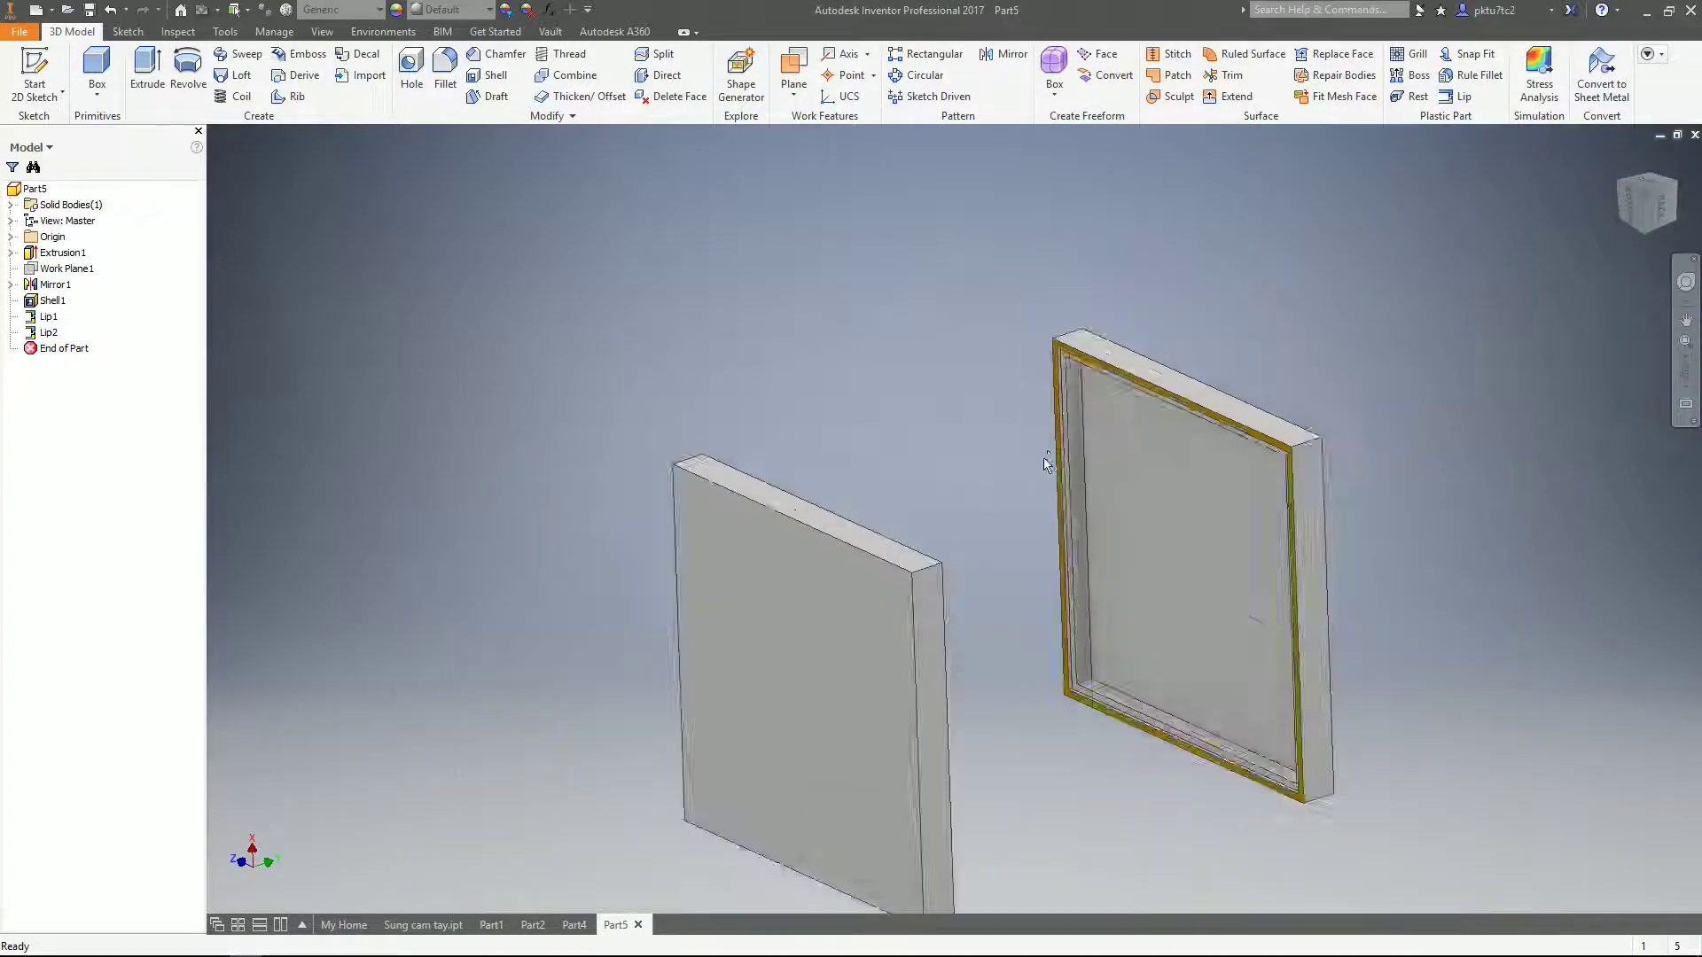
{"action": "middle_click_drag", "start_coordinate": [1010, 535], "coordinate": [851, 532], "text": "shift"}
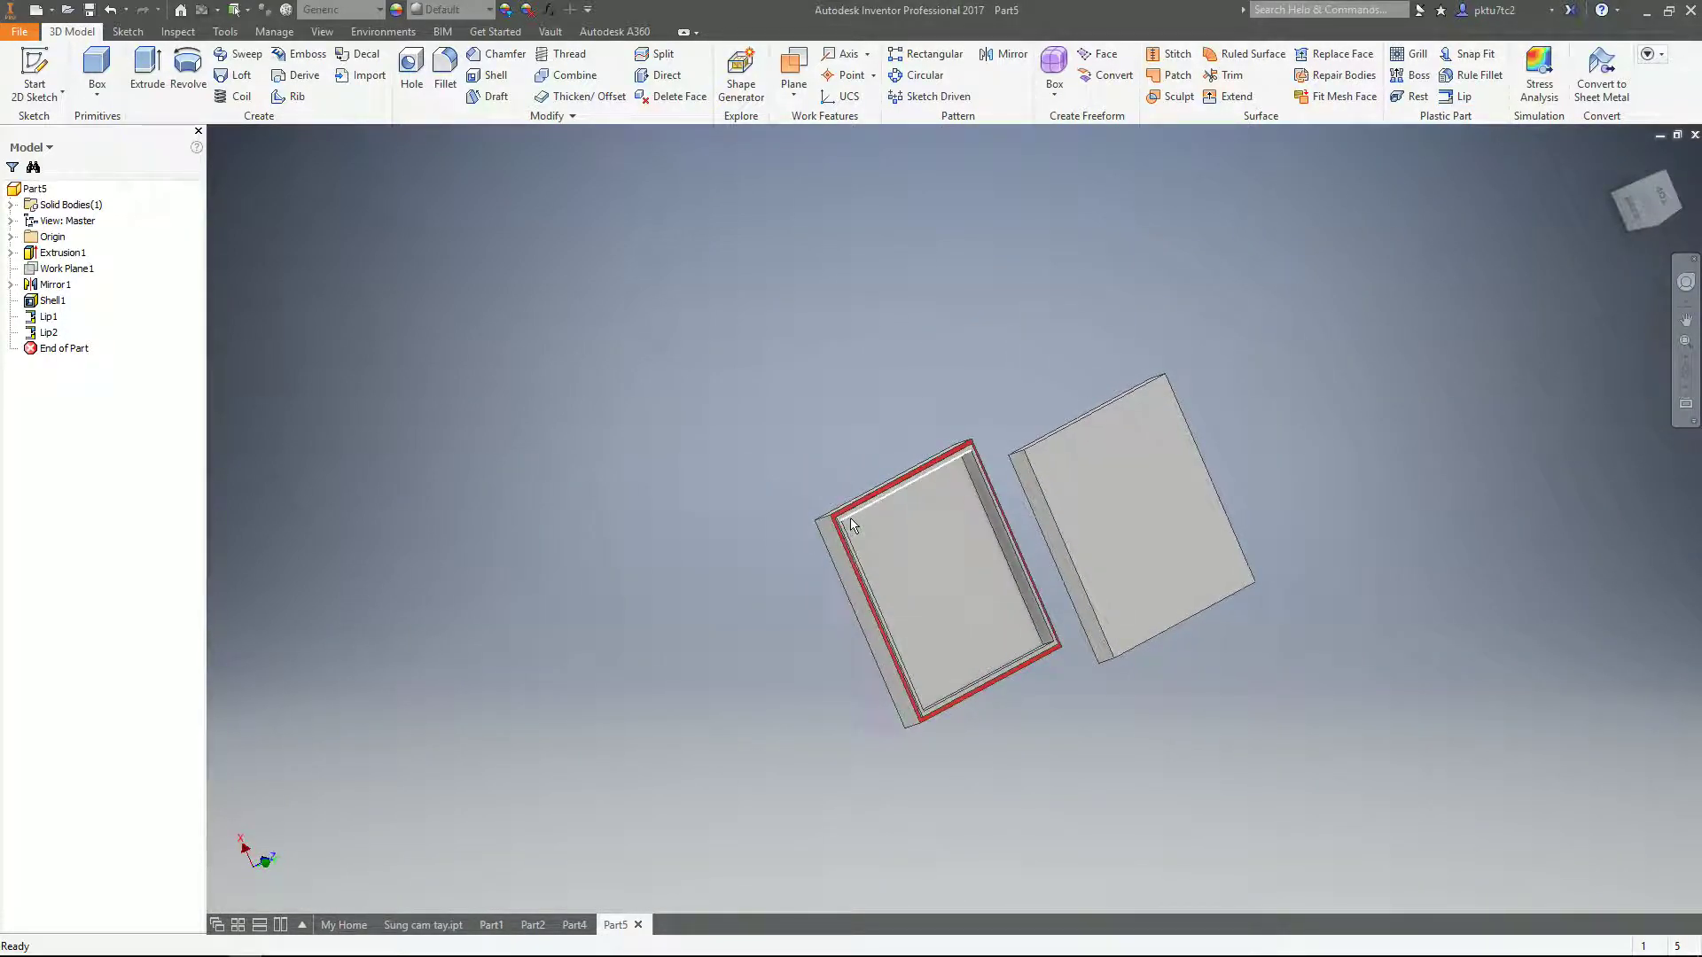
{"action": "scroll", "coordinate": [877, 528], "scroll_direction": "up", "scroll_amount": 5}
{"action": "scroll", "coordinate": [810, 529], "scroll_direction": "up", "scroll_amount": 2}
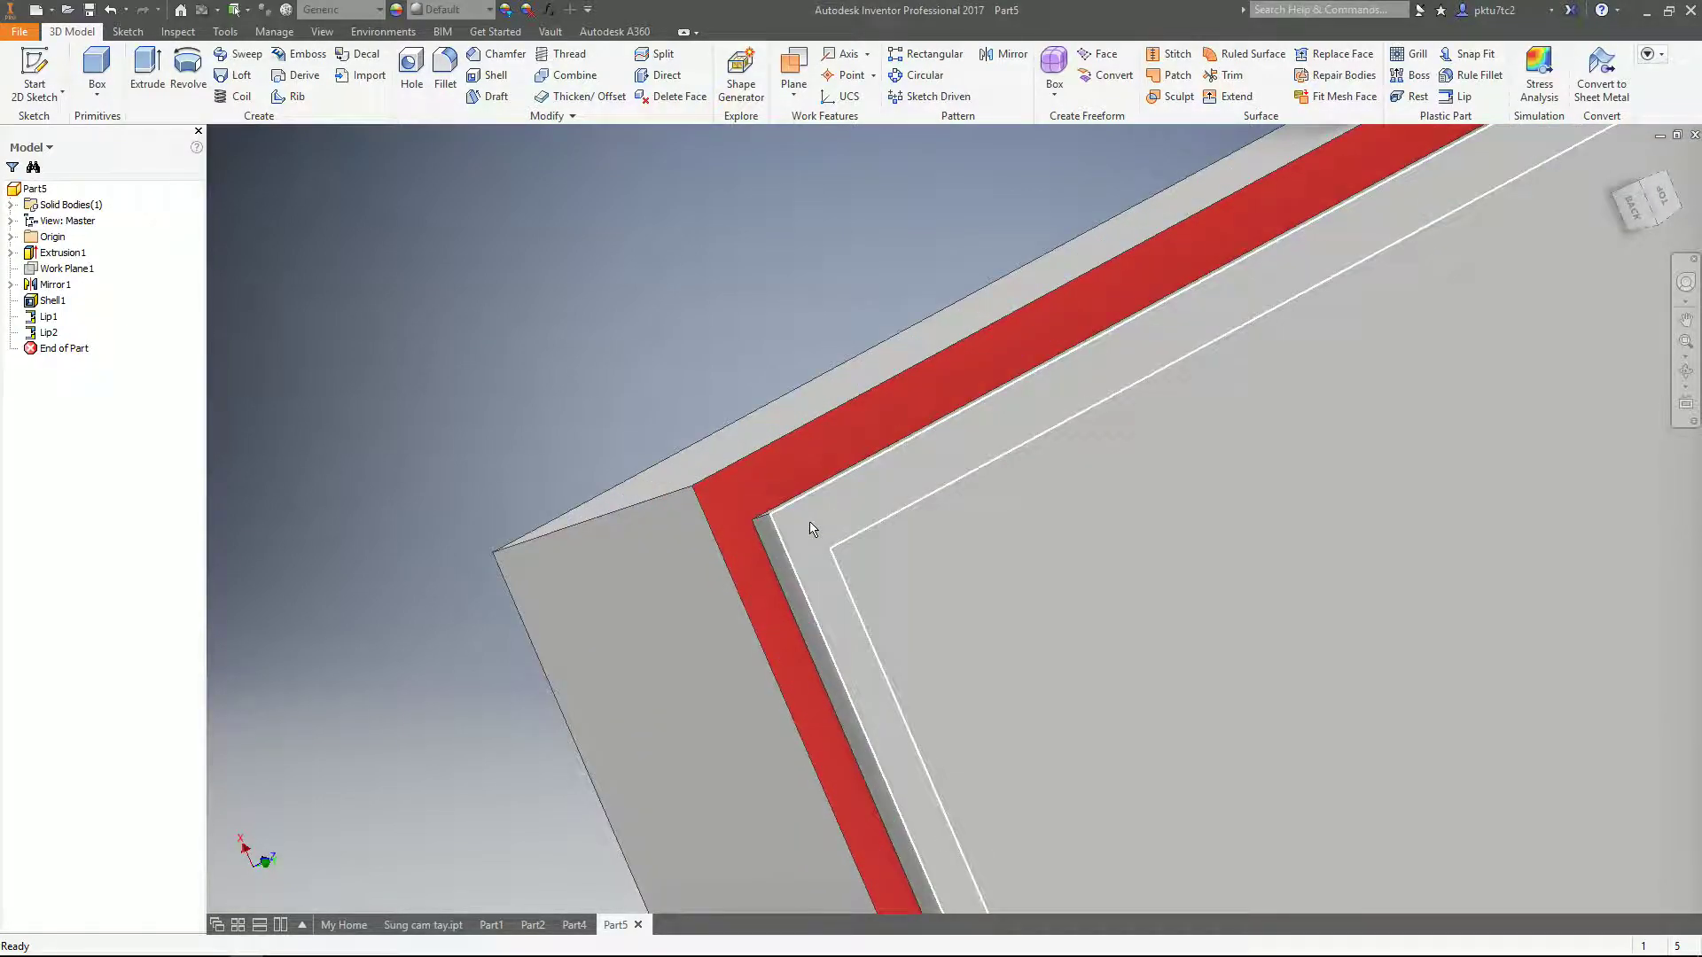
{"action": "left_click", "coordinate": [811, 532]}
{"action": "scroll", "coordinate": [811, 532], "scroll_direction": "down", "scroll_amount": 5}
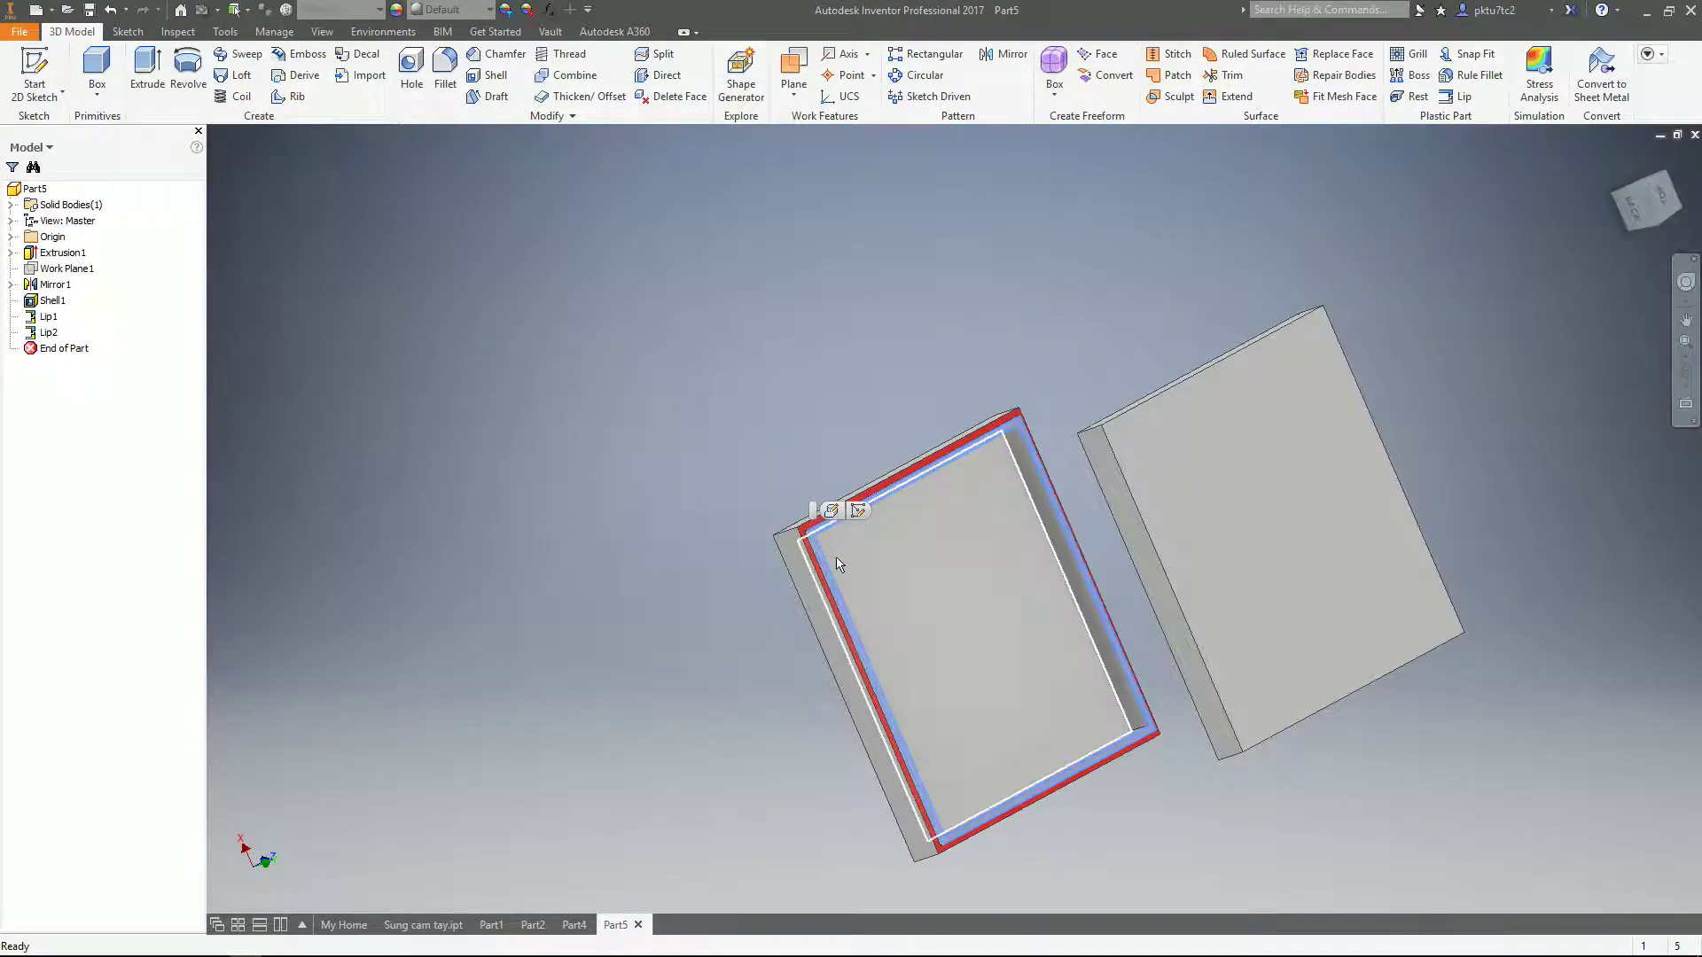
- Examine the finished groove inside the upper half's gold rim, and compare it with the lower half's lip
{"action": "middle_click_drag", "start_coordinate": [1011, 591], "coordinate": [1202, 399], "text": "shift"}
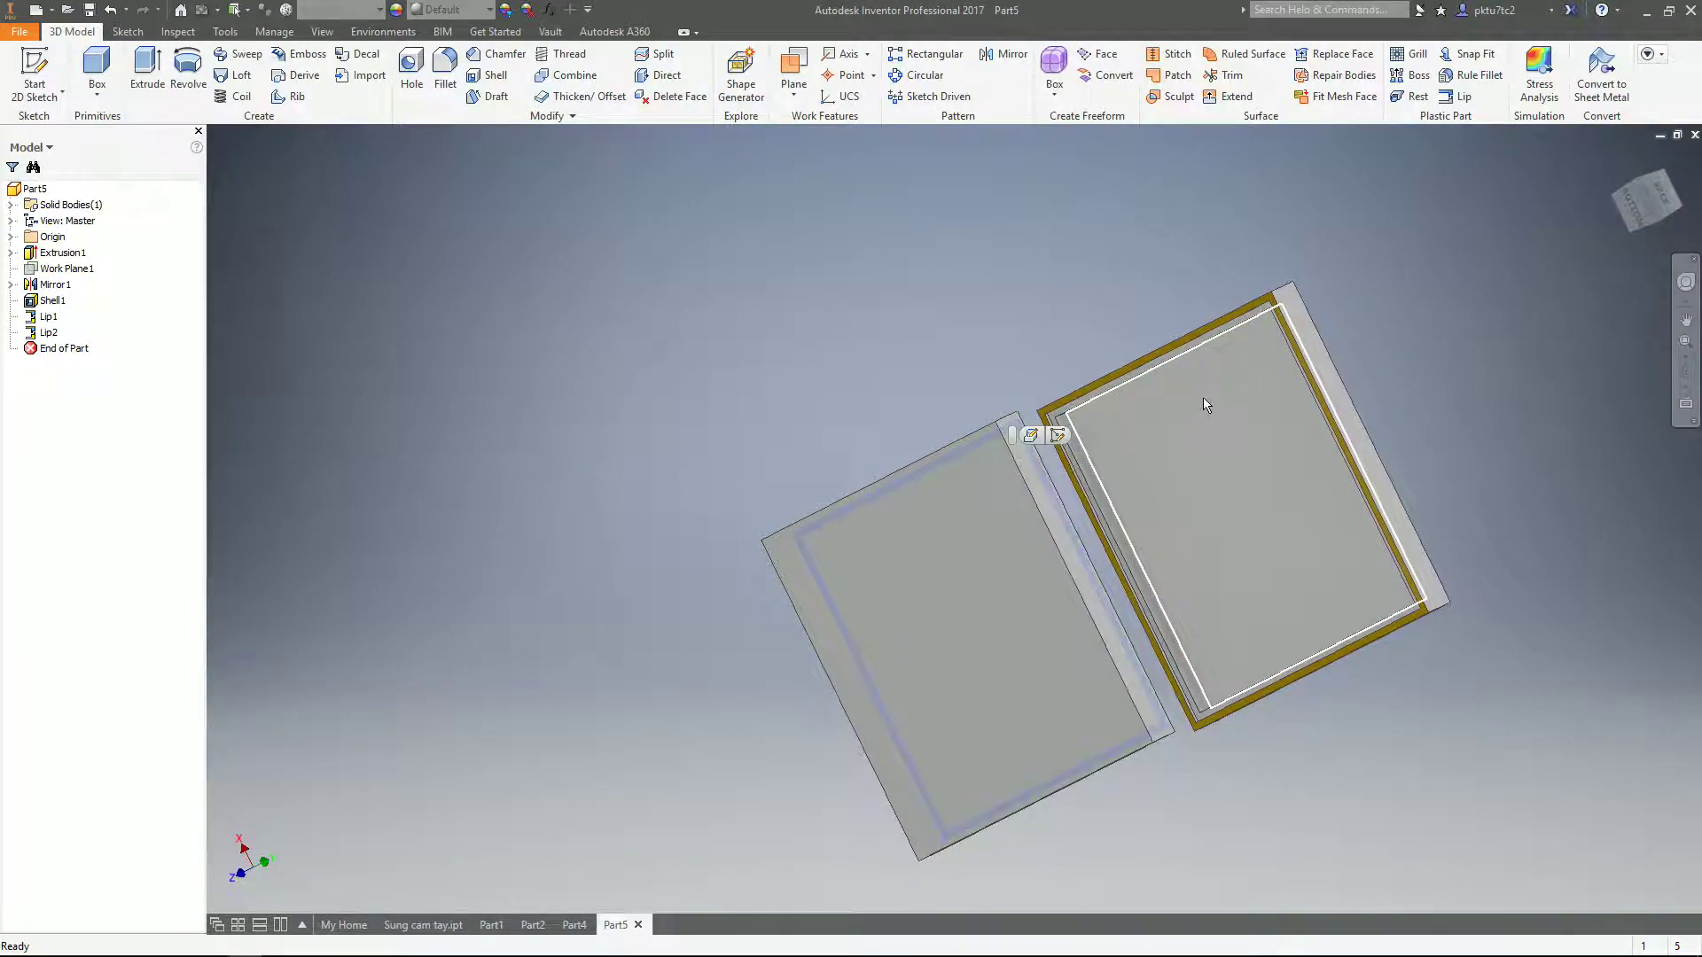
{"action": "scroll", "coordinate": [1146, 342], "scroll_direction": "up", "scroll_amount": 4}
{"action": "middle_click_drag", "start_coordinate": [1123, 328], "coordinate": [1060, 375], "text": "shift"}
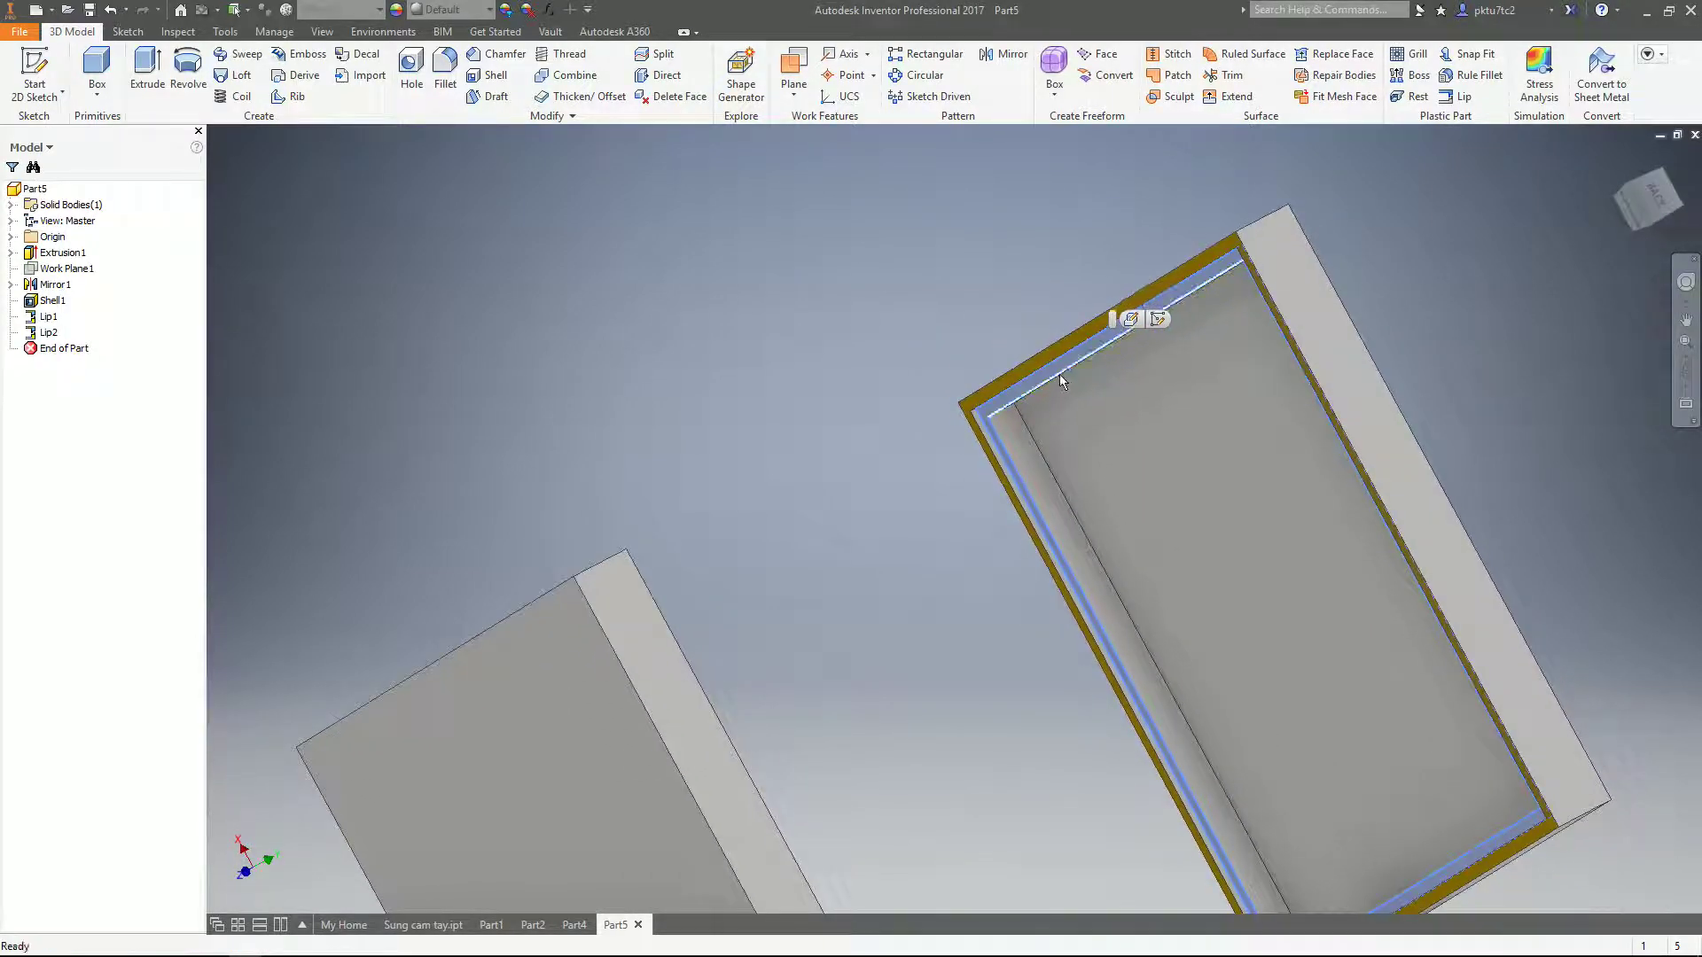
{"action": "scroll", "coordinate": [1050, 369], "scroll_direction": "up", "scroll_amount": 5}
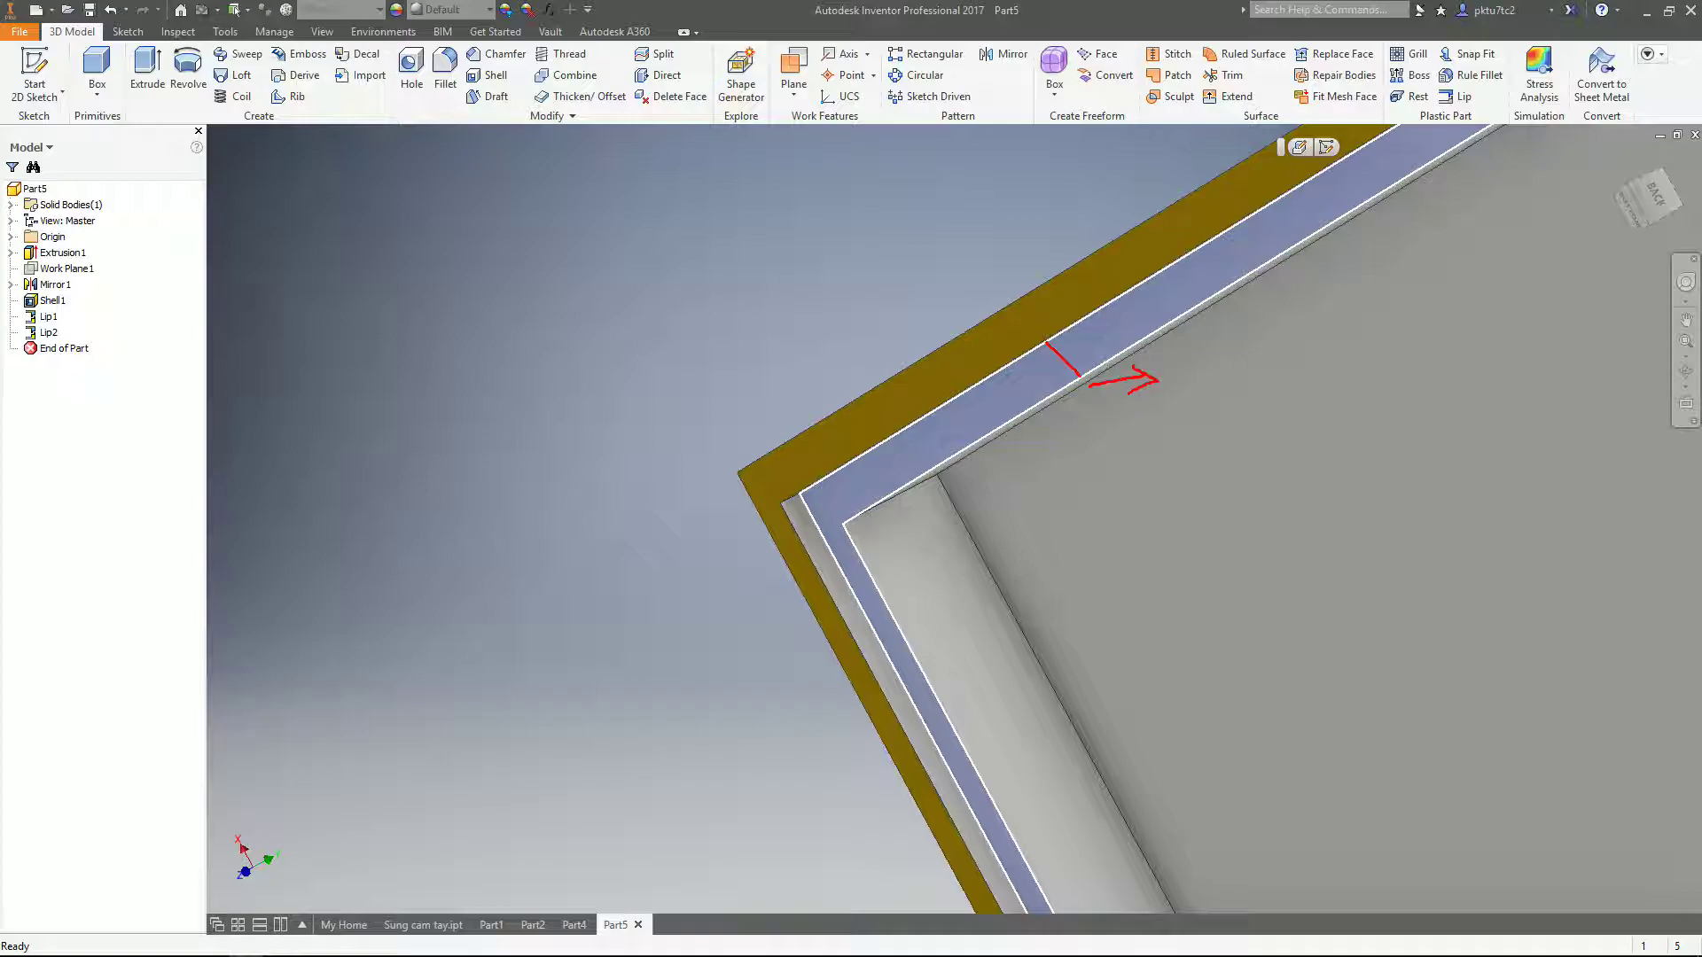
{"action": "key", "text": "Escape"}
{"action": "scroll", "coordinate": [1041, 390], "scroll_direction": "up", "scroll_amount": 4}
{"action": "mouse_move", "coordinate": [1025, 440]}
{"action": "middle_mouse_down", "text": "shift"}
{"action": "mouse_move", "coordinate": [907, 475]}
{"action": "mouse_move", "coordinate": [751, 591]}
{"action": "mouse_move", "coordinate": [865, 475]}
{"action": "mouse_move", "coordinate": [683, 588]}
{"action": "mouse_move", "coordinate": [732, 517]}
{"action": "mouse_move", "coordinate": [513, 679]}
{"action": "middle_mouse_up", "text": "shift"}
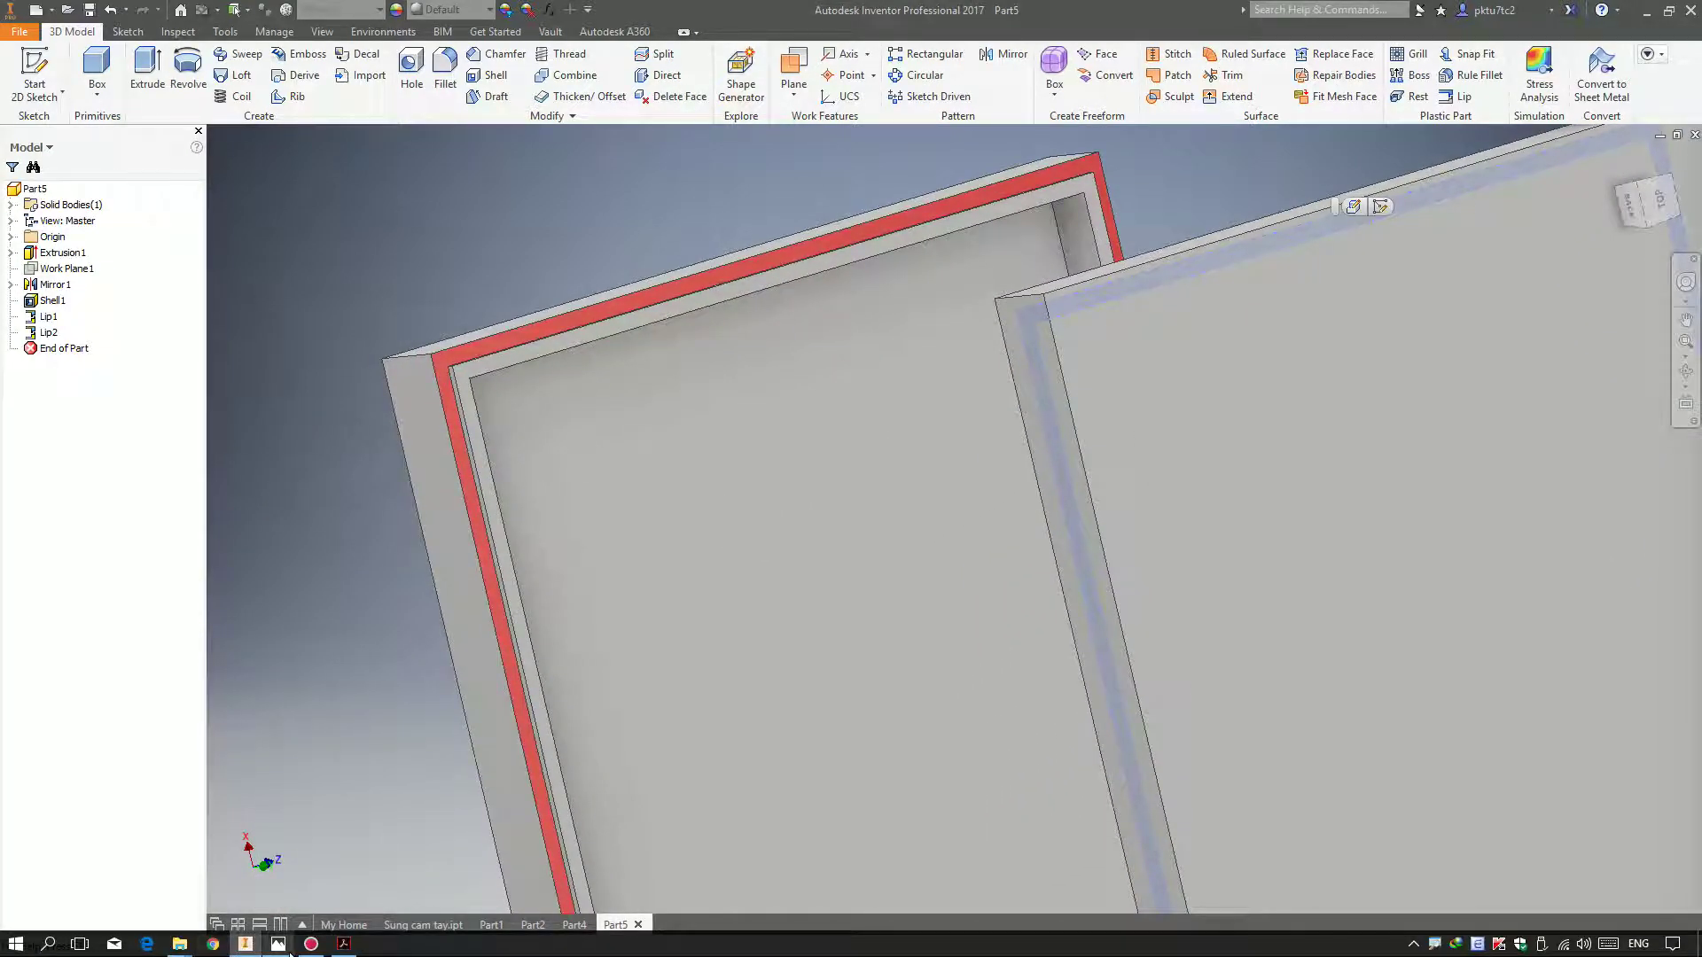
- Switch to File Explorer's INVENTOR folder, open the BOSCH drill photo and show may khoan BOSCH.jpg in Photos
{"action": "left_click", "coordinate": [277, 943]}
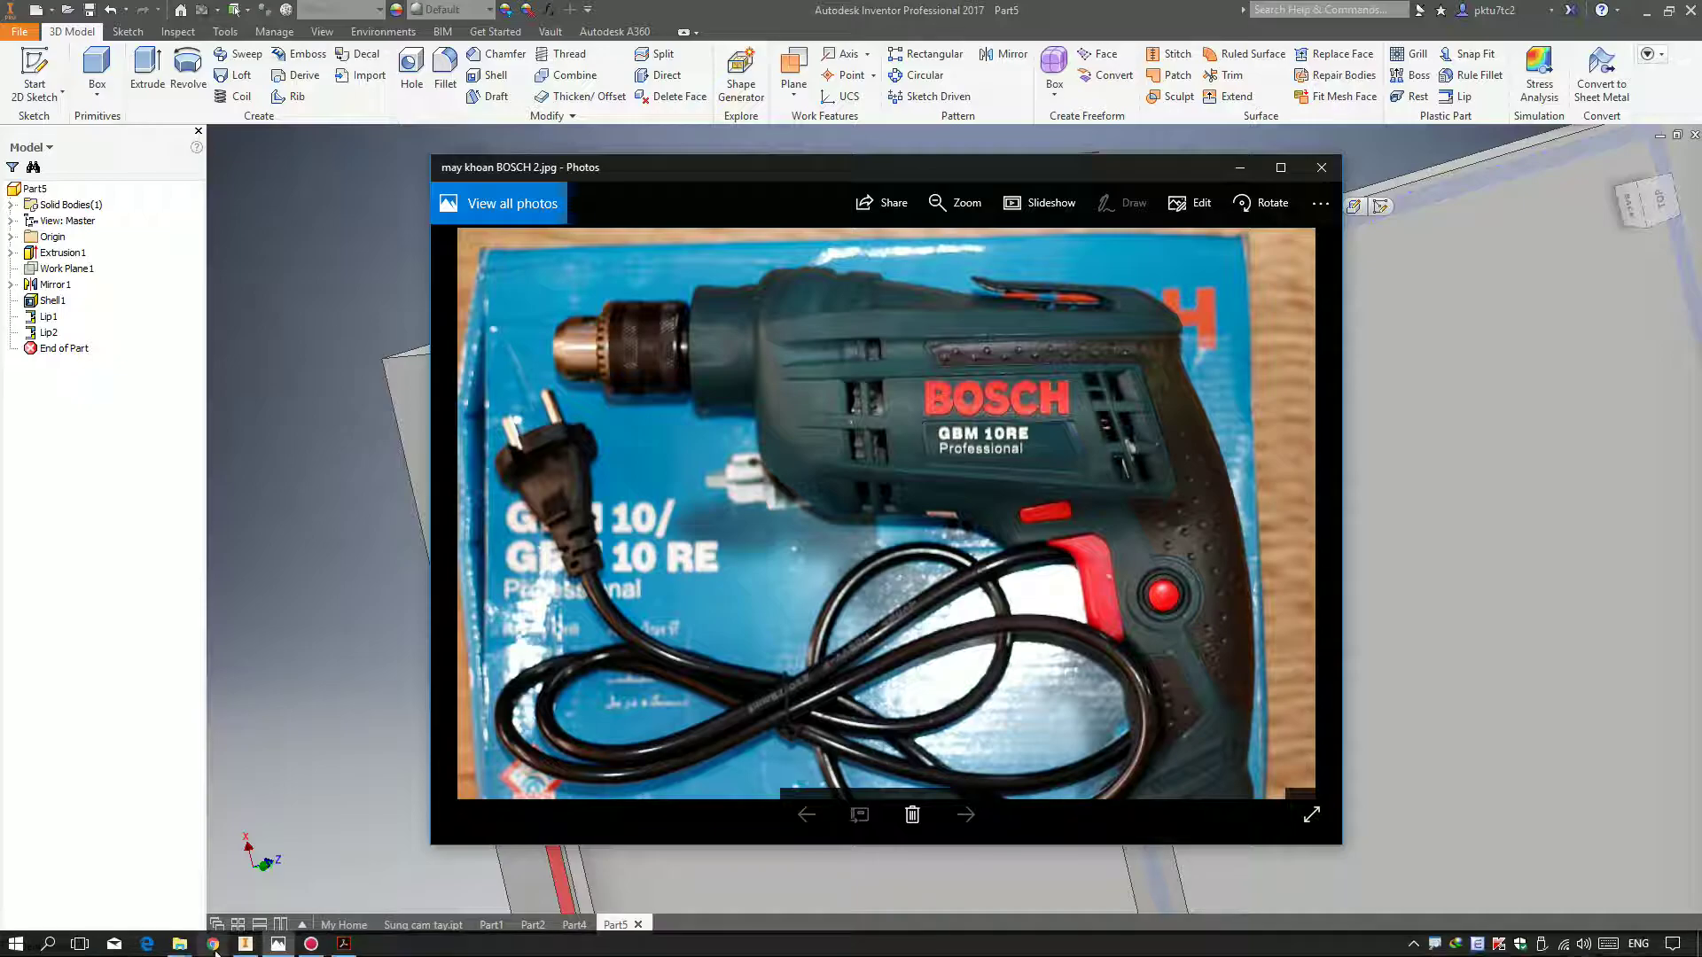
{"action": "left_click", "coordinate": [179, 942]}
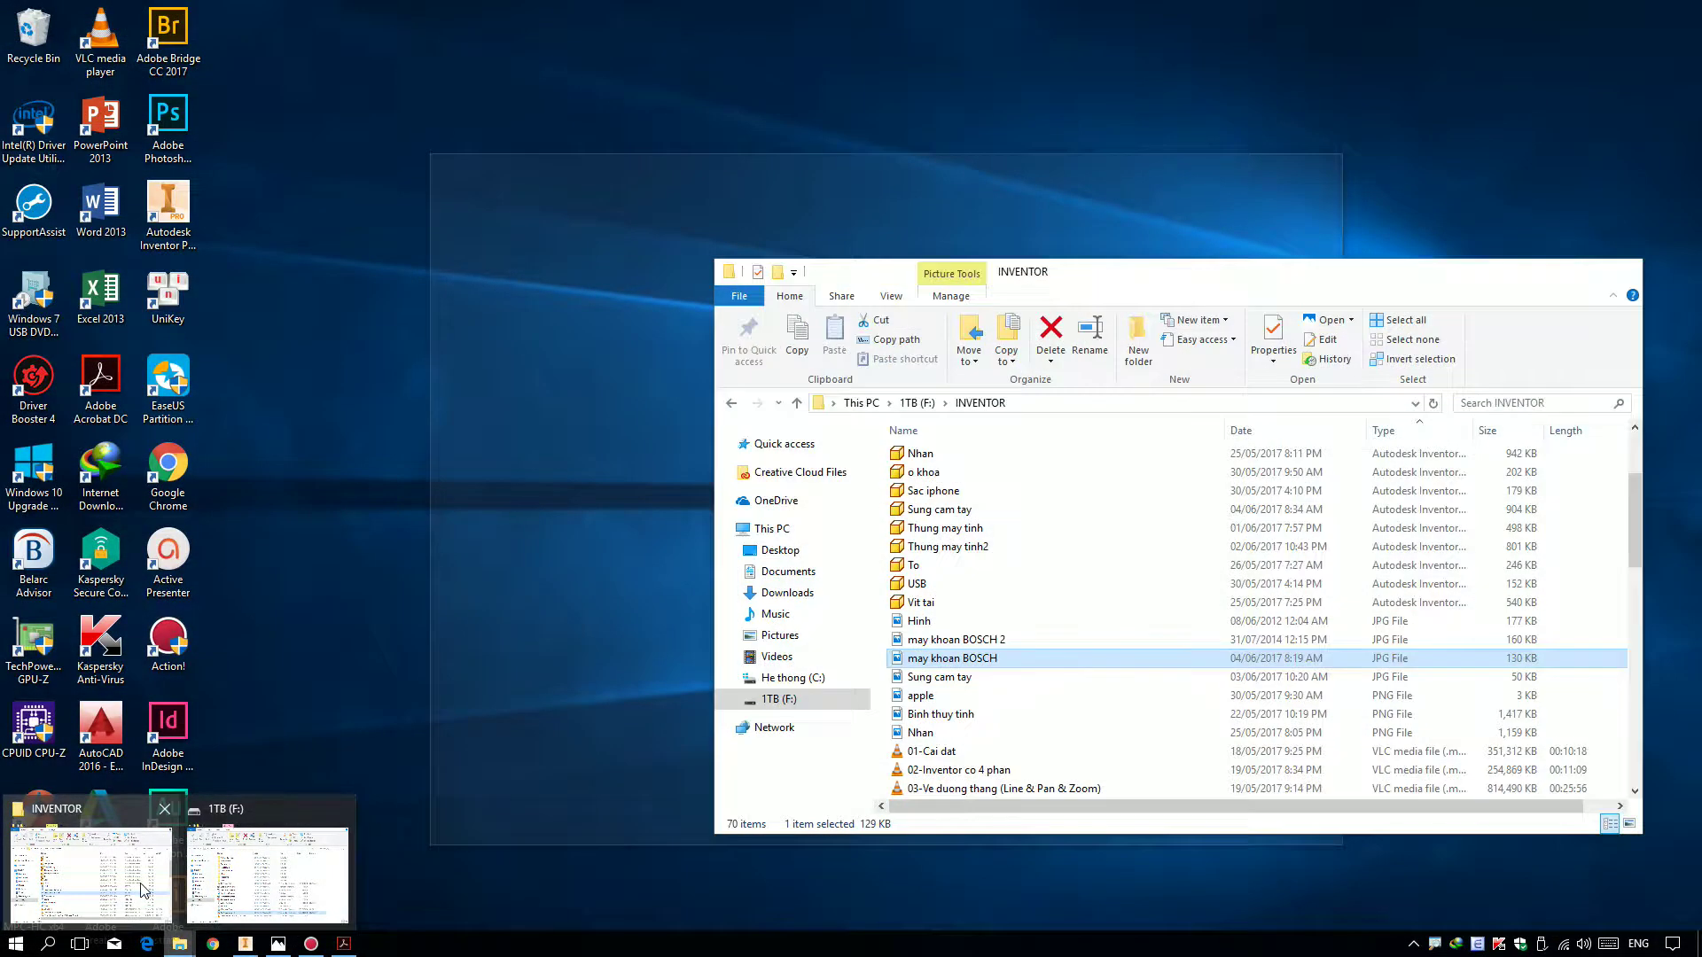
{"action": "left_click", "coordinate": [89, 873]}
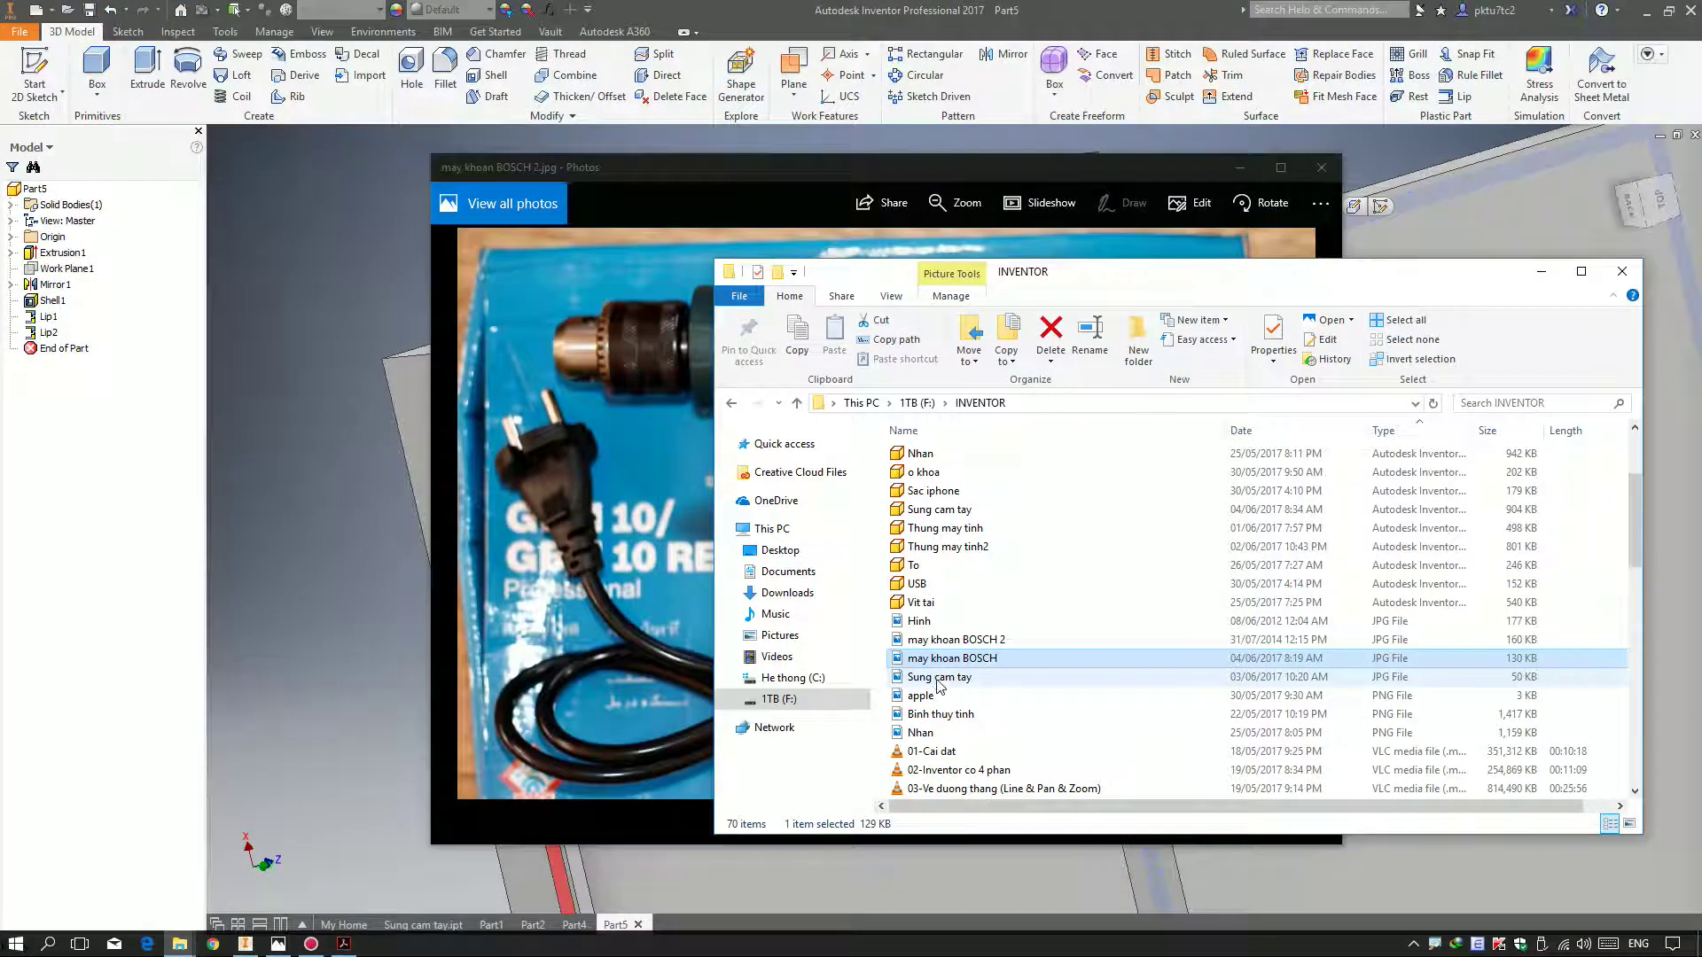
{"action": "double_click", "coordinate": [973, 528]}
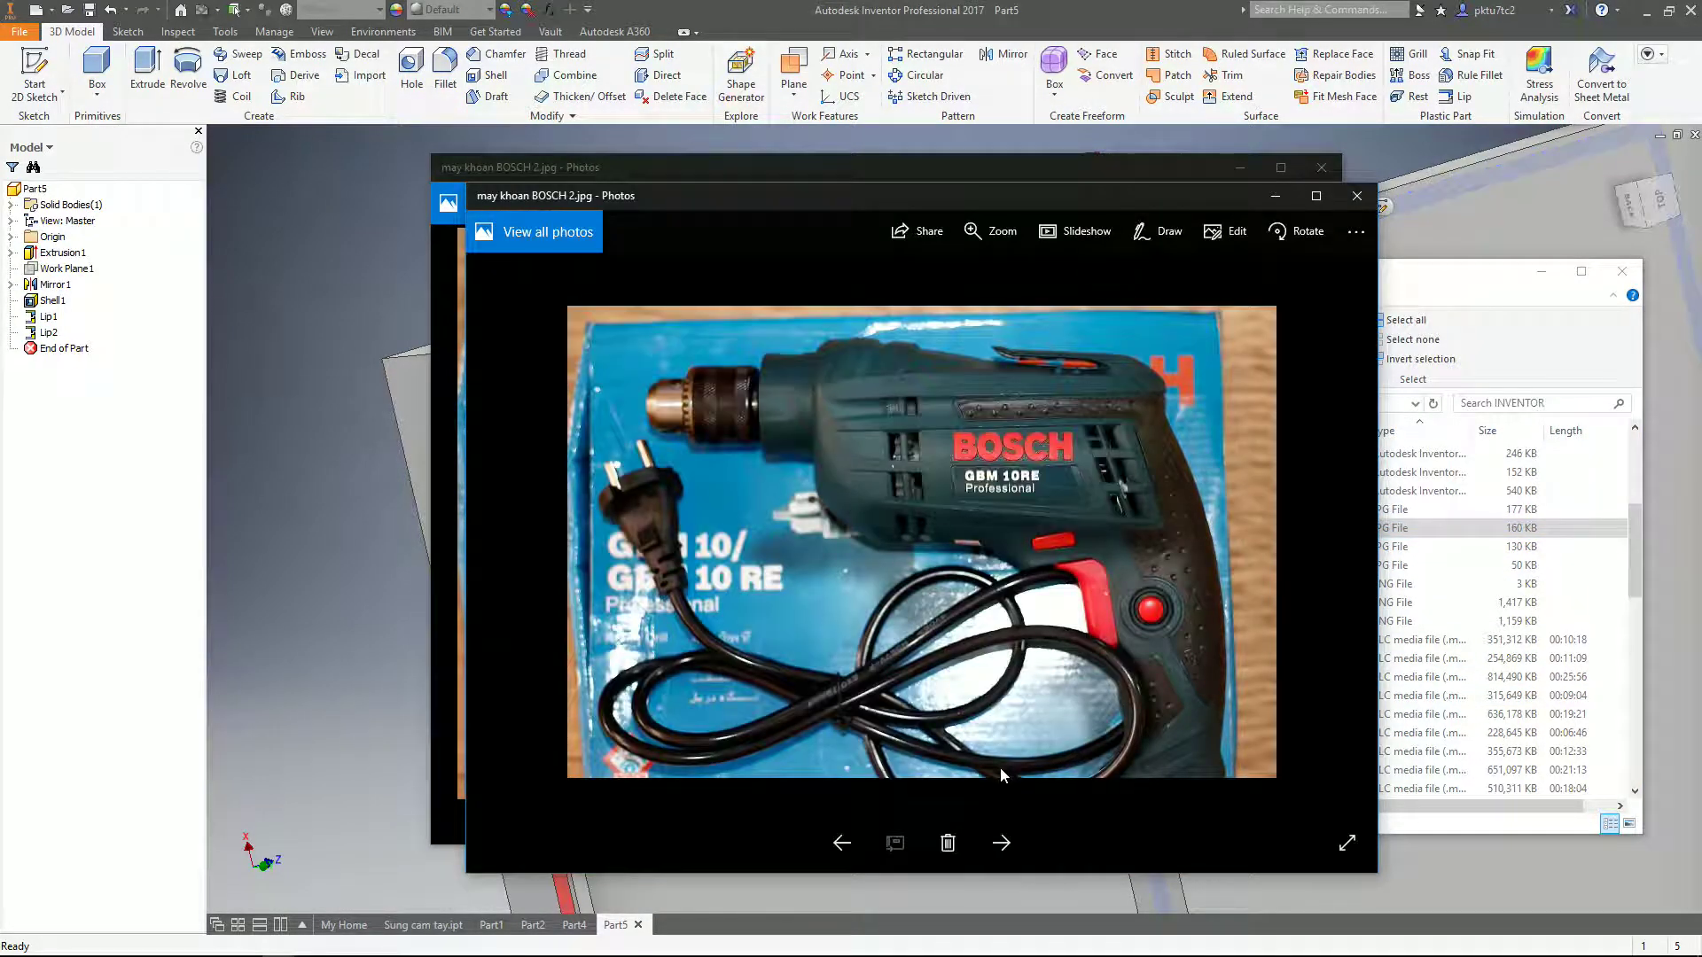
{"action": "left_click", "coordinate": [842, 843]}
{"action": "left_click", "coordinate": [1002, 842]}
{"action": "left_click", "coordinate": [1001, 843]}
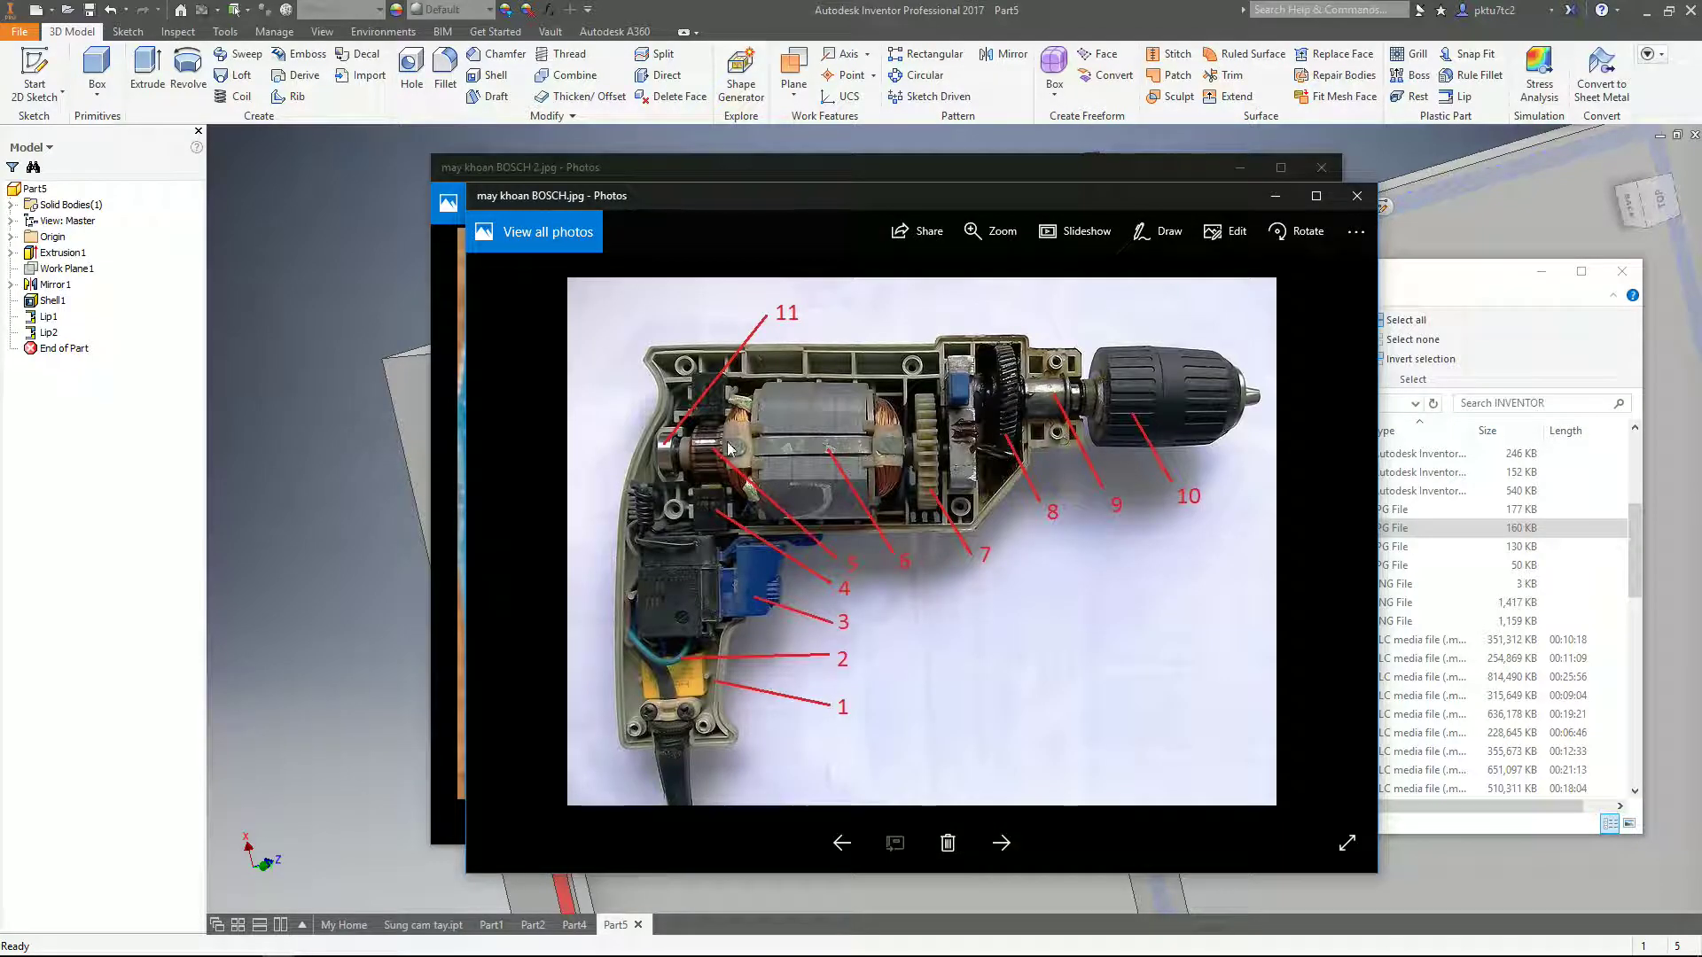
- Inspect the opened drill's housing rim and wall edges close up in the photo
{"action": "scroll", "coordinate": [721, 338], "scroll_direction": "up", "scroll_amount": 4}
{"action": "scroll", "coordinate": [571, 291], "scroll_direction": "up", "scroll_amount": 3}
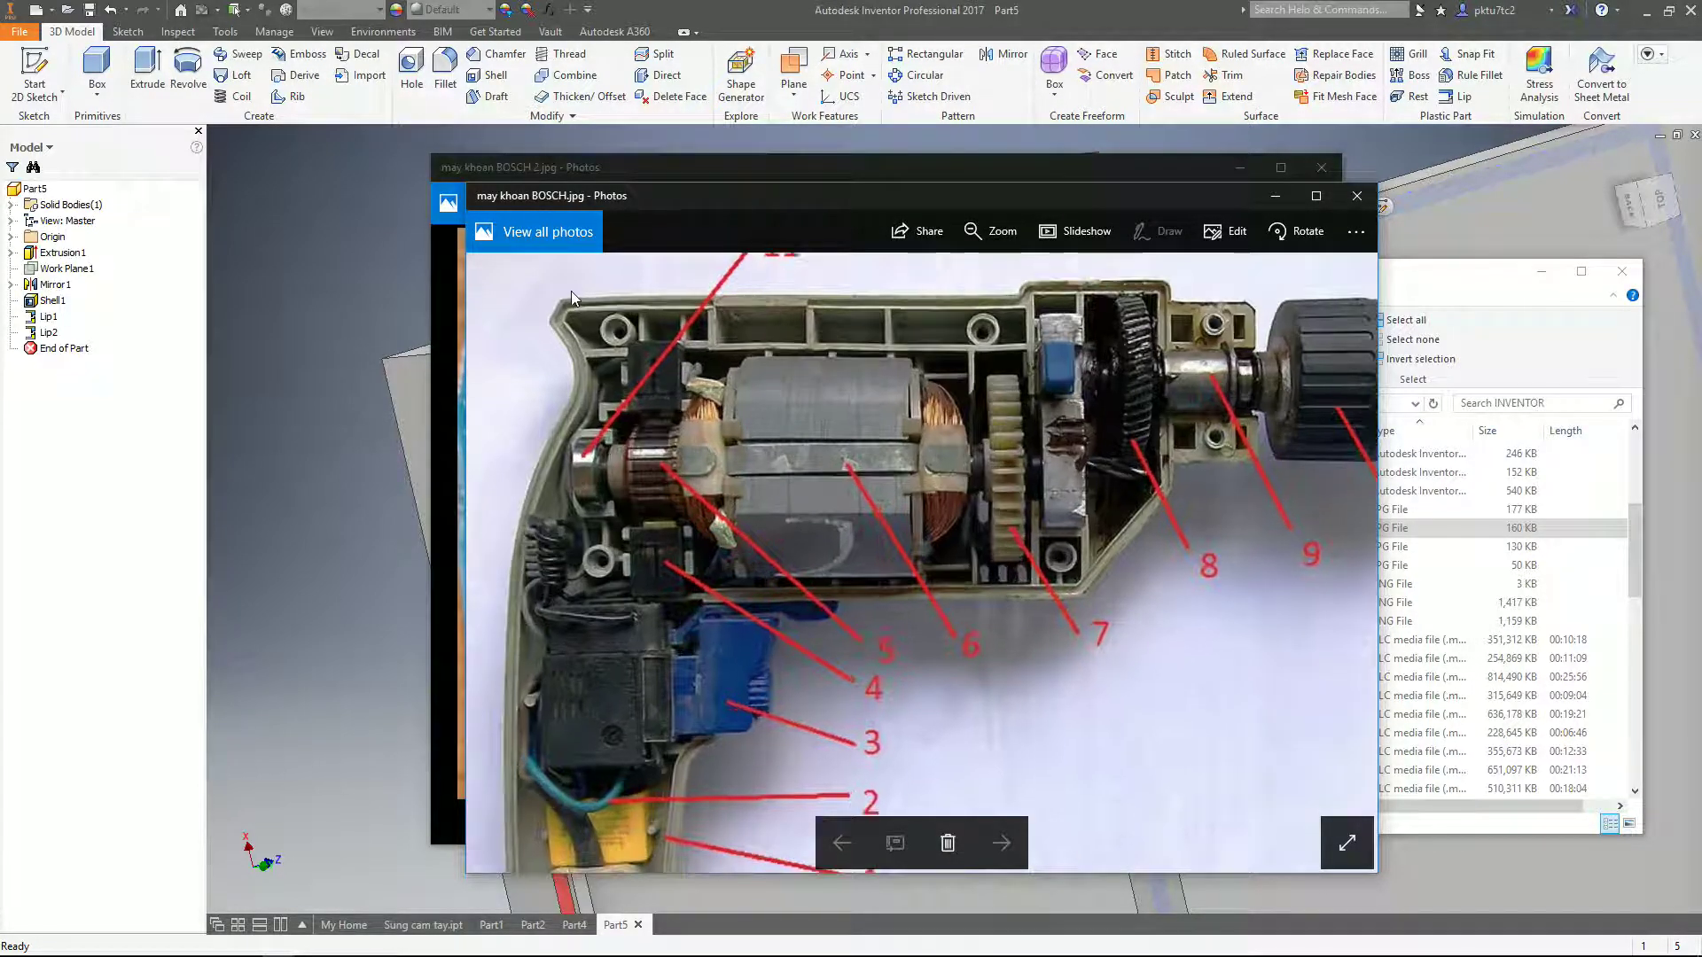
{"action": "scroll", "coordinate": [553, 337], "scroll_direction": "up", "scroll_amount": 1}
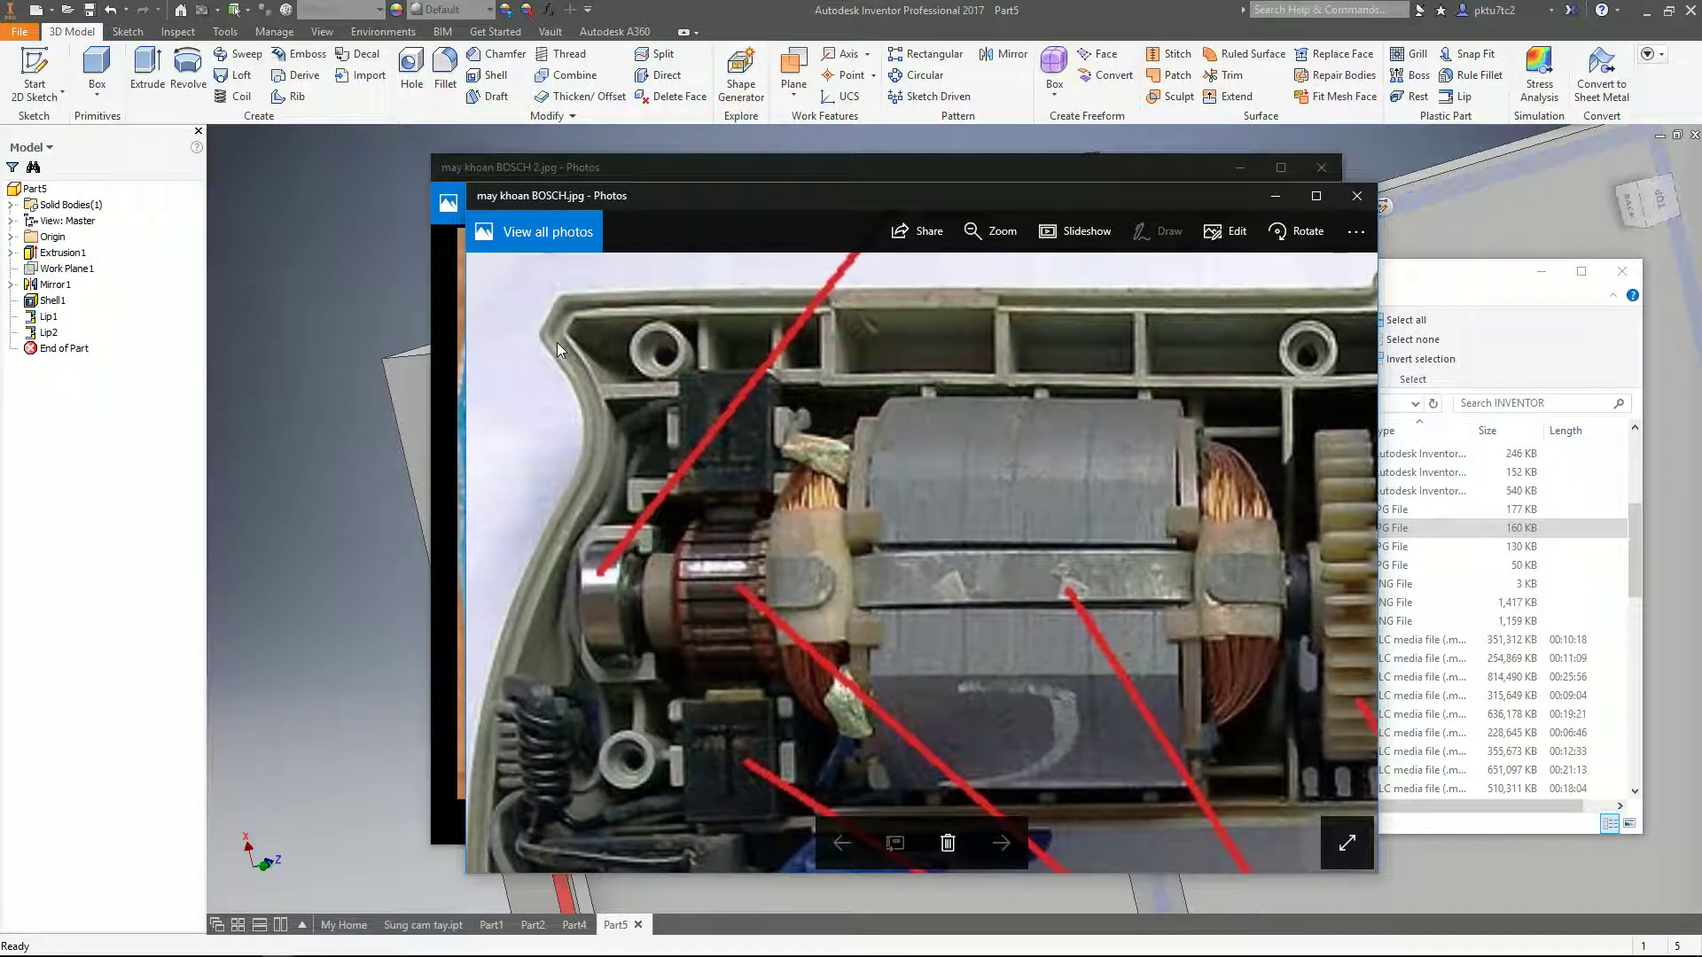
{"action": "scroll", "coordinate": [603, 436], "scroll_direction": "down", "scroll_amount": 1}
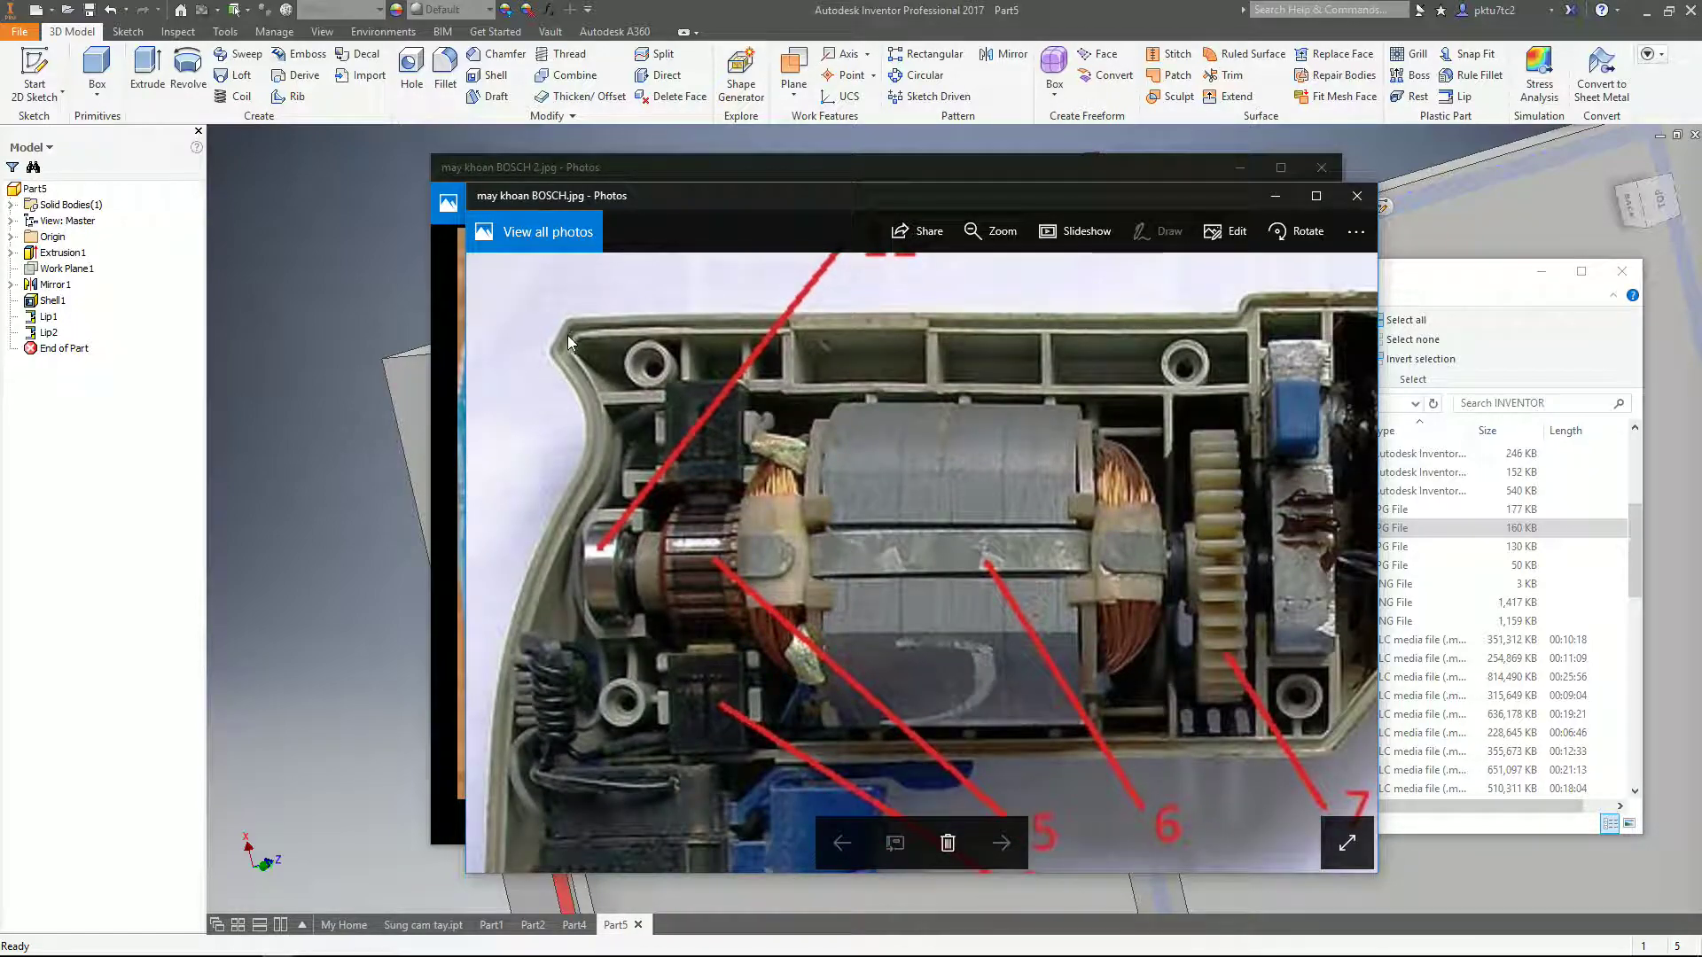
{"action": "left_click_drag", "start_coordinate": [936, 649], "coordinate": [897, 445]}
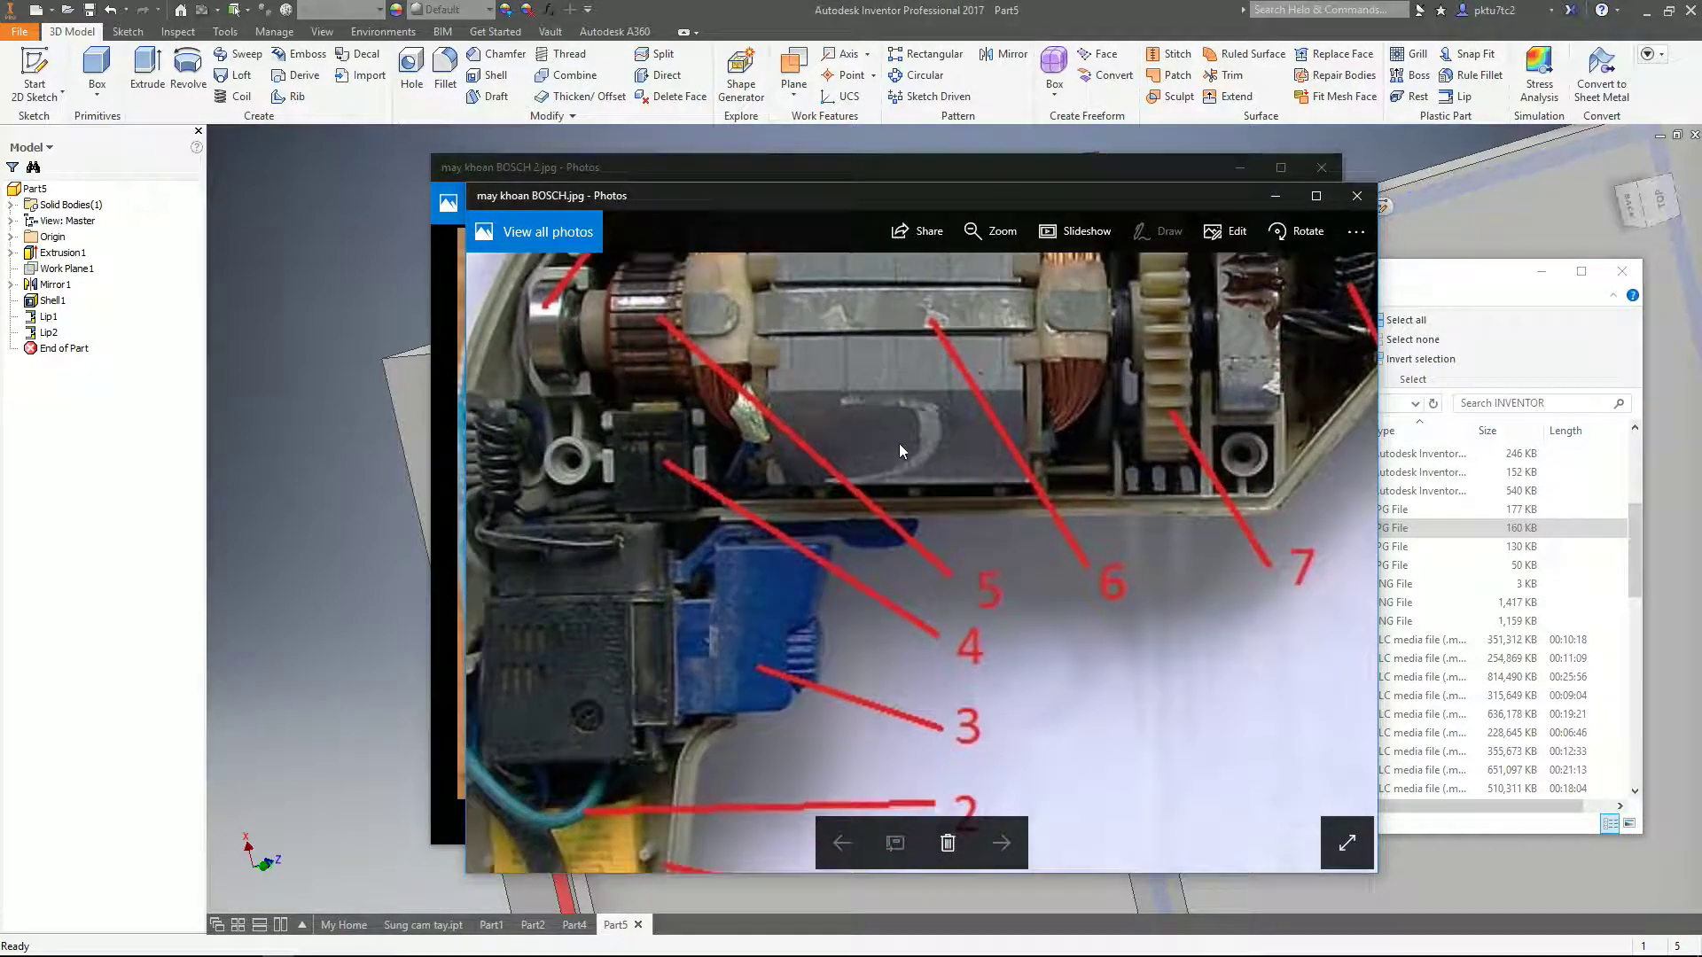
{"action": "scroll", "coordinate": [844, 504], "scroll_direction": "up", "scroll_amount": 2}
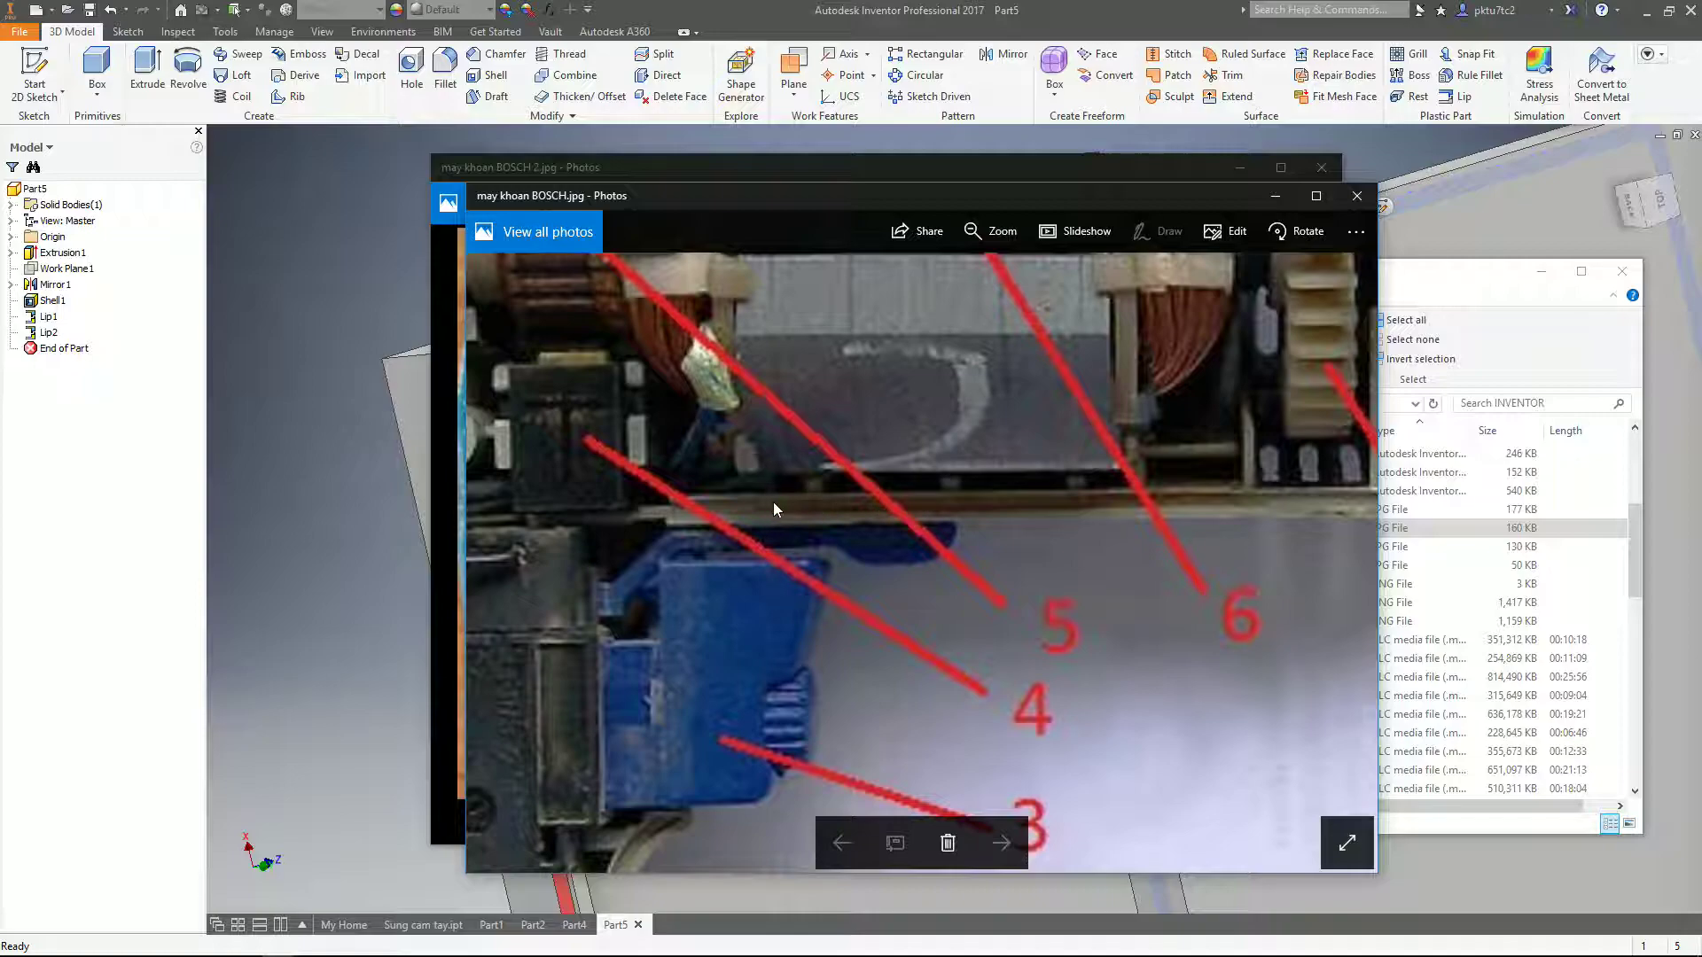
- Minimize the photo and folder windows and return to the two enclosure halves in Inventor
{"action": "left_click", "coordinate": [1275, 196]}
{"action": "left_click", "coordinate": [1243, 170]}
{"action": "left_click", "coordinate": [1539, 272]}
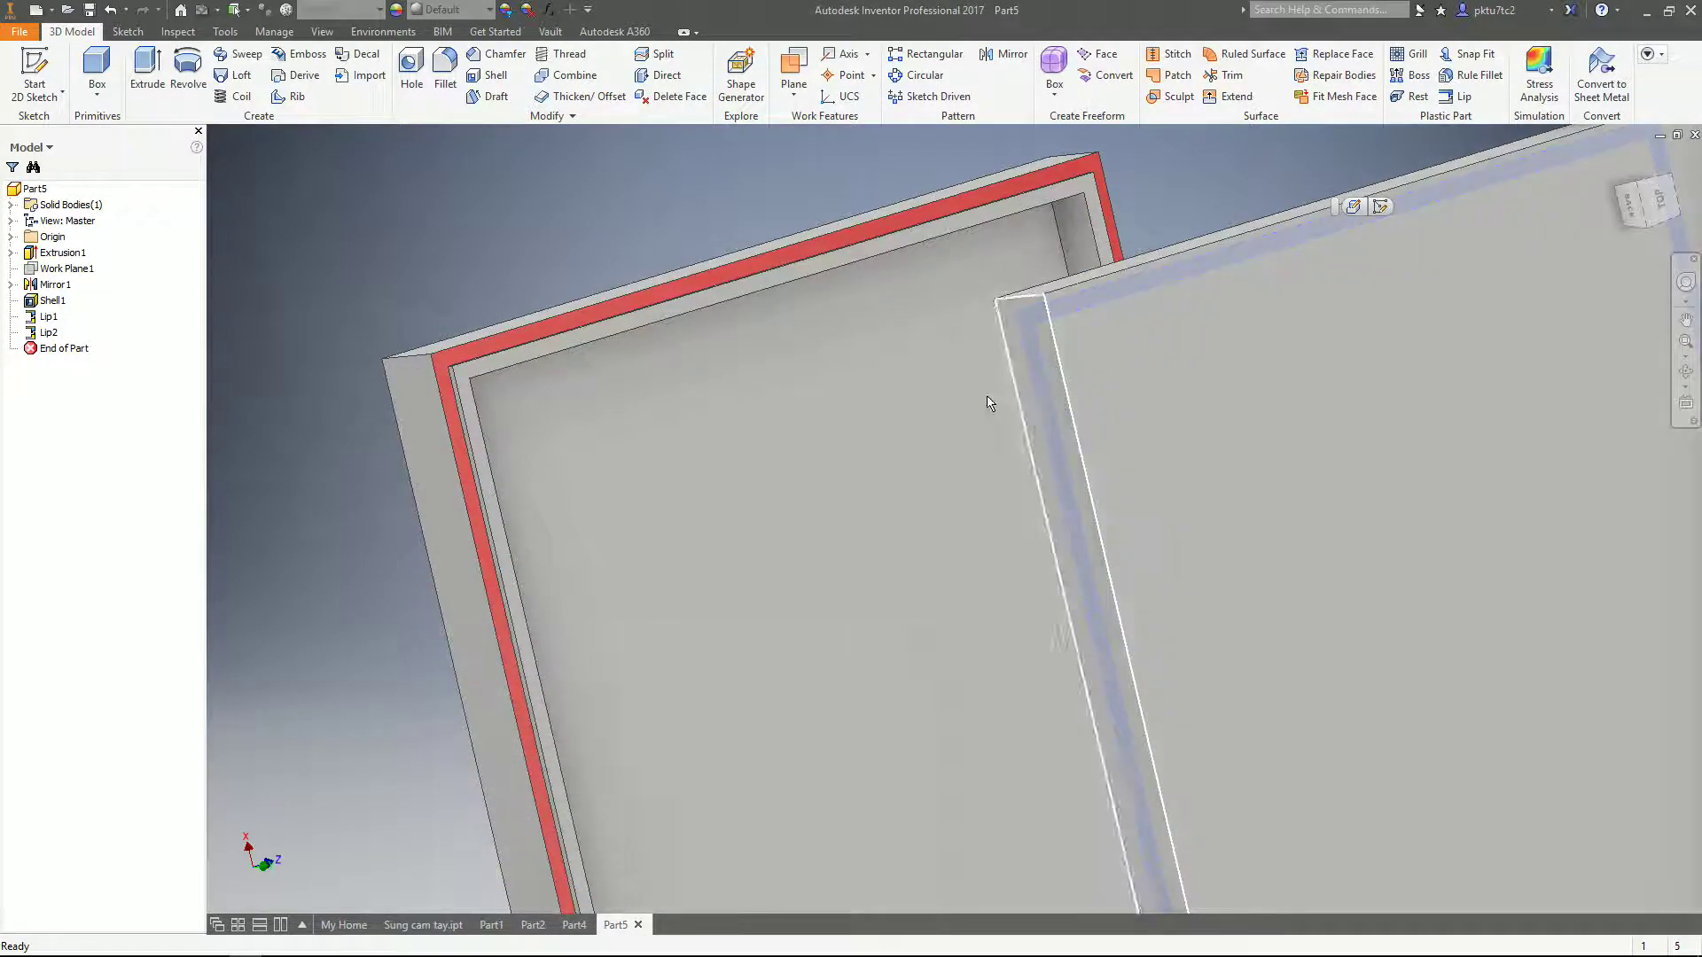
{"action": "scroll", "coordinate": [873, 396], "scroll_direction": "up", "scroll_amount": 3}
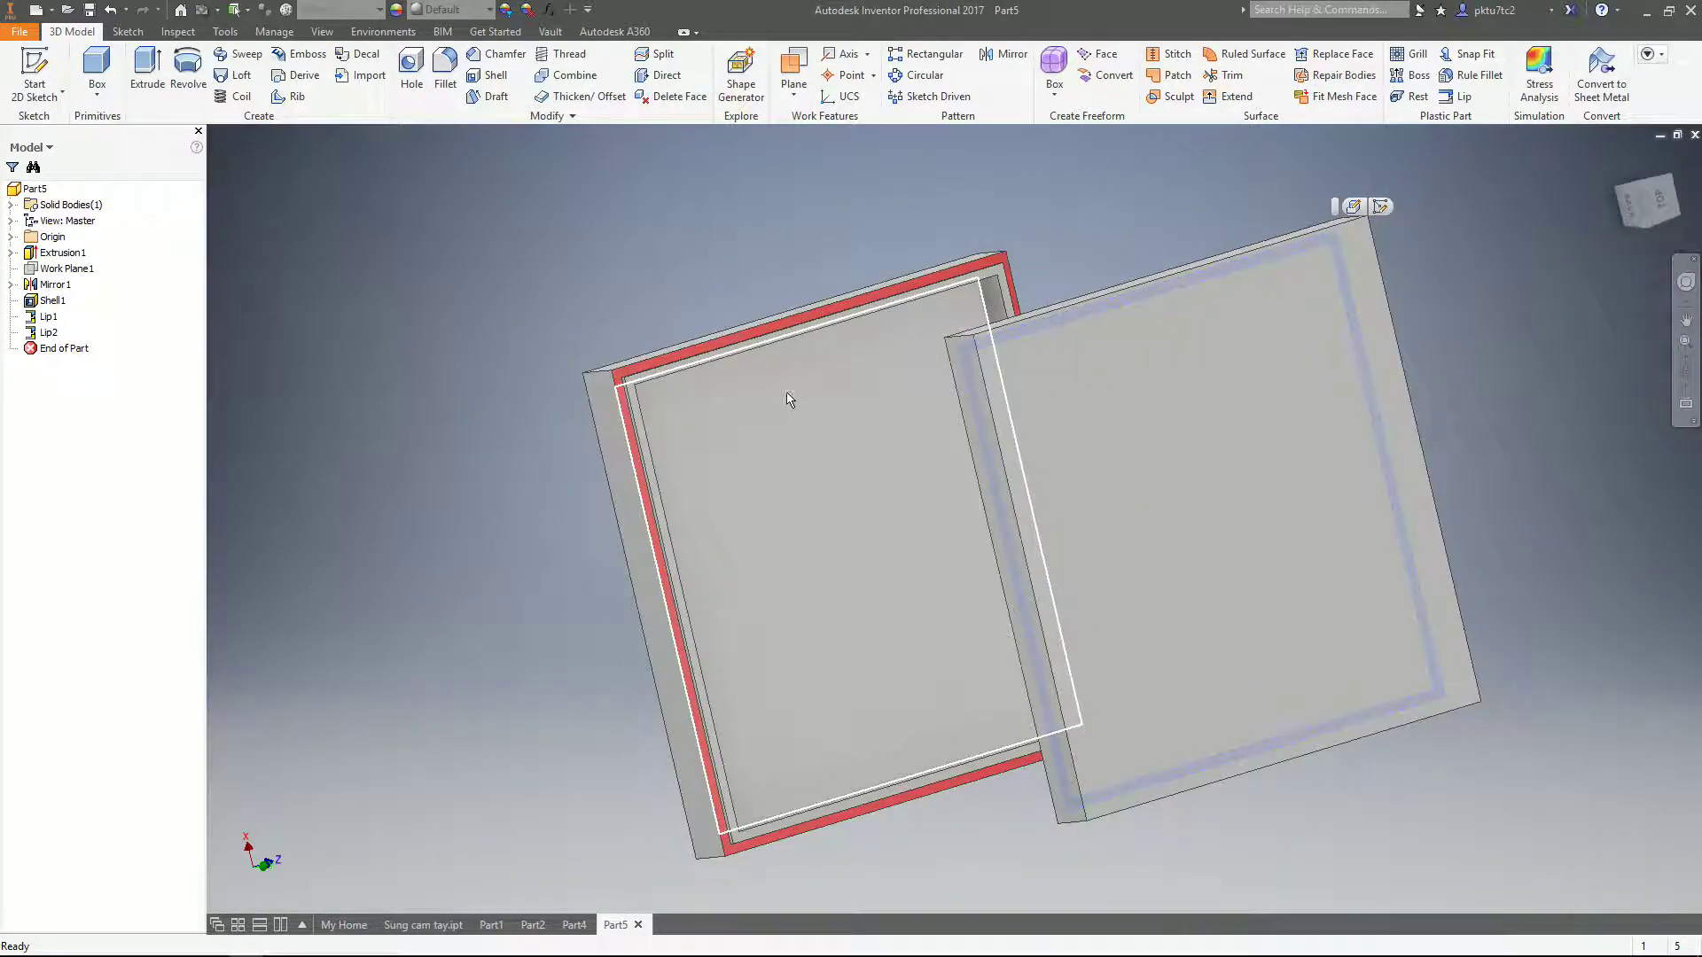
- Delete the two existing lip features, Lip1 and Lip2, from the part
{"action": "left_click", "coordinate": [48, 316]}
{"action": "left_click", "coordinate": [47, 333], "text": "ctrl"}
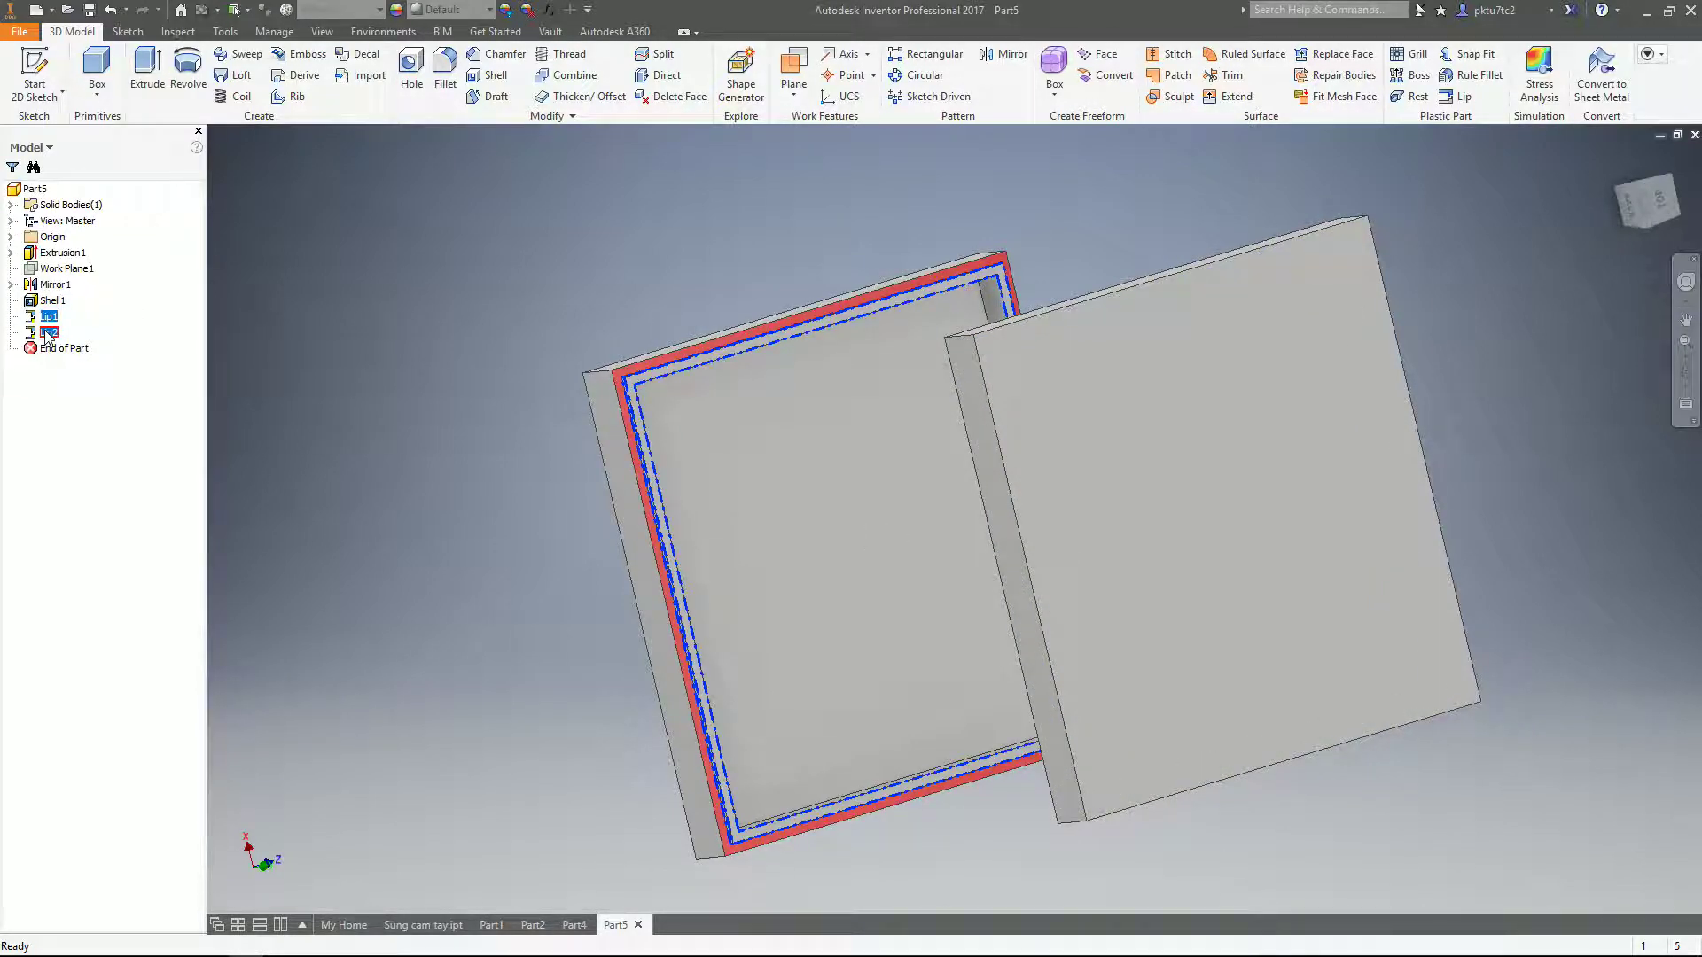
{"action": "right_click", "coordinate": [47, 333]}
{"action": "left_click", "coordinate": [79, 358]}
- Start a lip on the lower half's red rim, choosing the rim's outer edges as the path
{"action": "mouse_move", "coordinate": [900, 443]}
{"action": "middle_mouse_down", "text": "shift"}
{"action": "mouse_move", "coordinate": [1018, 486]}
{"action": "mouse_move", "coordinate": [1227, 482]}
{"action": "mouse_move", "coordinate": [1204, 456]}
{"action": "mouse_move", "coordinate": [898, 467]}
{"action": "mouse_move", "coordinate": [904, 441]}
{"action": "middle_mouse_up", "text": "shift"}
{"action": "scroll", "coordinate": [901, 414], "scroll_direction": "down", "scroll_amount": 3}
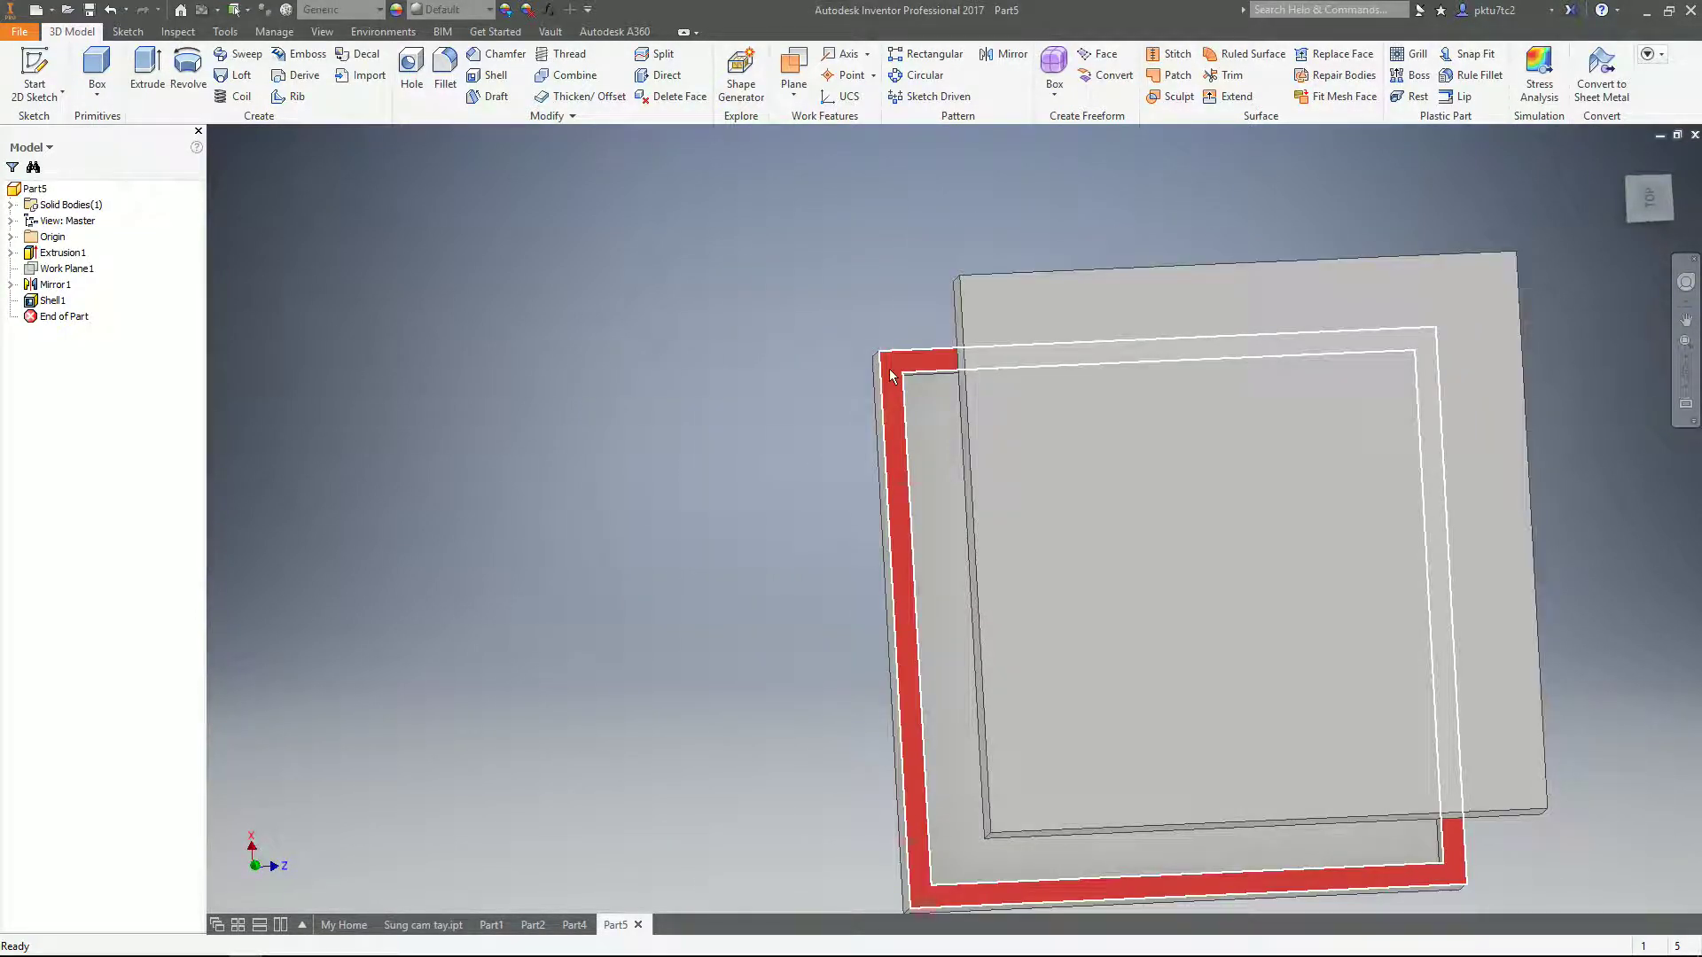
{"action": "scroll", "coordinate": [891, 376], "scroll_direction": "down", "scroll_amount": 3}
{"action": "scroll", "coordinate": [668, 304], "scroll_direction": "down", "scroll_amount": 2}
{"action": "left_click", "coordinate": [1462, 96]}
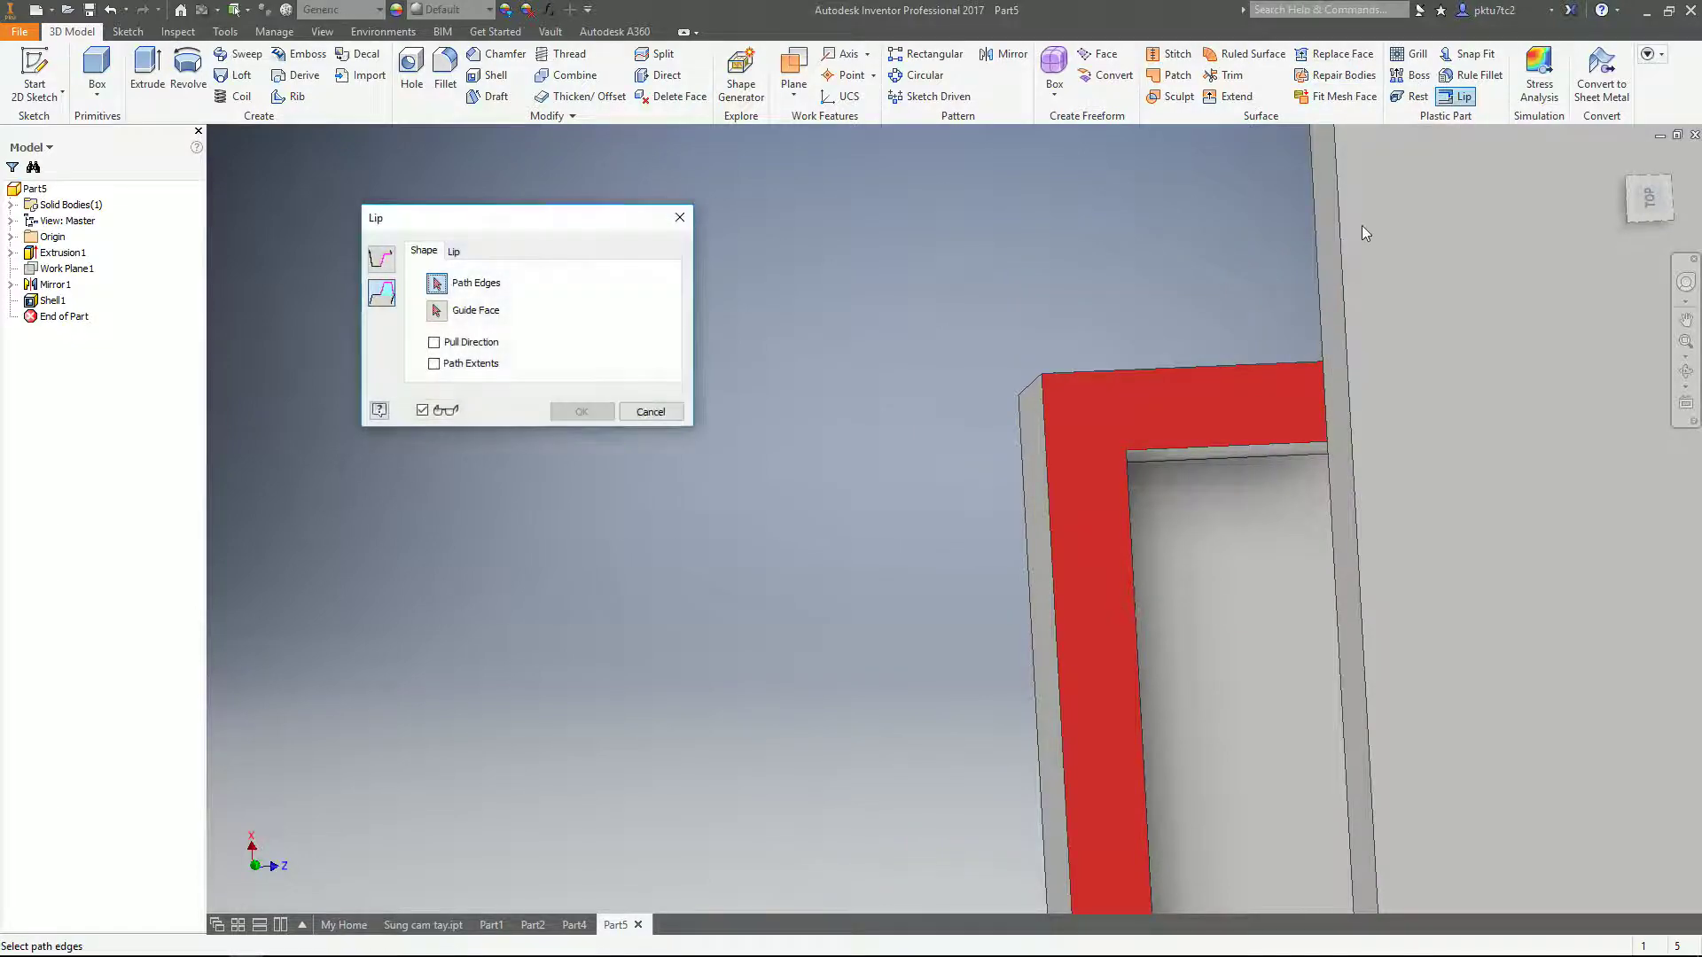
{"action": "middle_click_drag", "start_coordinate": [1007, 480], "coordinate": [904, 442]}
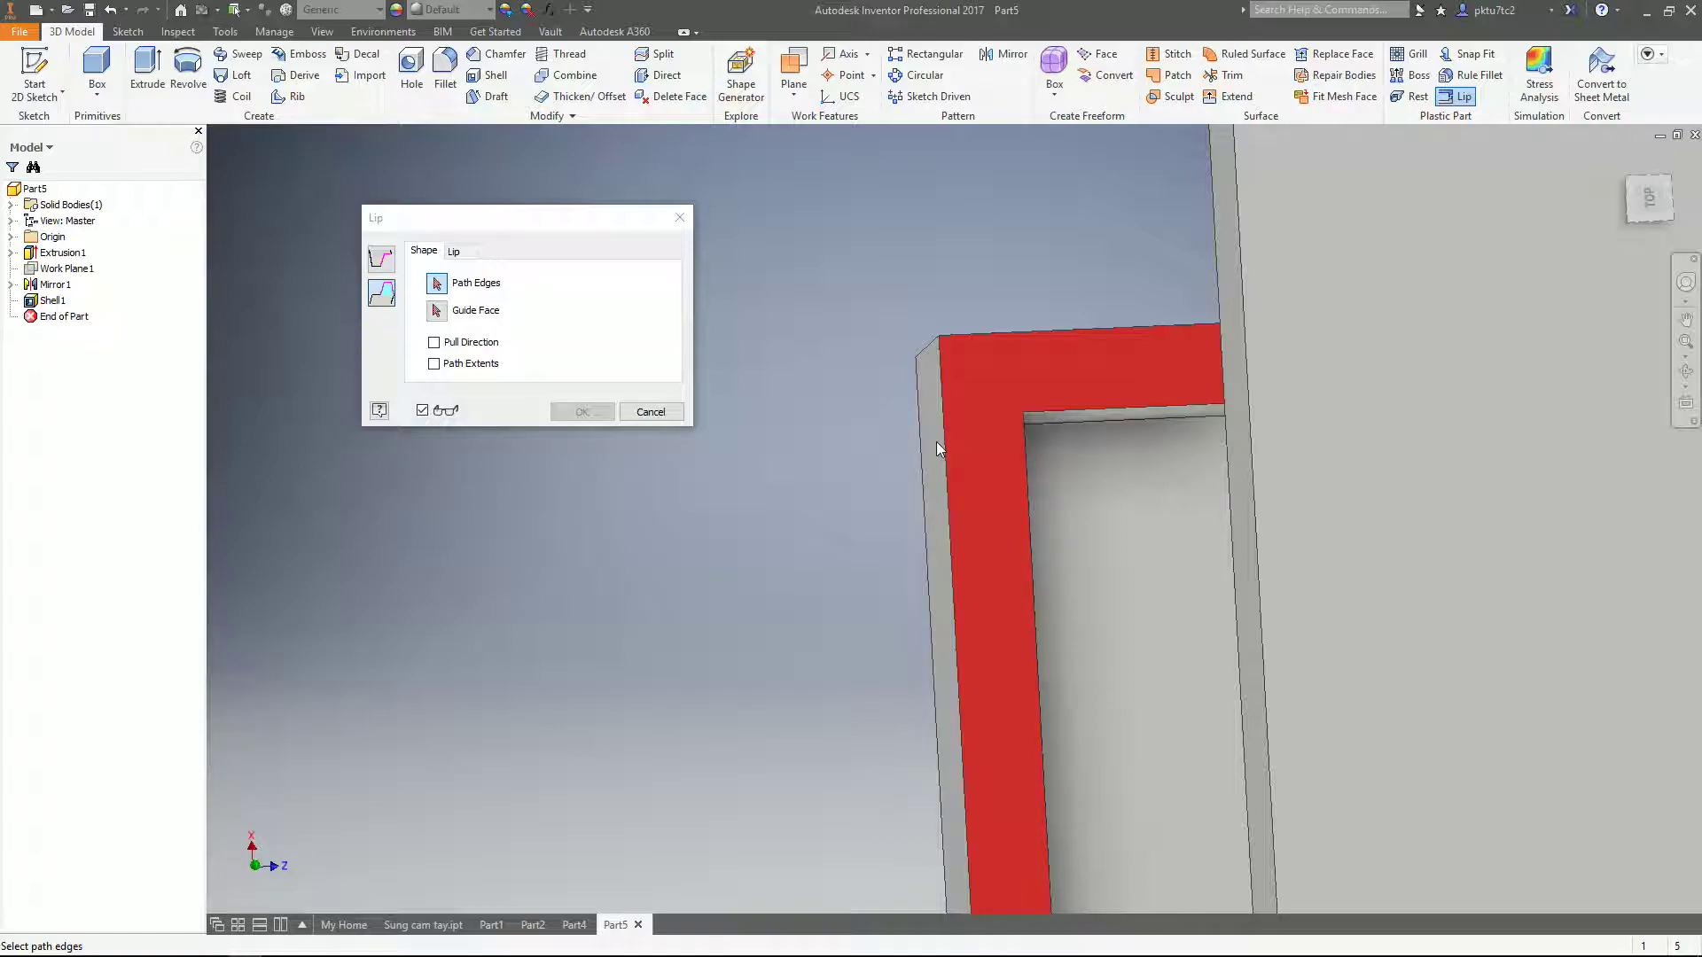
{"action": "left_click", "coordinate": [1058, 333]}
{"action": "middle_click_drag", "start_coordinate": [1161, 416], "coordinate": [1128, 399], "text": "shift"}
{"action": "left_click", "coordinate": [1127, 398]}
{"action": "scroll", "coordinate": [1110, 516], "scroll_direction": "up", "scroll_amount": 5}
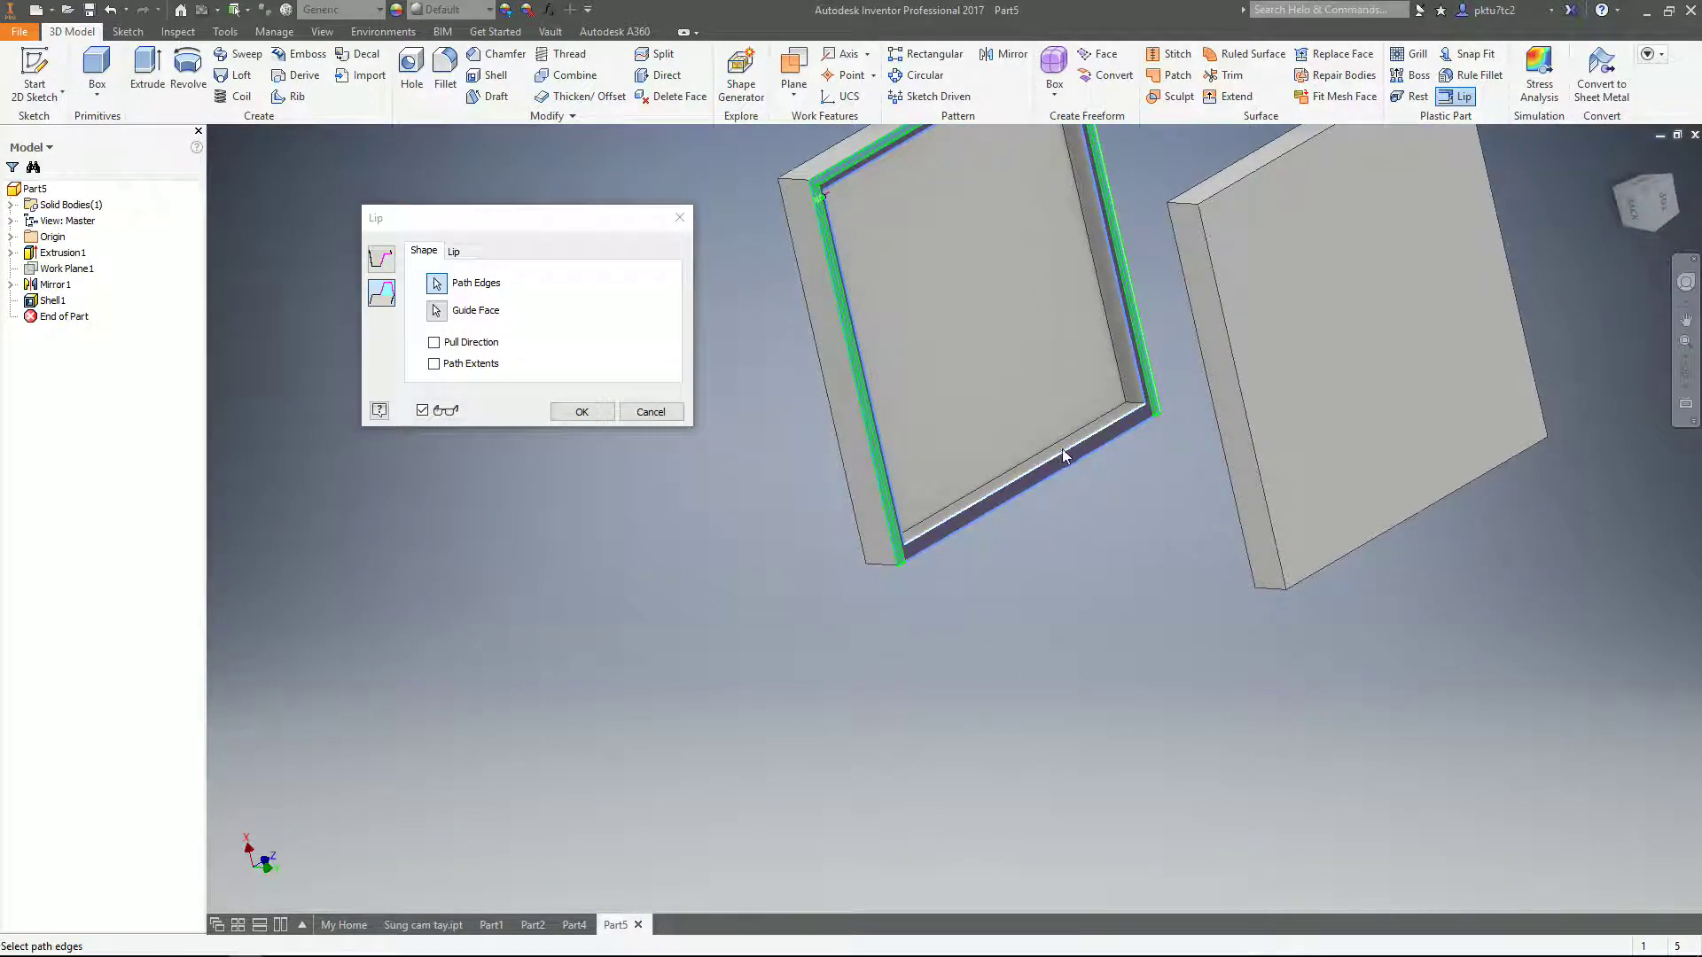
{"action": "scroll", "coordinate": [1062, 449], "scroll_direction": "down", "scroll_amount": 3}
{"action": "left_click", "coordinate": [1039, 500]}
{"action": "middle_click_drag", "start_coordinate": [940, 553], "coordinate": [1158, 911]}
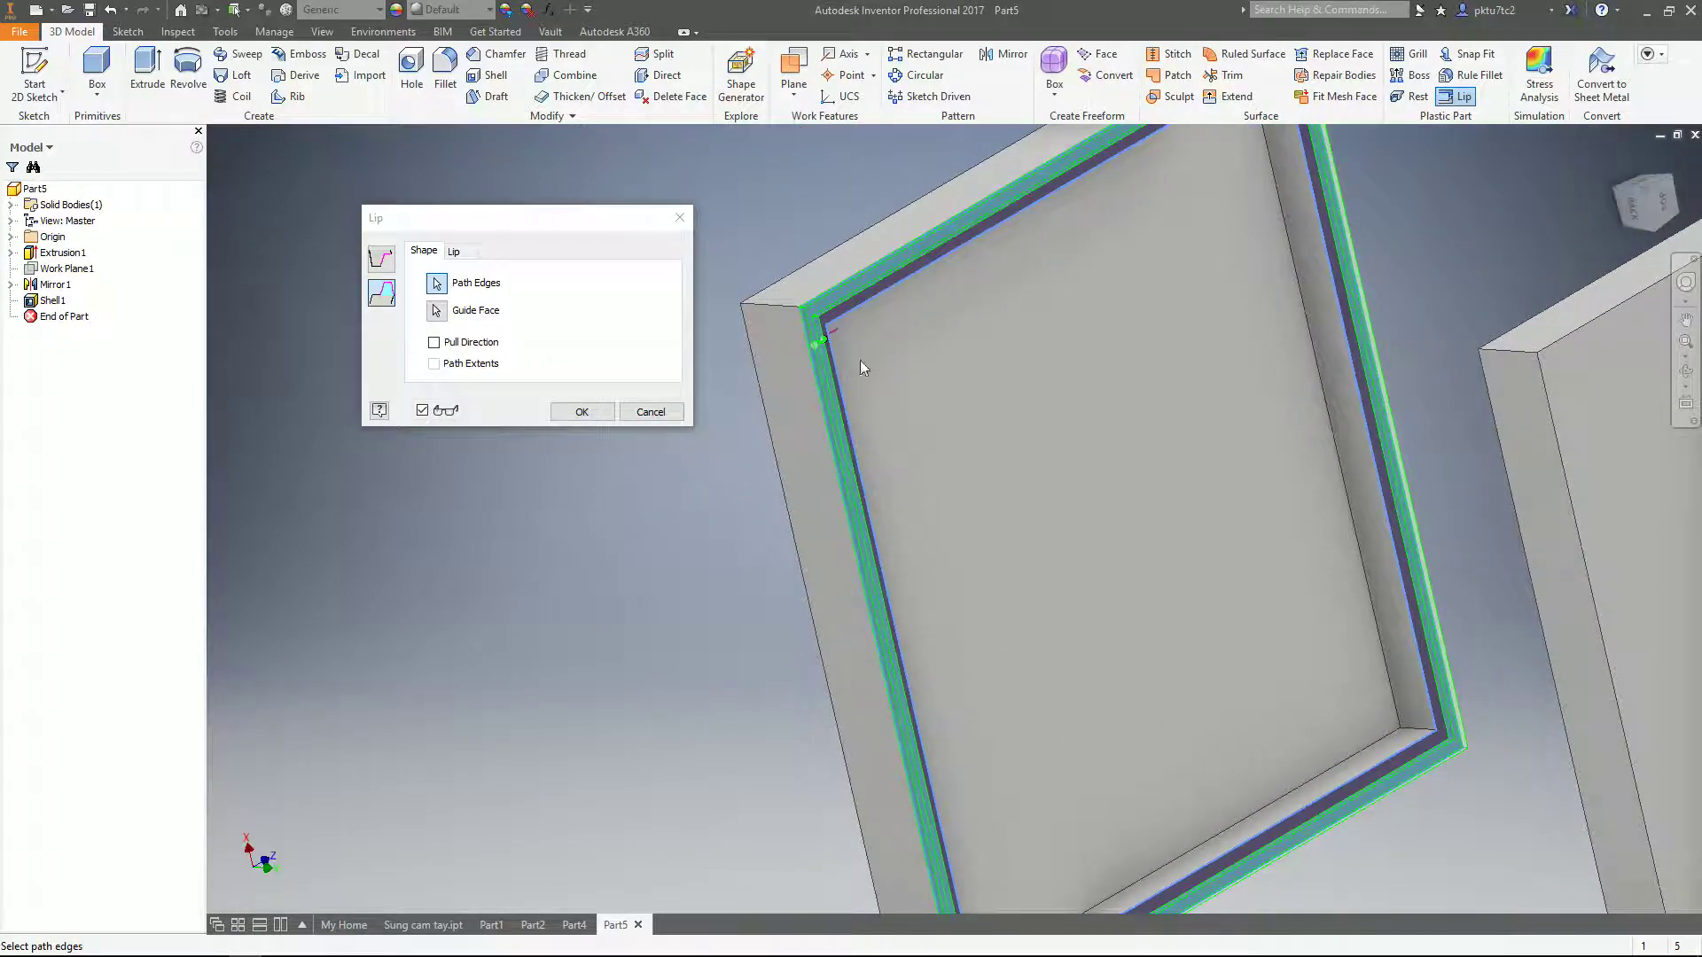
{"action": "scroll", "coordinate": [860, 363], "scroll_direction": "down", "scroll_amount": 3}
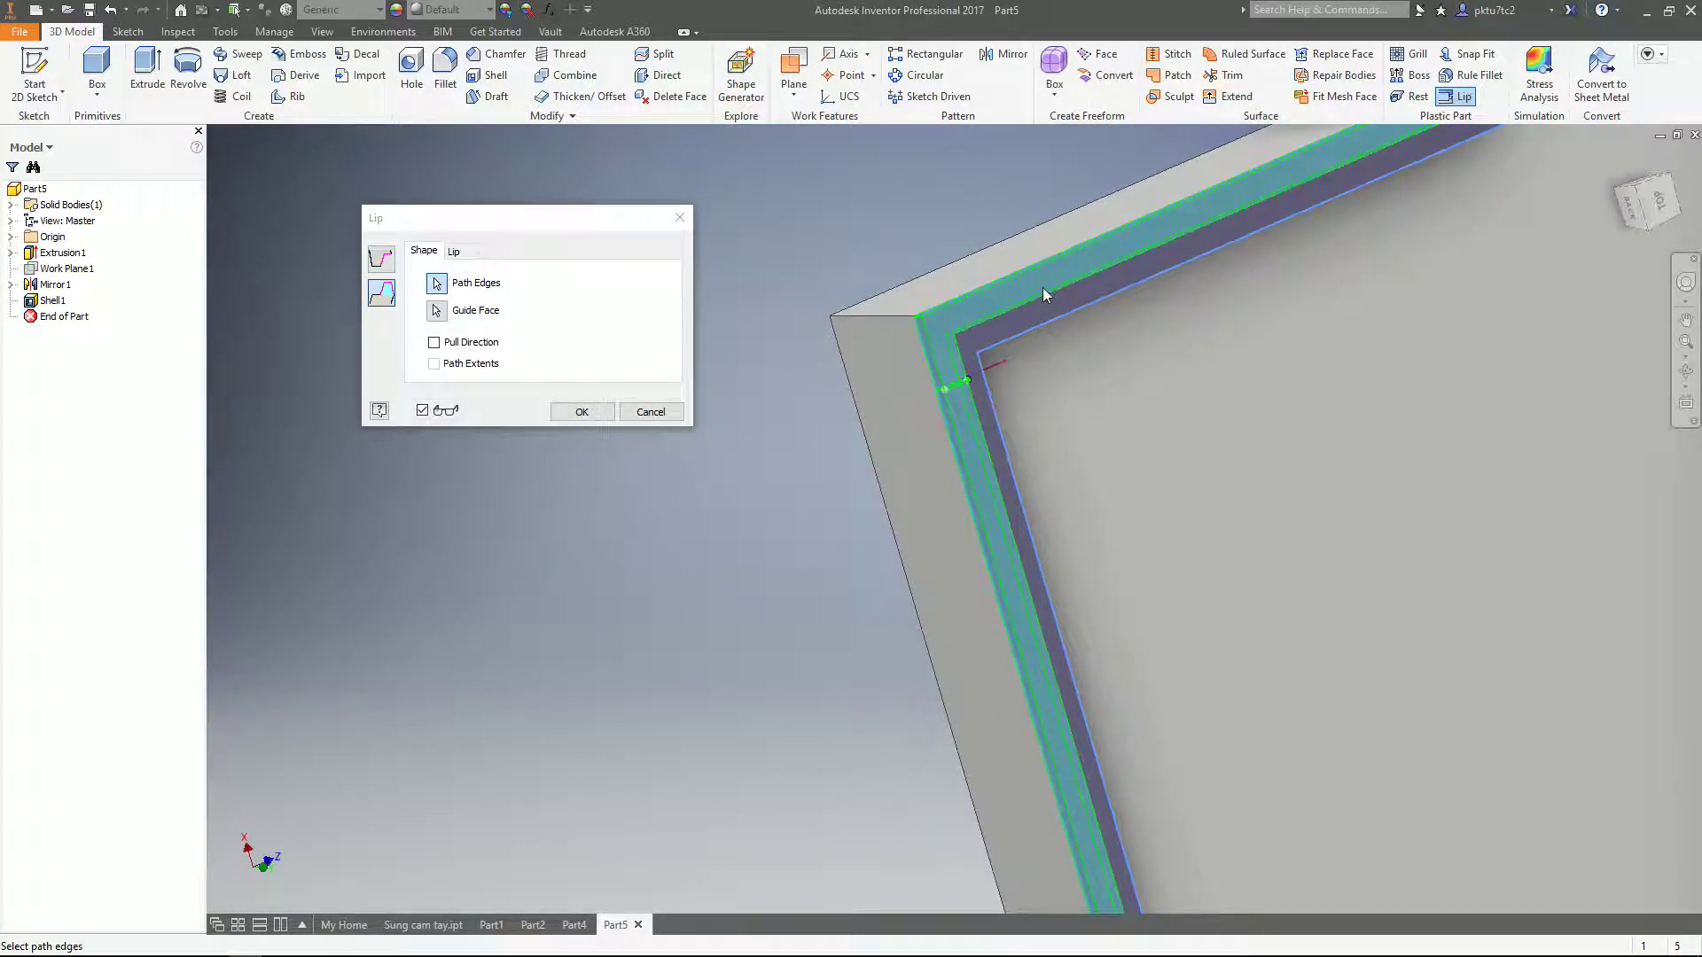
{"action": "scroll", "coordinate": [935, 355], "scroll_direction": "up", "scroll_amount": 3}
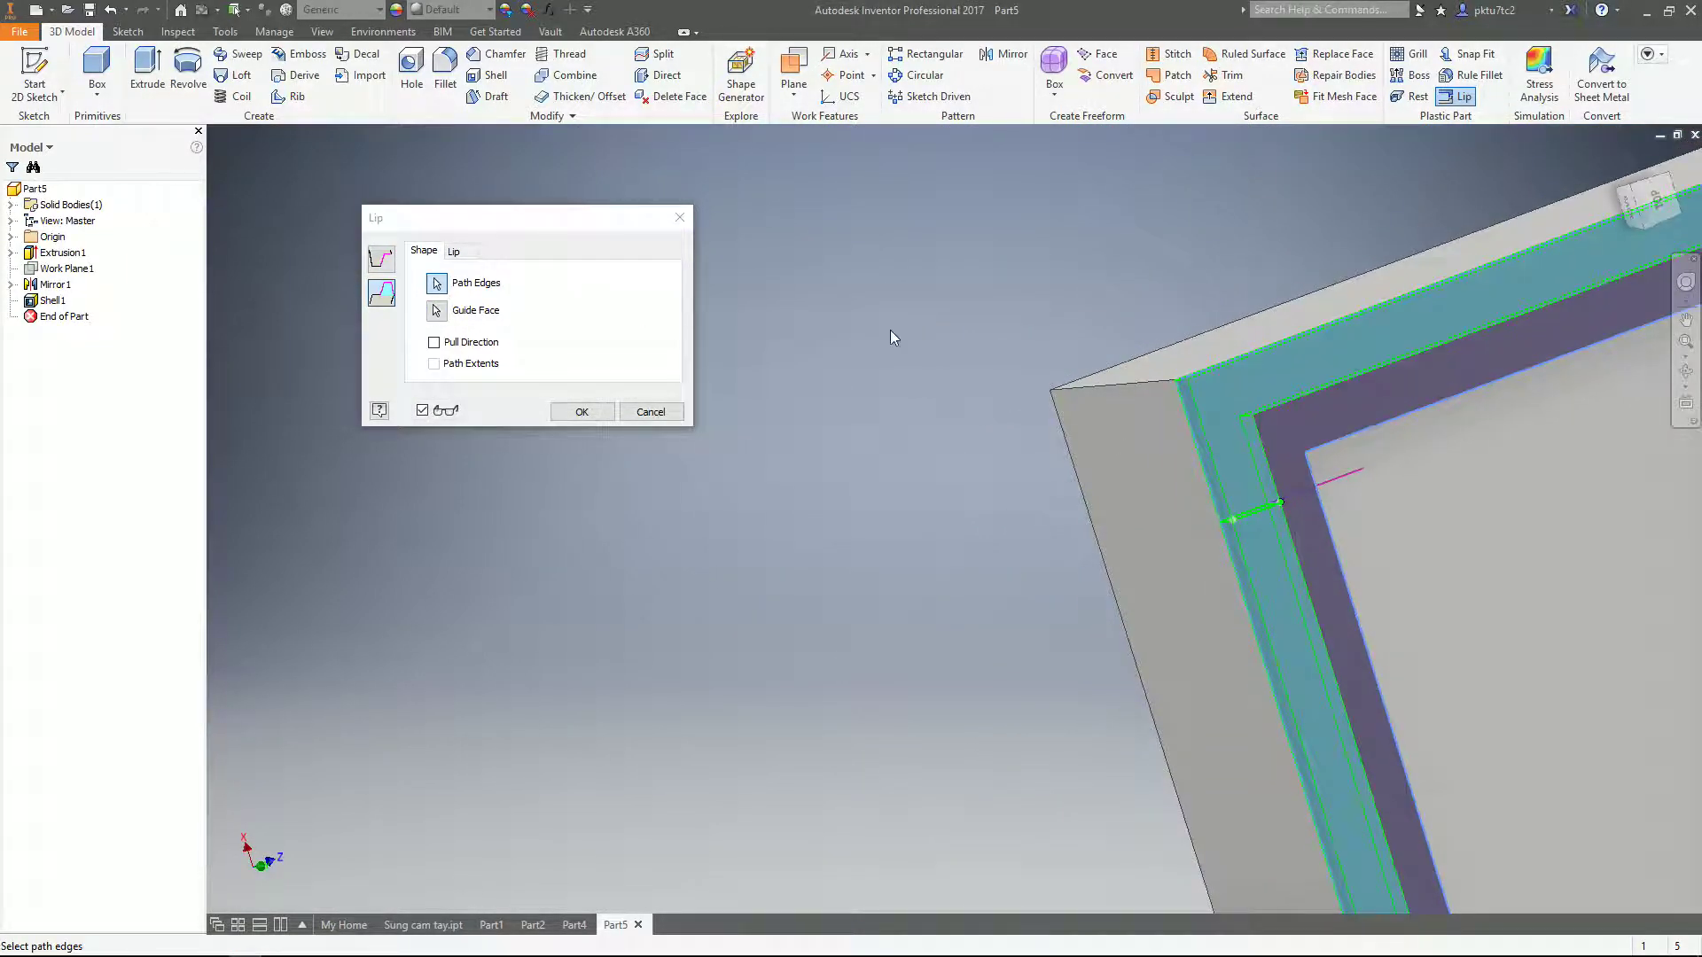
- Set the lip's height and width to 1 mm, and create it along the red rim's outer edges
{"action": "left_click", "coordinate": [455, 251]}
{"action": "key", "text": "Tab"}
{"action": "key", "text": "Tab"}
{"action": "key", "text": "Tab"}
{"action": "key", "text": "Tab"}
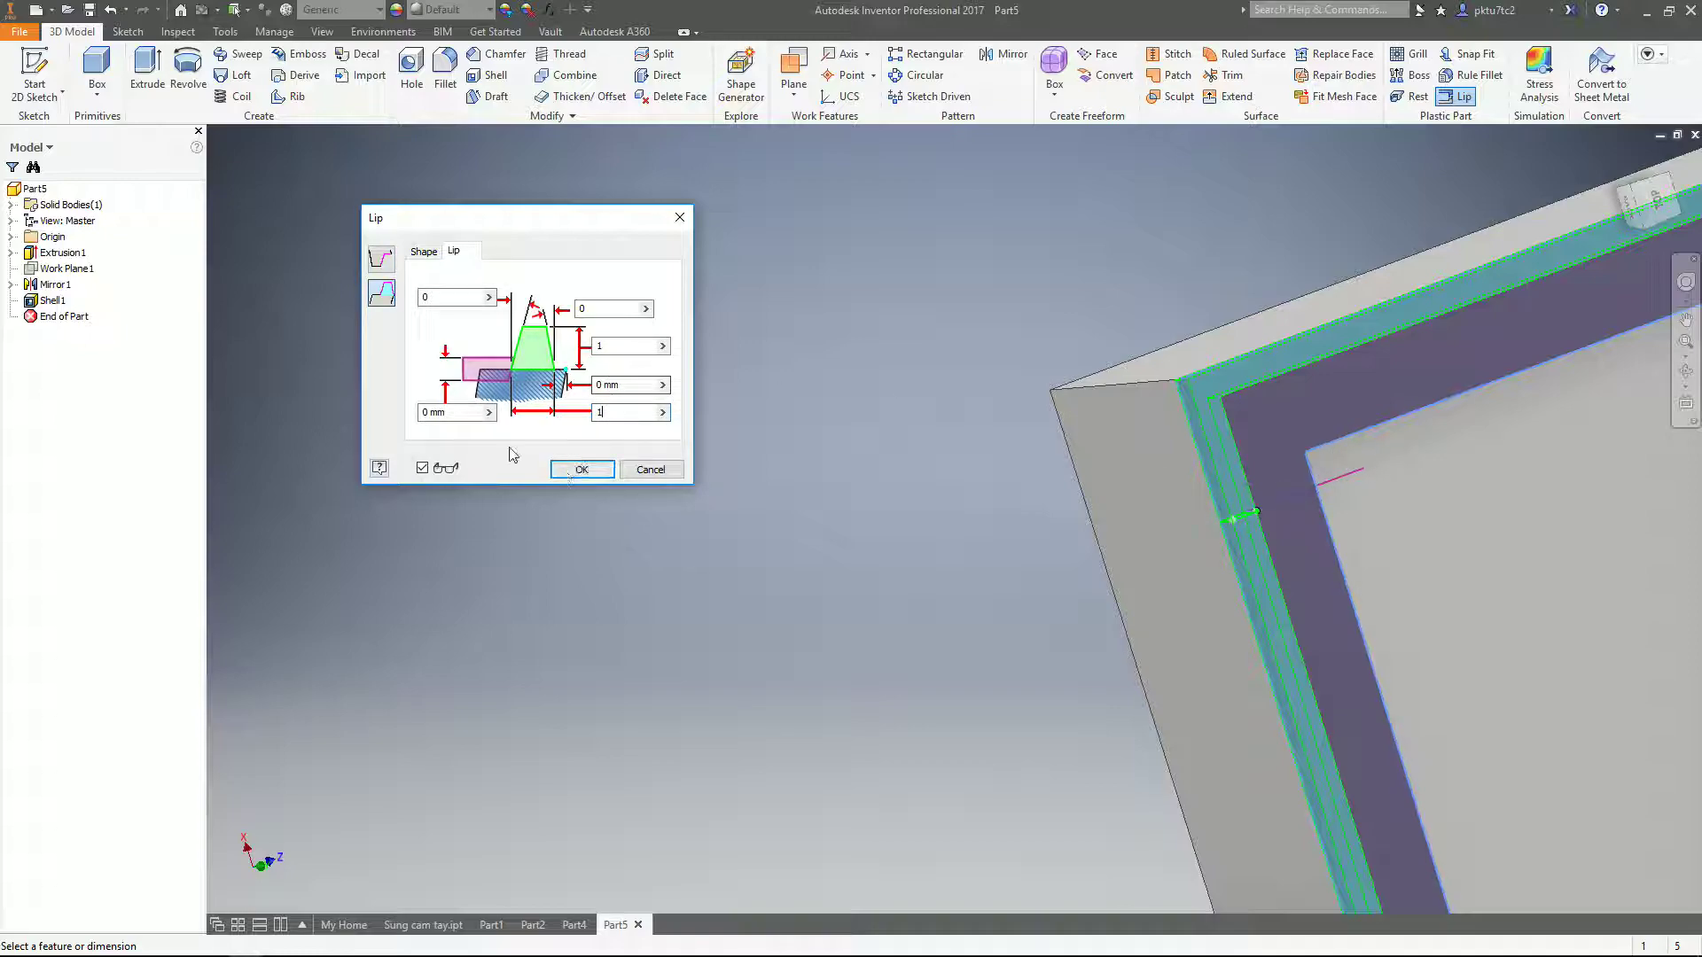
{"action": "left_click", "coordinate": [423, 251]}
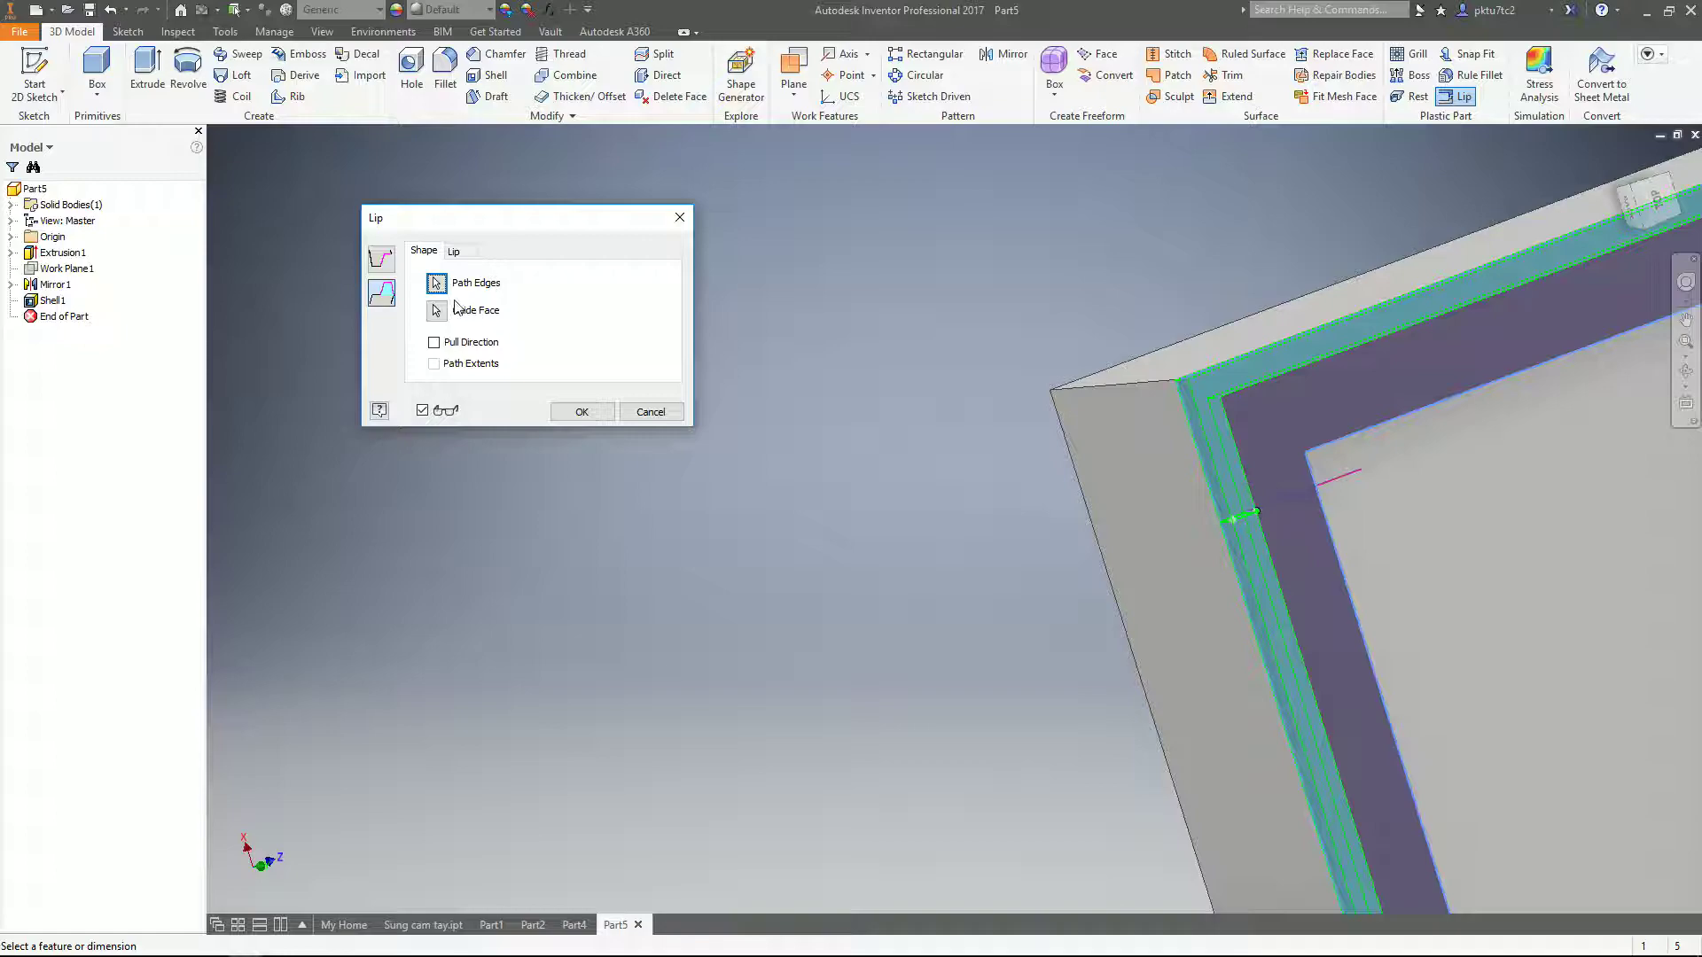
{"action": "left_click", "coordinate": [436, 284]}
{"action": "left_click", "coordinate": [1358, 450]}
{"action": "left_click", "coordinate": [581, 412]}
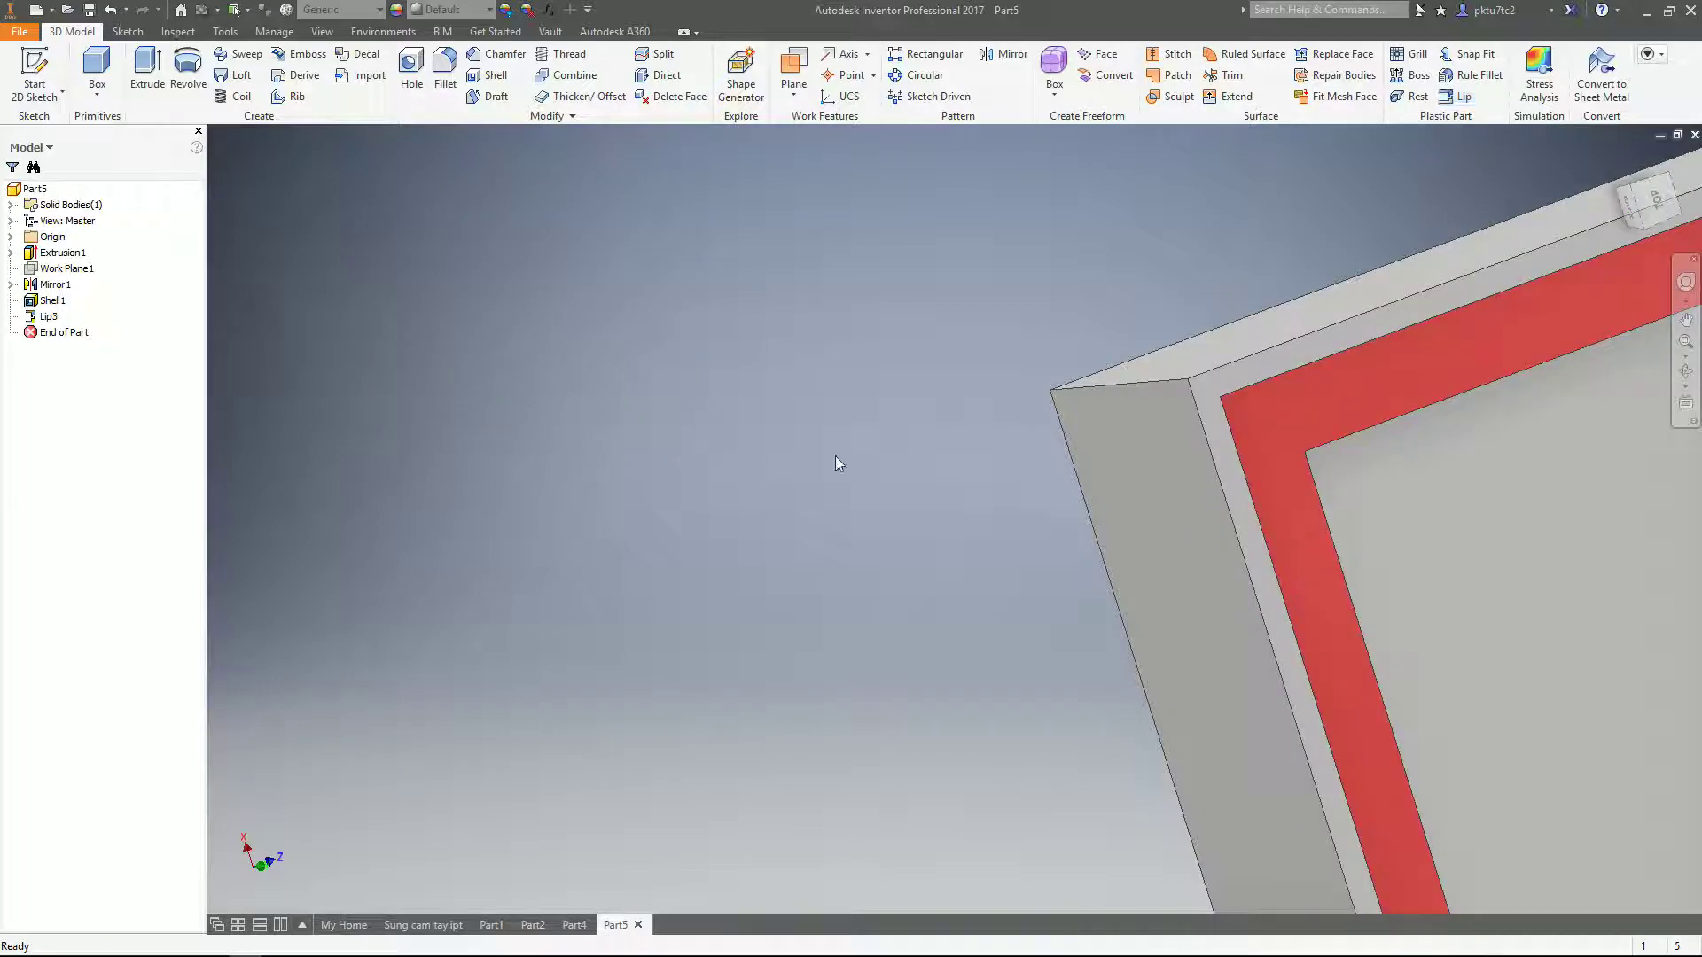
- Start a second lip on the lower half, choosing an inner edge of the red rim as the first path edge
{"action": "scroll", "coordinate": [1290, 539], "scroll_direction": "up", "scroll_amount": 3}
{"action": "middle_click_drag", "start_coordinate": [1287, 545], "coordinate": [780, 397], "text": "shift"}
{"action": "scroll", "coordinate": [1054, 435], "scroll_direction": "down", "scroll_amount": 1}
{"action": "middle_click_drag", "start_coordinate": [984, 412], "coordinate": [984, 406], "text": "shift"}
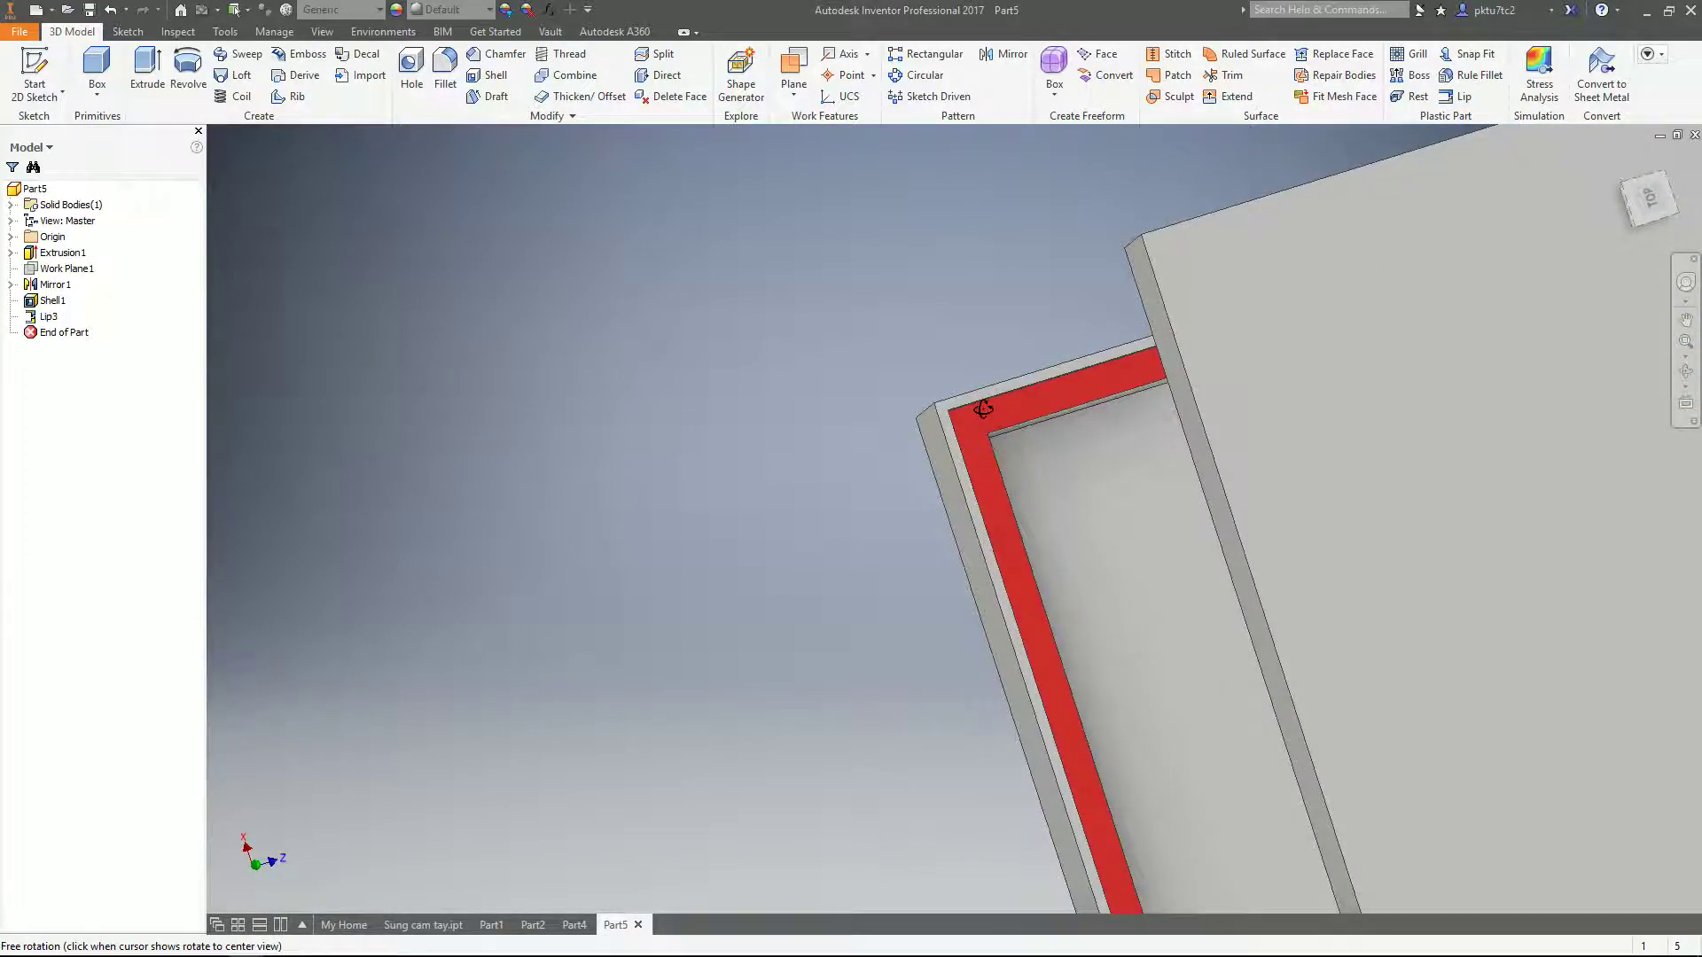
{"action": "scroll", "coordinate": [983, 407], "scroll_direction": "down", "scroll_amount": 5}
{"action": "middle_click_drag", "start_coordinate": [1008, 493], "coordinate": [924, 393]}
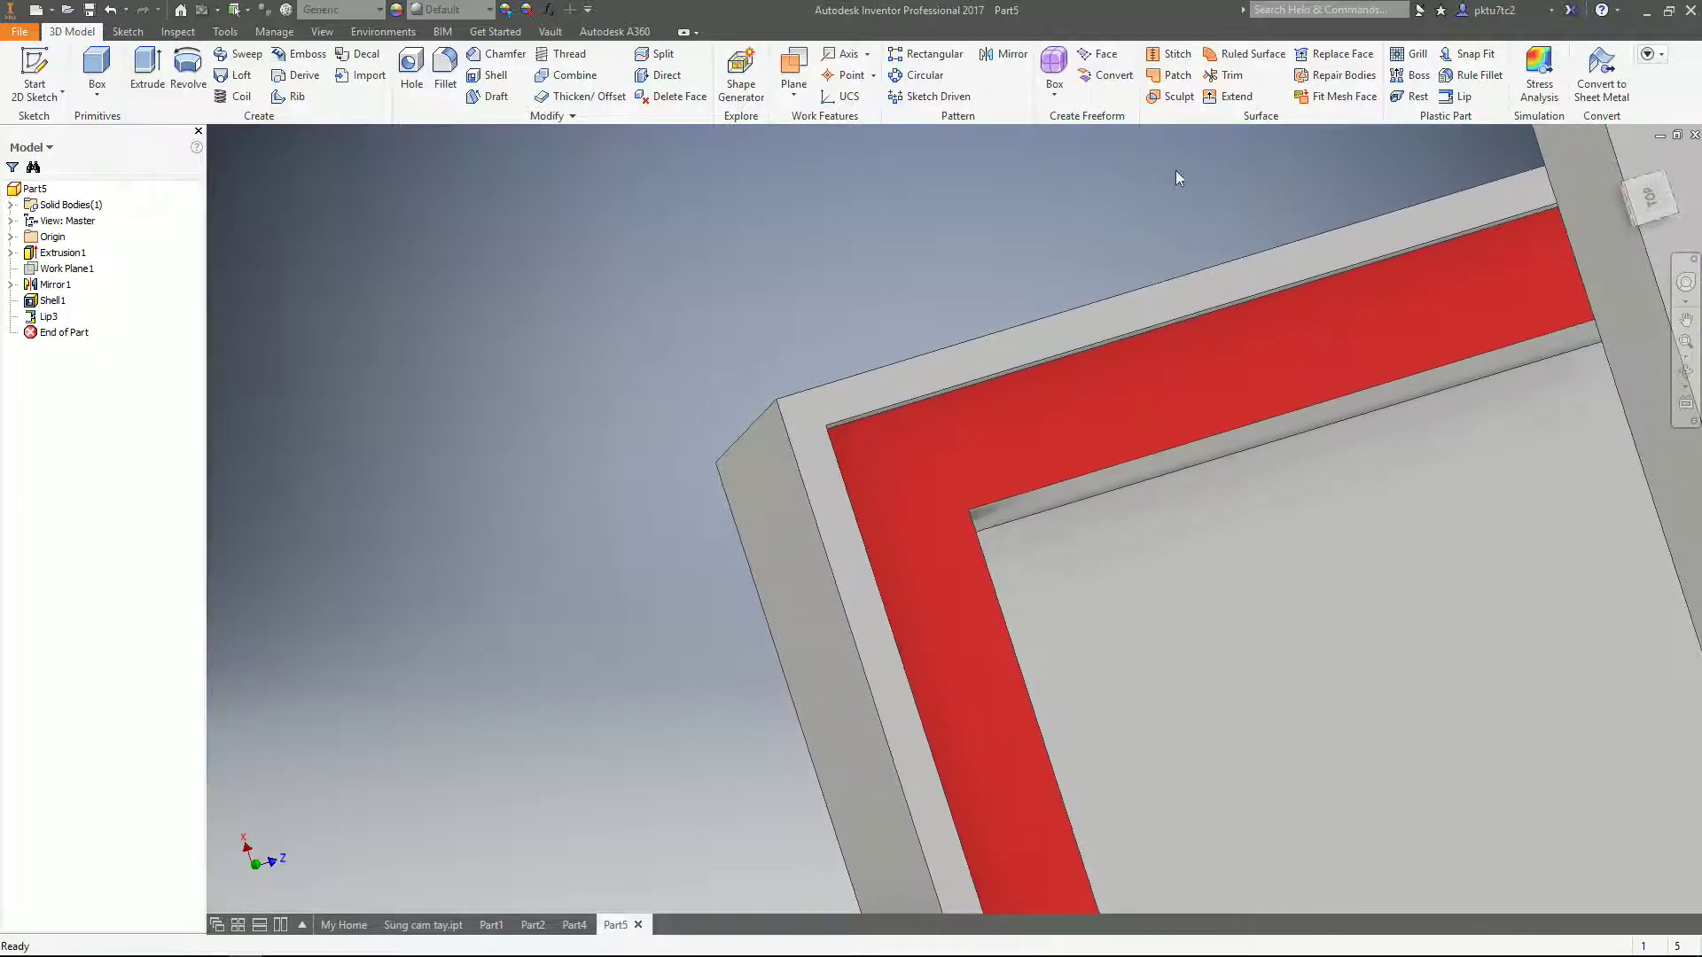
{"action": "left_click", "coordinate": [1457, 97]}
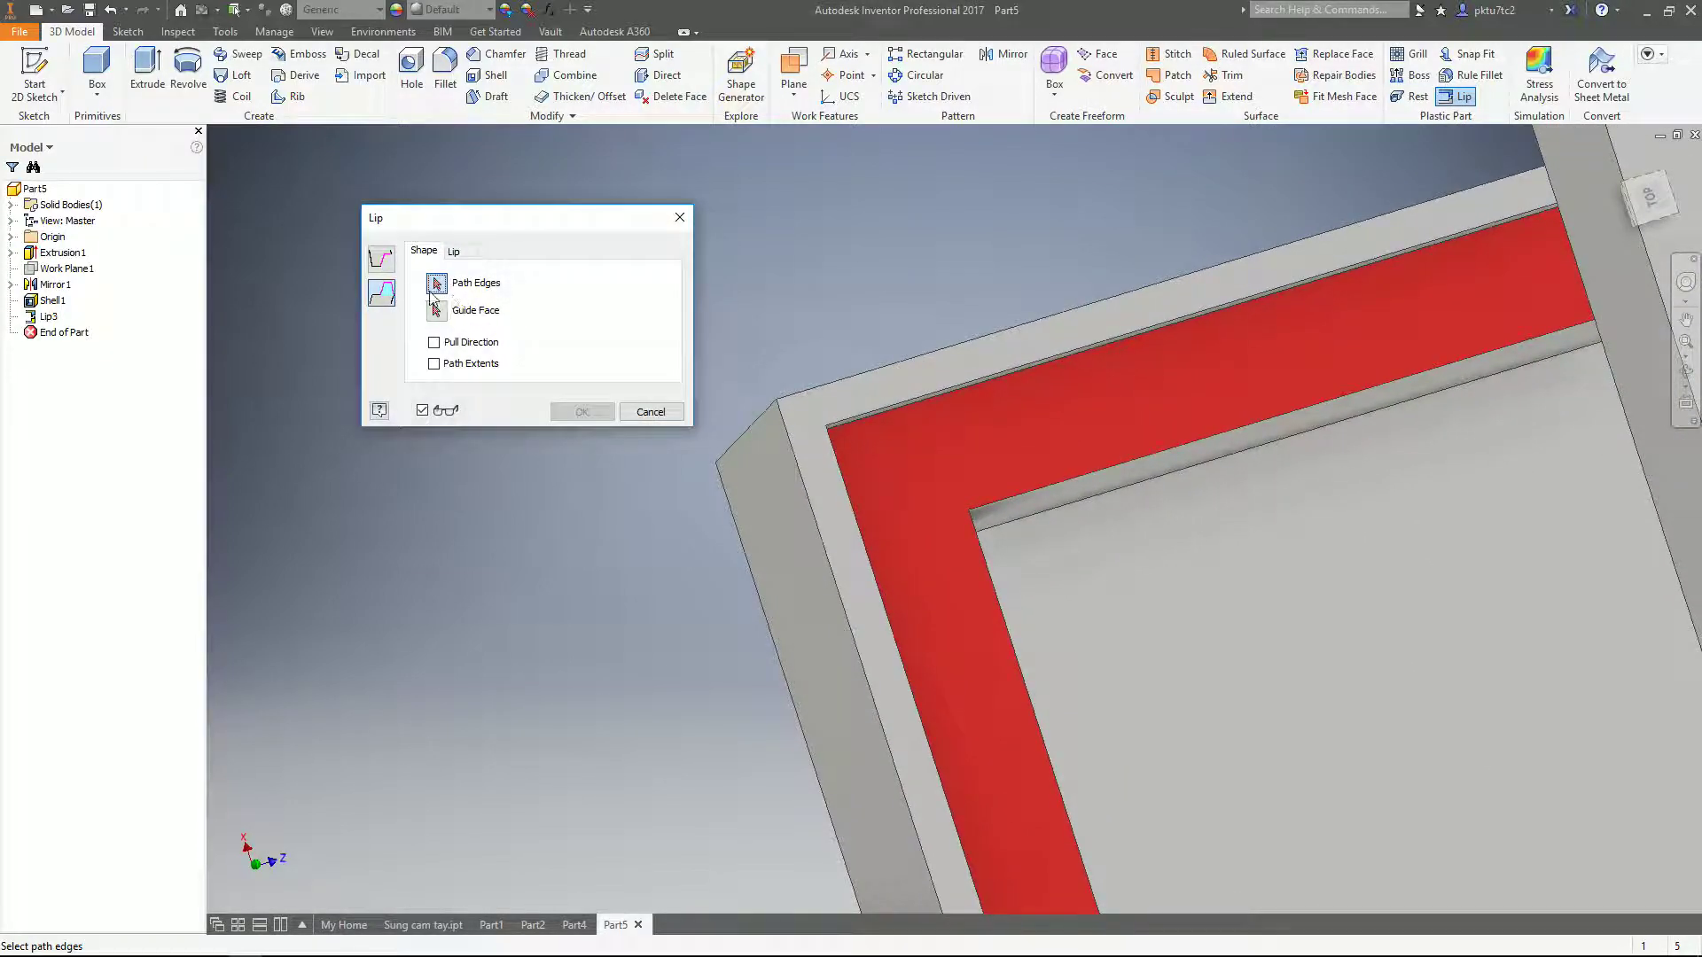
{"action": "left_click", "coordinate": [985, 562]}
- Add the remaining inner edges of the red rim to the second lip's path to close the loop
{"action": "scroll", "coordinate": [1016, 586], "scroll_direction": "up", "scroll_amount": 3}
{"action": "middle_click_drag", "start_coordinate": [1145, 658], "coordinate": [920, 202]}
{"action": "scroll", "coordinate": [974, 328], "scroll_direction": "up", "scroll_amount": 2}
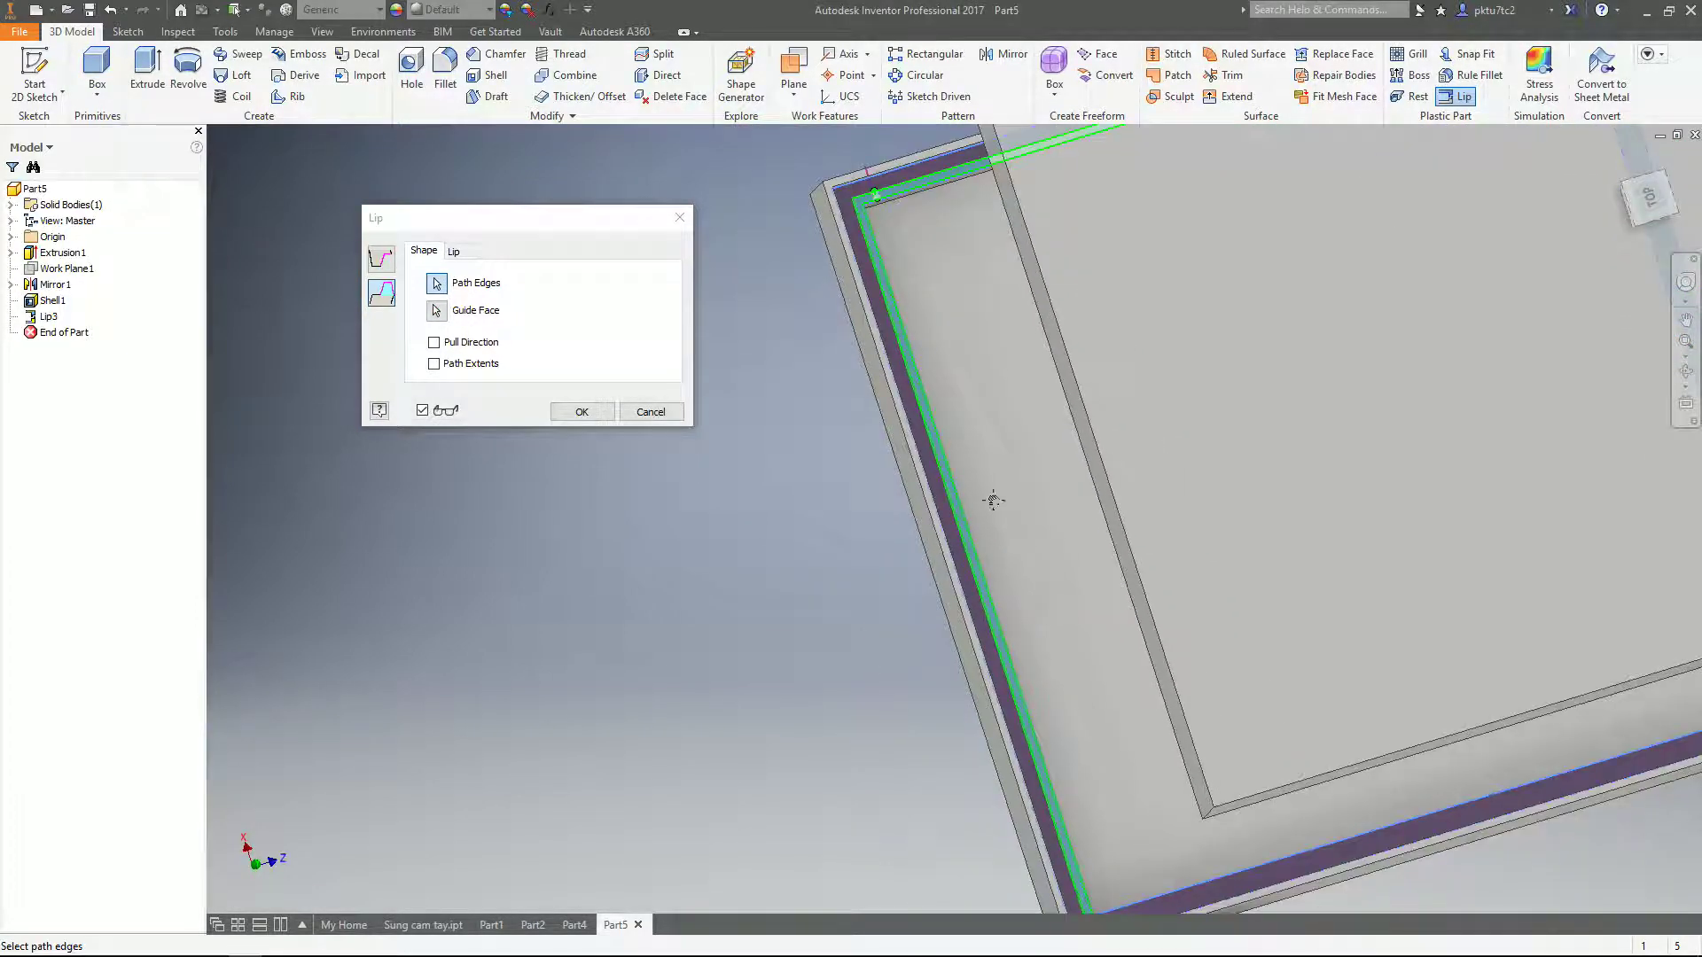
{"action": "middle_click_drag", "start_coordinate": [1204, 846], "coordinate": [1010, 509]}
{"action": "left_click", "coordinate": [1017, 529]}
{"action": "scroll", "coordinate": [1349, 426], "scroll_direction": "up", "scroll_amount": 3}
{"action": "middle_click_drag", "start_coordinate": [1388, 413], "coordinate": [1195, 581]}
{"action": "mouse_move", "coordinate": [1246, 535]}
{"action": "middle_mouse_down", "text": "shift"}
{"action": "mouse_move", "coordinate": [1257, 526]}
{"action": "mouse_move", "coordinate": [1223, 486]}
{"action": "mouse_move", "coordinate": [1265, 531]}
{"action": "middle_mouse_up", "text": "shift"}
{"action": "scroll", "coordinate": [1276, 550], "scroll_direction": "up", "scroll_amount": 4}
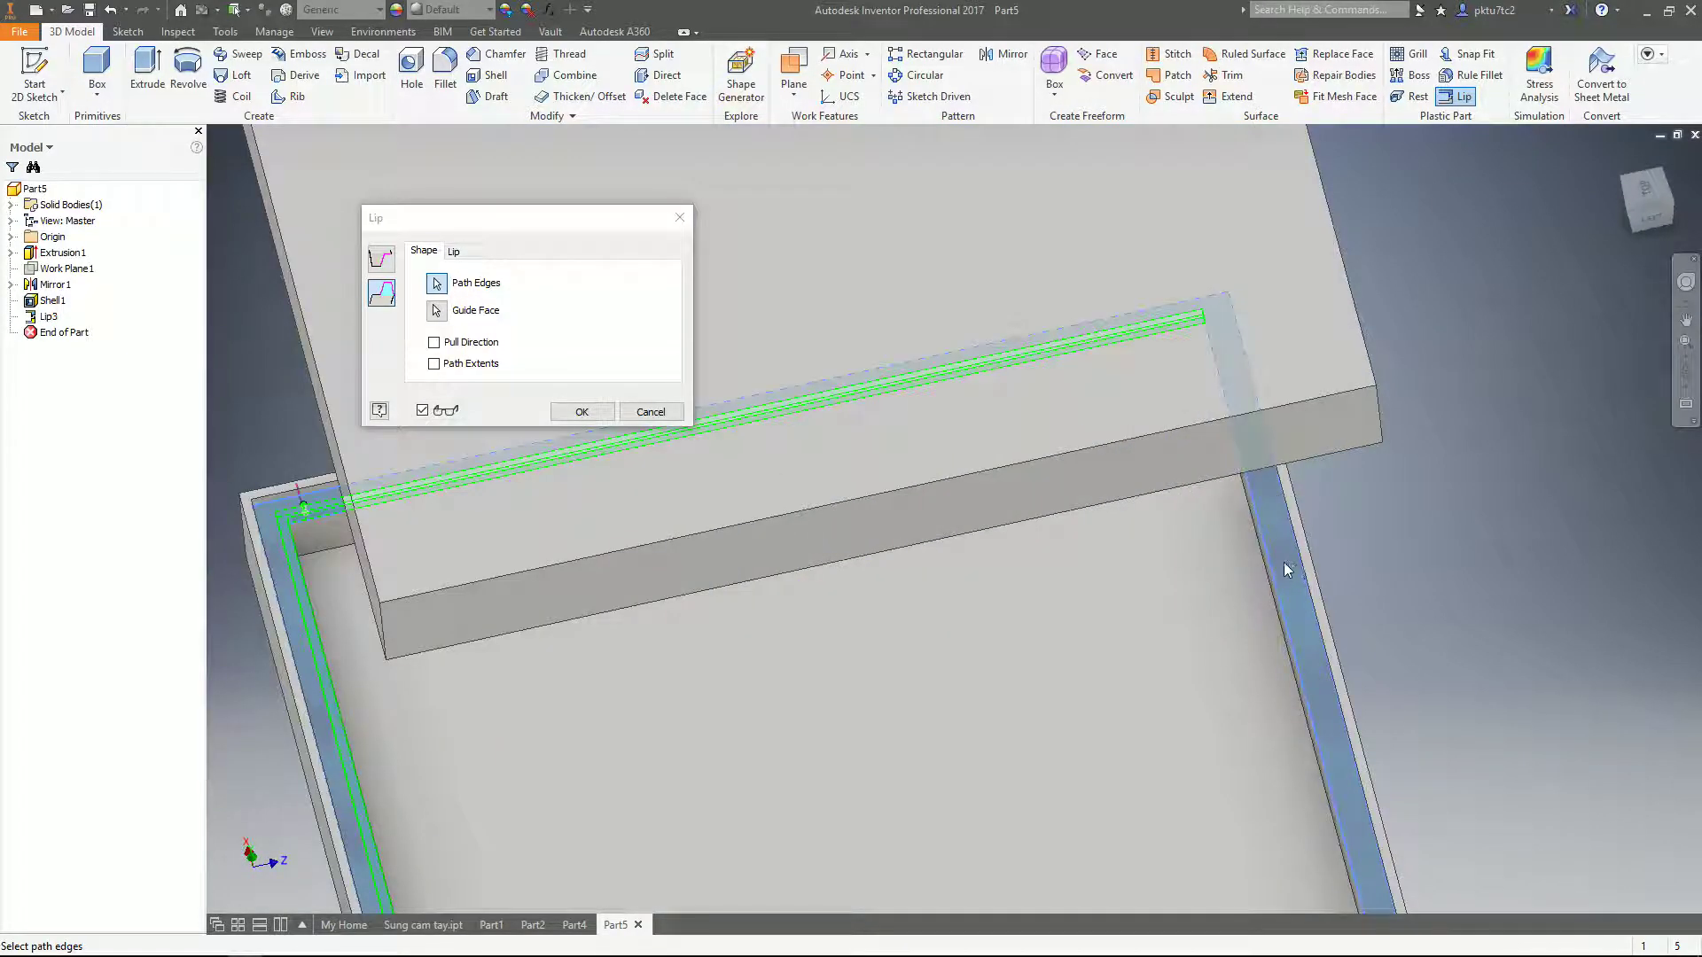
{"action": "left_click", "coordinate": [1268, 561]}
{"action": "middle_click_drag", "start_coordinate": [855, 577], "coordinate": [1329, 492]}
{"action": "scroll", "coordinate": [742, 414], "scroll_direction": "up", "scroll_amount": 5}
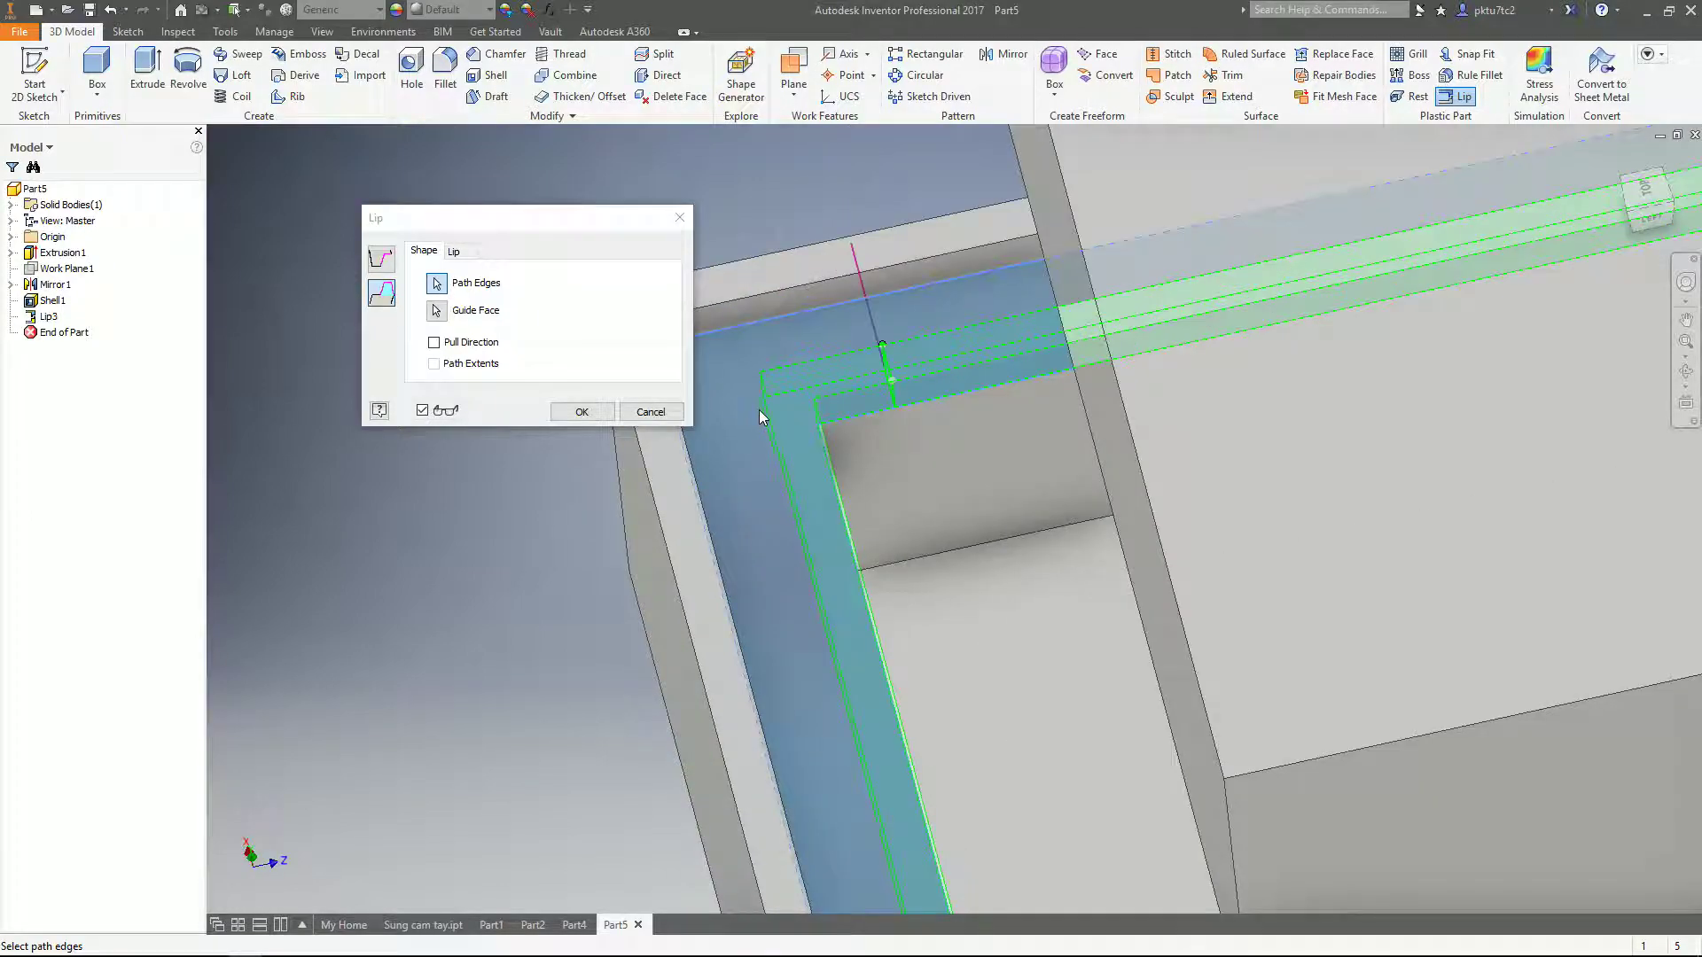
{"action": "middle_click_drag", "start_coordinate": [778, 448], "coordinate": [784, 476]}
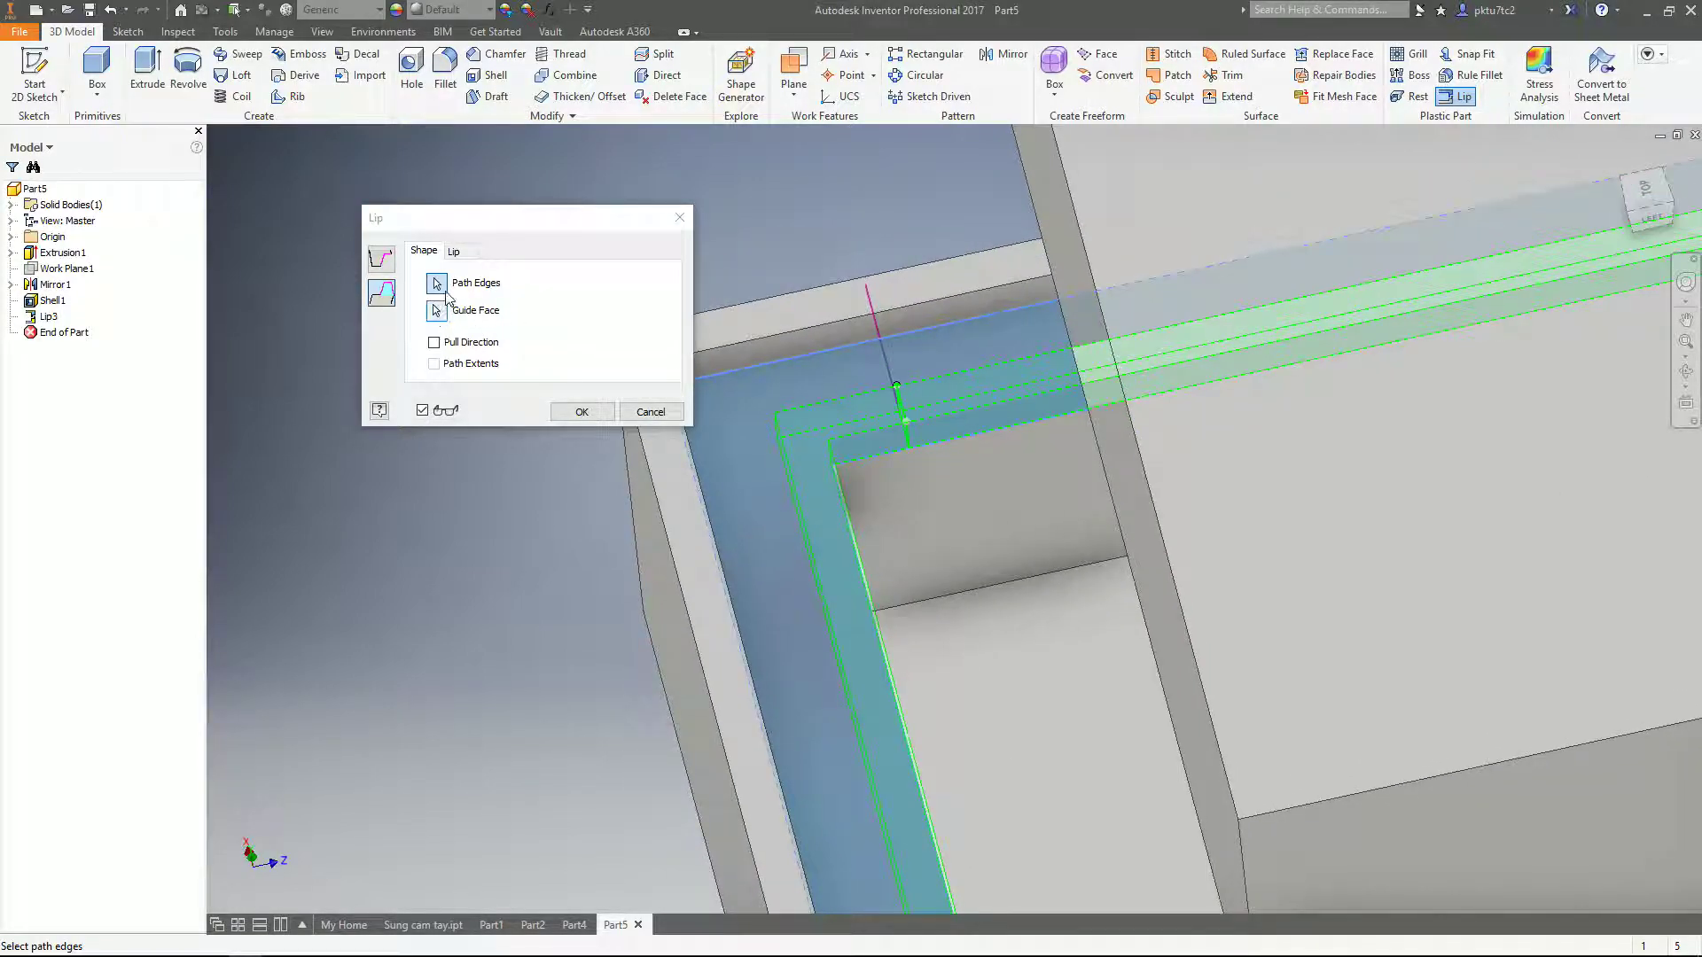
- Create the inner lip with a height of 1 mm and a width of 1 mm
{"action": "left_click", "coordinate": [464, 252]}
{"action": "left_click", "coordinate": [609, 346]}
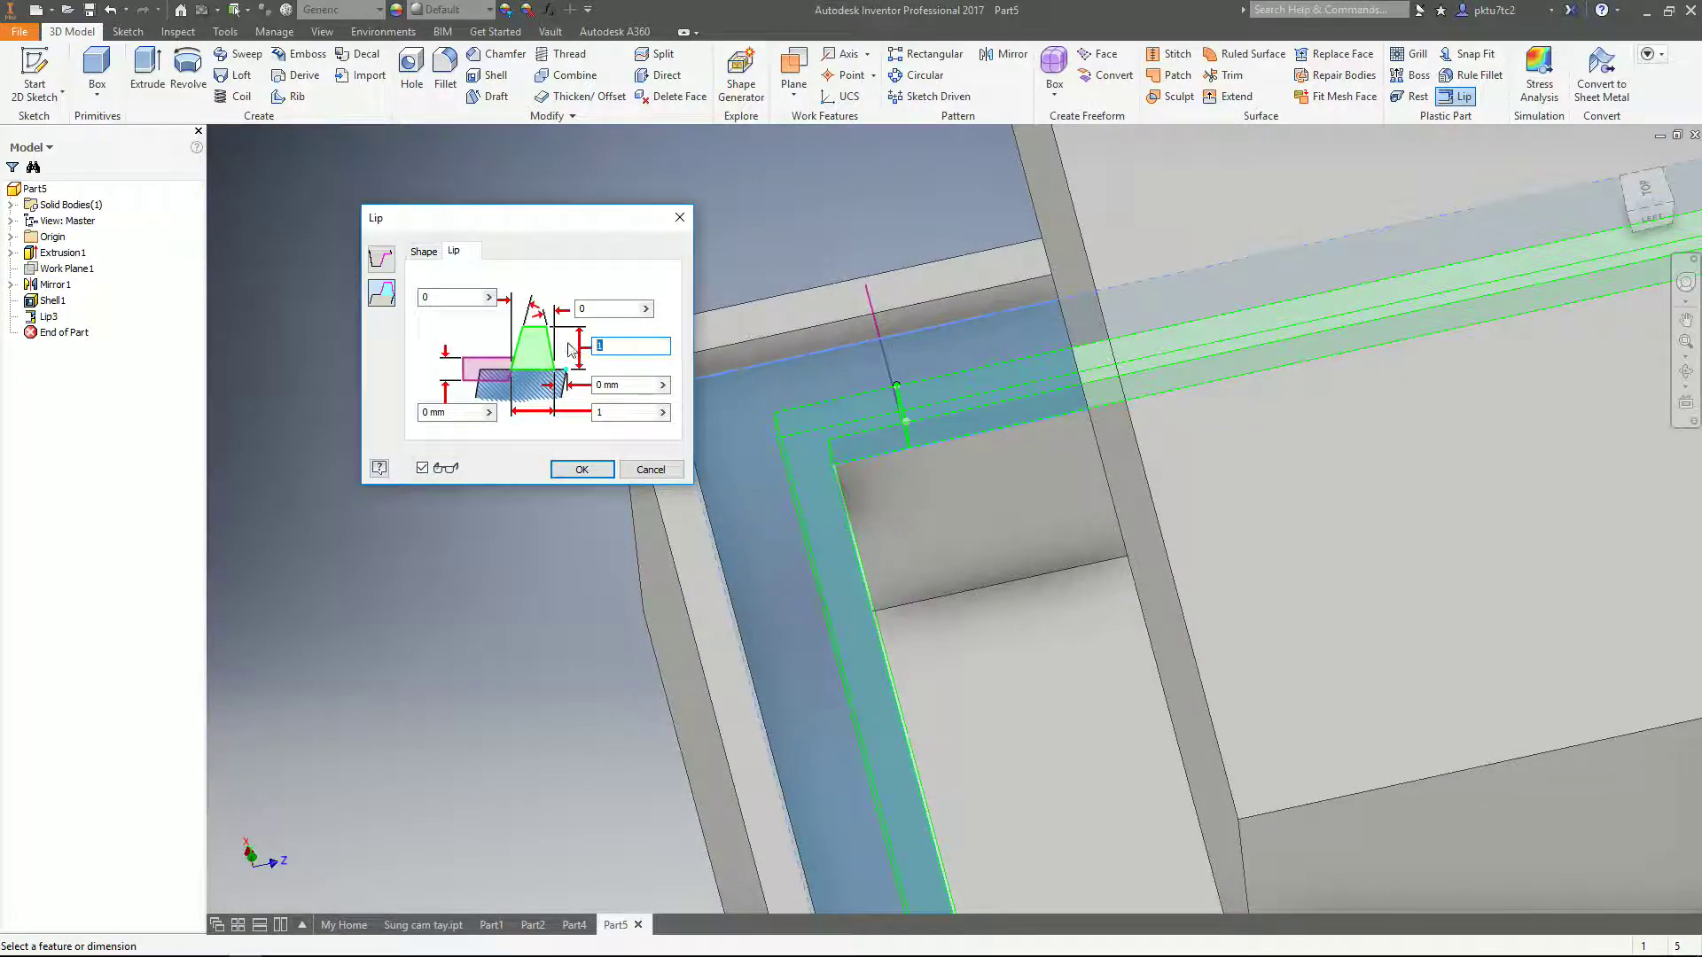
{"action": "left_click", "coordinate": [621, 412]}
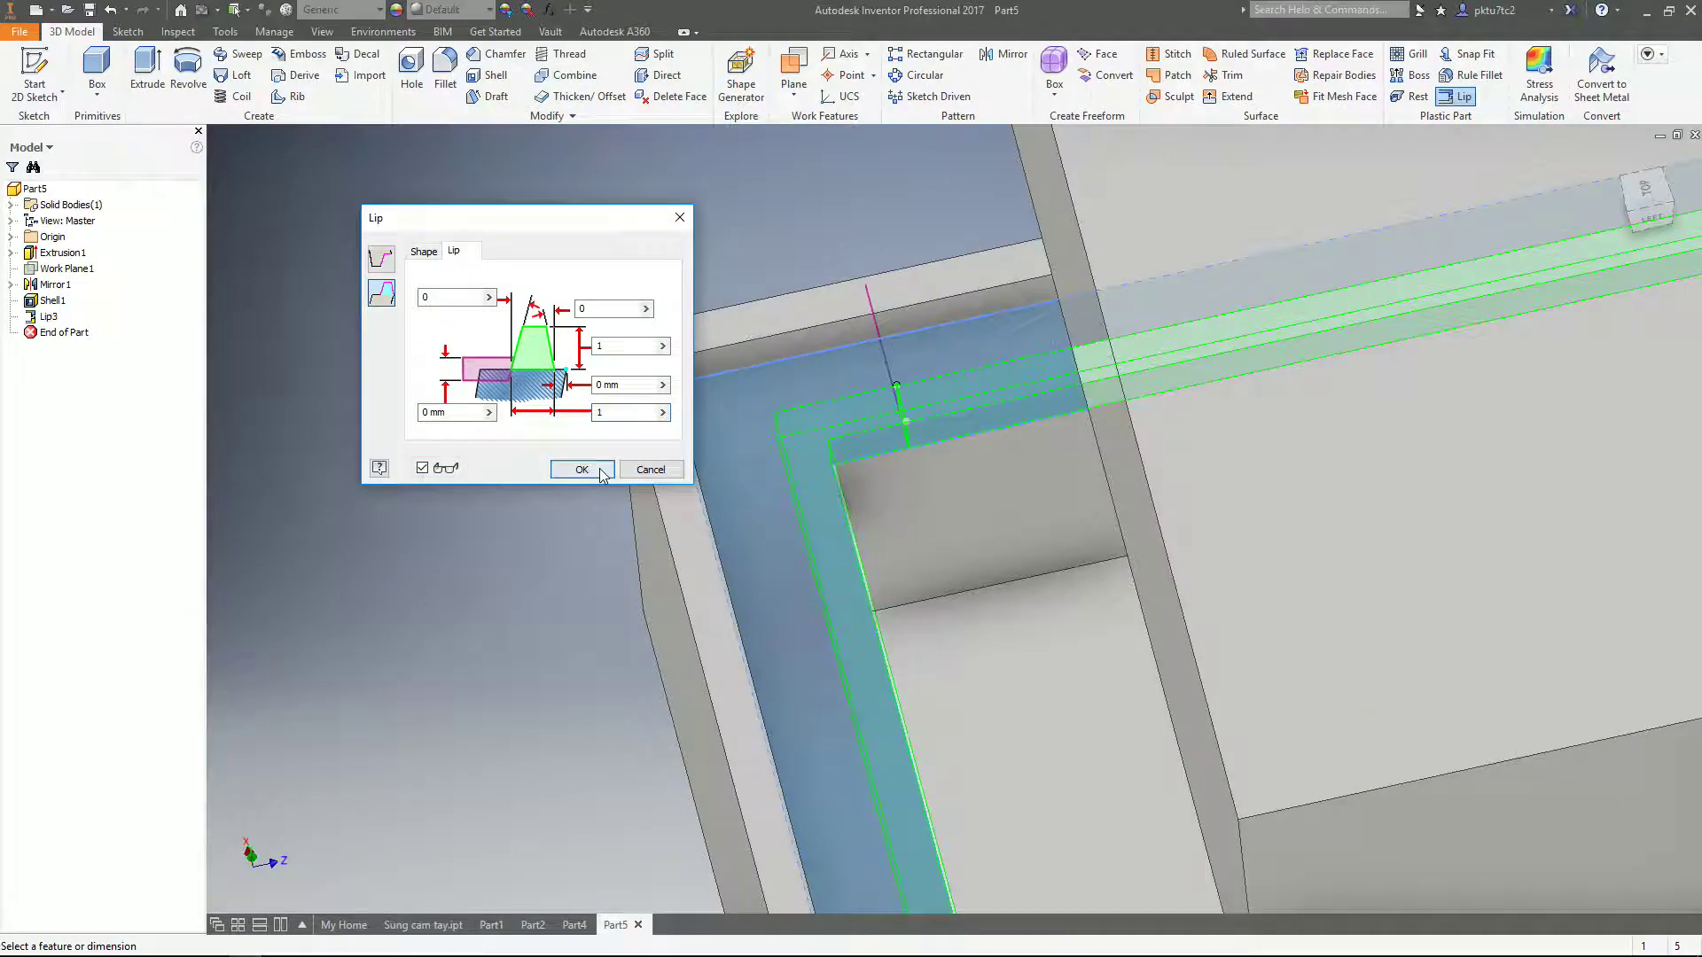
{"action": "left_click", "coordinate": [601, 471]}
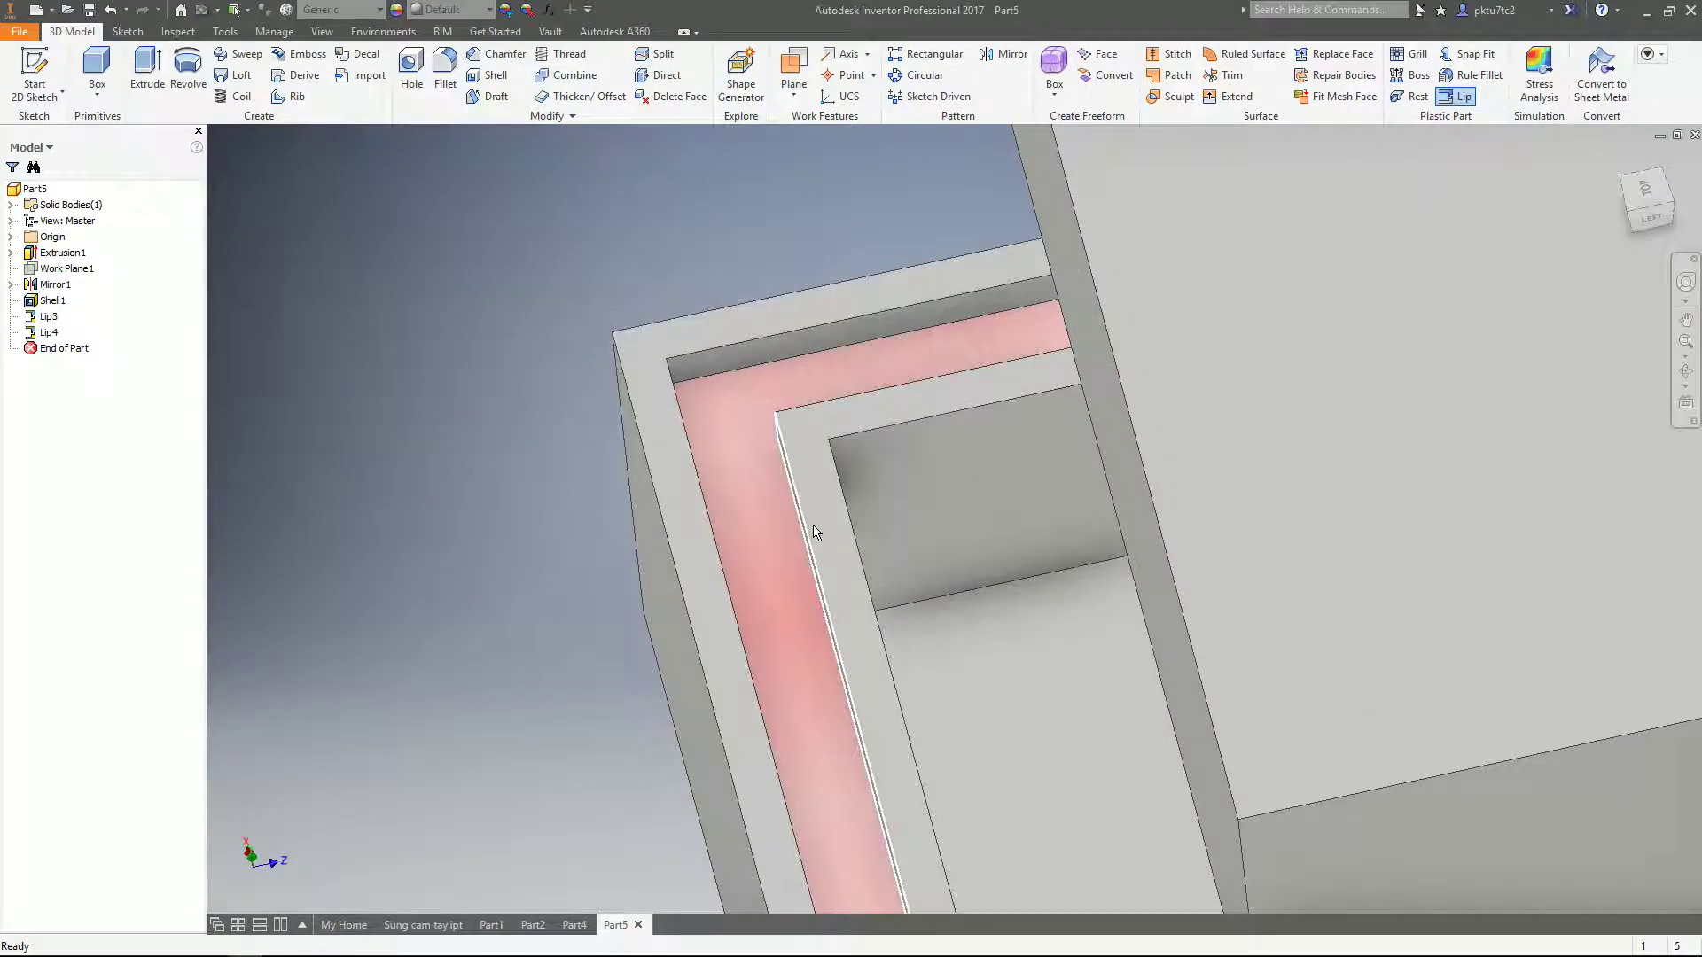
- Examine the channel between the lower half's two lips, and inspect the corner of the upper half's gold rim
{"action": "scroll", "coordinate": [819, 531], "scroll_direction": "up", "scroll_amount": 4}
{"action": "middle_click_drag", "start_coordinate": [927, 597], "coordinate": [811, 381]}
{"action": "scroll", "coordinate": [811, 381], "scroll_direction": "up", "scroll_amount": 2}
{"action": "scroll", "coordinate": [869, 505], "scroll_direction": "down", "scroll_amount": 3}
{"action": "middle_click_drag", "start_coordinate": [1071, 615], "coordinate": [1182, 573], "text": "shift"}
{"action": "scroll", "coordinate": [806, 475], "scroll_direction": "down", "scroll_amount": 5}
{"action": "middle_click_drag", "start_coordinate": [753, 471], "coordinate": [816, 429], "text": "shift"}
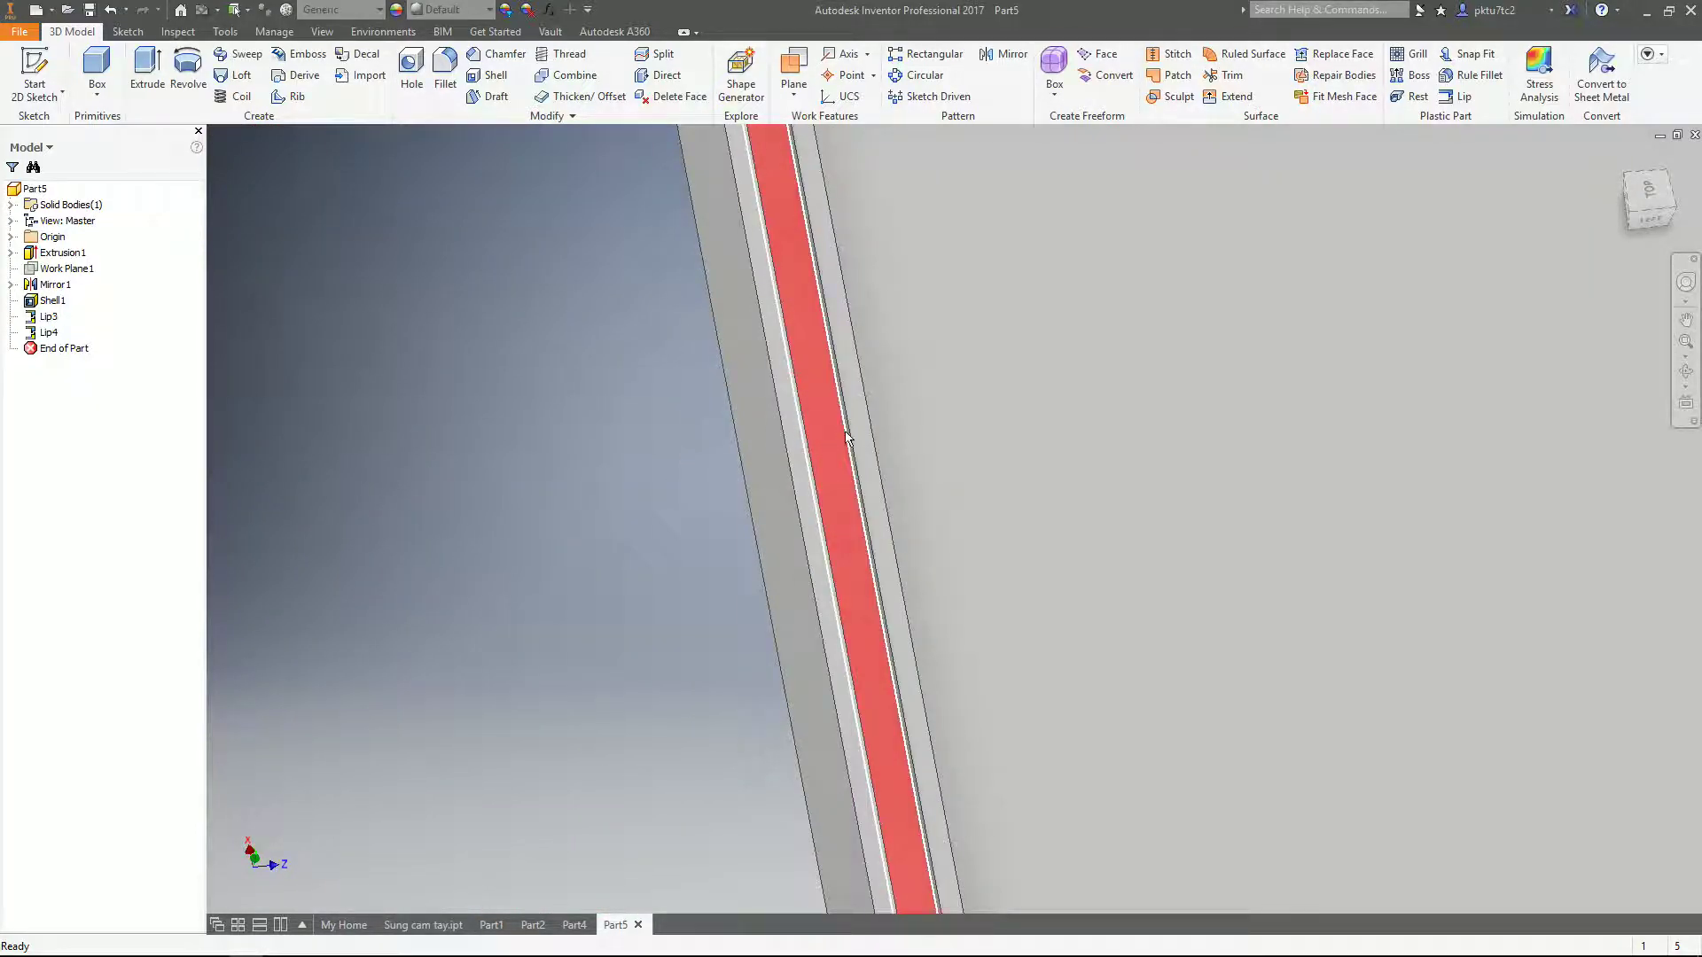
{"action": "scroll", "coordinate": [853, 436], "scroll_direction": "up", "scroll_amount": 5}
{"action": "middle_click_drag", "start_coordinate": [854, 436], "coordinate": [1022, 620], "text": "shift"}
{"action": "scroll", "coordinate": [902, 214], "scroll_direction": "up", "scroll_amount": 5}
{"action": "scroll", "coordinate": [902, 214], "scroll_direction": "down", "scroll_amount": 3}
{"action": "middle_click_drag", "start_coordinate": [906, 321], "coordinate": [878, 523]}
{"action": "middle_click_drag", "start_coordinate": [900, 390], "coordinate": [902, 326], "text": "shift"}
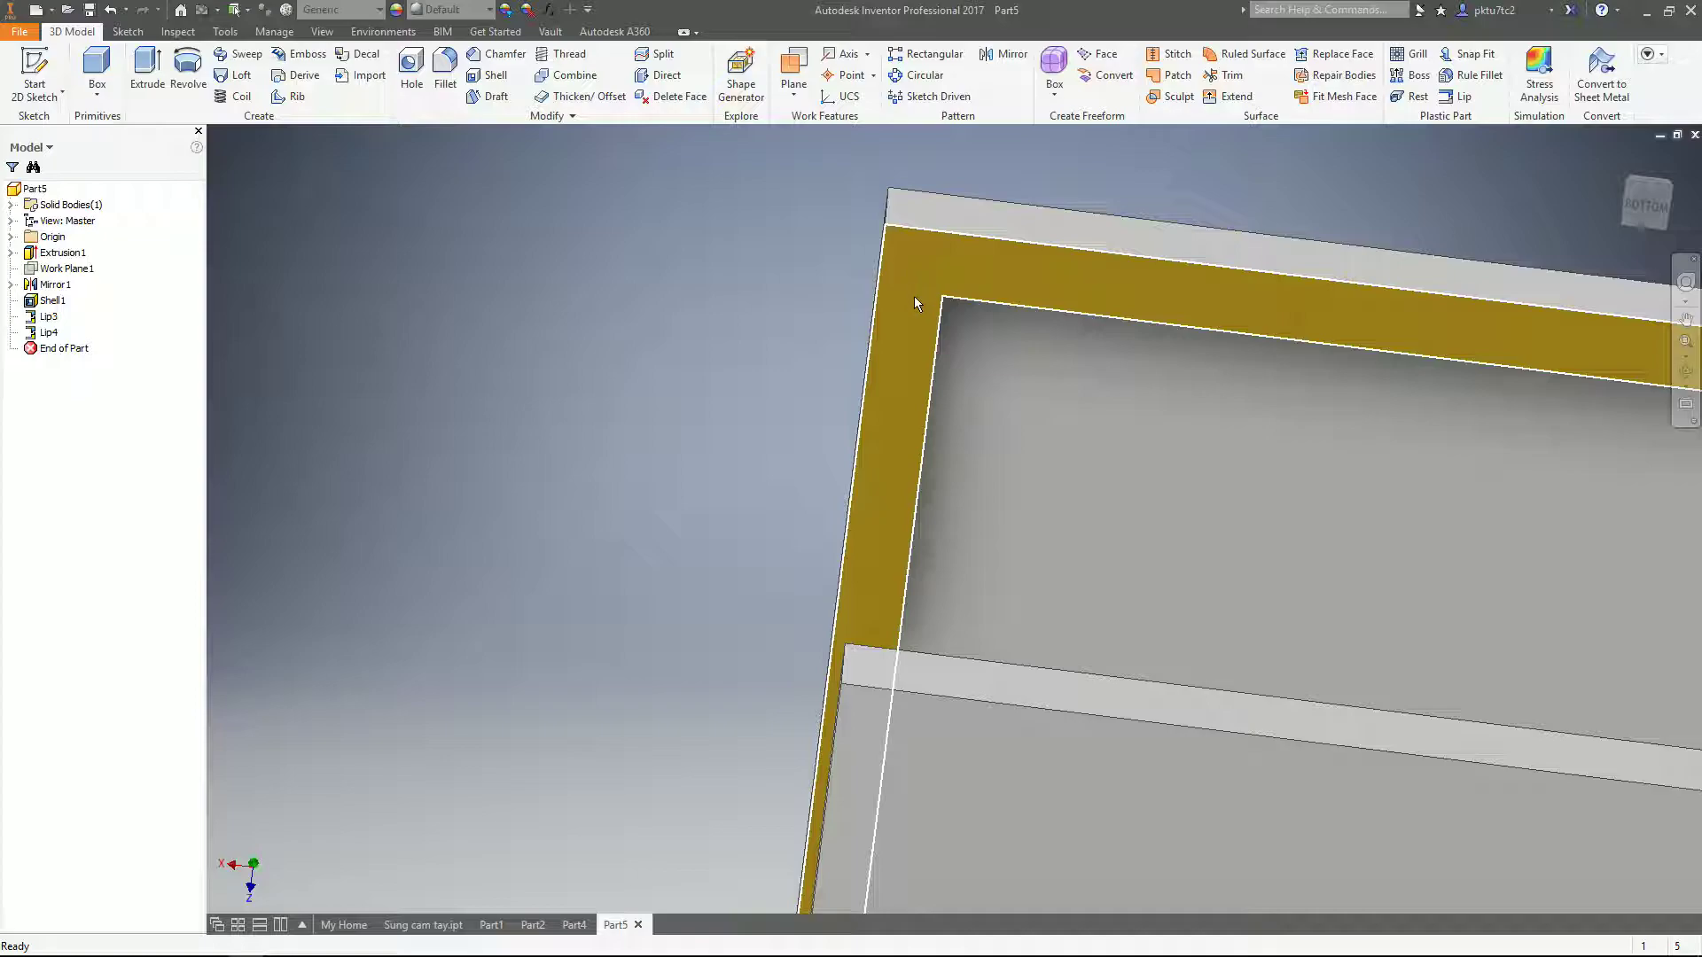
{"action": "middle_click_drag", "start_coordinate": [907, 373], "coordinate": [876, 444]}
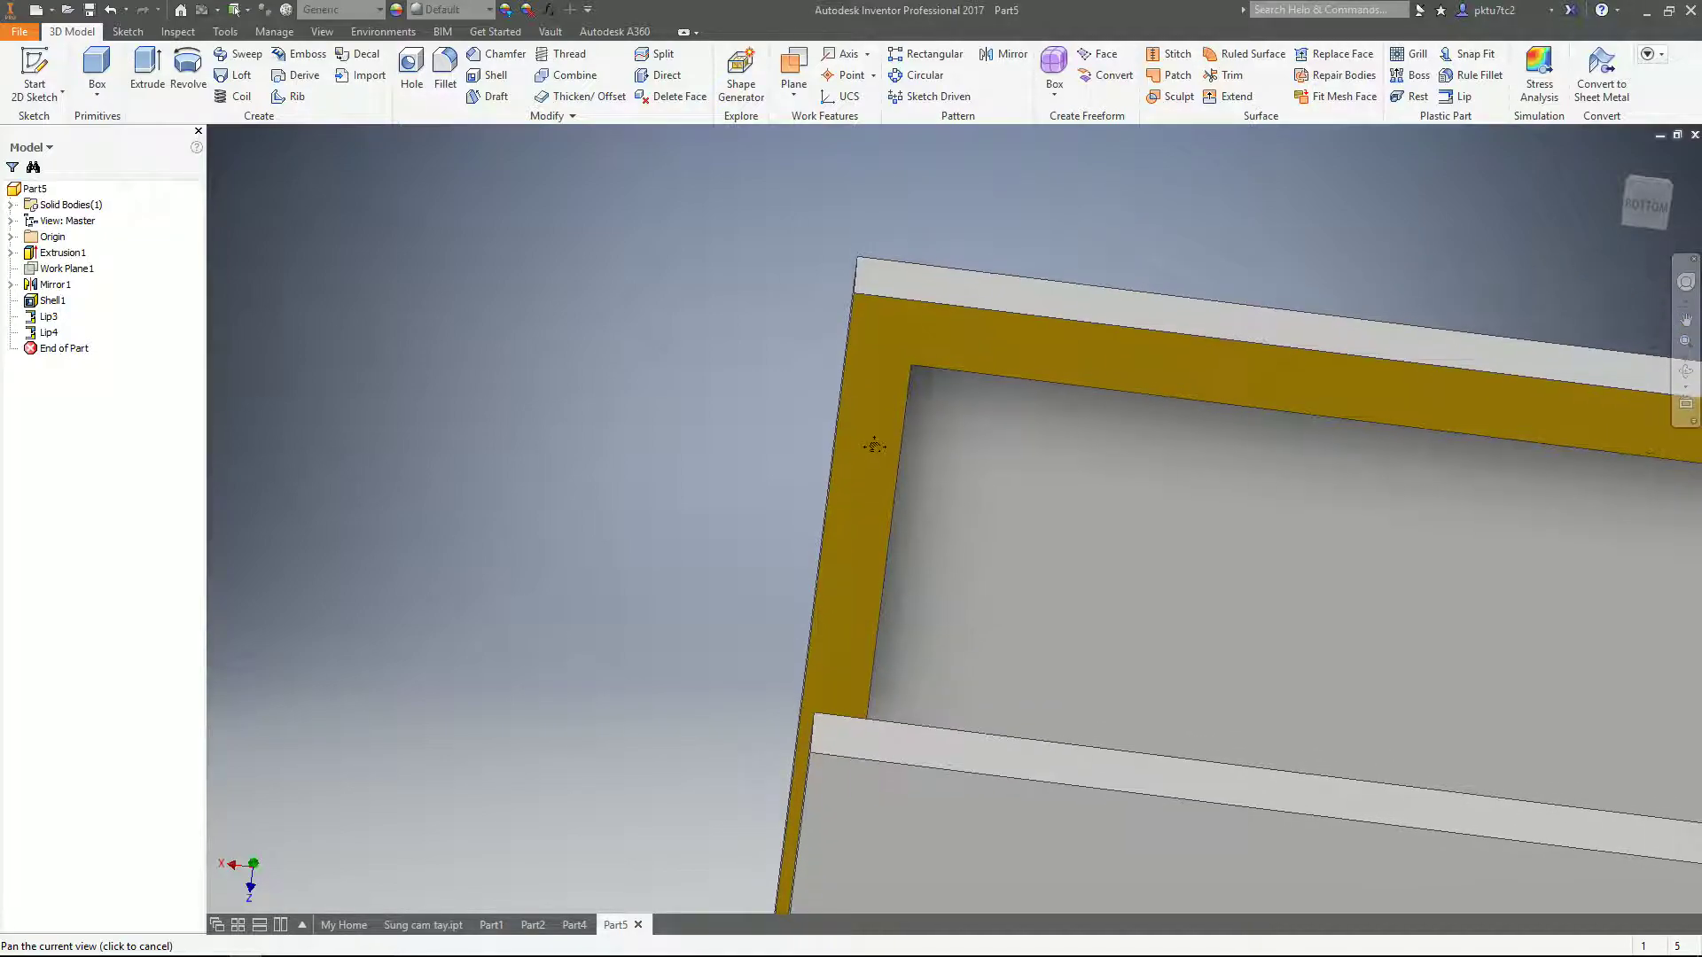
- Start a new sketch on the upper half's gold rim face
{"action": "left_click", "coordinate": [936, 334]}
{"action": "left_click", "coordinate": [1038, 321]}
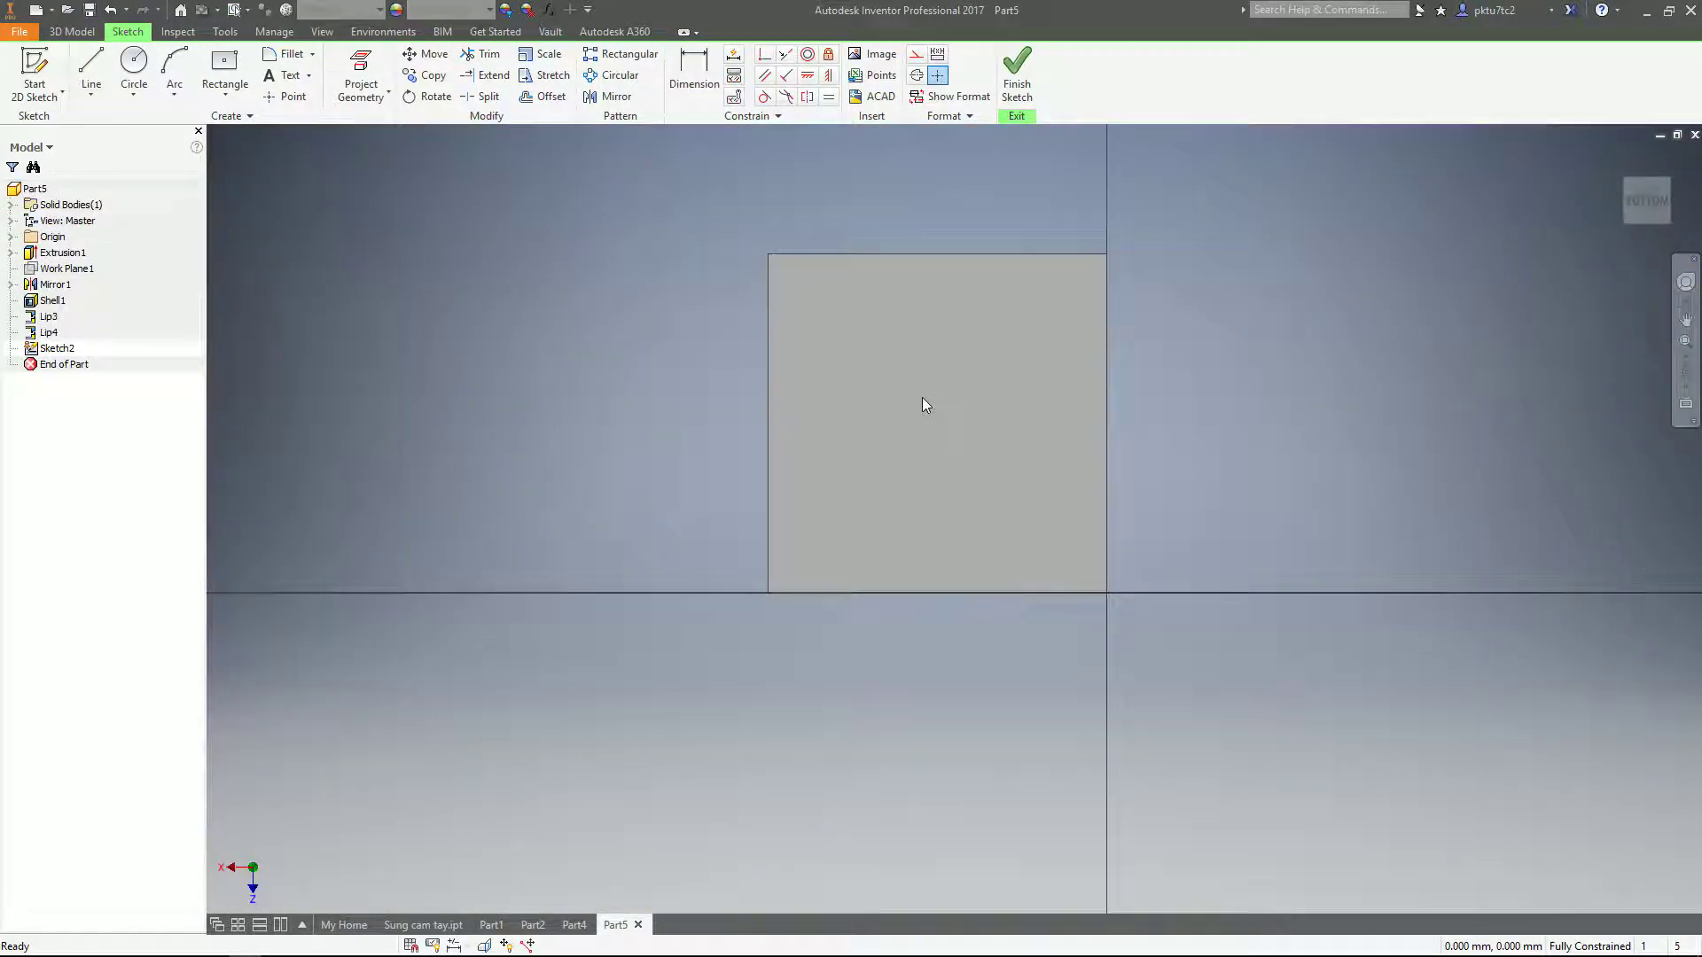
{"action": "left_click", "coordinate": [1017, 76]}
{"action": "left_click", "coordinate": [928, 336]}
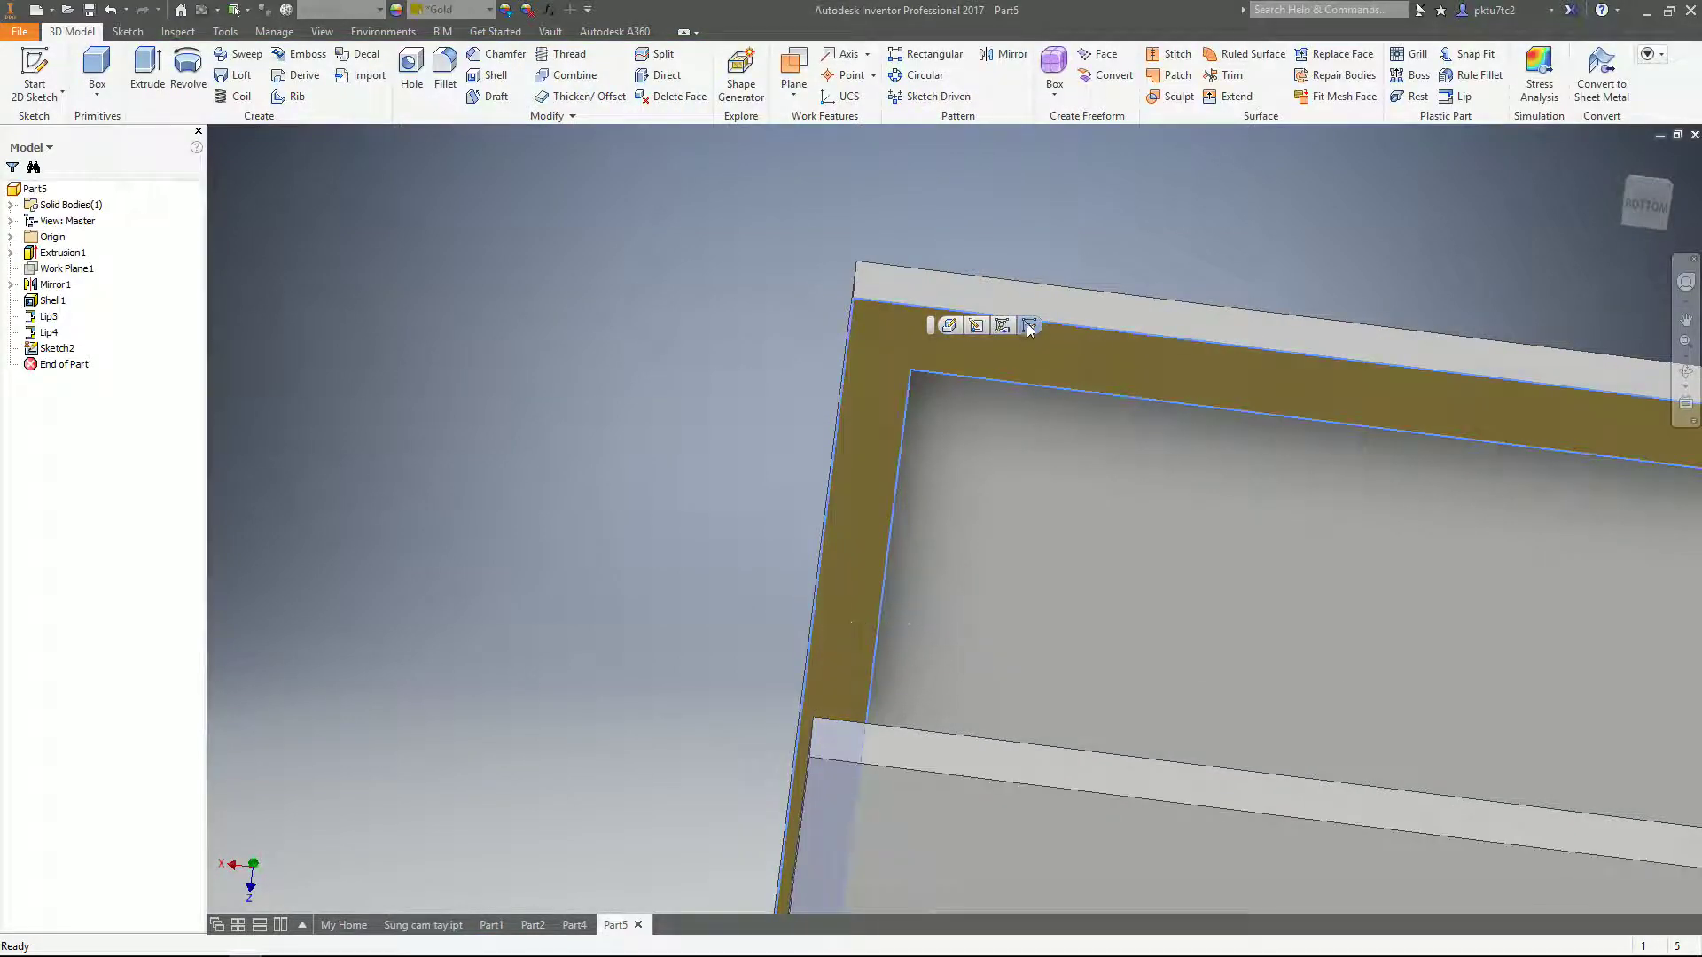
{"action": "left_click", "coordinate": [1028, 323]}
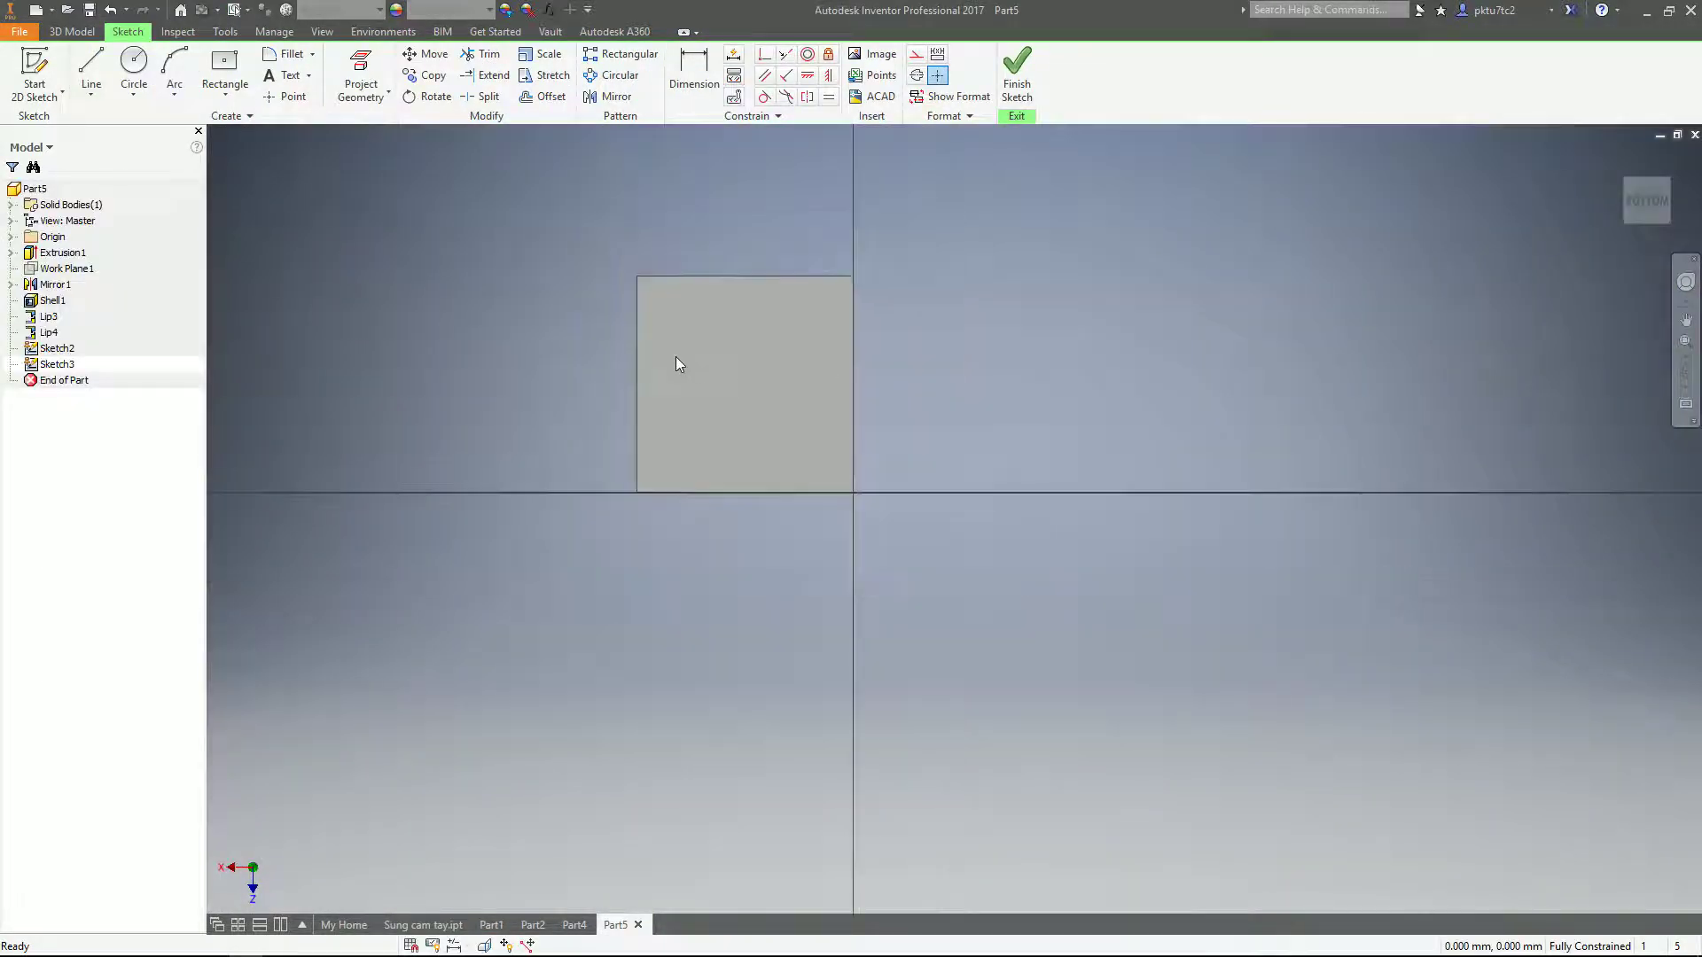
{"action": "scroll", "coordinate": [729, 412], "scroll_direction": "up", "scroll_amount": 5}
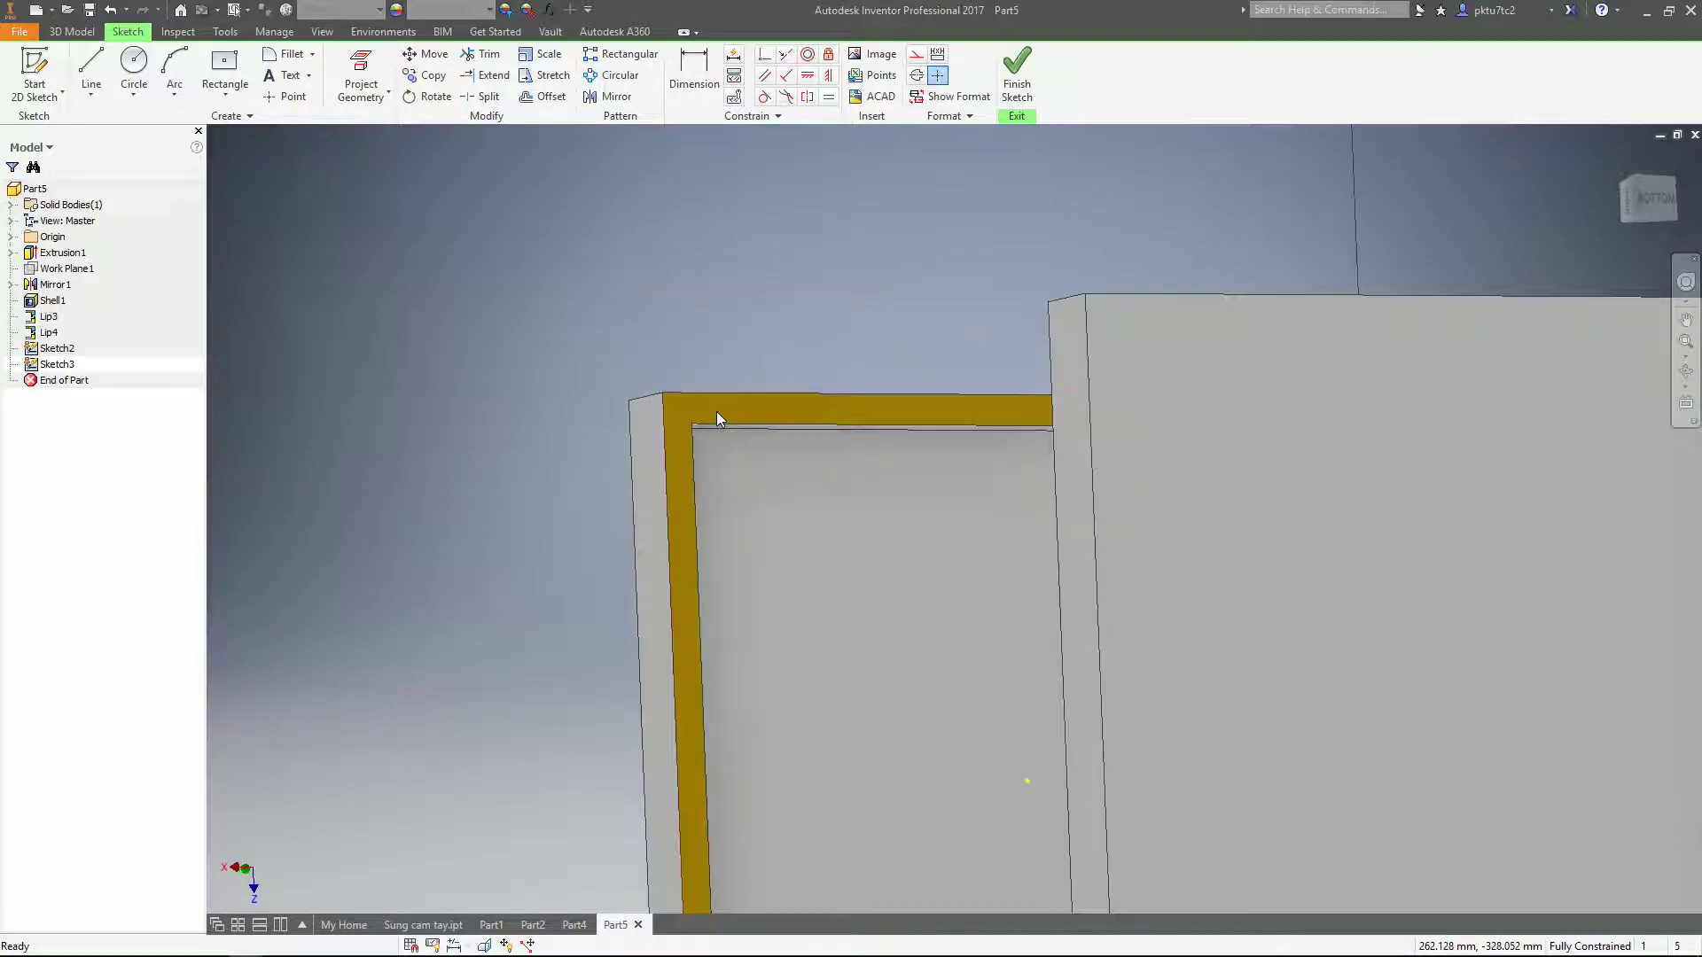
- Project the gold rim face's inner and outer edges into the sketch
{"action": "left_click", "coordinate": [546, 98]}
{"action": "scroll", "coordinate": [680, 348], "scroll_direction": "up", "scroll_amount": 5}
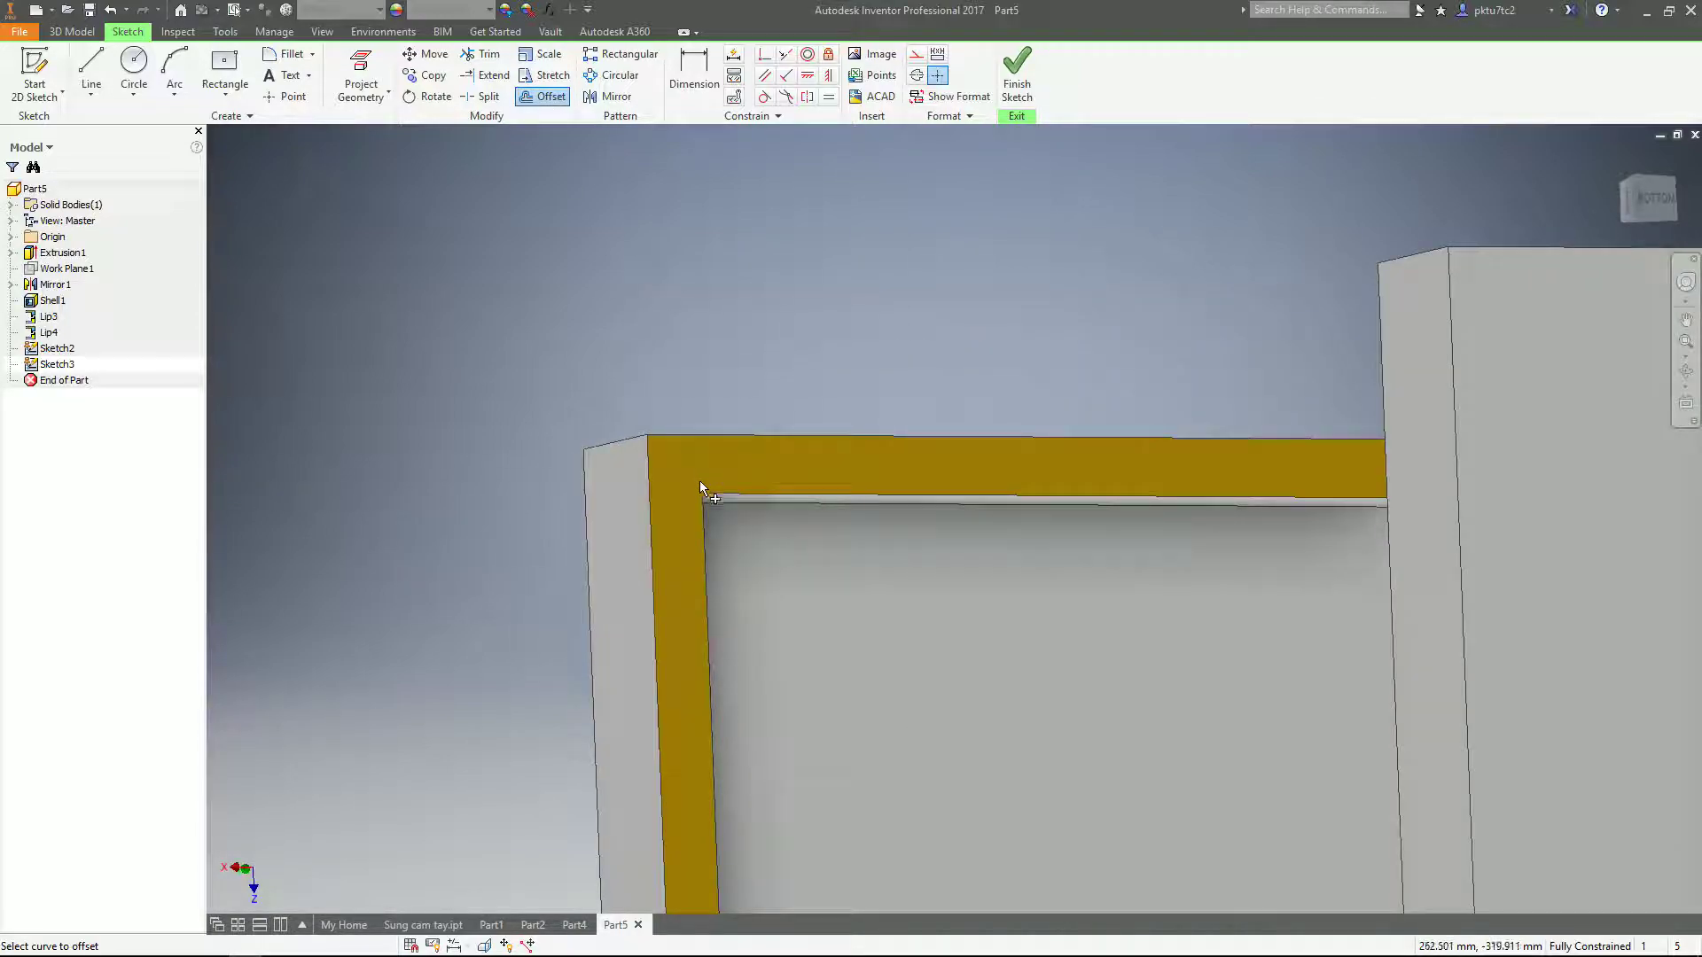
{"action": "scroll", "coordinate": [661, 484], "scroll_direction": "down", "scroll_amount": 4}
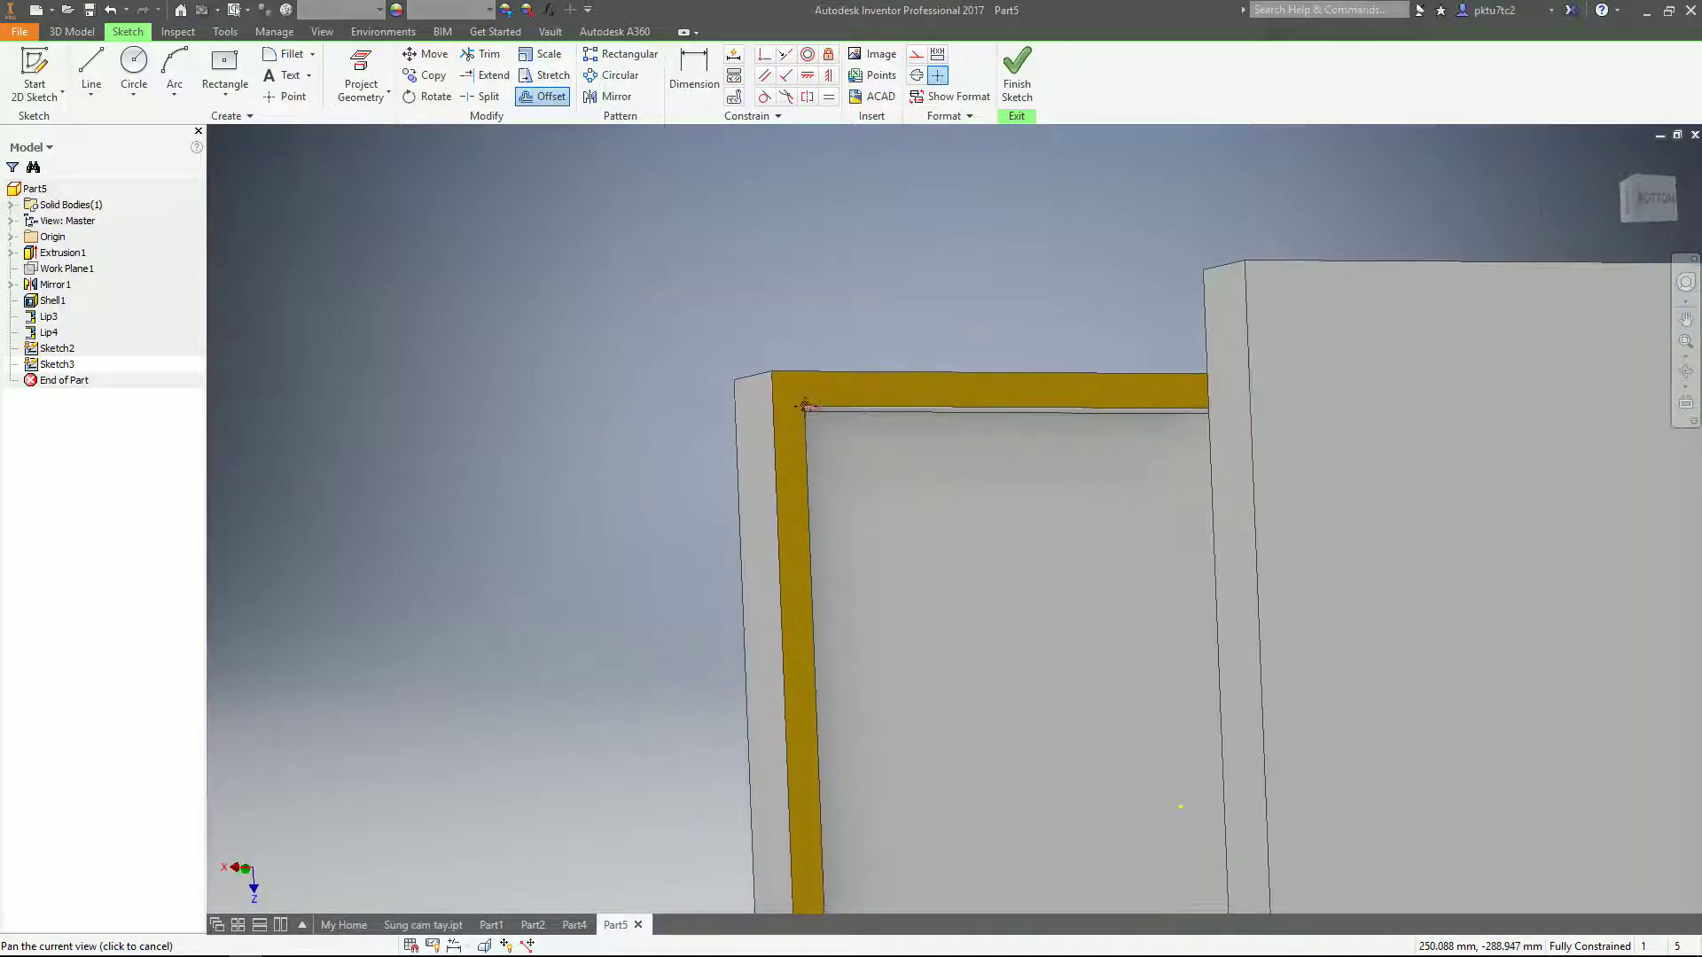
{"action": "left_click", "coordinate": [359, 78]}
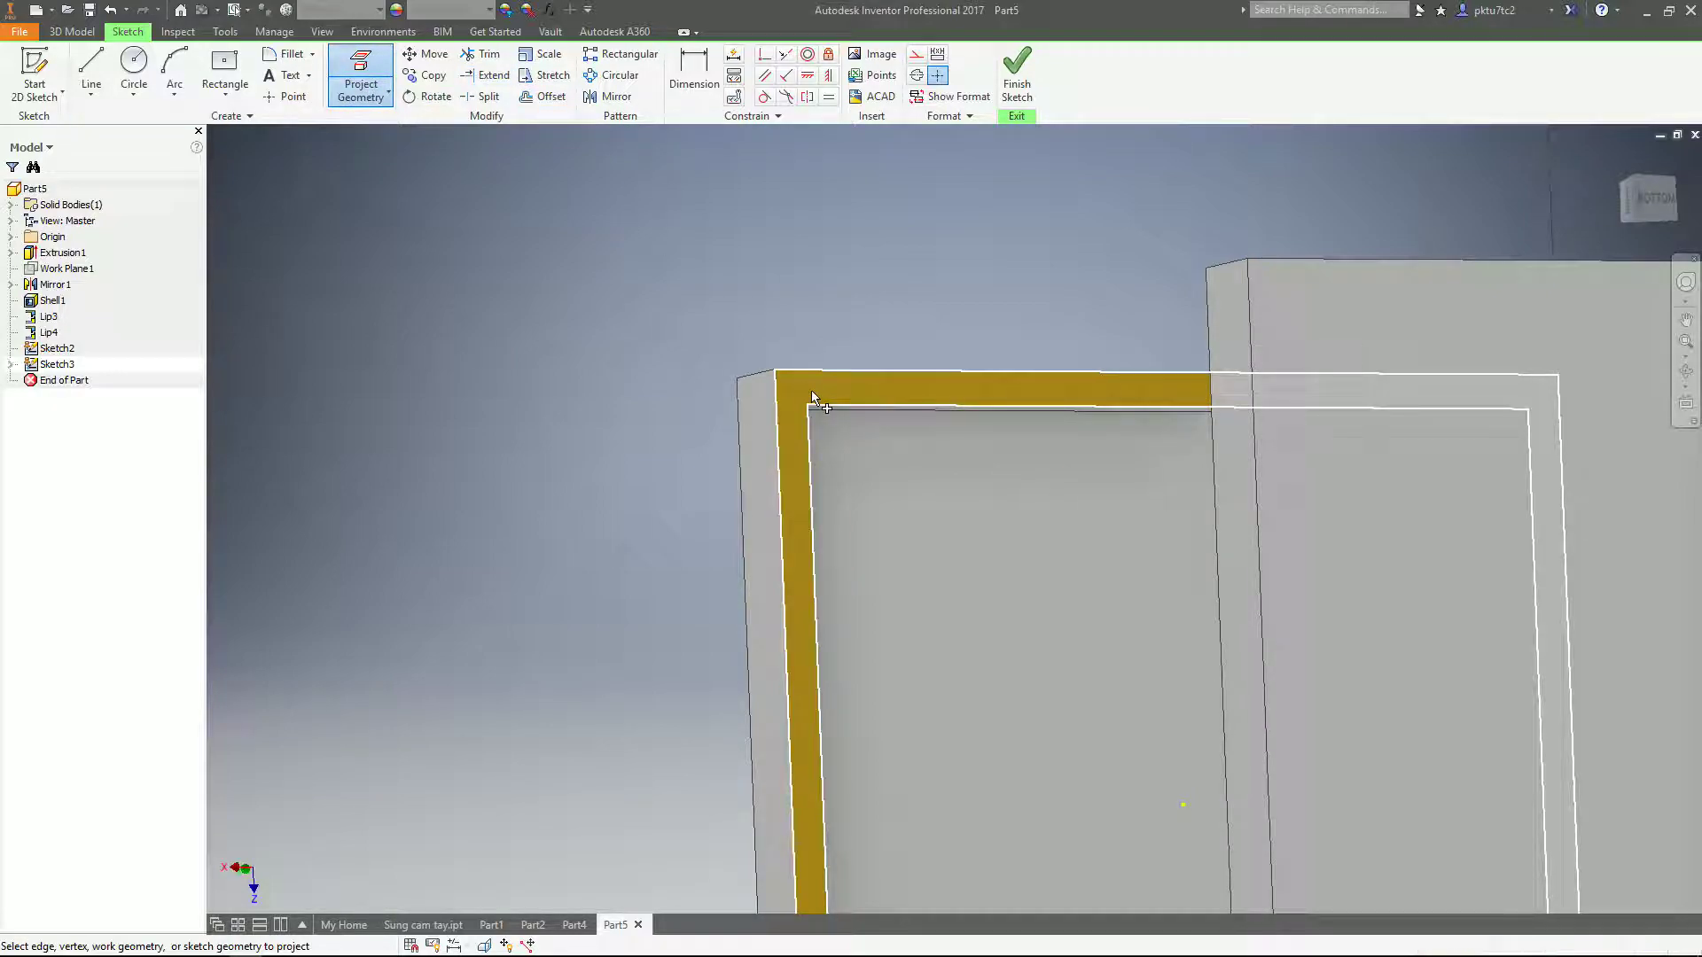
{"action": "left_click", "coordinate": [864, 409]}
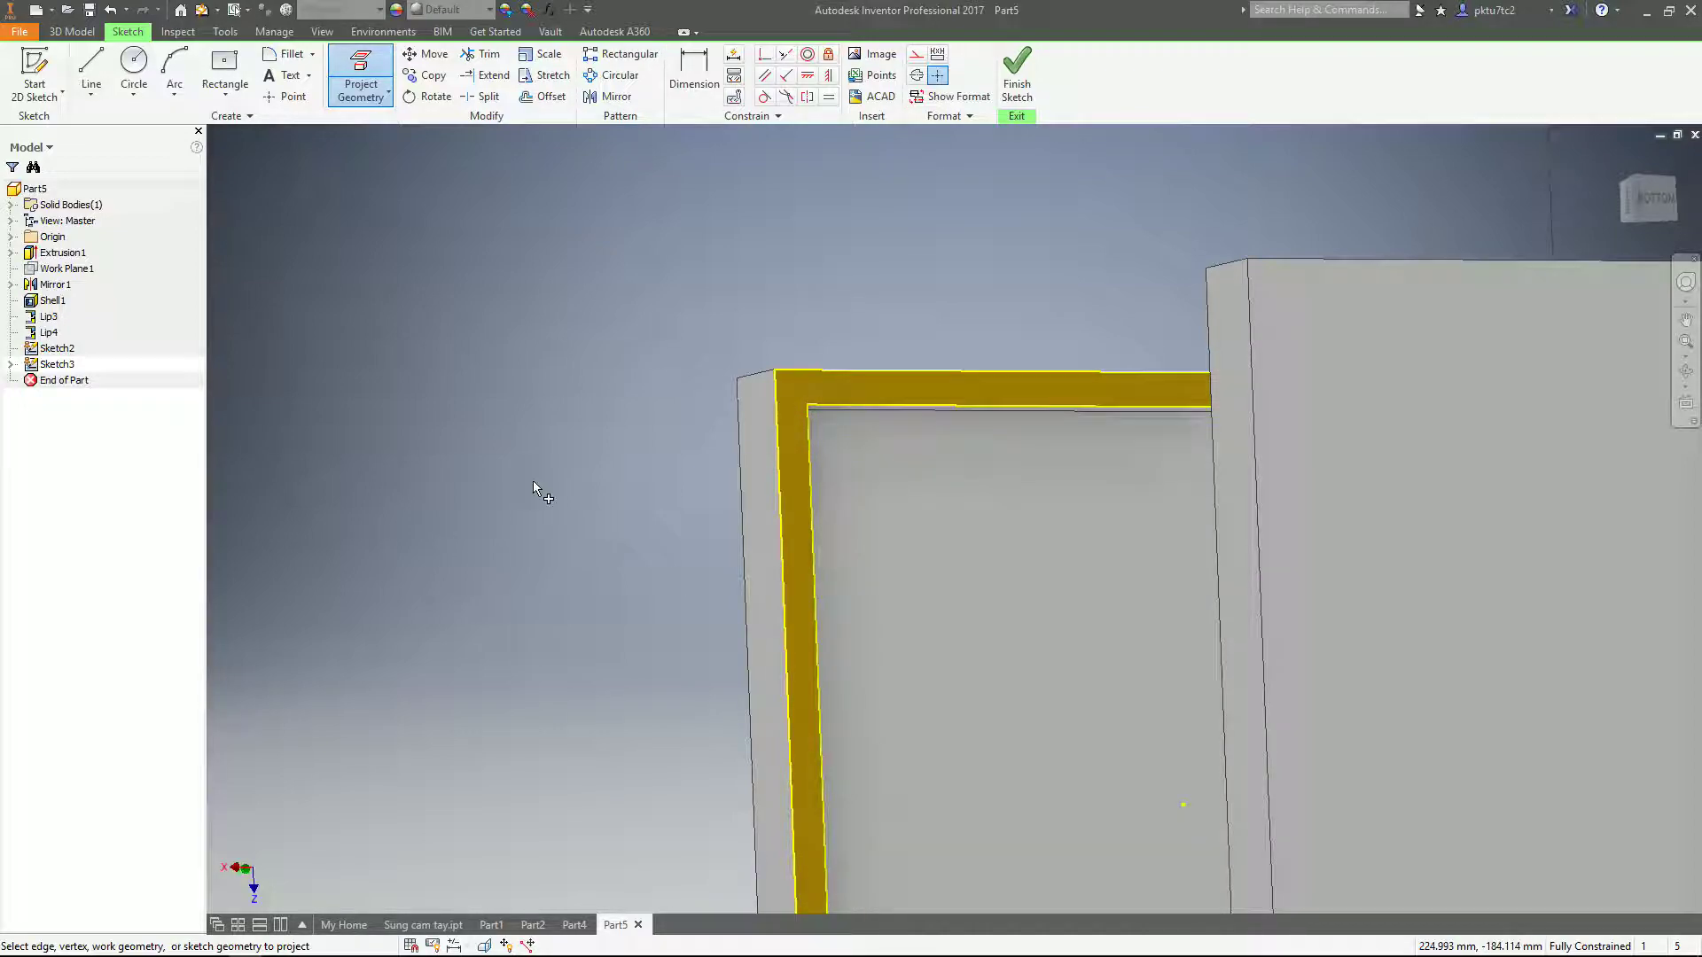
- Offset the projected inner loop of the gold rim by 1 mm
{"action": "left_click", "coordinate": [541, 96]}
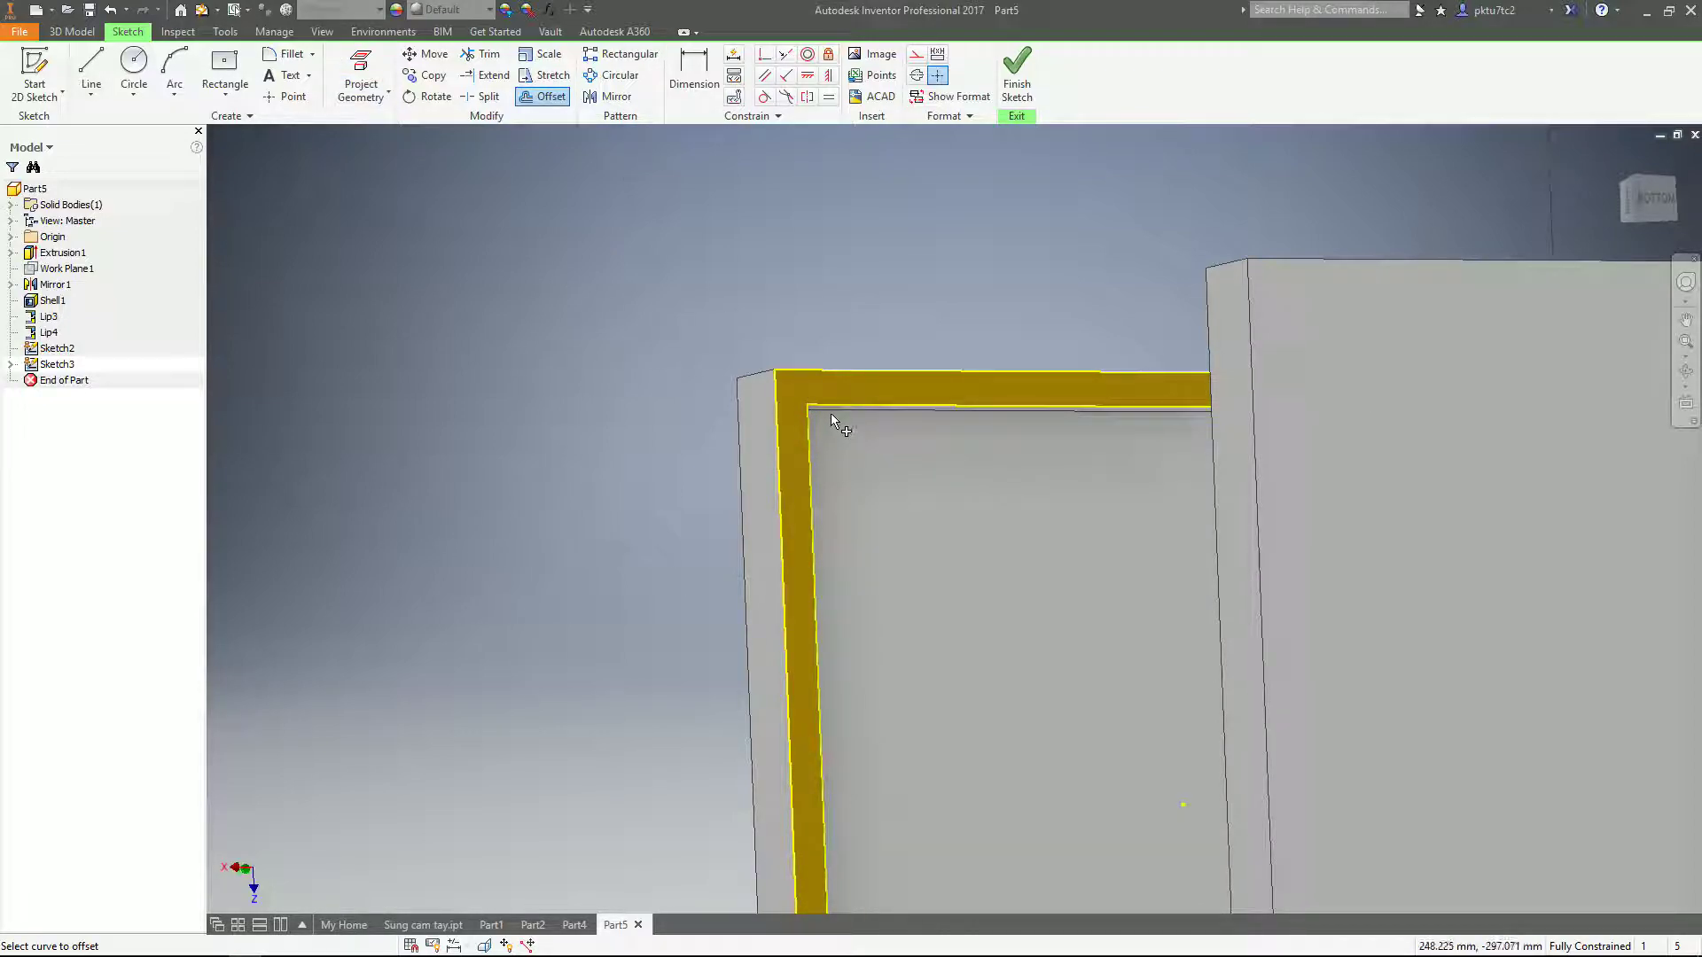
{"action": "left_click", "coordinate": [829, 408]}
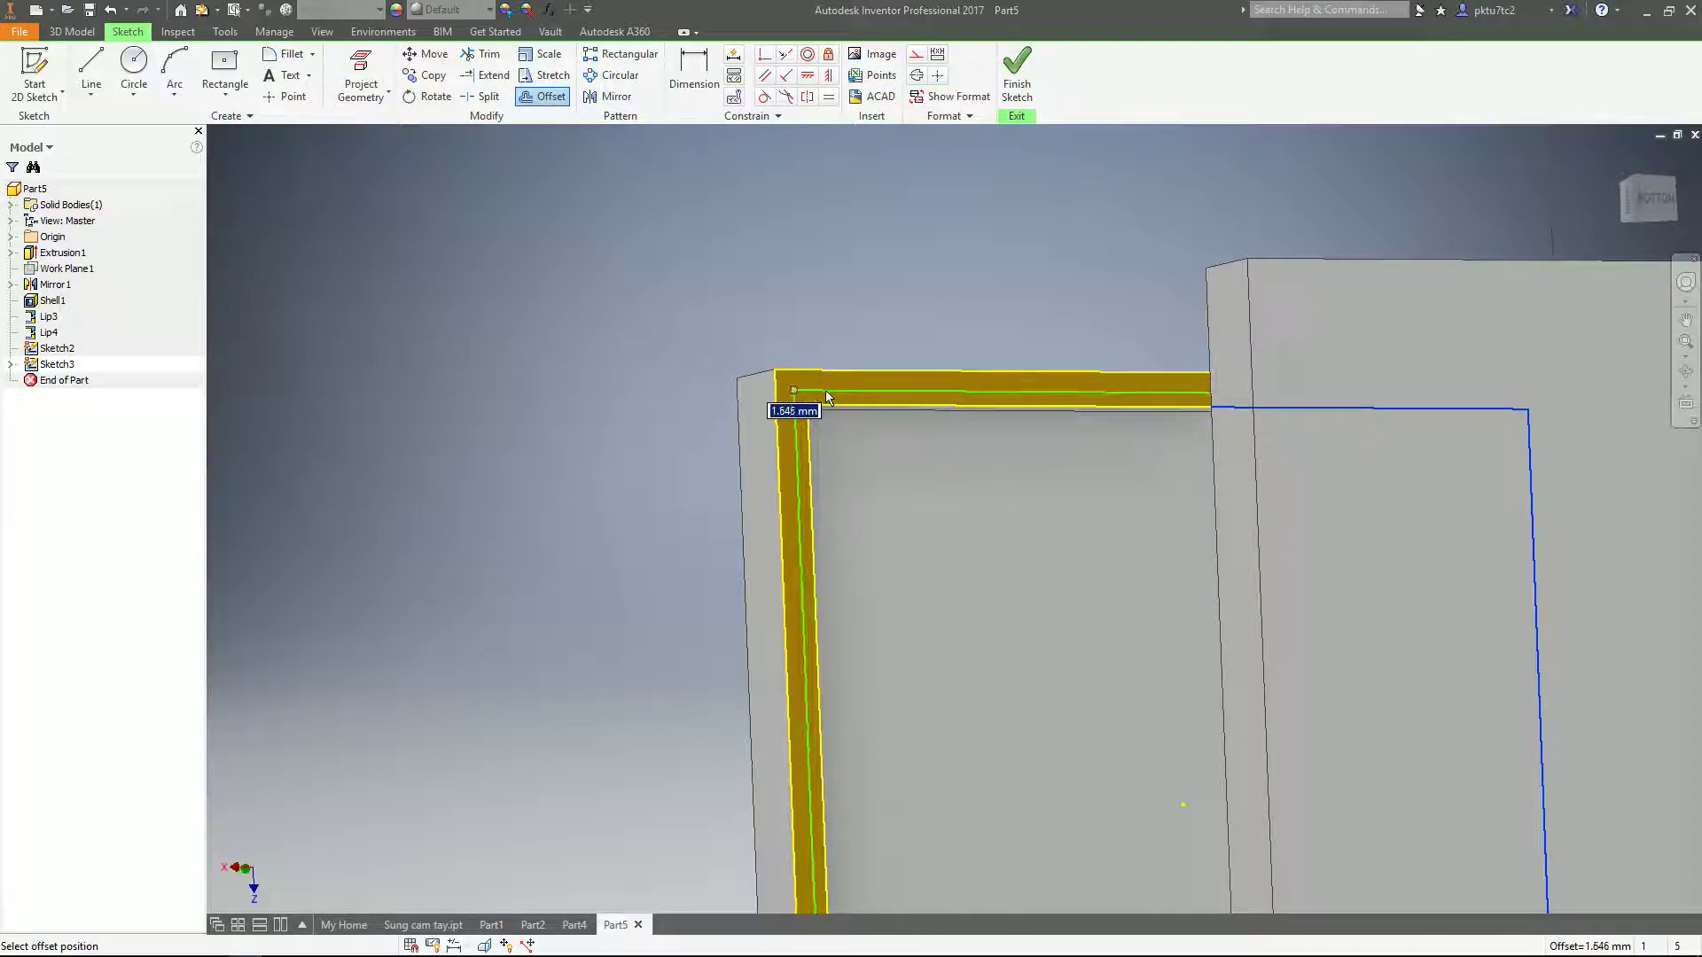
{"action": "type", "text": "1"}
{"action": "type", "text": "mm"}
{"action": "key", "text": "Return"}
{"action": "scroll", "coordinate": [831, 409], "scroll_direction": "up", "scroll_amount": 2}
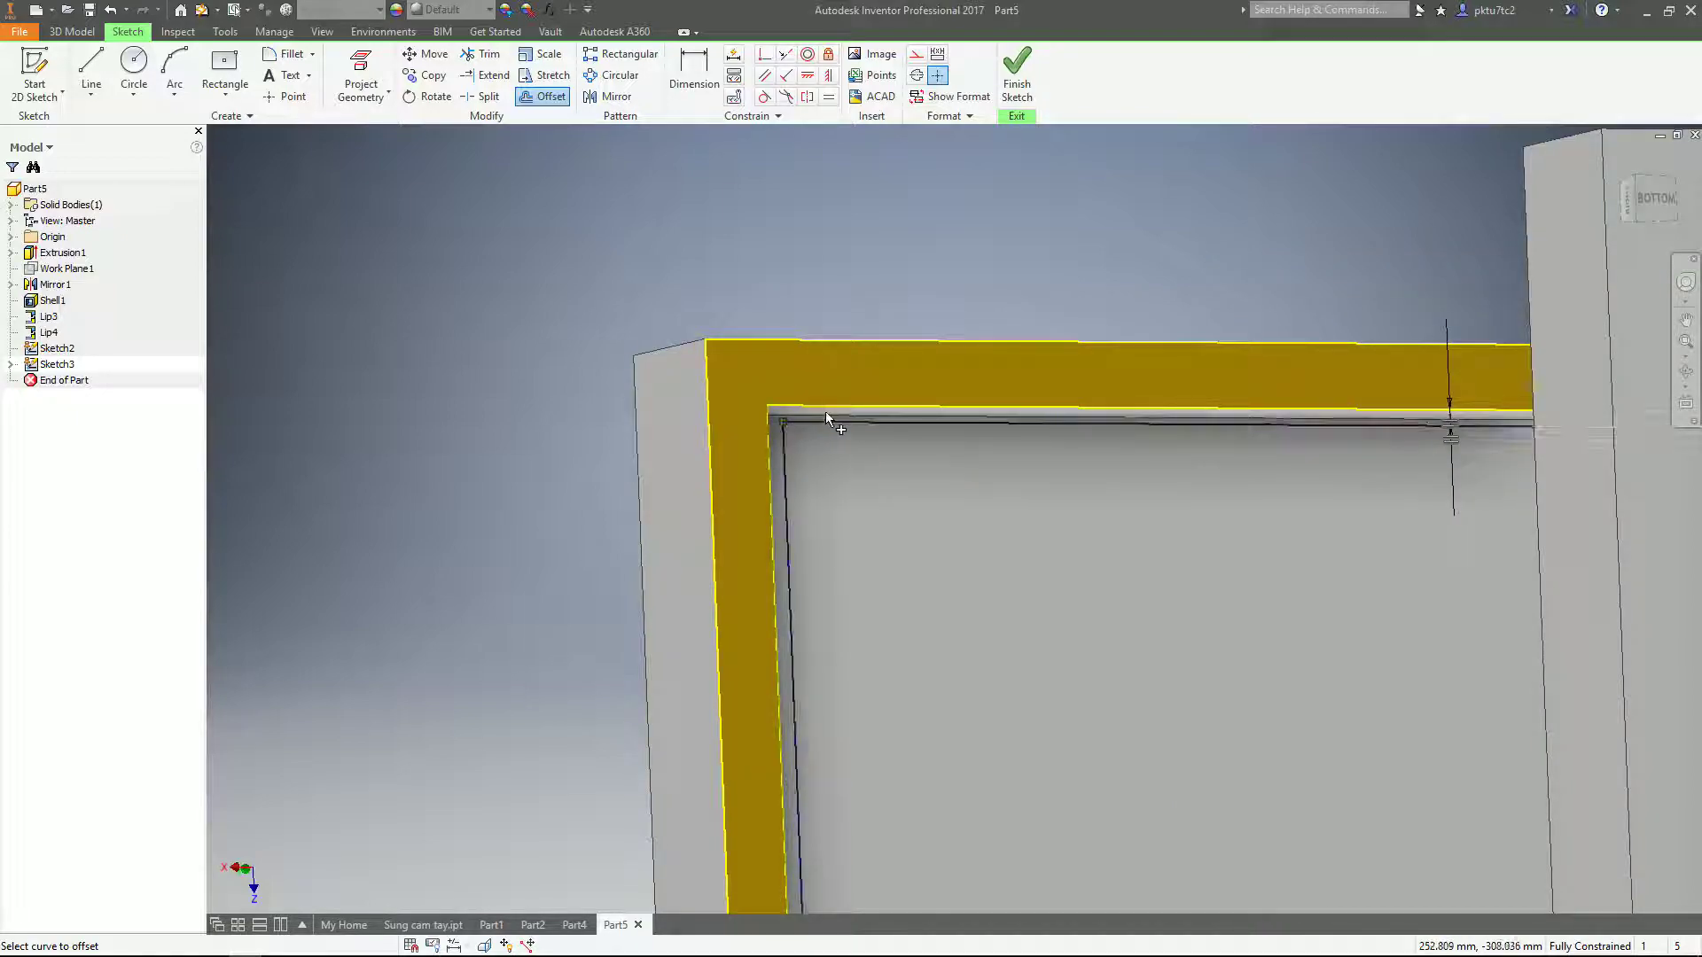
- Undo the inner loop's 1 mm offset, try offsetting the loop onto the gold rim face again, and undo that too
{"action": "key", "text": "ctrl+z"}
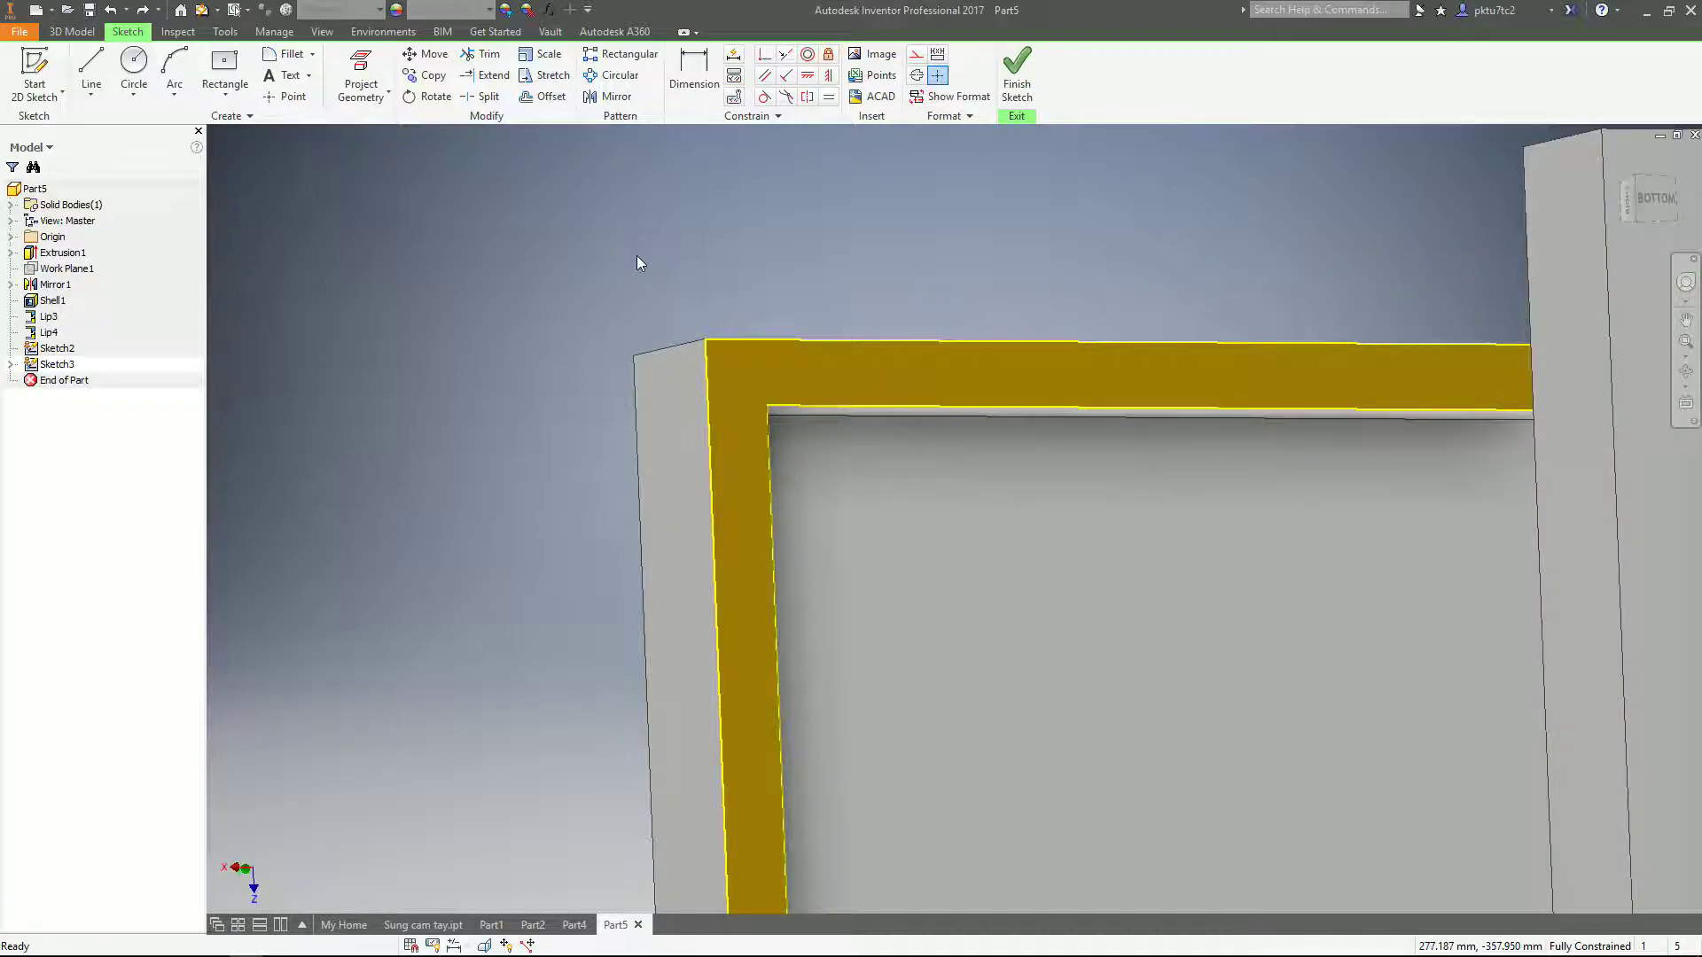
{"action": "left_click", "coordinate": [541, 97]}
{"action": "left_click", "coordinate": [773, 401]}
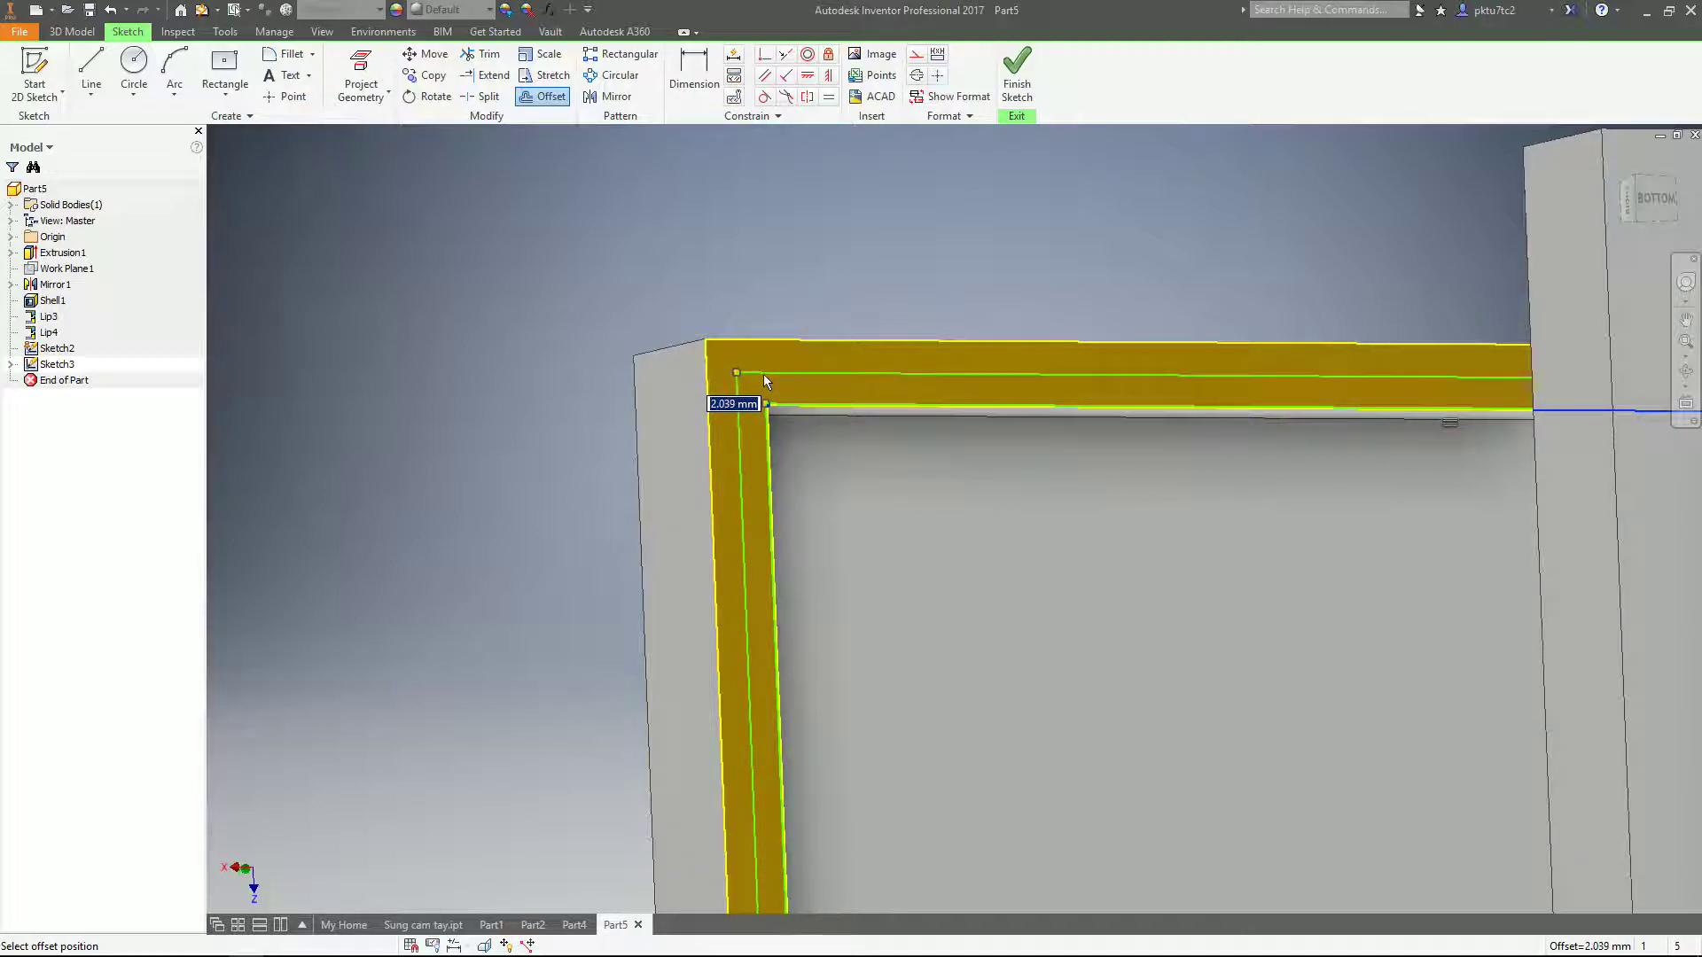
{"action": "left_click", "coordinate": [740, 380]}
{"action": "middle_click_drag", "start_coordinate": [743, 416], "coordinate": [694, 421], "text": "shift"}
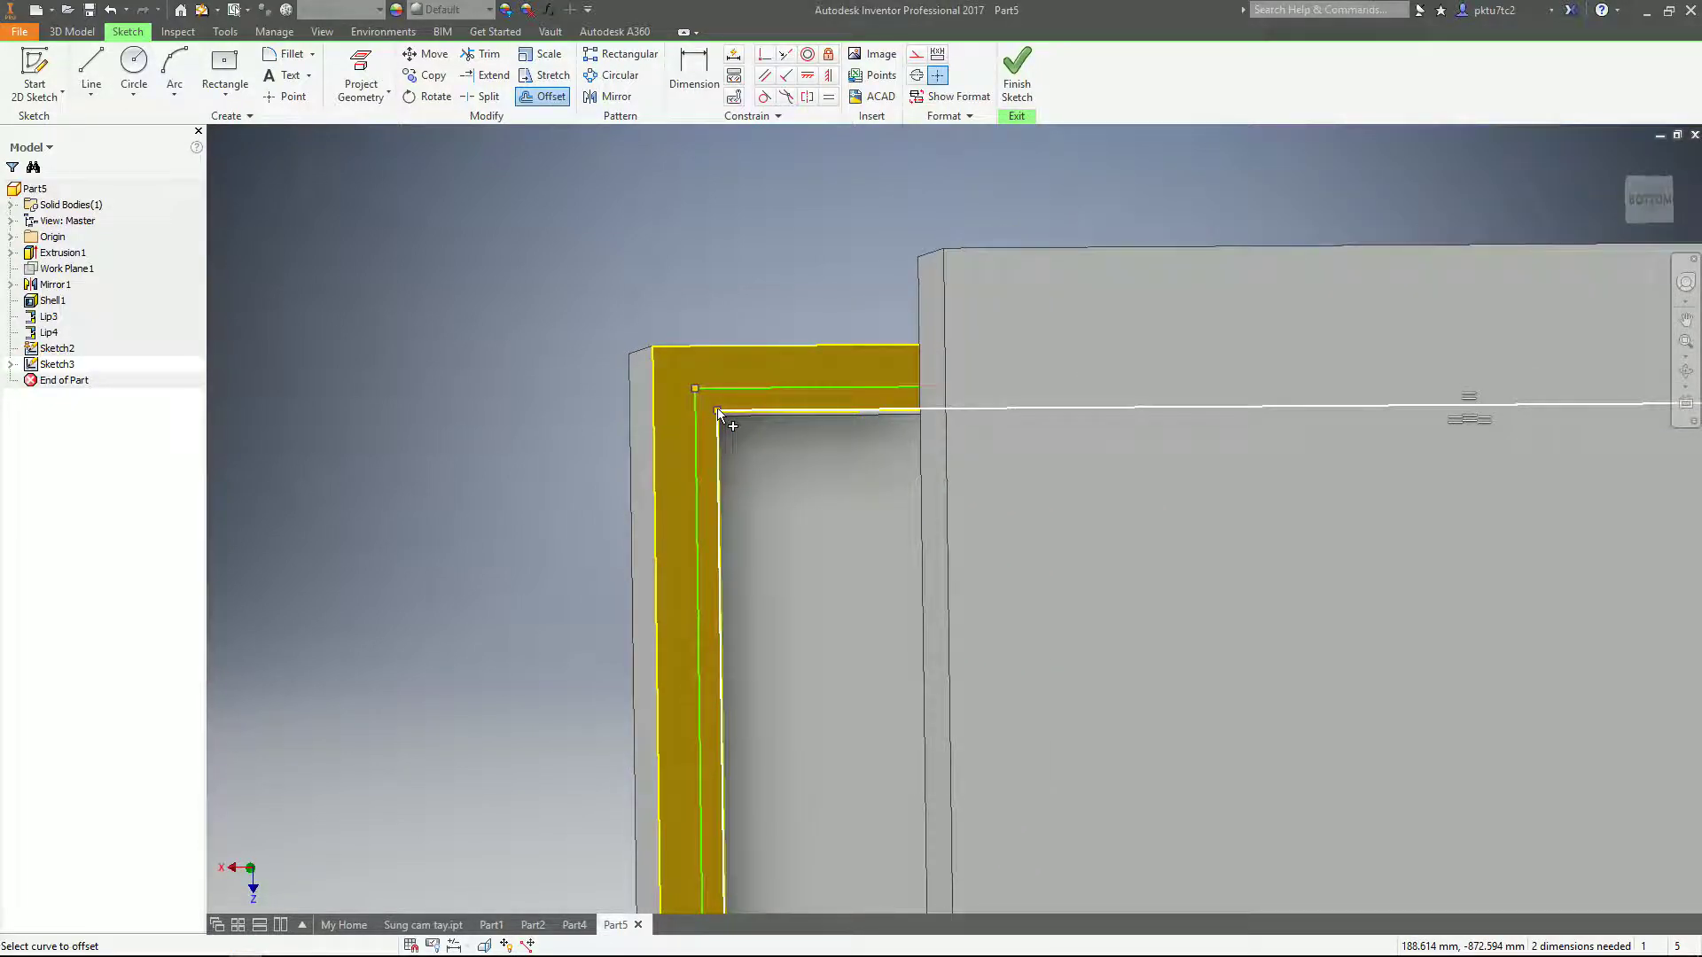
{"action": "scroll", "coordinate": [719, 414], "scroll_direction": "down", "scroll_amount": 3}
{"action": "left_click", "coordinate": [694, 72]}
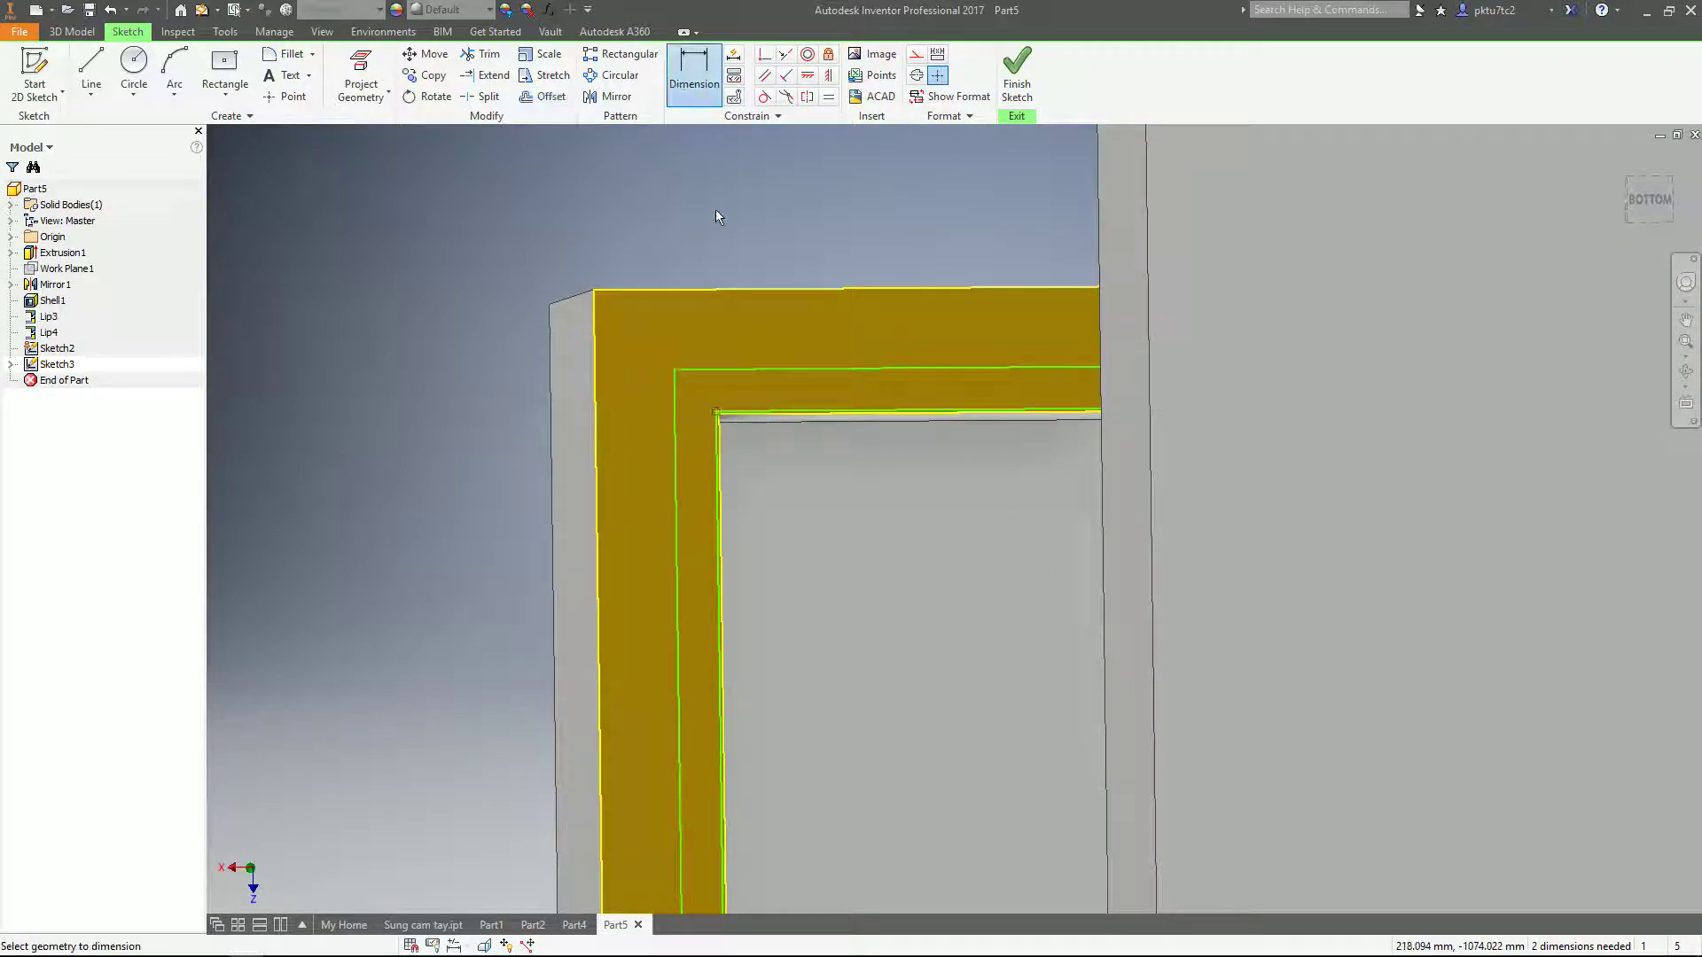
{"action": "middle_click_drag", "start_coordinate": [724, 474], "coordinate": [721, 470], "text": "shift"}
{"action": "scroll", "coordinate": [724, 443], "scroll_direction": "down", "scroll_amount": 2}
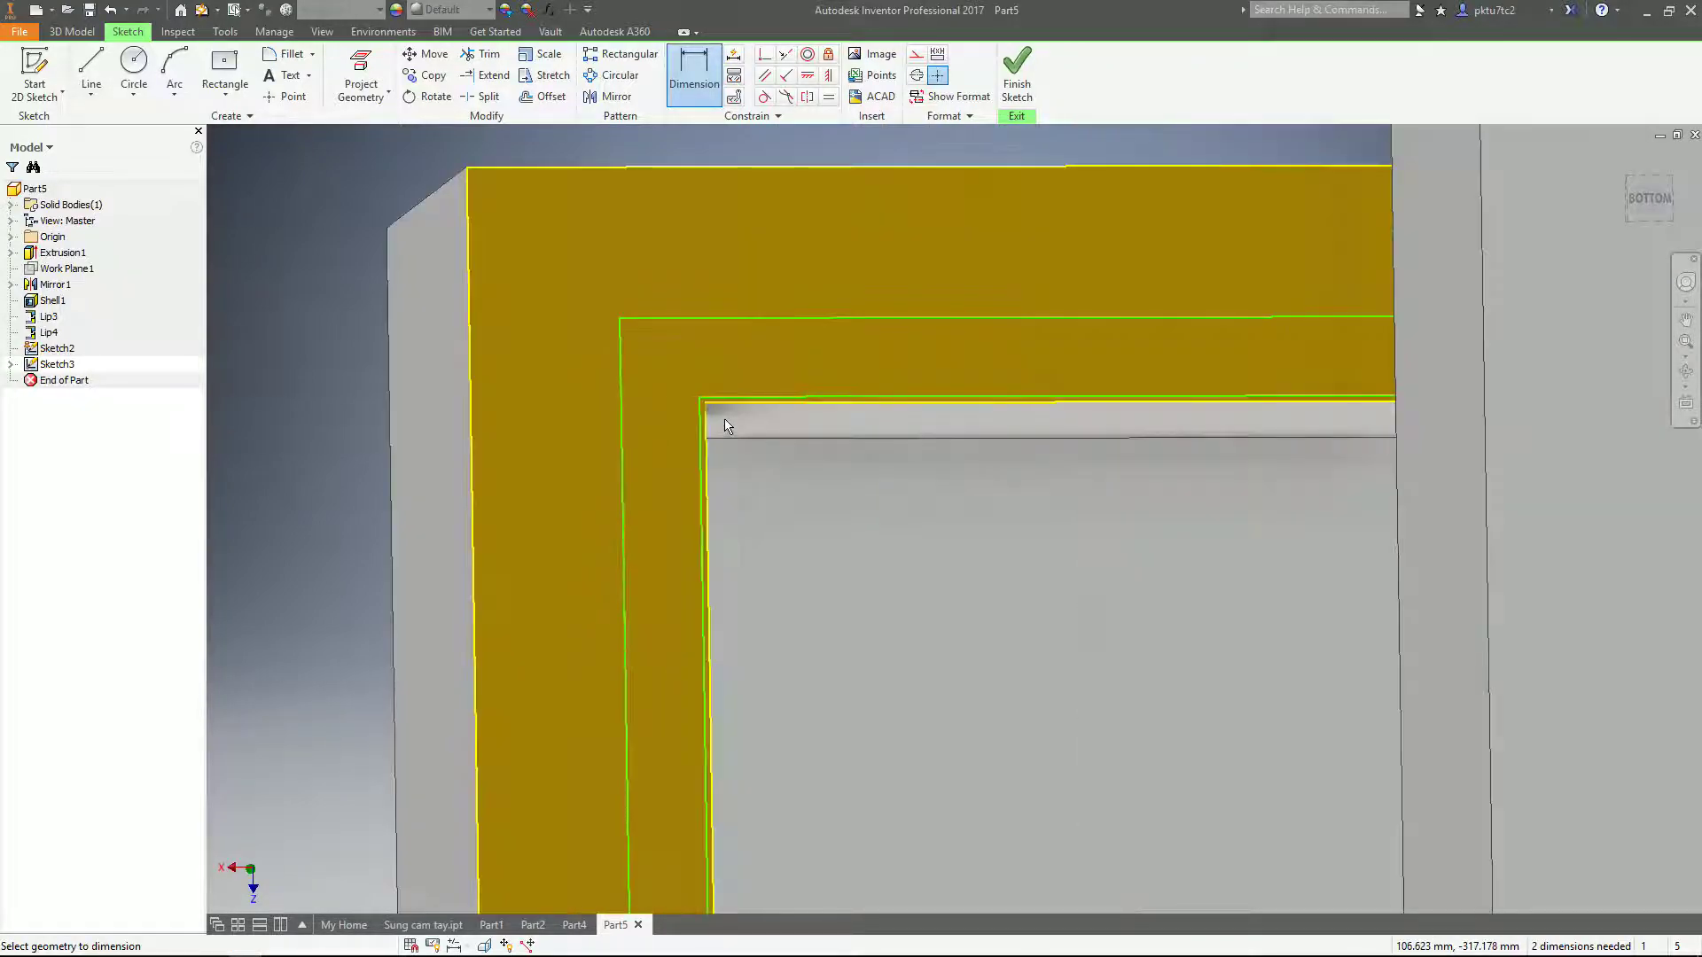
{"action": "scroll", "coordinate": [720, 390], "scroll_direction": "down", "scroll_amount": 3}
{"action": "key", "text": "ctrl+z"}
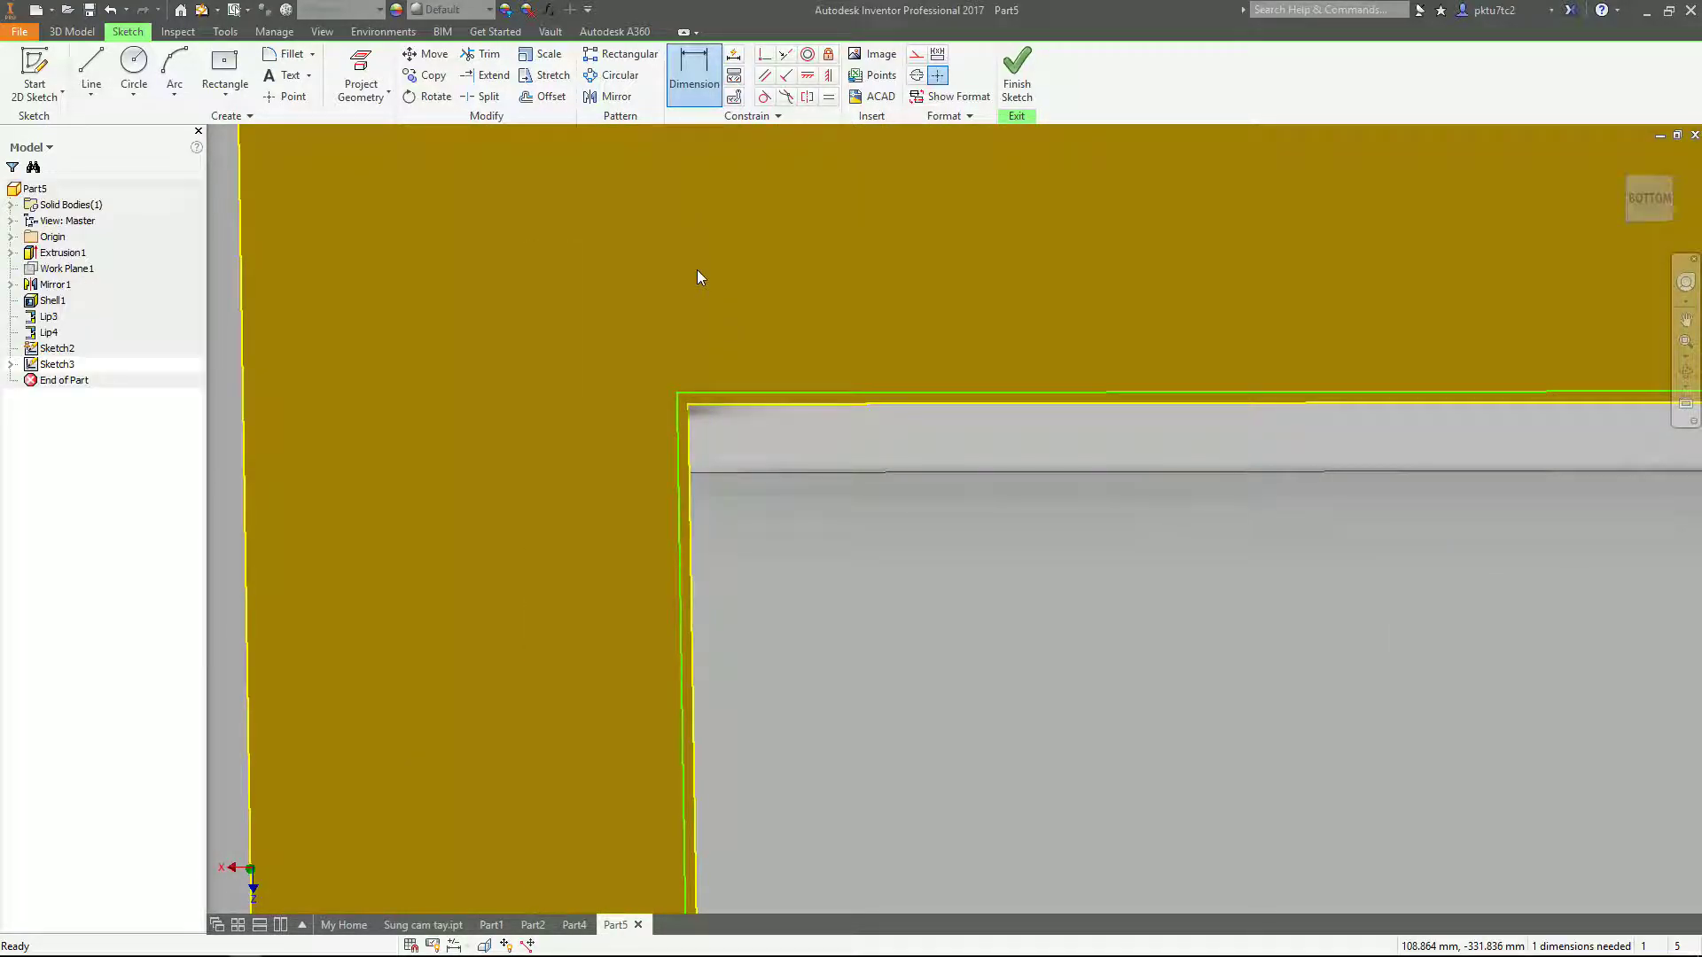
- Offset the gold rim's projected inner loop outward by about 1.37 mm onto the rim face
{"action": "left_click", "coordinate": [545, 96]}
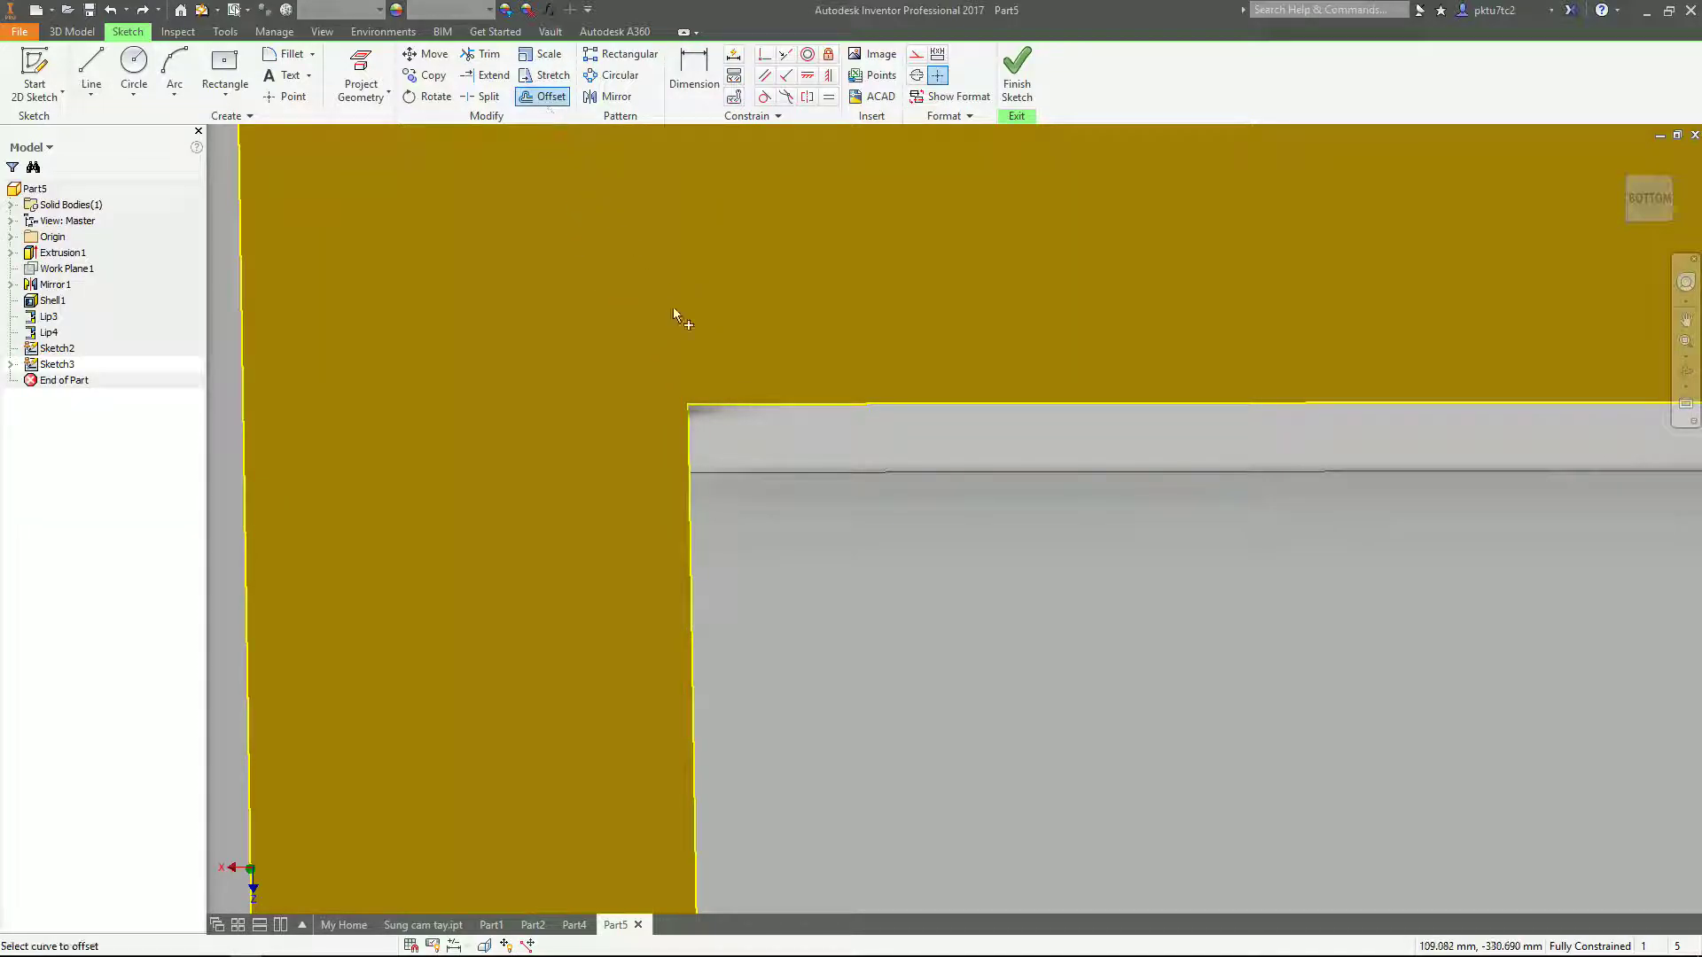
{"action": "left_click", "coordinate": [720, 405]}
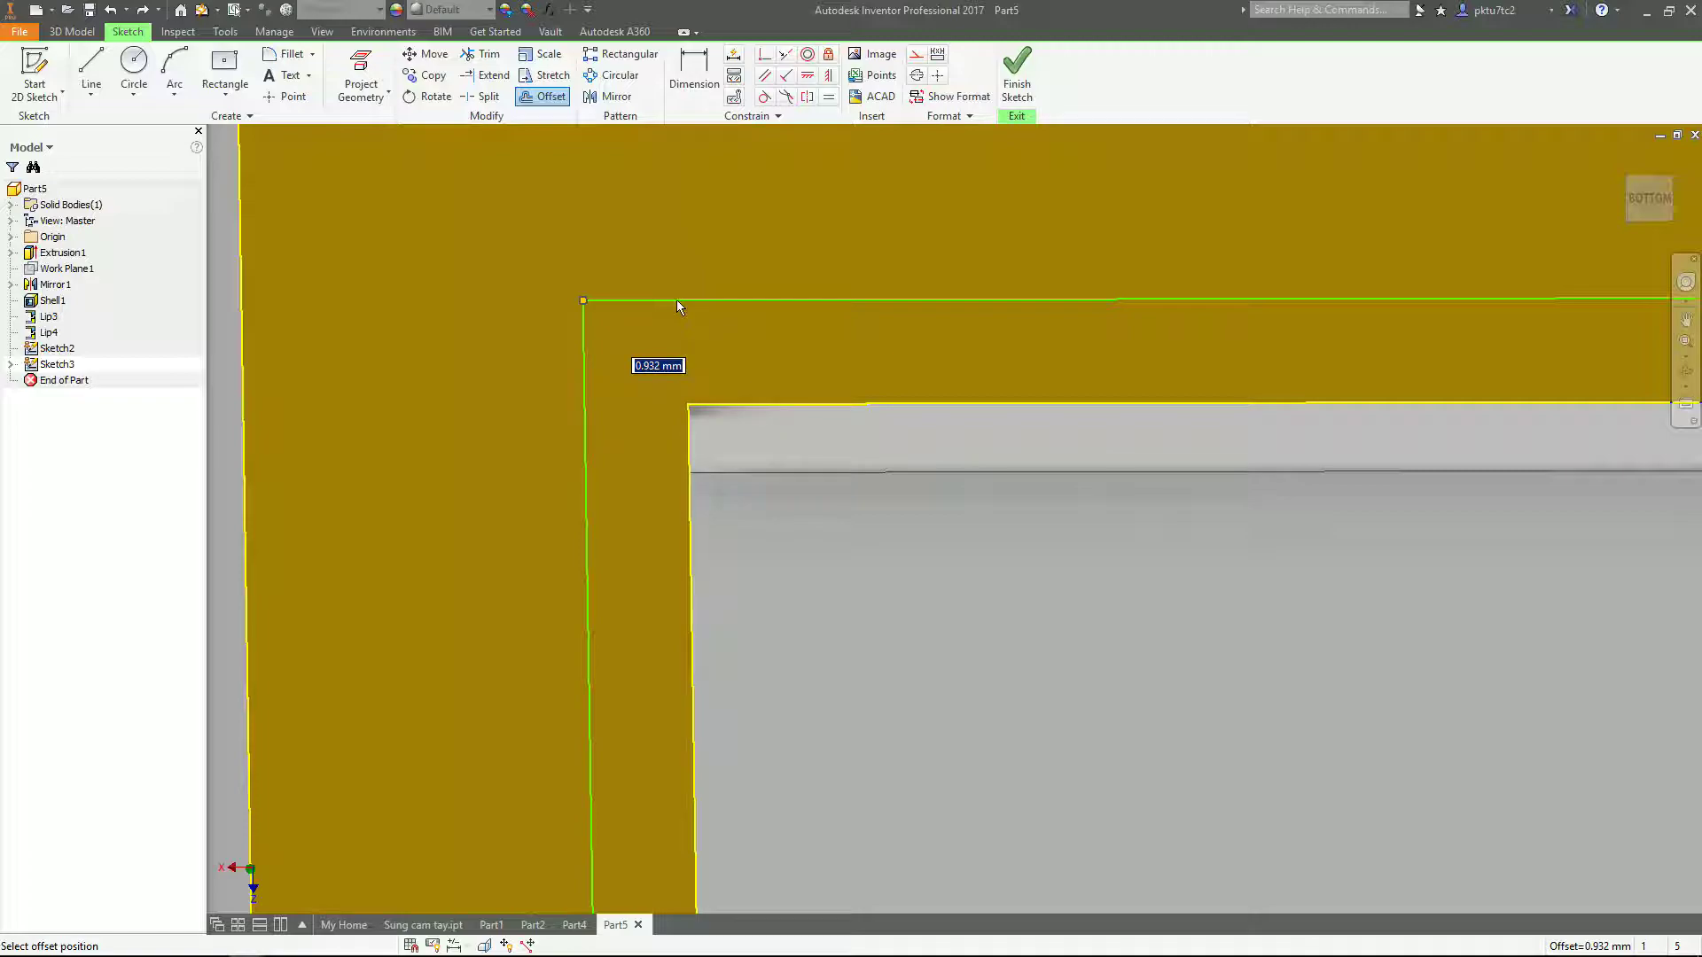
{"action": "type", "text": "-1"}
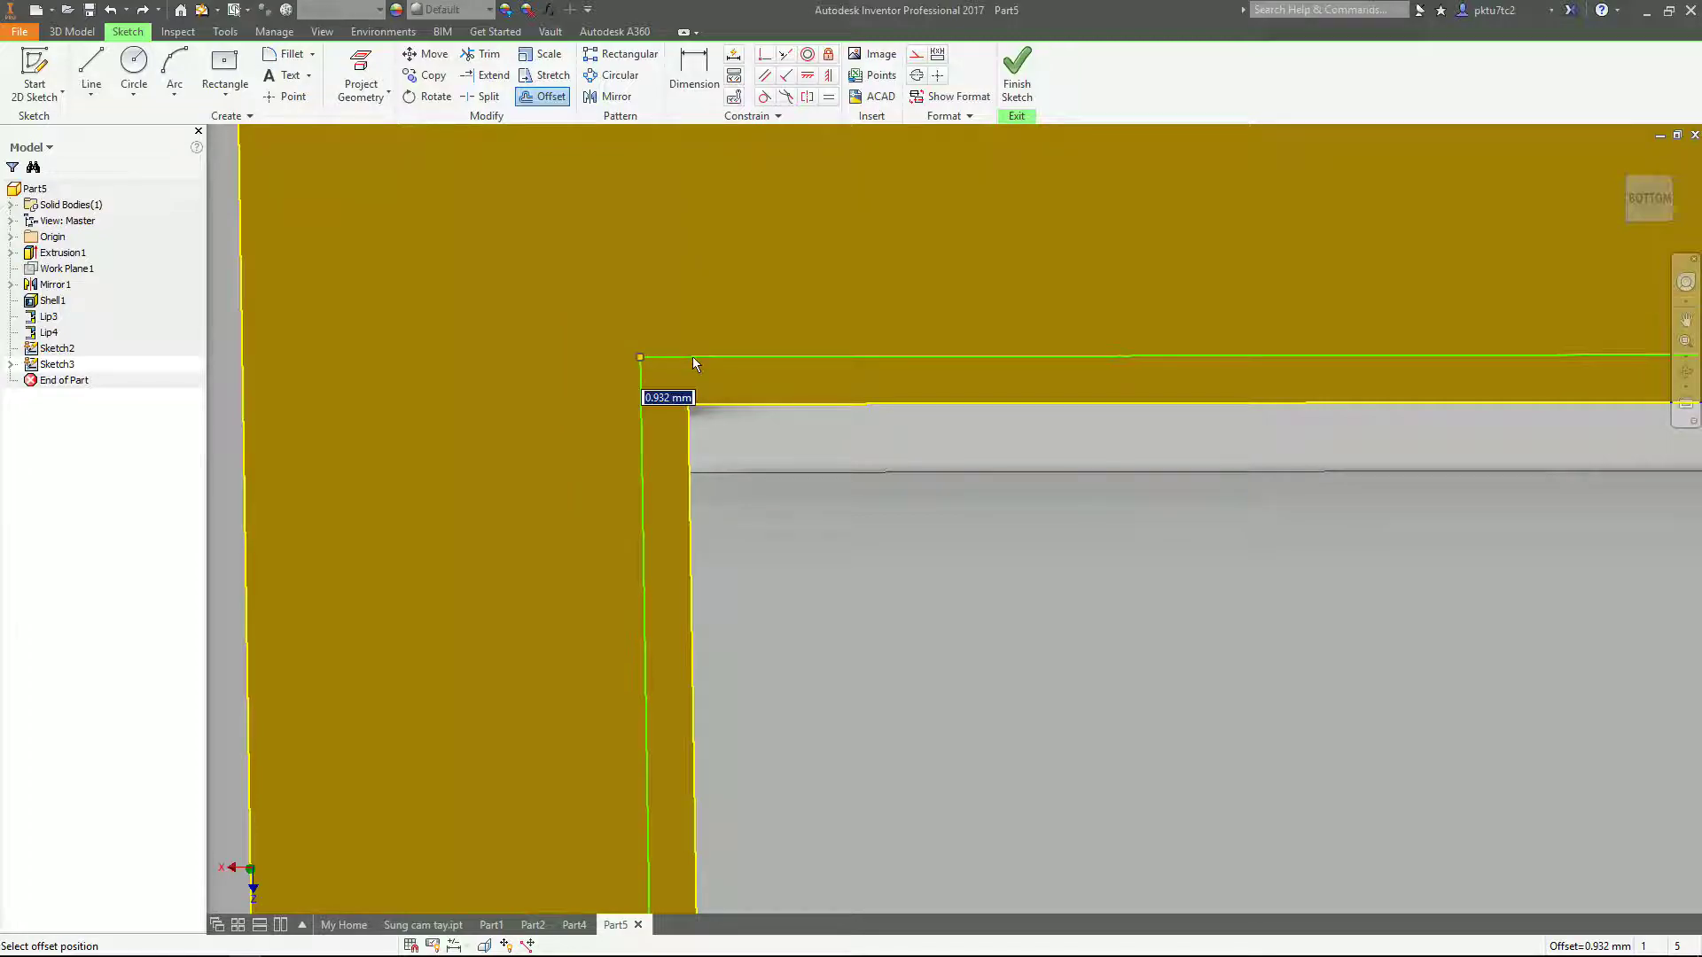
{"action": "left_click", "coordinate": [590, 259]}
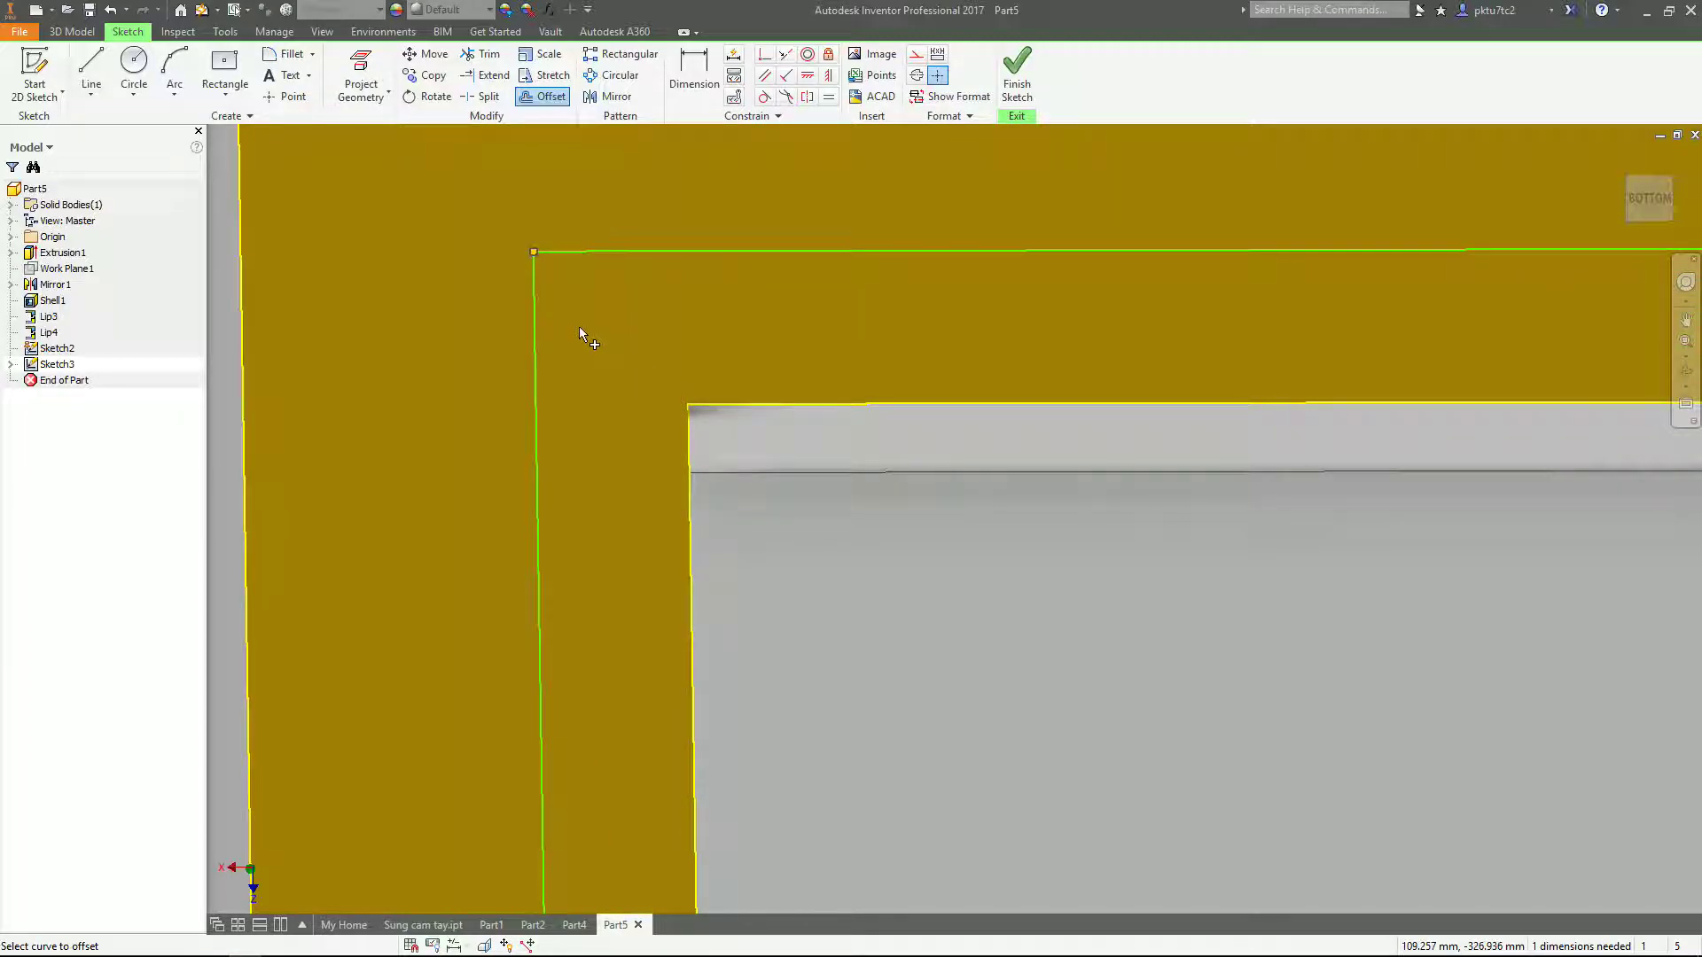
- Dimension the gap between the offset loop and the rim's inner edge to 1 mm, and finish the sketch
{"action": "scroll", "coordinate": [578, 326], "scroll_direction": "down", "scroll_amount": 3}
{"action": "middle_click_drag", "start_coordinate": [553, 286], "coordinate": [555, 344]}
{"action": "left_click", "coordinate": [686, 84]}
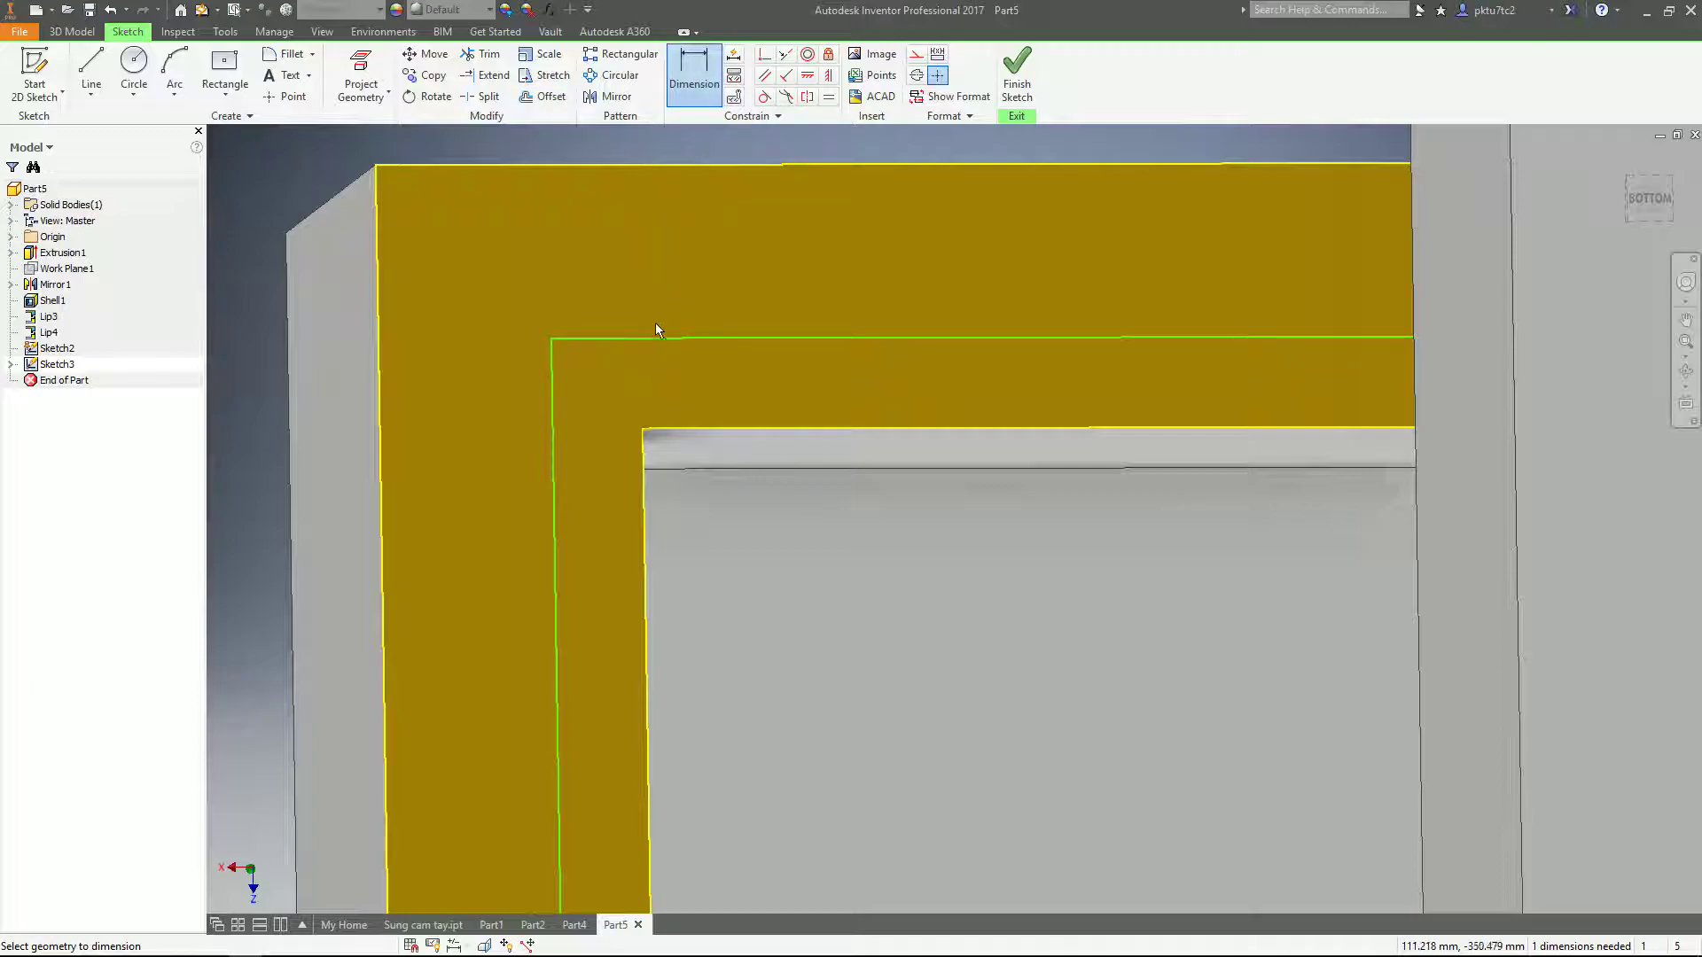
{"action": "scroll", "coordinate": [656, 324], "scroll_direction": "down", "scroll_amount": 2}
{"action": "left_click", "coordinate": [669, 520]}
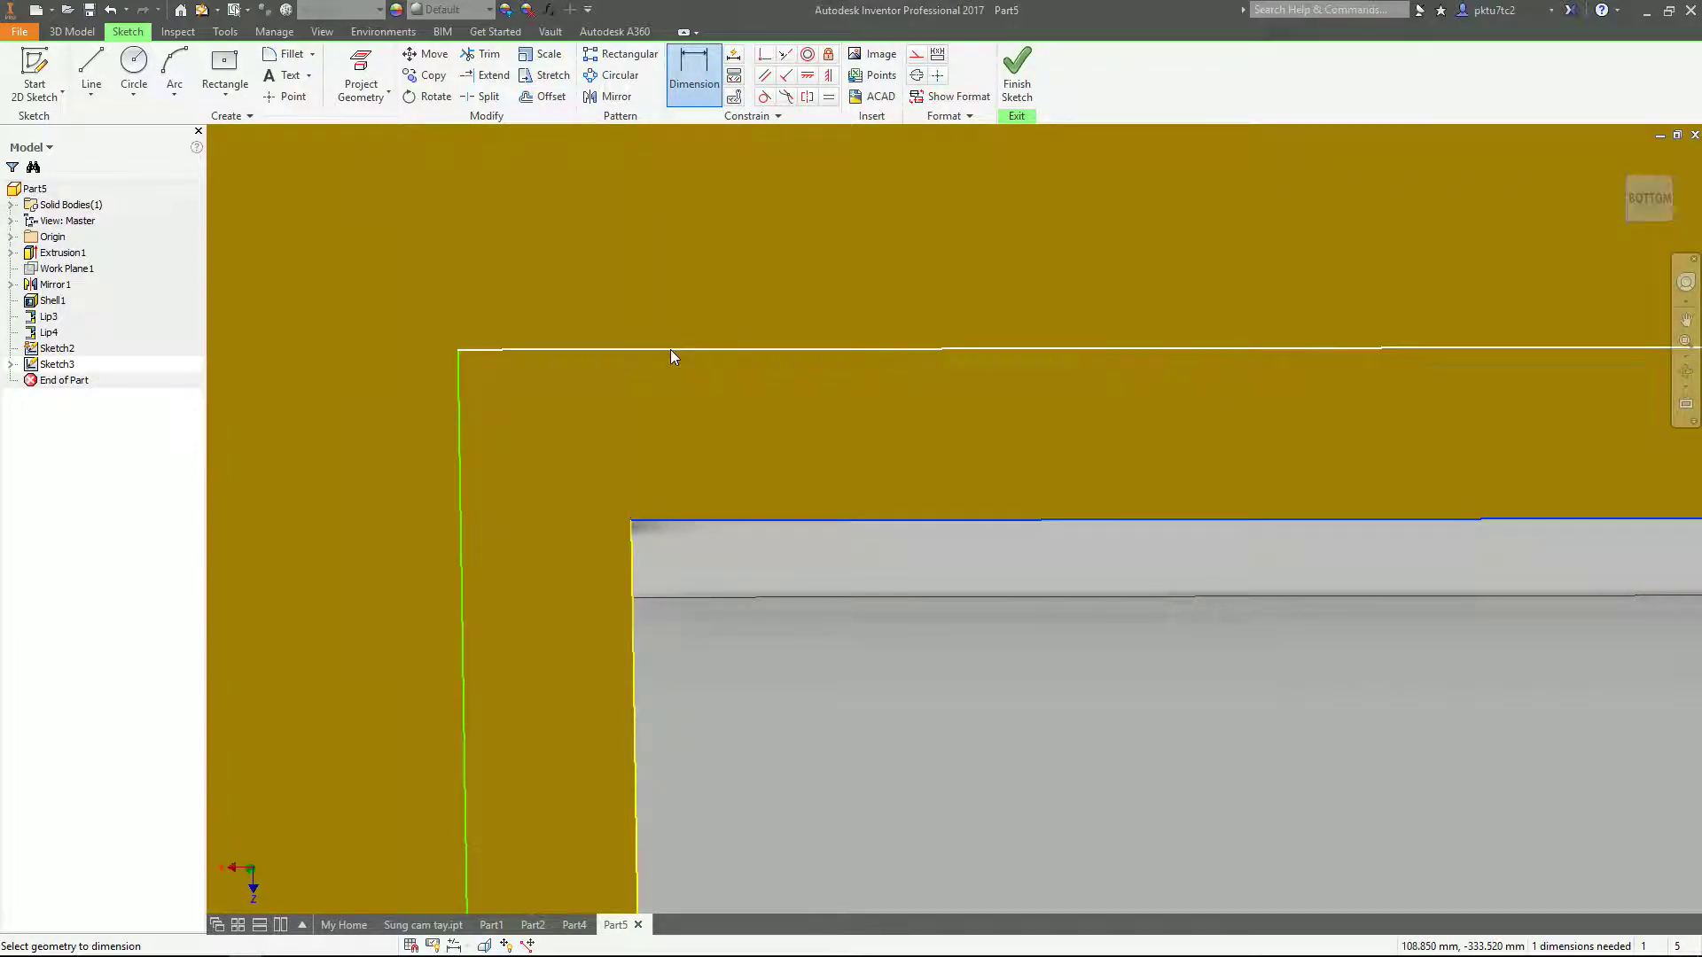
{"action": "left_click", "coordinate": [670, 349]}
{"action": "scroll", "coordinate": [418, 404], "scroll_direction": "down", "scroll_amount": 5}
{"action": "left_click", "coordinate": [406, 397]}
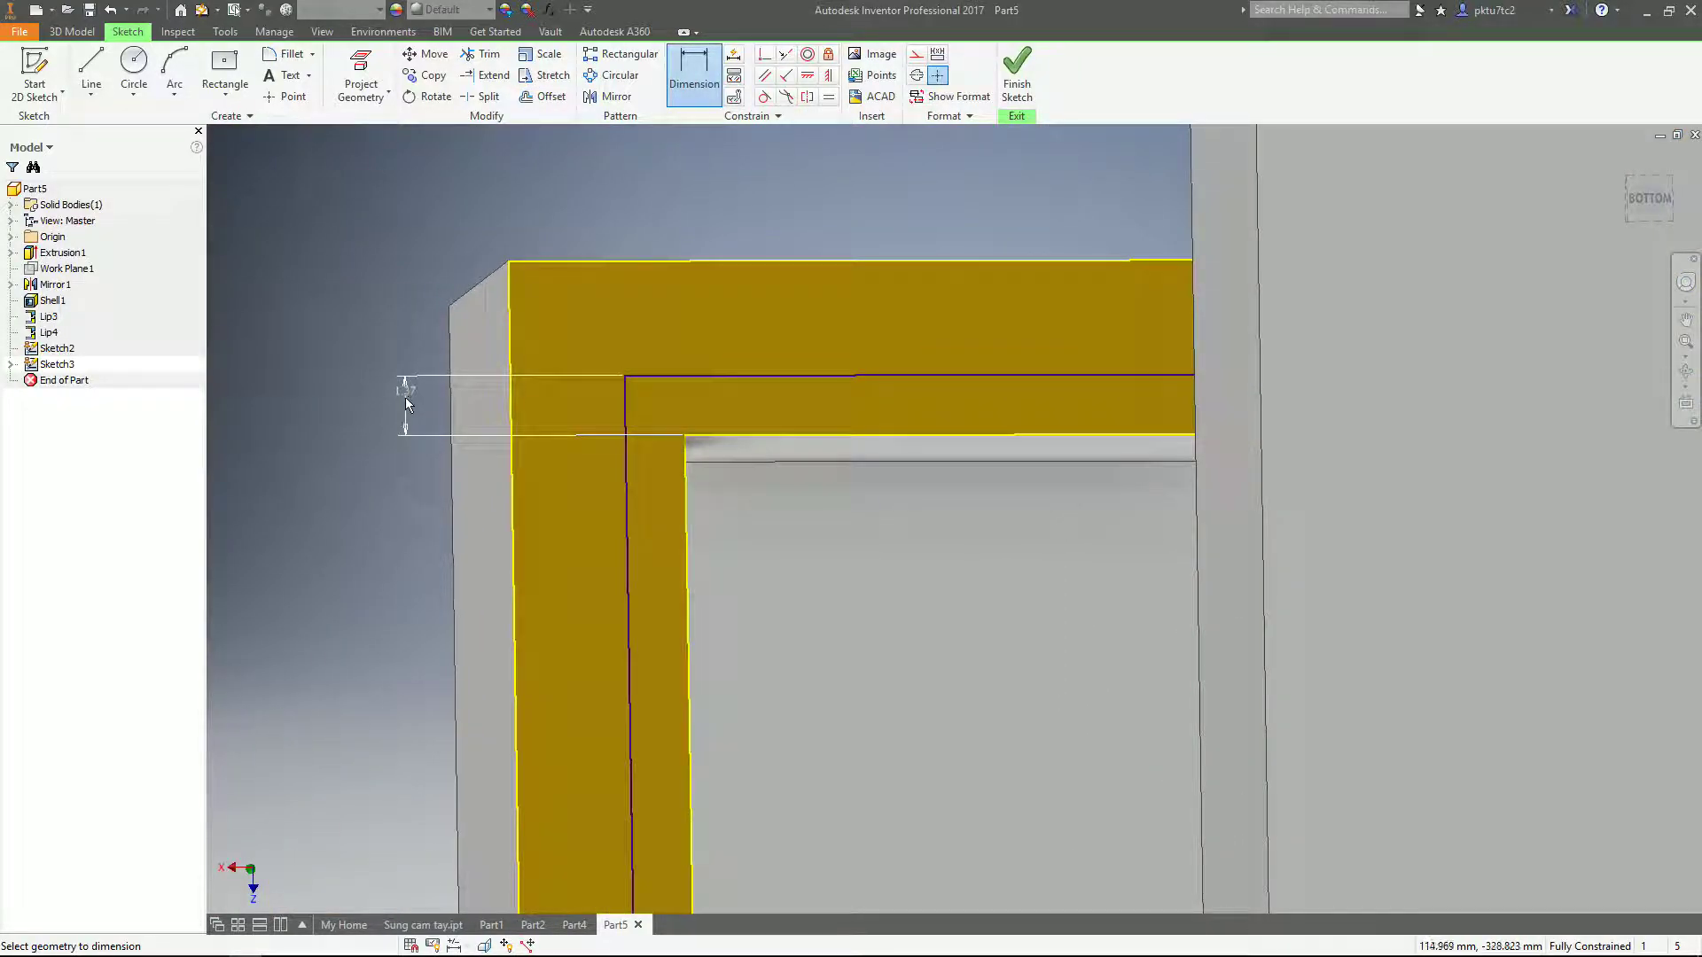
{"action": "type", "text": "1mm"}
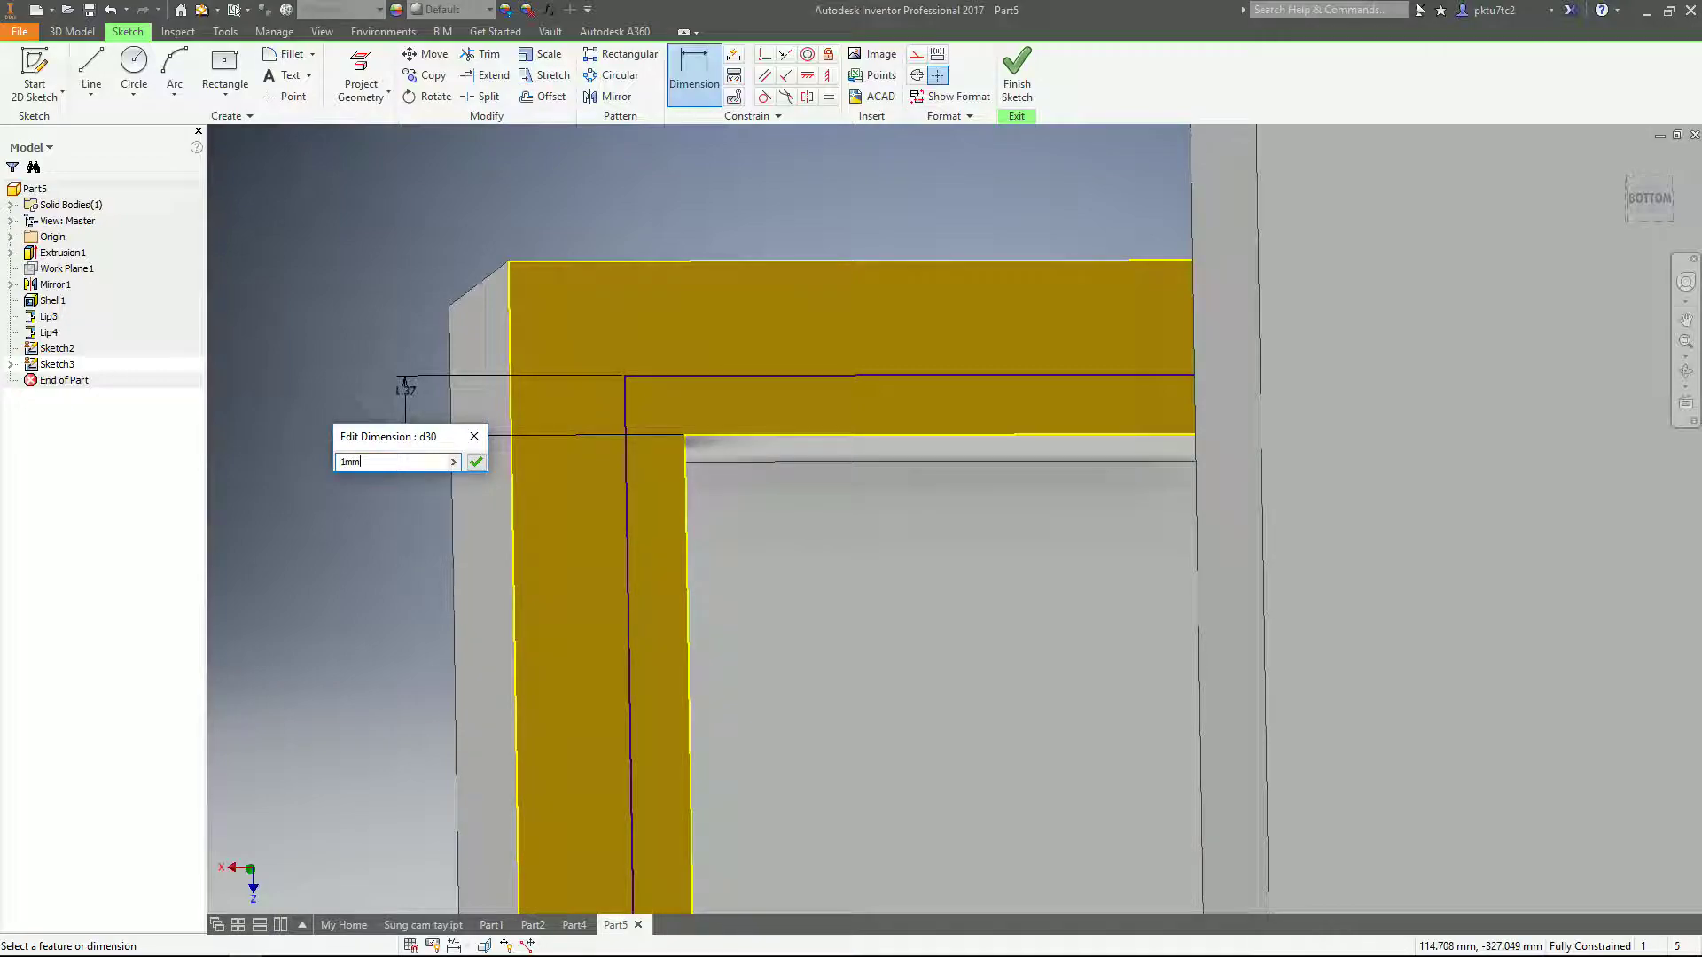
{"action": "key", "text": "Return"}
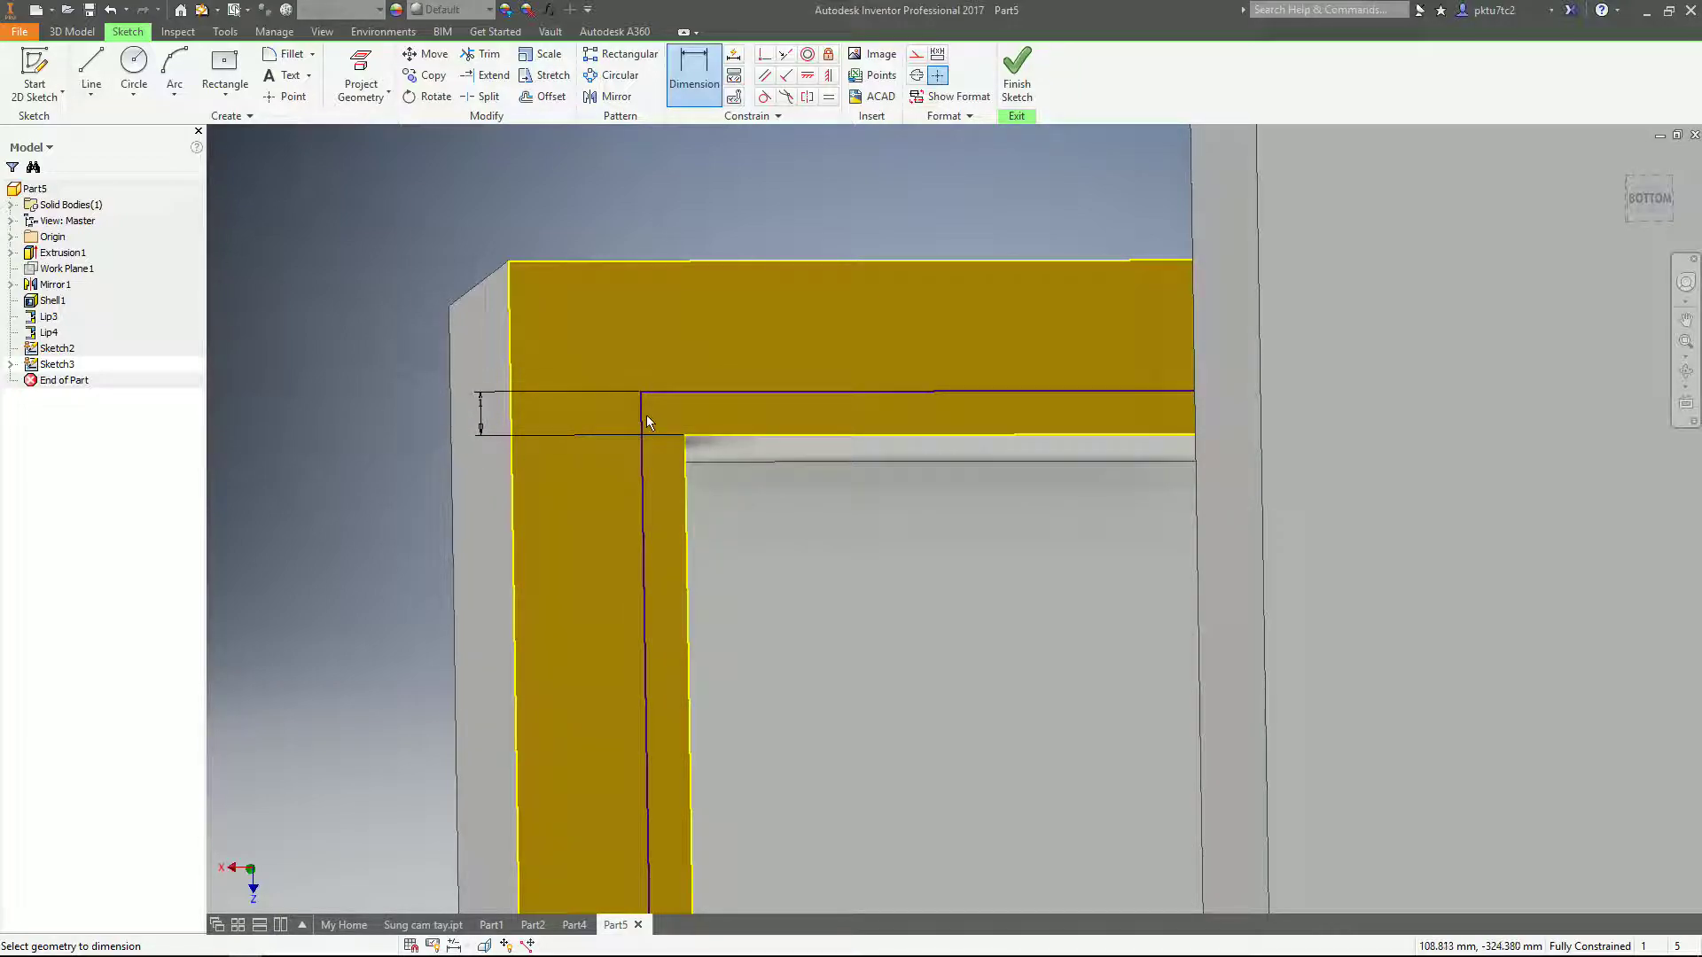
{"action": "left_click", "coordinate": [1016, 71]}
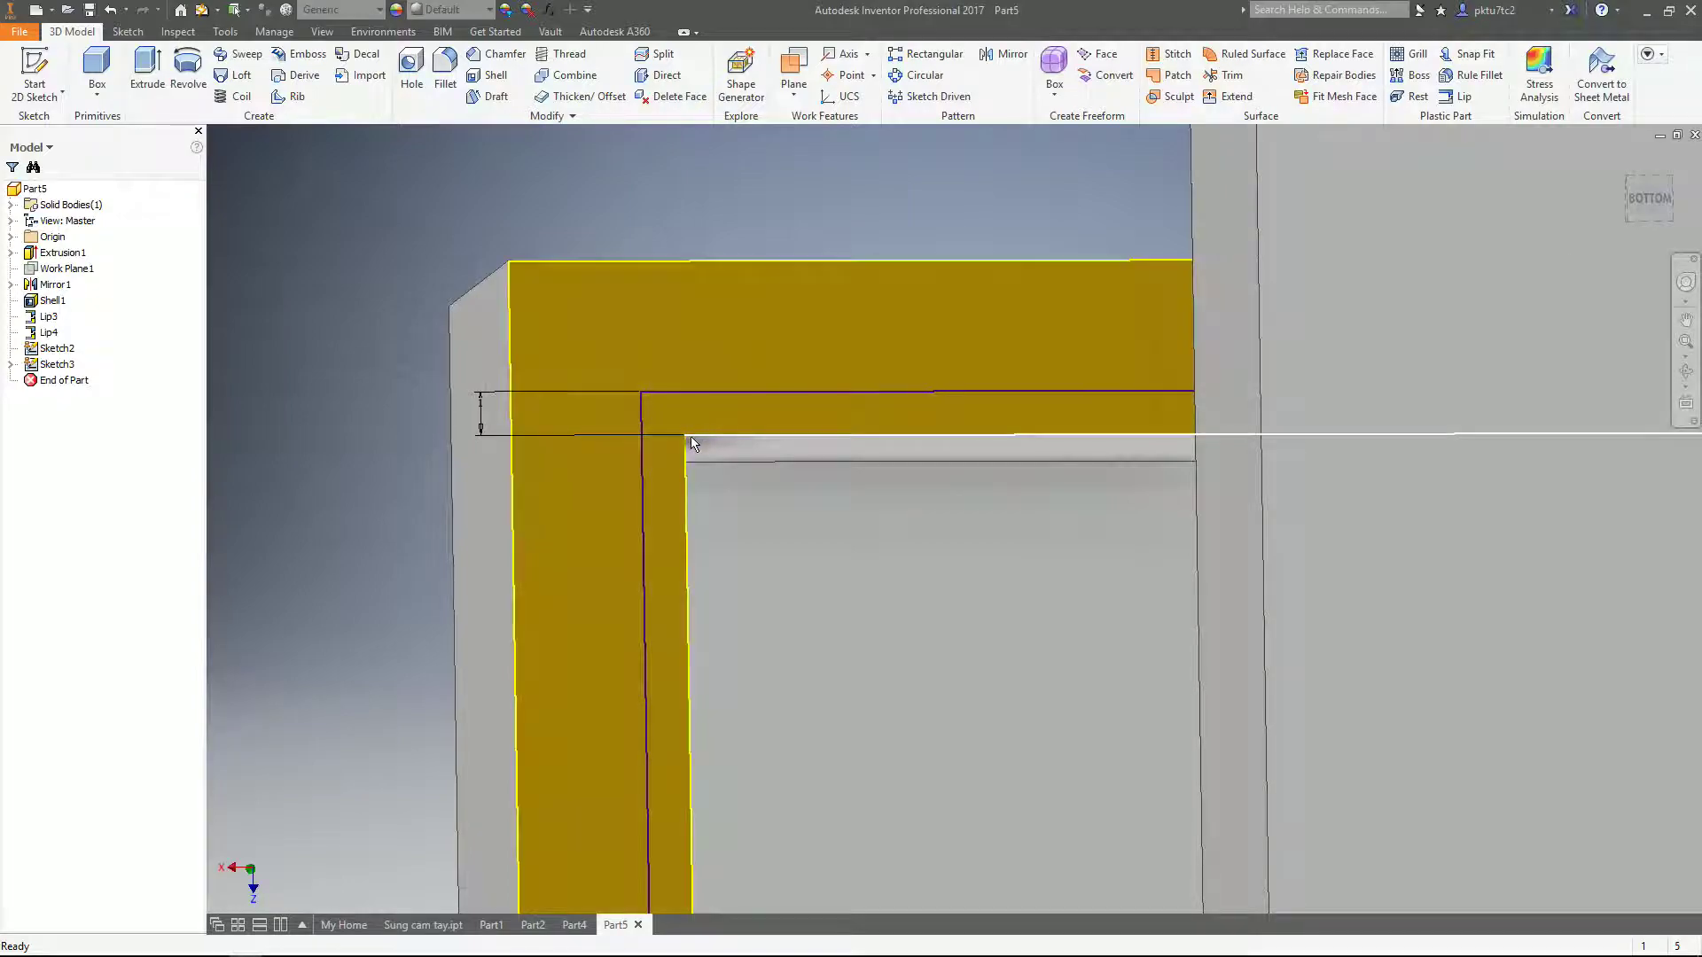
- Compare the offset loop on the gold rim with the red channel between the opposite half's lips
{"action": "scroll", "coordinate": [656, 440], "scroll_direction": "down", "scroll_amount": 3}
{"action": "scroll", "coordinate": [656, 439], "scroll_direction": "down", "scroll_amount": 2}
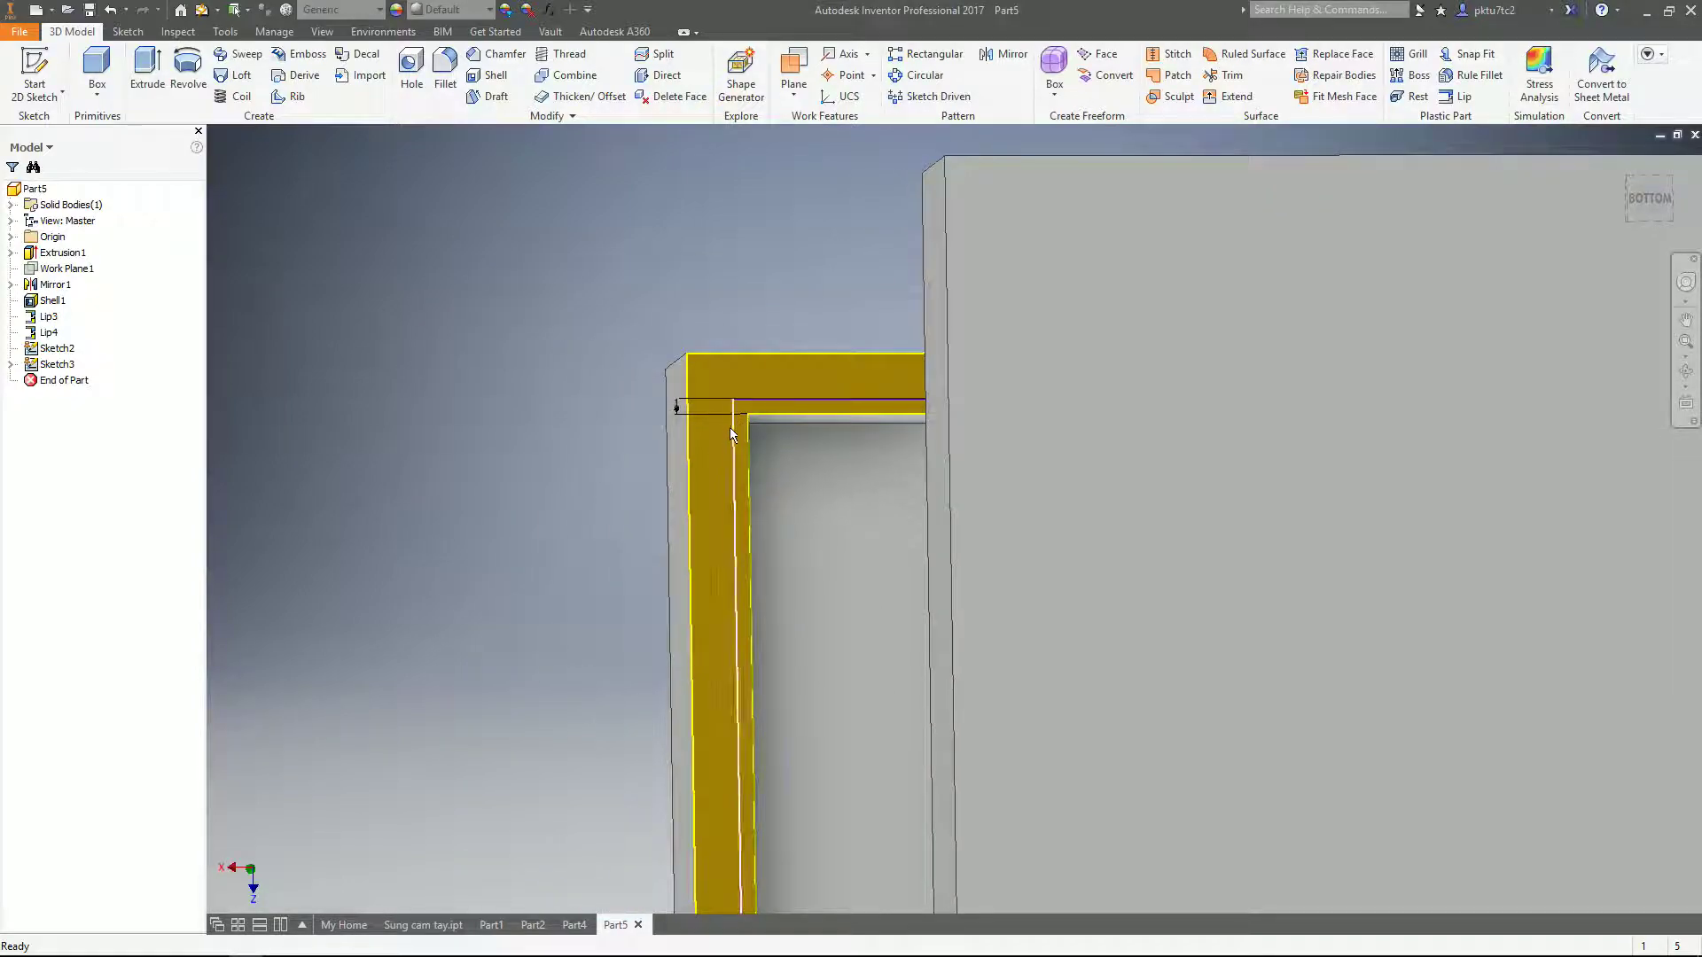
{"action": "scroll", "coordinate": [749, 417], "scroll_direction": "up", "scroll_amount": 2}
{"action": "scroll", "coordinate": [754, 417], "scroll_direction": "down", "scroll_amount": 2}
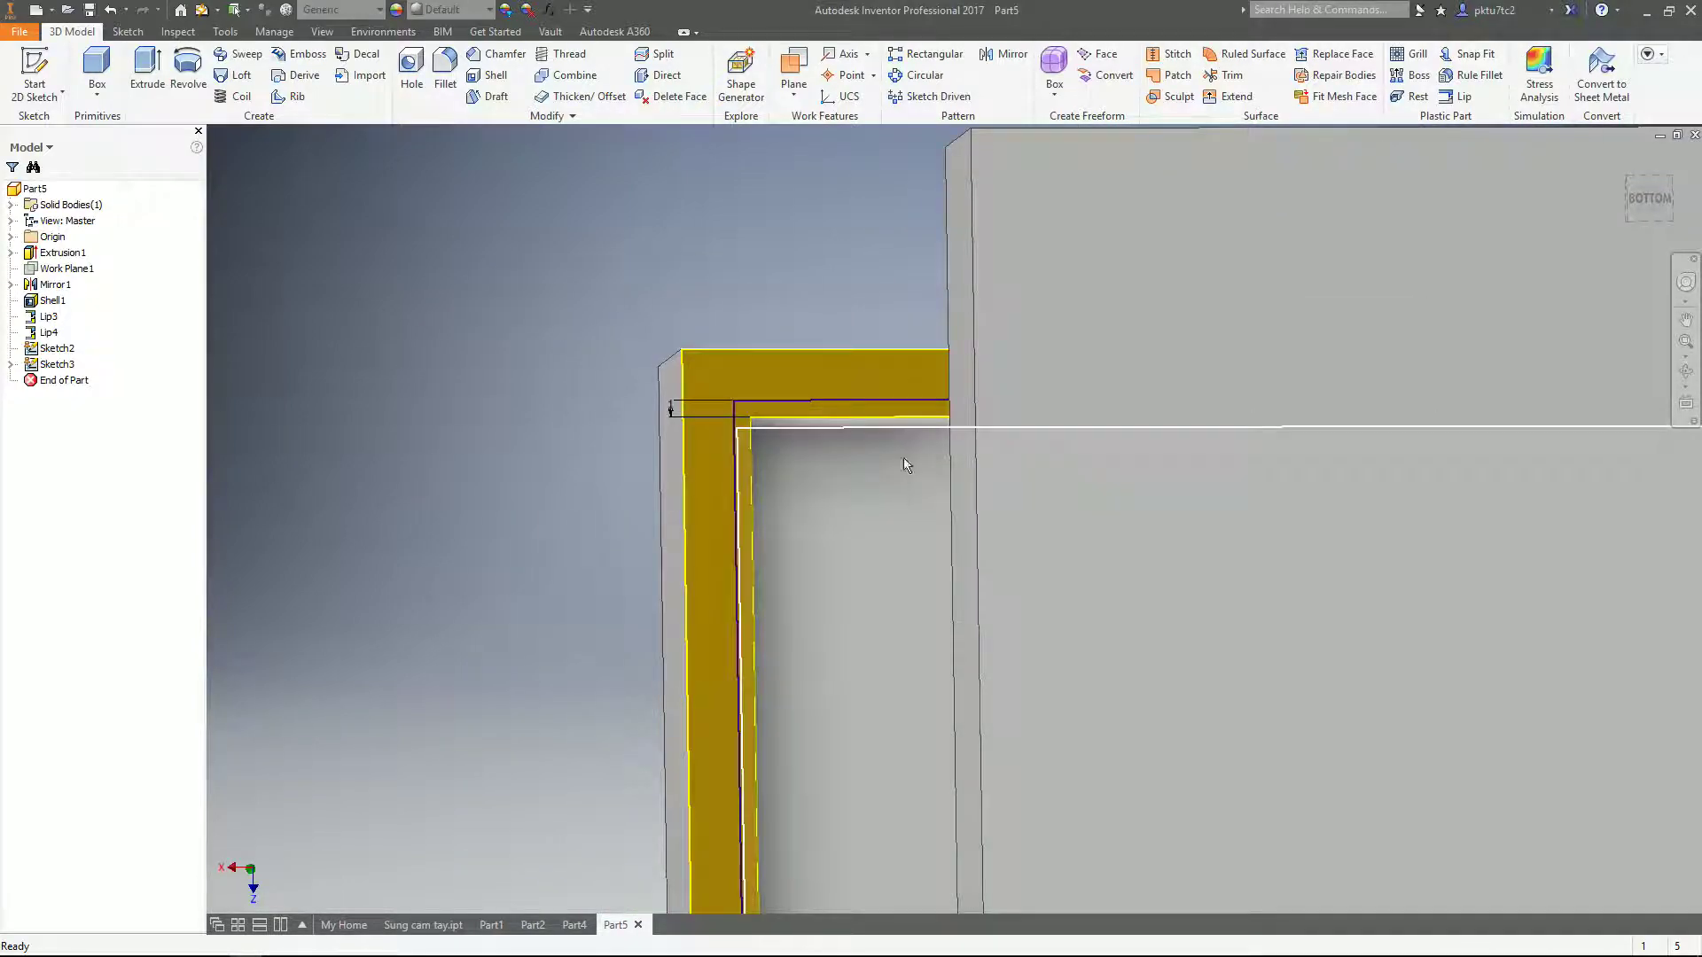
{"action": "scroll", "coordinate": [926, 465], "scroll_direction": "down", "scroll_amount": 2}
{"action": "middle_click_drag", "start_coordinate": [925, 466], "coordinate": [1363, 505], "text": "shift"}
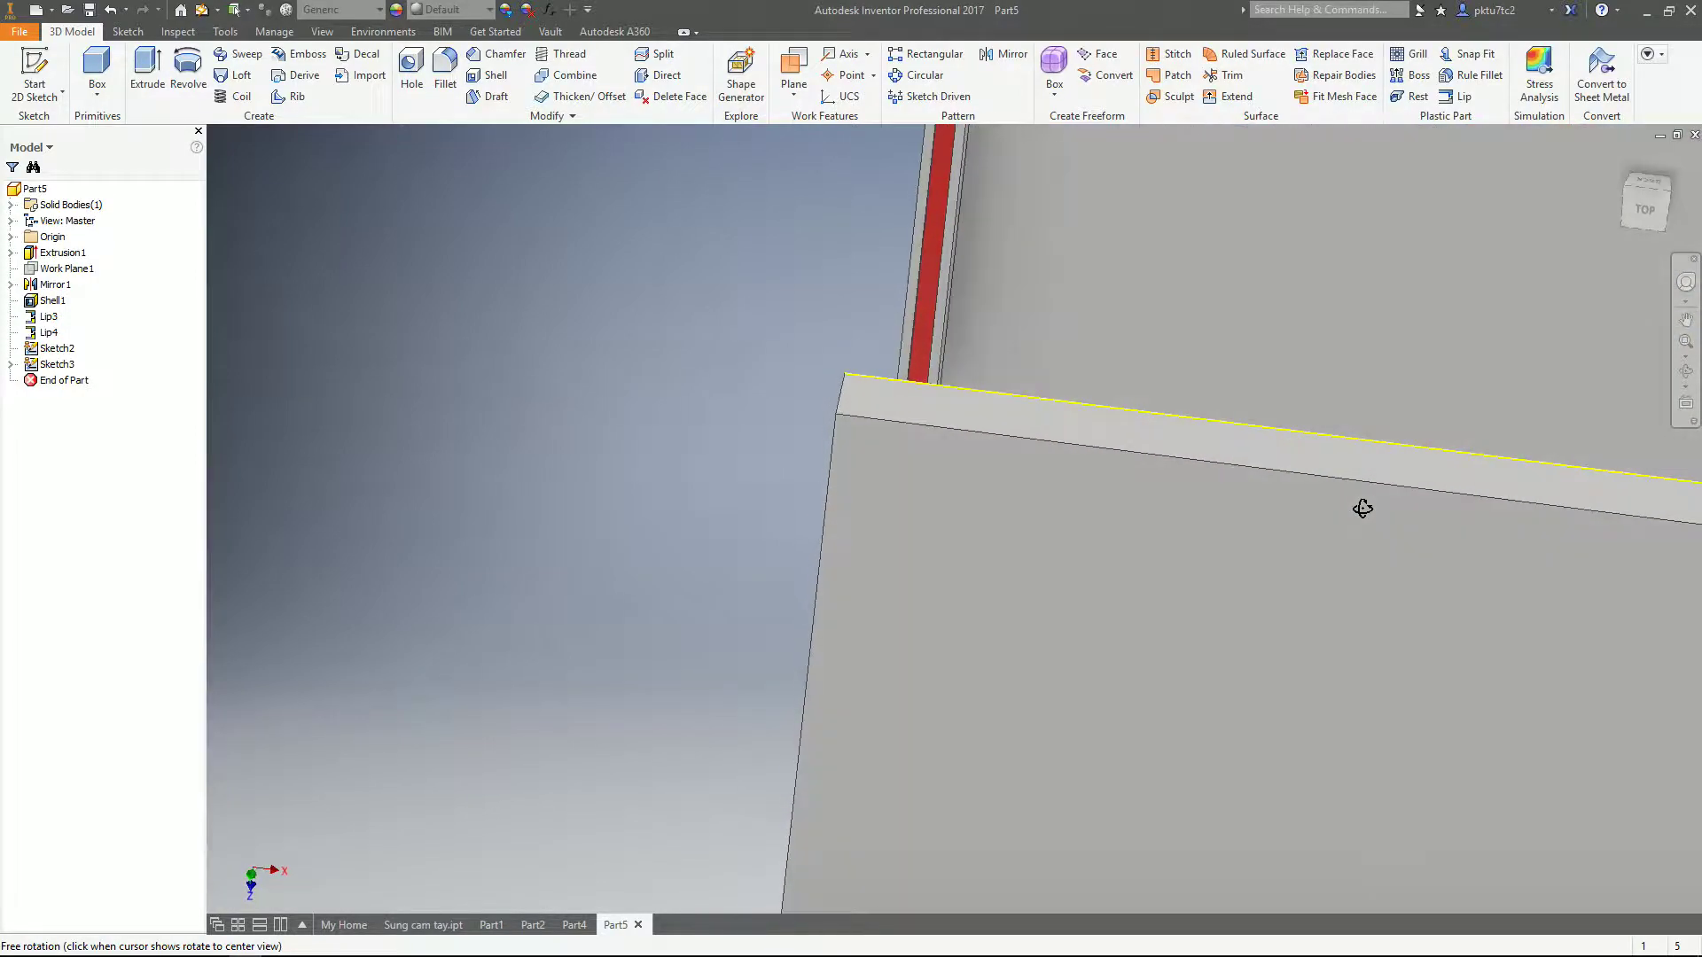
{"action": "scroll", "coordinate": [996, 255], "scroll_direction": "up", "scroll_amount": 4}
{"action": "middle_click_drag", "start_coordinate": [904, 242], "coordinate": [1013, 282], "text": "shift"}
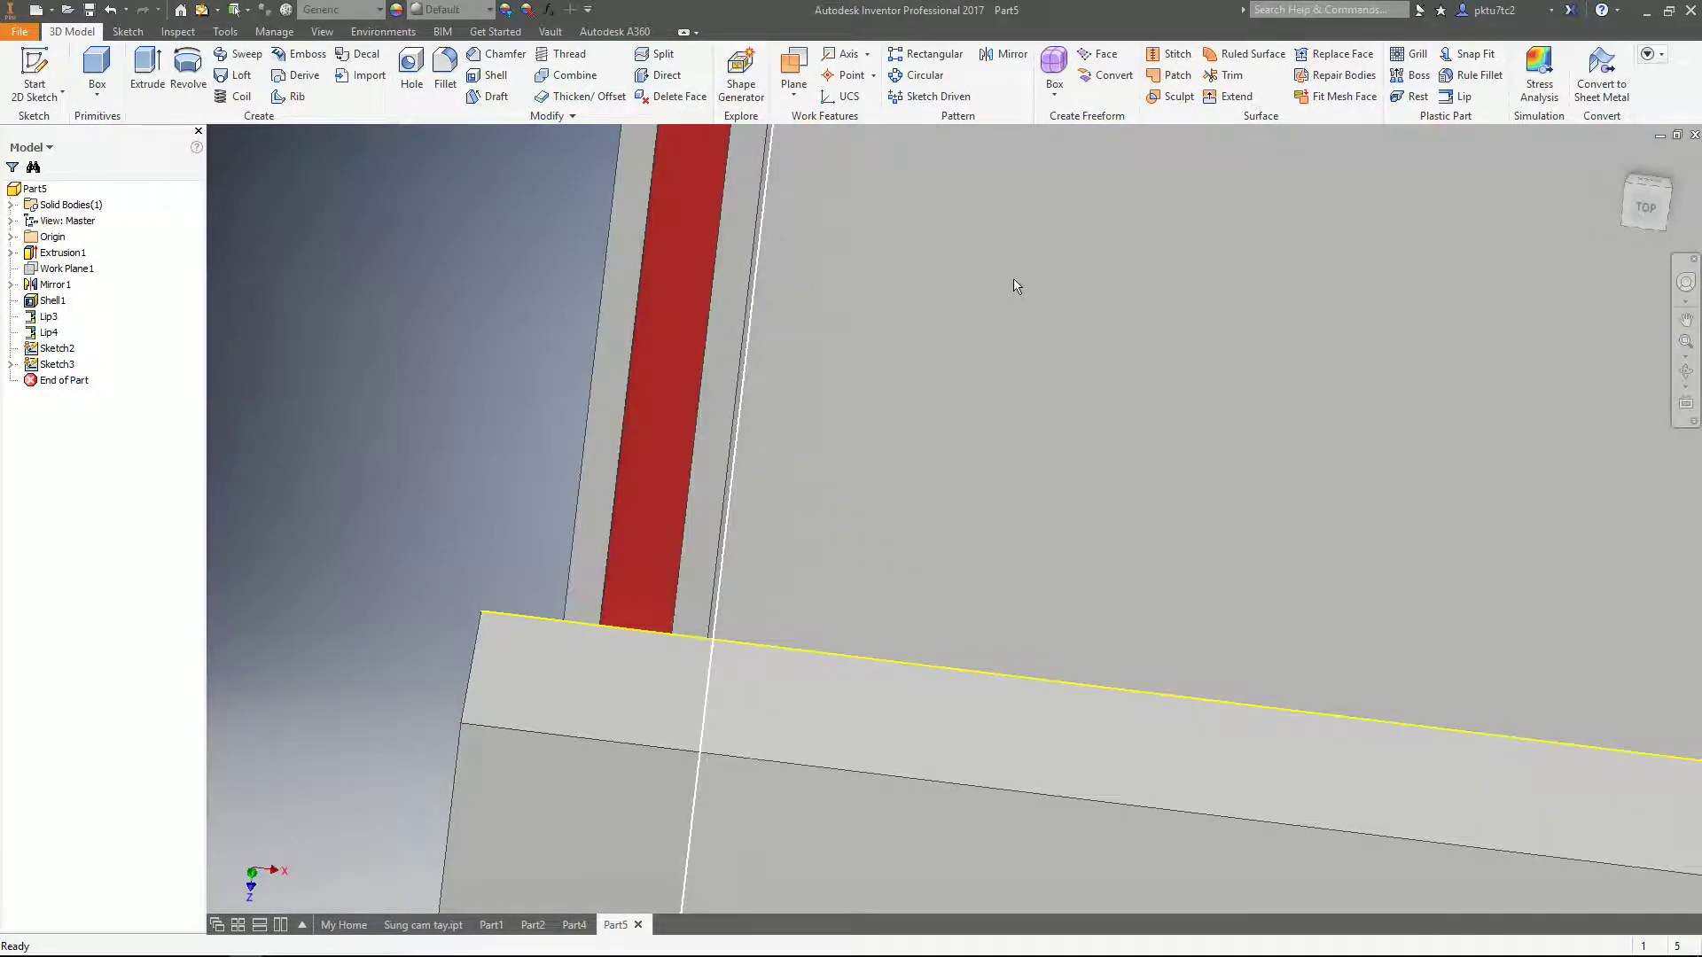
{"action": "middle_click_drag", "start_coordinate": [727, 273], "coordinate": [914, 296], "text": "shift"}
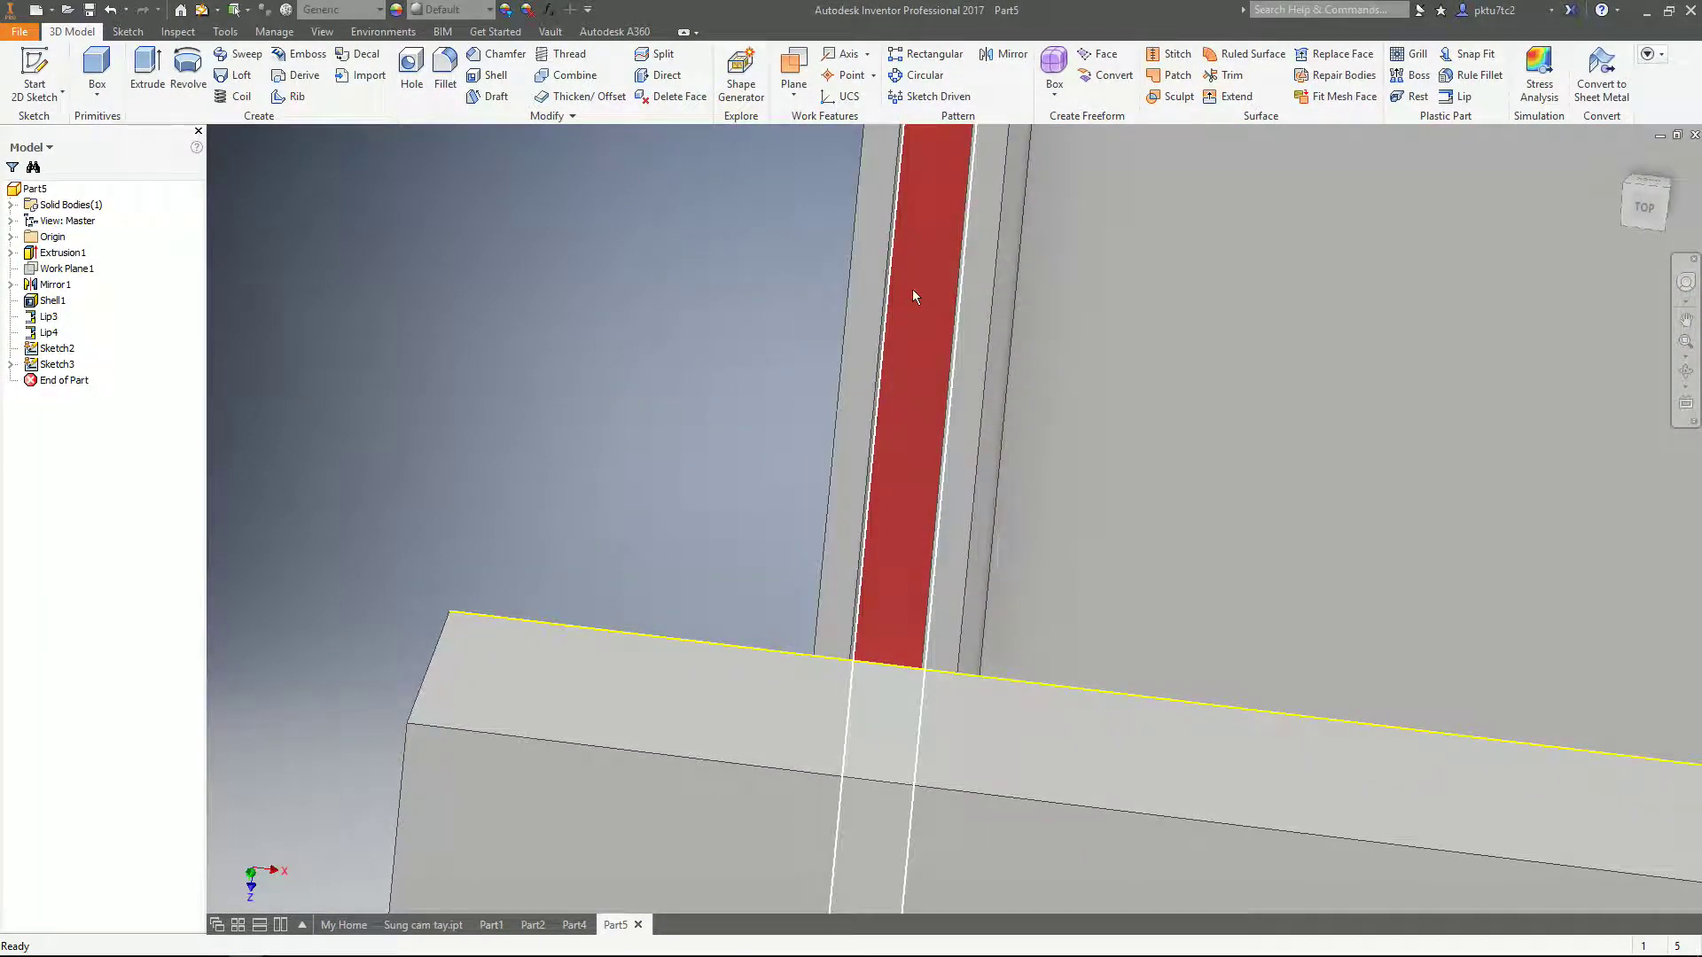
{"action": "scroll", "coordinate": [908, 310], "scroll_direction": "down", "scroll_amount": 5}
{"action": "middle_click_drag", "start_coordinate": [1211, 490], "coordinate": [837, 499], "text": "shift"}
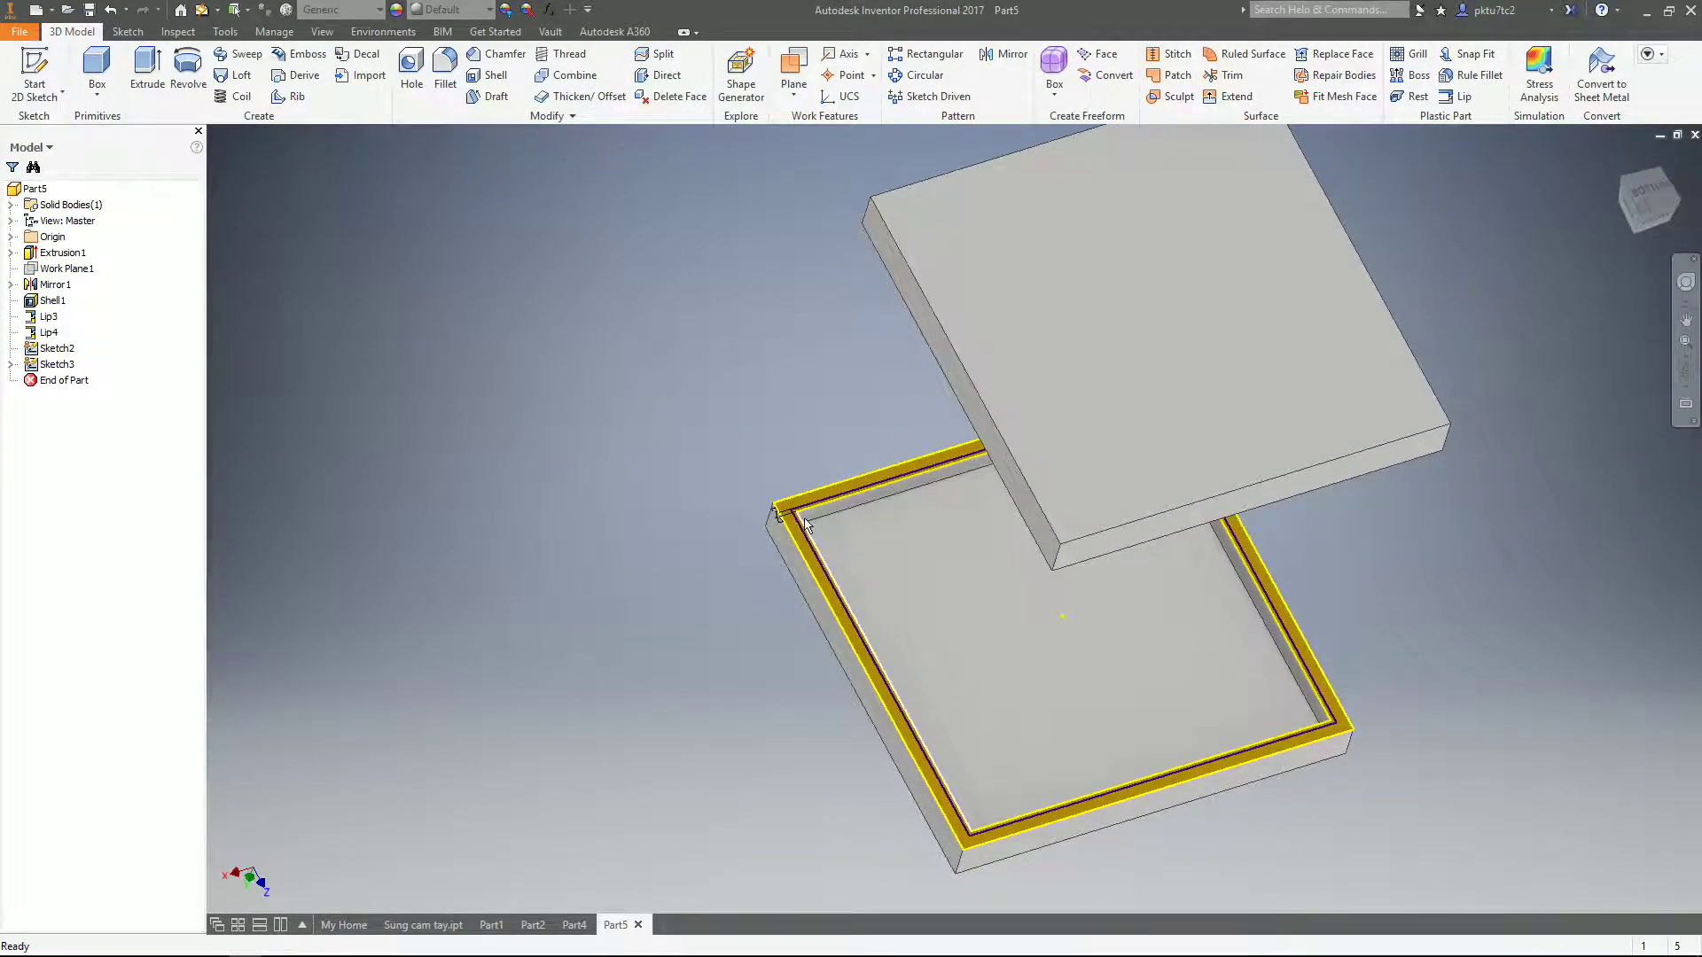
{"action": "scroll", "coordinate": [756, 482], "scroll_direction": "up", "scroll_amount": 6}
{"action": "scroll", "coordinate": [729, 424], "scroll_direction": "up", "scroll_amount": 2}
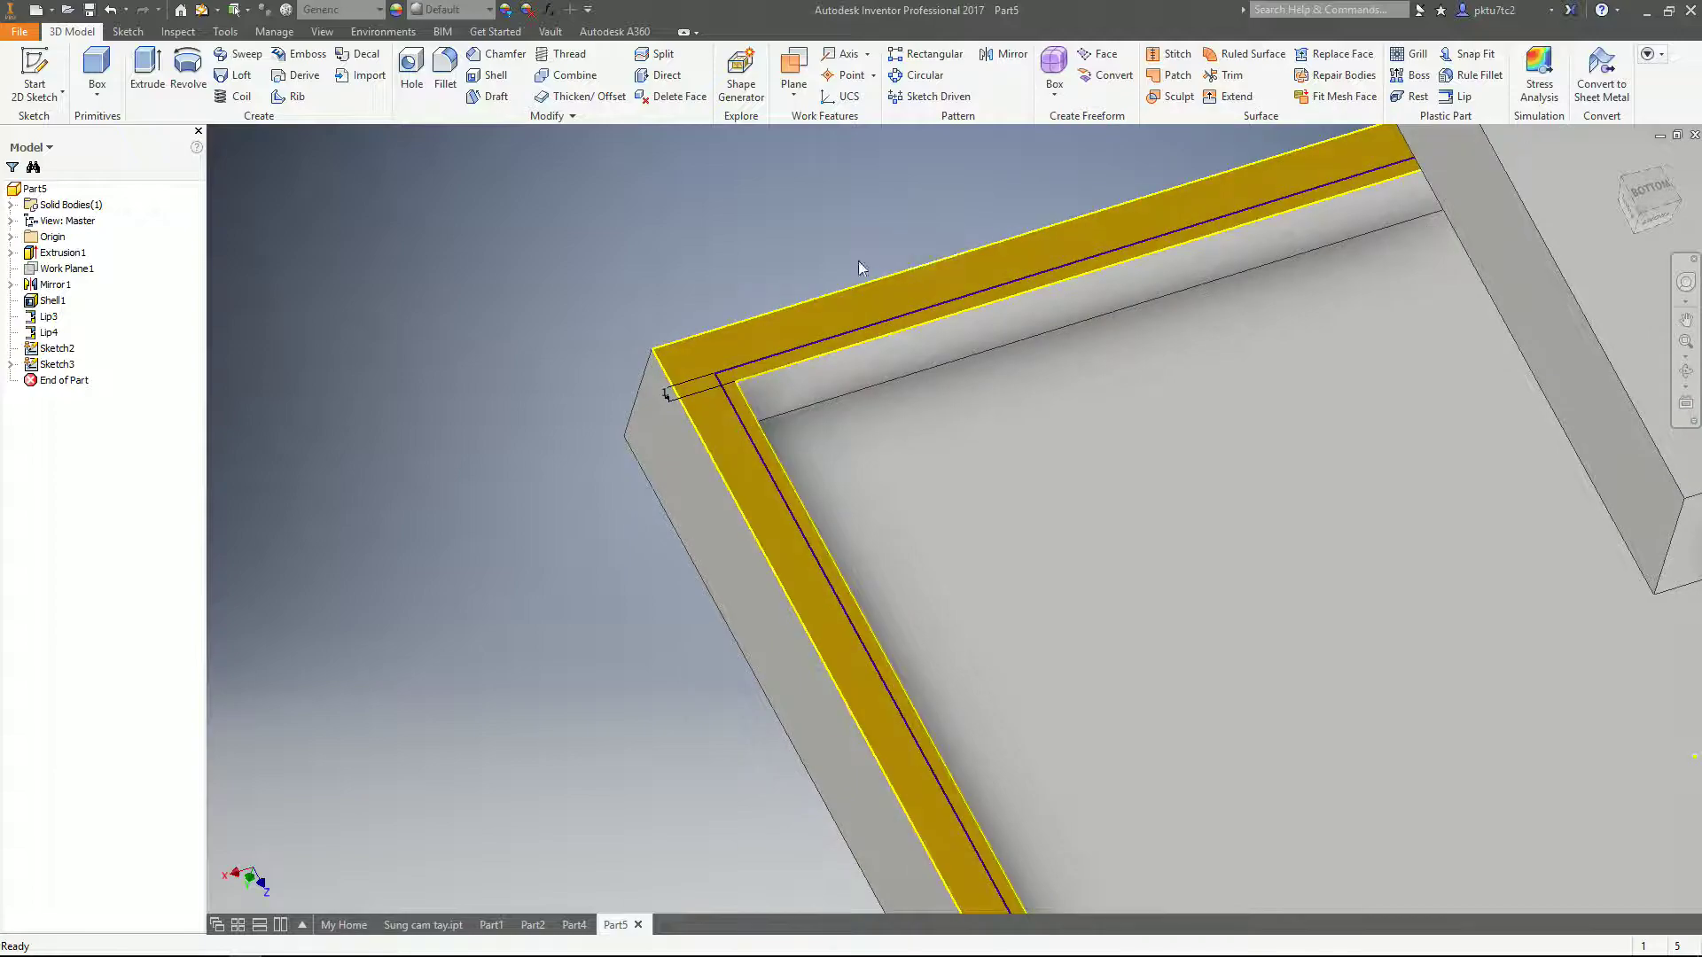
{"action": "left_click", "coordinate": [1457, 95]}
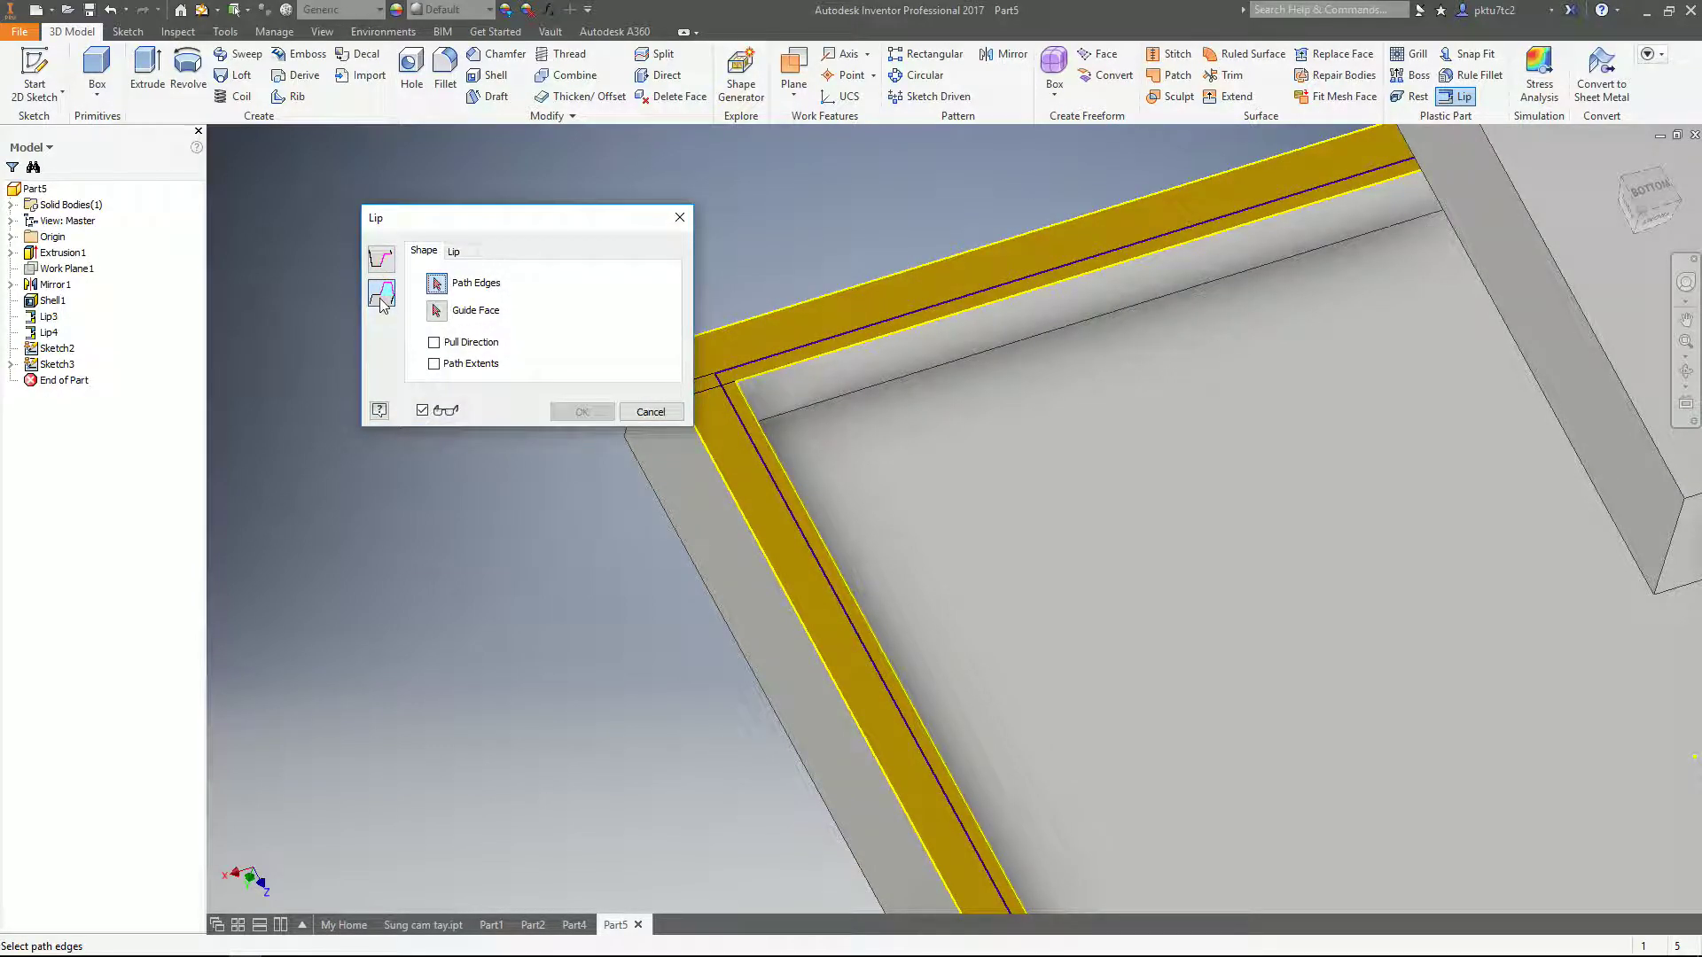
{"action": "scroll", "coordinate": [799, 390], "scroll_direction": "up", "scroll_amount": 3}
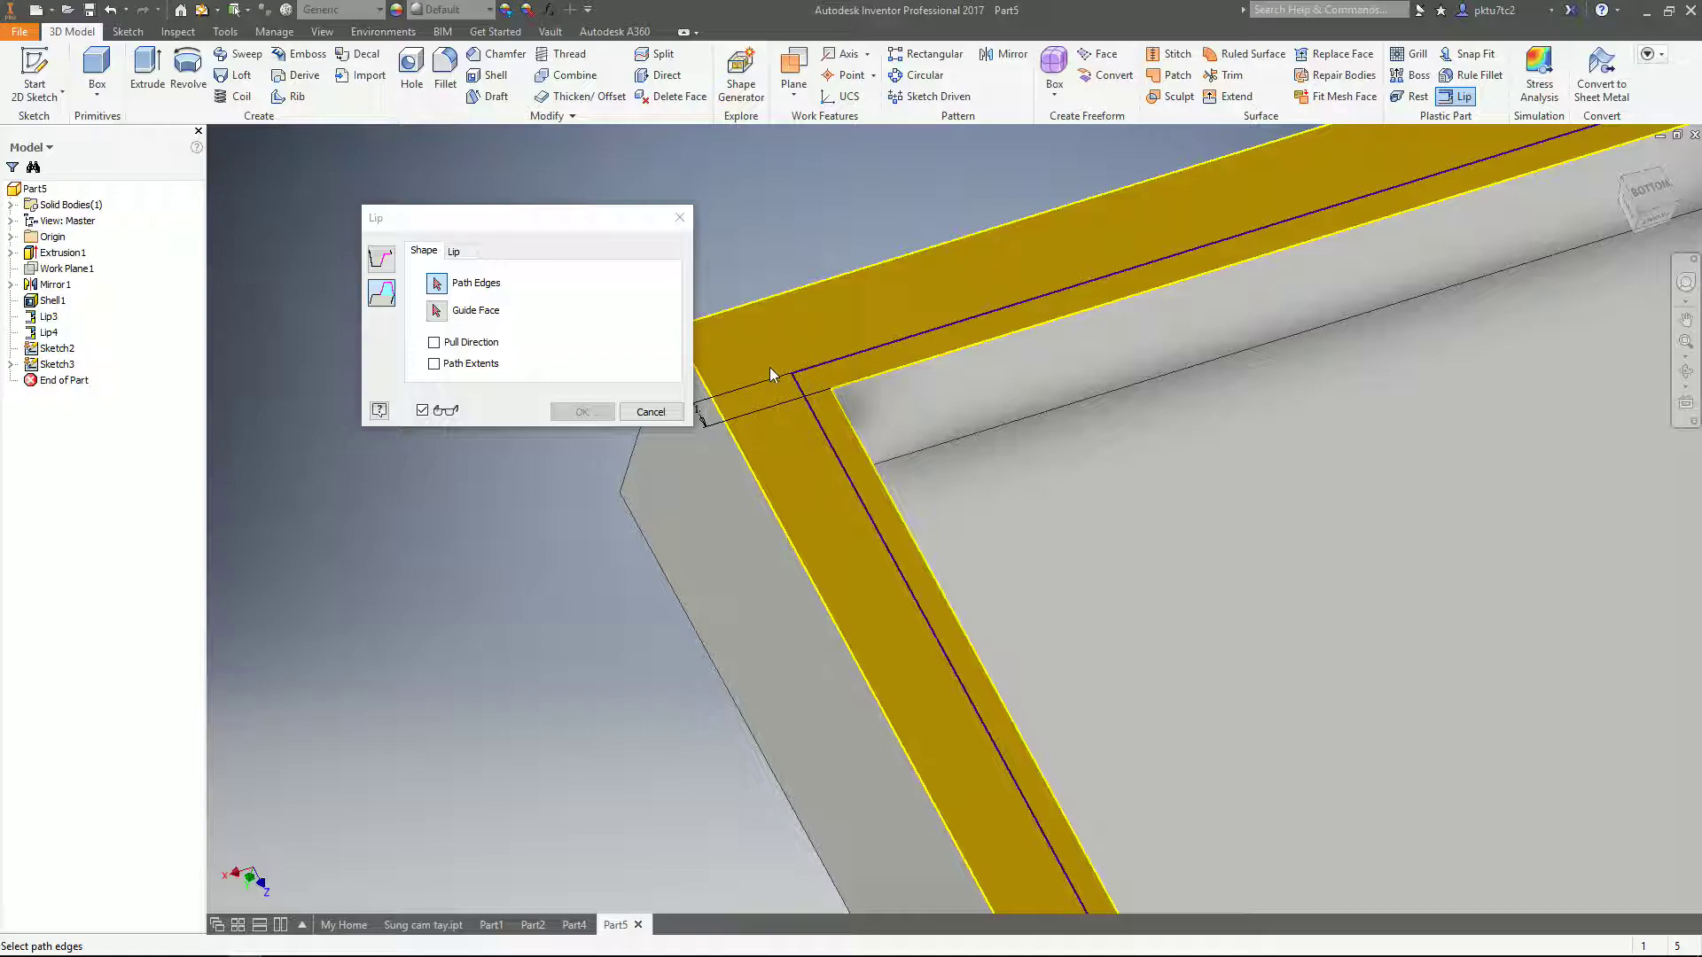
{"action": "key", "text": "Escape"}
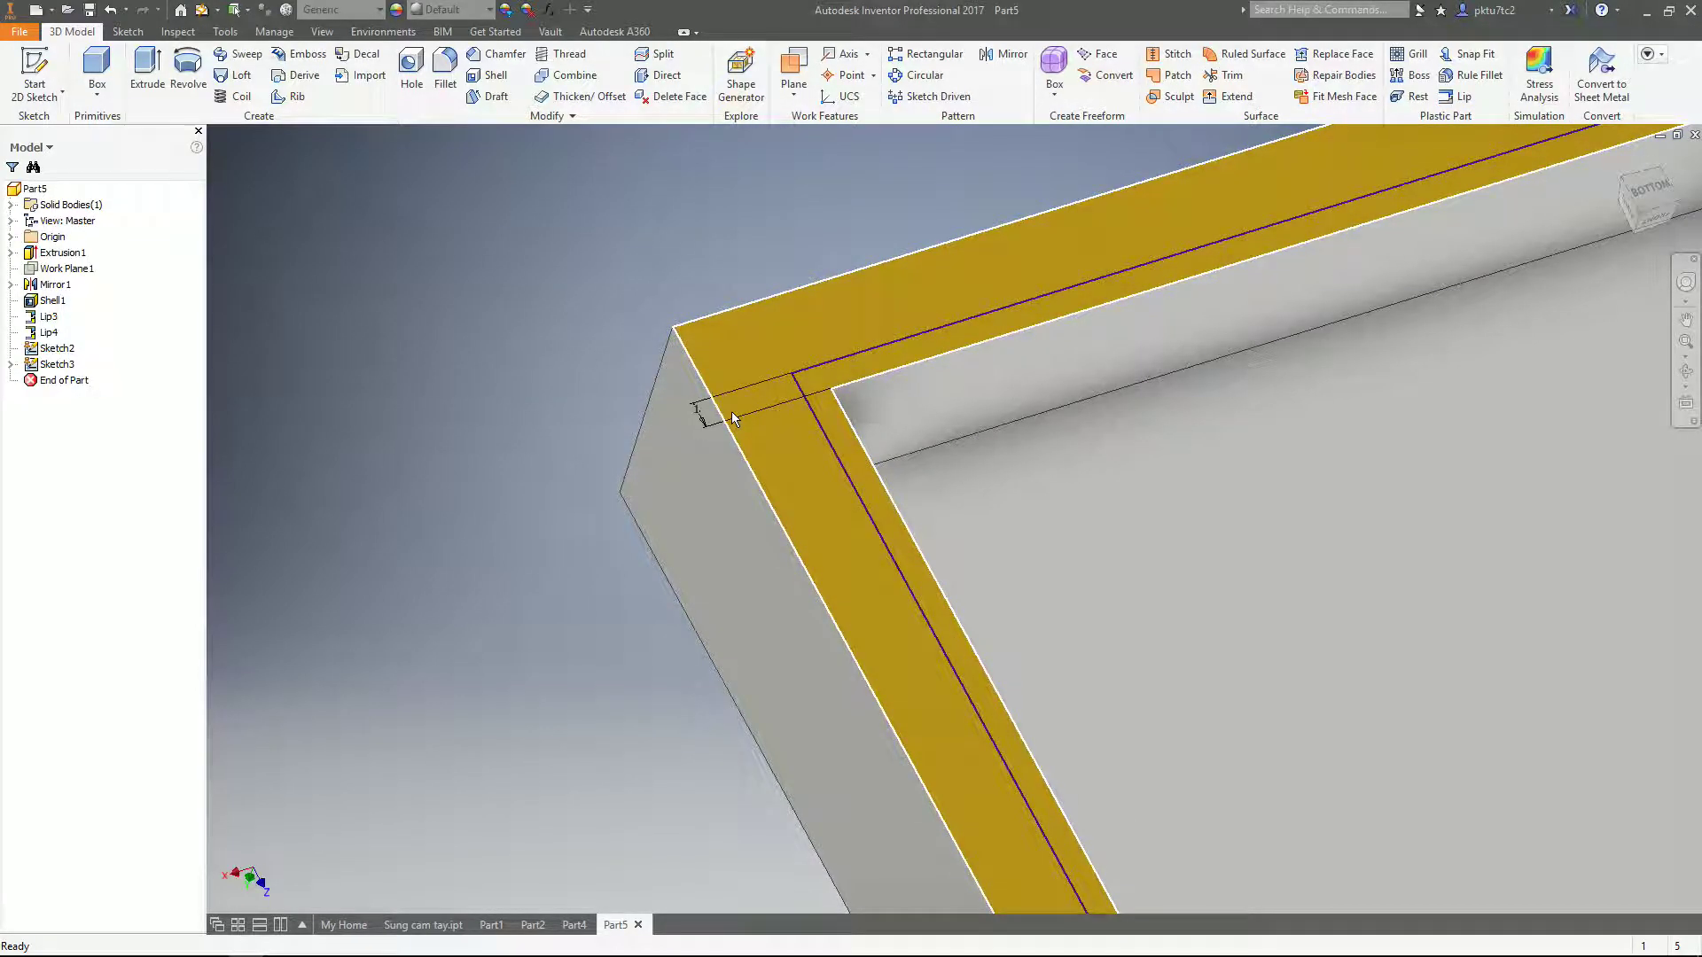
- Undo the offset loop and its dimension on the gold rim, keeping the projected edges, and finish the sketch
{"action": "key", "text": "ctrl+z"}
{"action": "key", "text": "ctrl+z"}
{"action": "key", "text": "ctrl+z"}
{"action": "key", "text": "ctrl+z"}
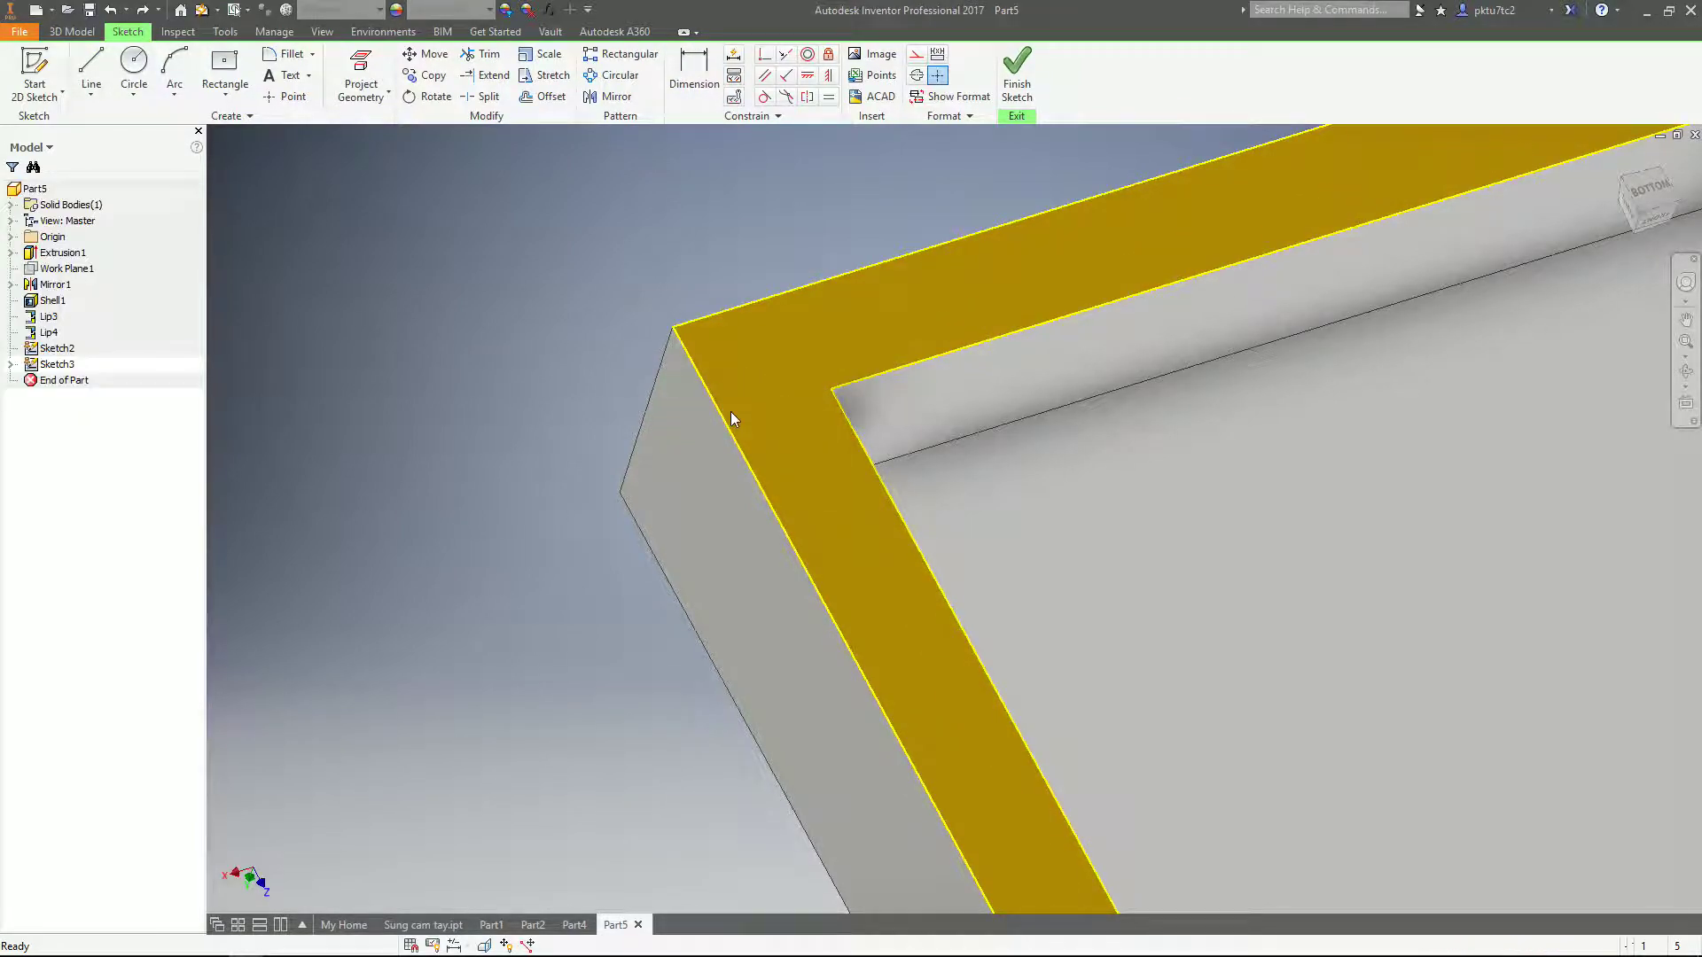
{"action": "left_click", "coordinate": [1016, 89]}
- Examine the red channel and its lips on the opposite half, and inspect the gold rim's corner
{"action": "mouse_move", "coordinate": [1256, 457]}
{"action": "middle_mouse_down", "text": "shift"}
{"action": "mouse_move", "coordinate": [1483, 395]}
{"action": "mouse_move", "coordinate": [1371, 395]}
{"action": "mouse_move", "coordinate": [1401, 406]}
{"action": "mouse_move", "coordinate": [1410, 444]}
{"action": "mouse_move", "coordinate": [1311, 457]}
{"action": "middle_mouse_up", "text": "shift"}
{"action": "scroll", "coordinate": [1308, 451], "scroll_direction": "down", "scroll_amount": 5}
{"action": "middle_click_drag", "start_coordinate": [1346, 374], "coordinate": [1072, 396], "text": "shift"}
{"action": "scroll", "coordinate": [1072, 396], "scroll_direction": "up", "scroll_amount": 5}
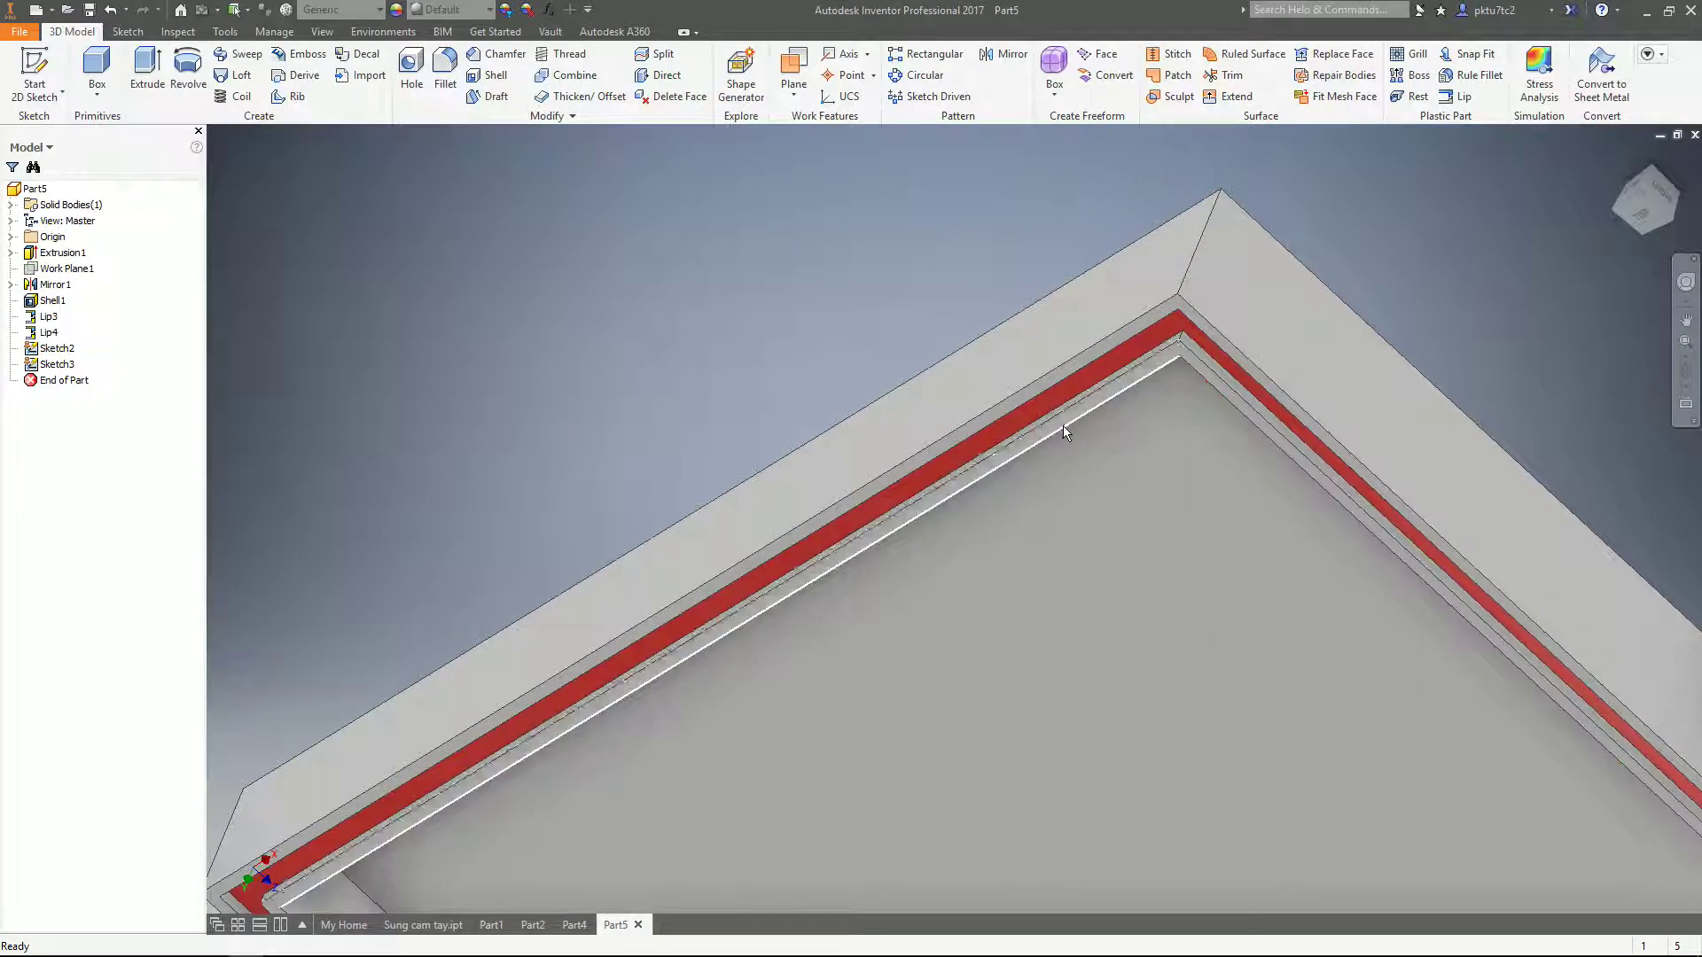
{"action": "scroll", "coordinate": [948, 604], "scroll_direction": "down", "scroll_amount": 6}
{"action": "middle_click_drag", "start_coordinate": [948, 604], "coordinate": [886, 736], "text": "shift"}
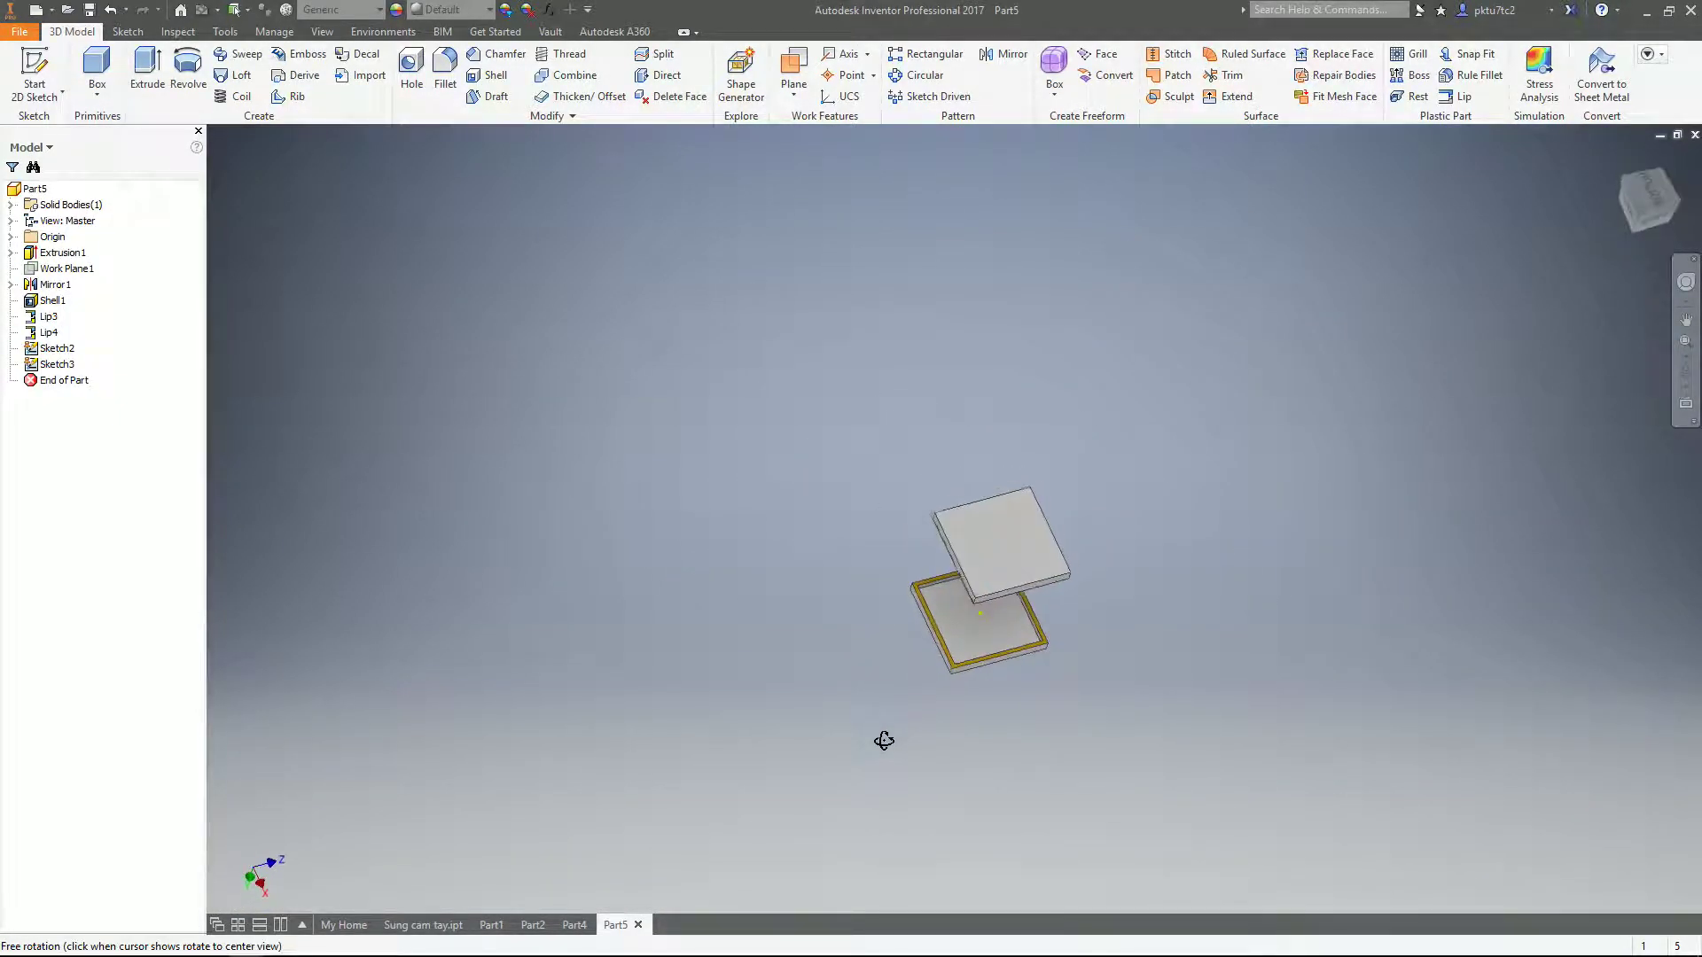
{"action": "scroll", "coordinate": [958, 567], "scroll_direction": "up", "scroll_amount": 5}
{"action": "scroll", "coordinate": [803, 516], "scroll_direction": "up", "scroll_amount": 1}
{"action": "middle_click_drag", "start_coordinate": [804, 516], "coordinate": [750, 404]}
{"action": "scroll", "coordinate": [666, 357], "scroll_direction": "up", "scroll_amount": 3}
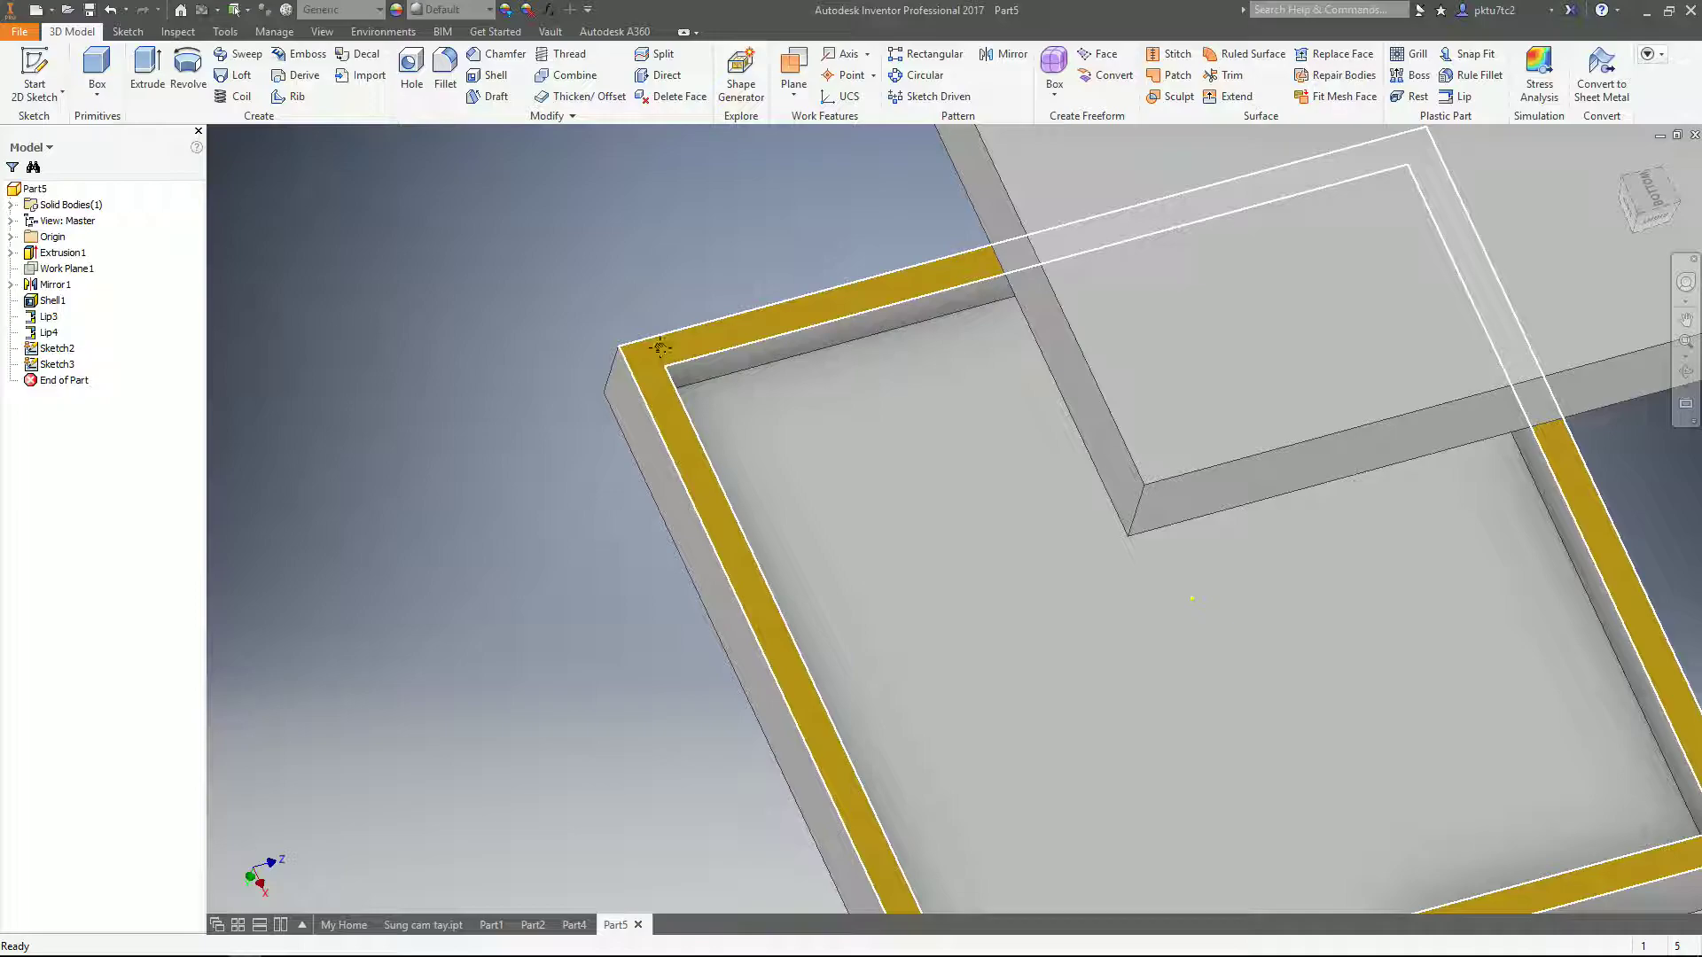
- Start a Lip feature in groove mode along the gold rim's outer edges, with the gold rim as guide face
{"action": "left_click", "coordinate": [1458, 96]}
{"action": "middle_click_drag", "start_coordinate": [765, 420], "coordinate": [906, 450]}
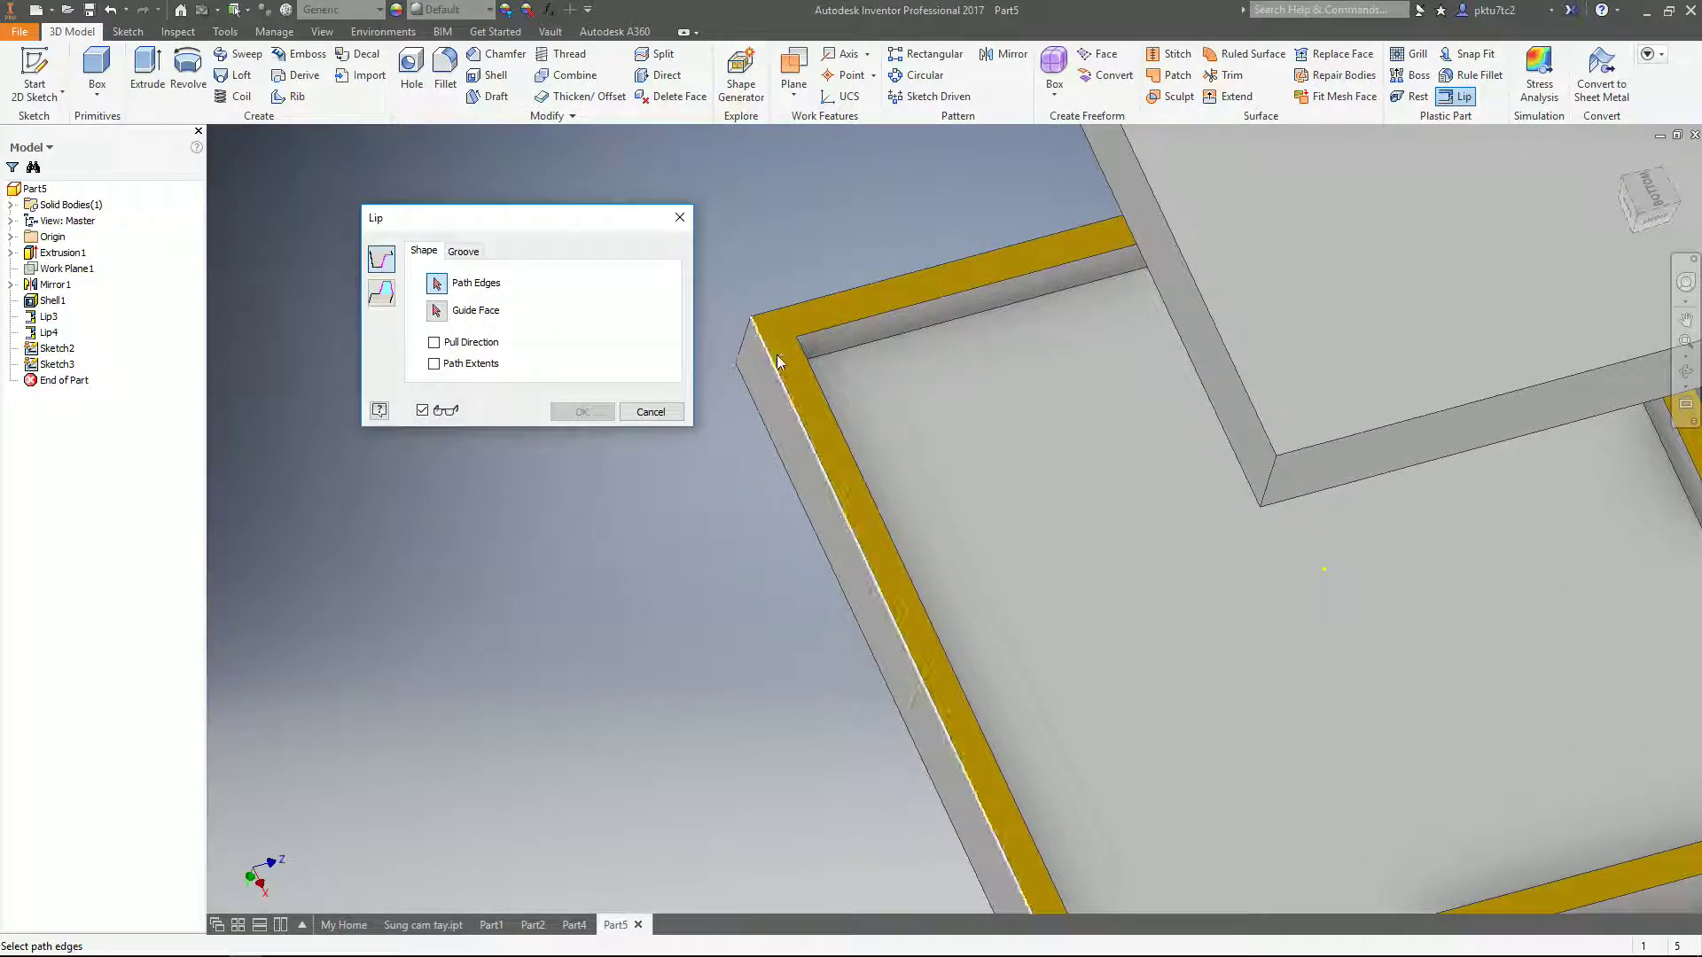
{"action": "left_click", "coordinate": [813, 303]}
{"action": "scroll", "coordinate": [962, 493], "scroll_direction": "up", "scroll_amount": 3}
{"action": "middle_click_drag", "start_coordinate": [955, 493], "coordinate": [619, 240]}
{"action": "left_click", "coordinate": [927, 501]}
{"action": "left_click", "coordinate": [1136, 346]}
{"action": "middle_click_drag", "start_coordinate": [815, 299], "coordinate": [1113, 497]}
- Create the outer groove with its height and width at 1 and its clearances at 0 mm
{"action": "left_click", "coordinate": [463, 252]}
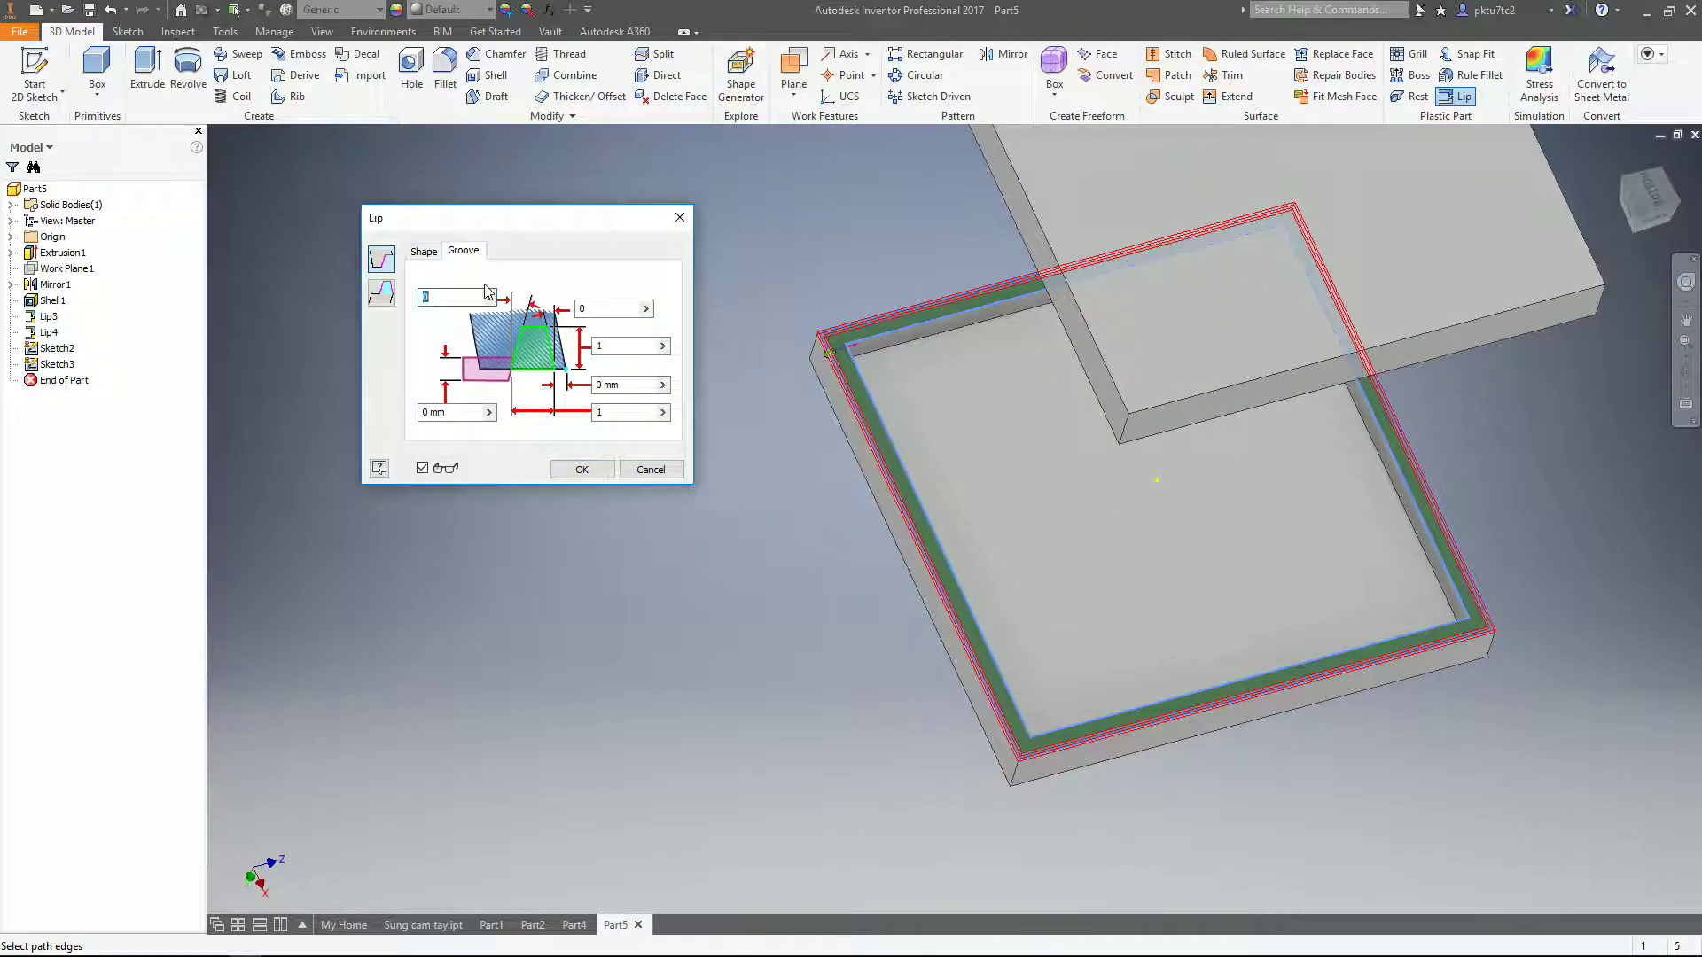
{"action": "left_click", "coordinate": [621, 414]}
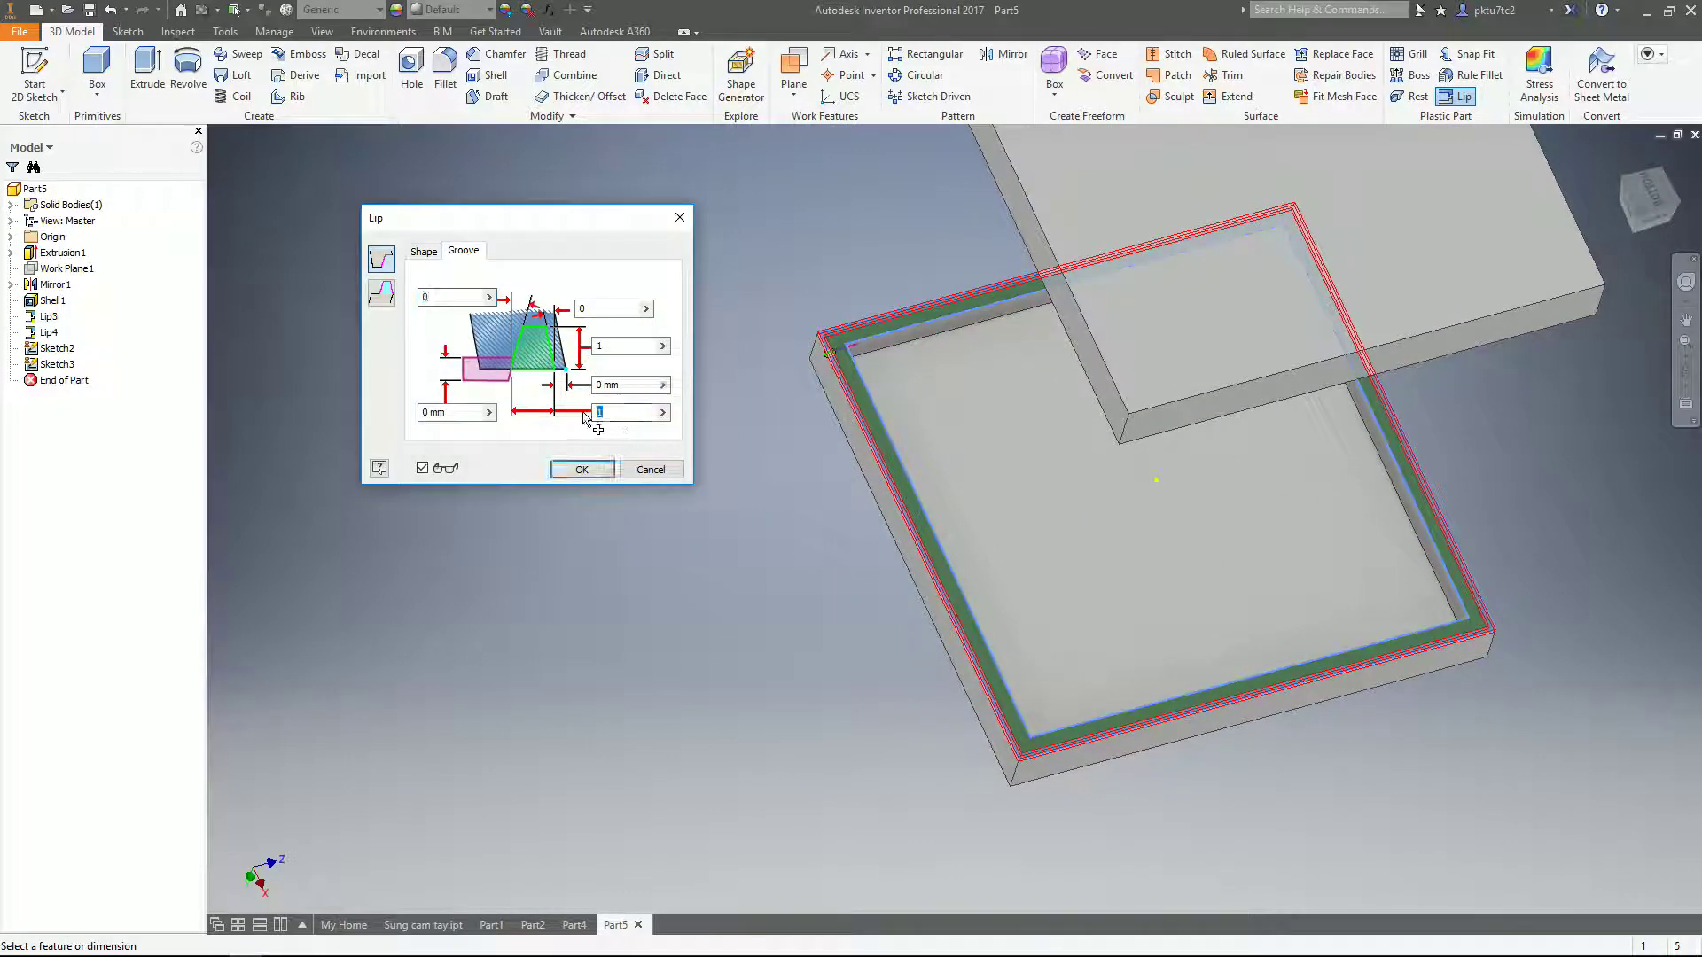
{"action": "left_click", "coordinate": [594, 346]}
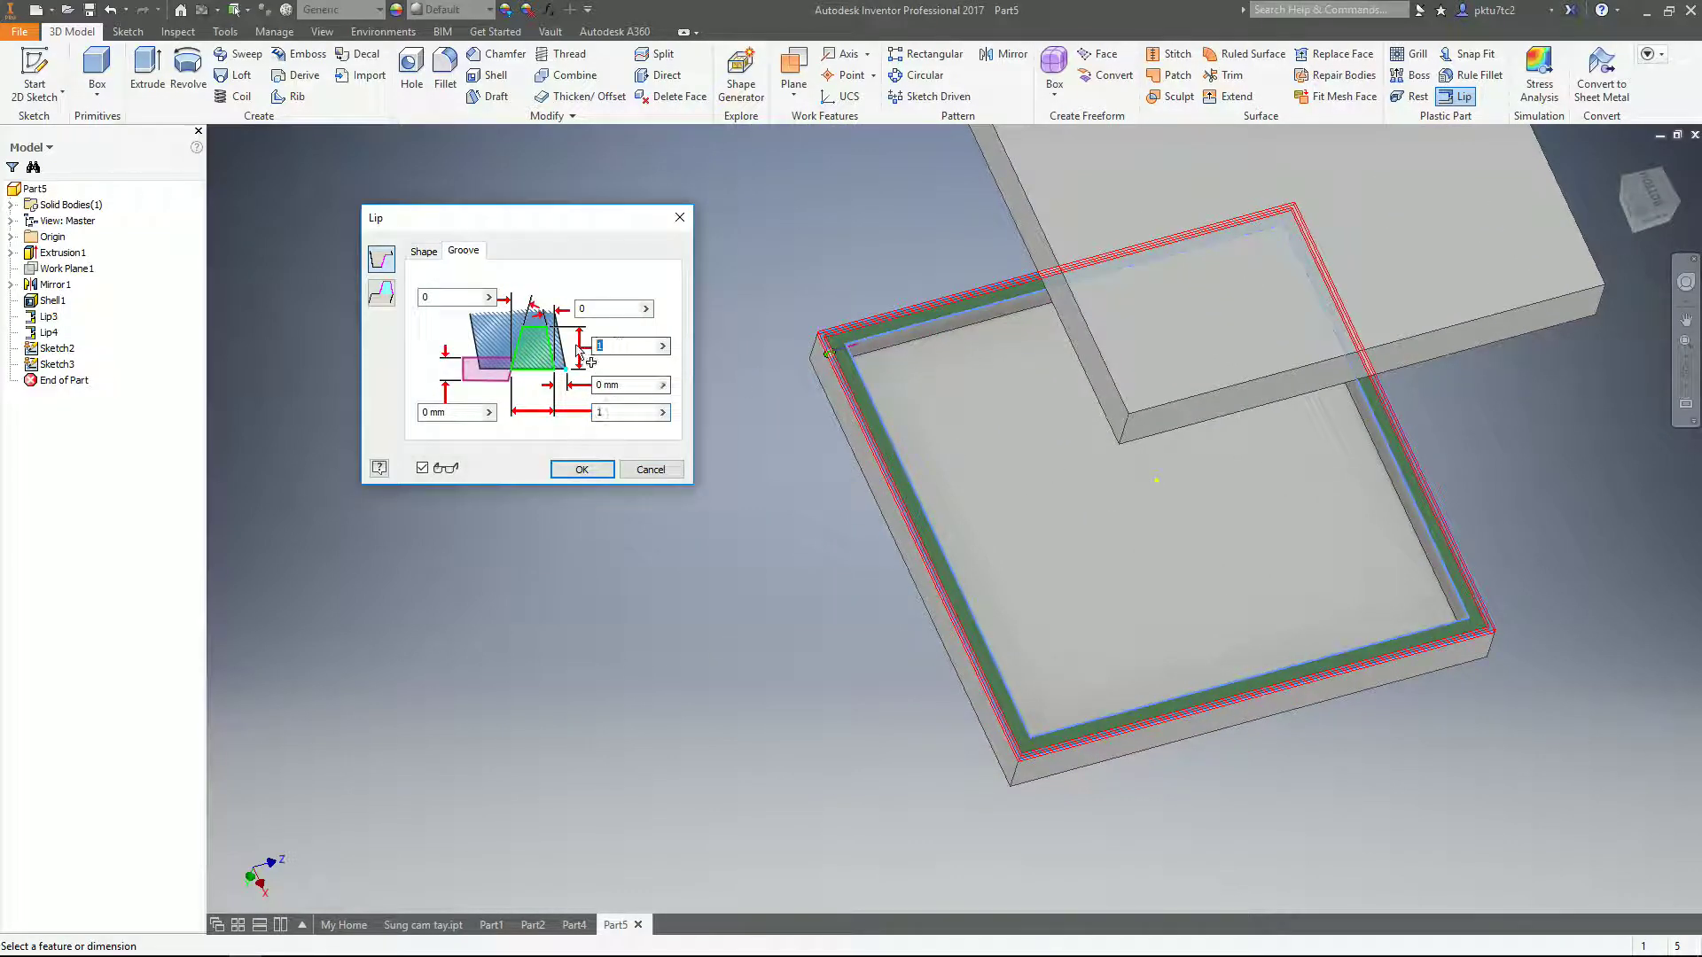
{"action": "left_click", "coordinate": [585, 471]}
{"action": "scroll", "coordinate": [886, 355], "scroll_direction": "up", "scroll_amount": 4}
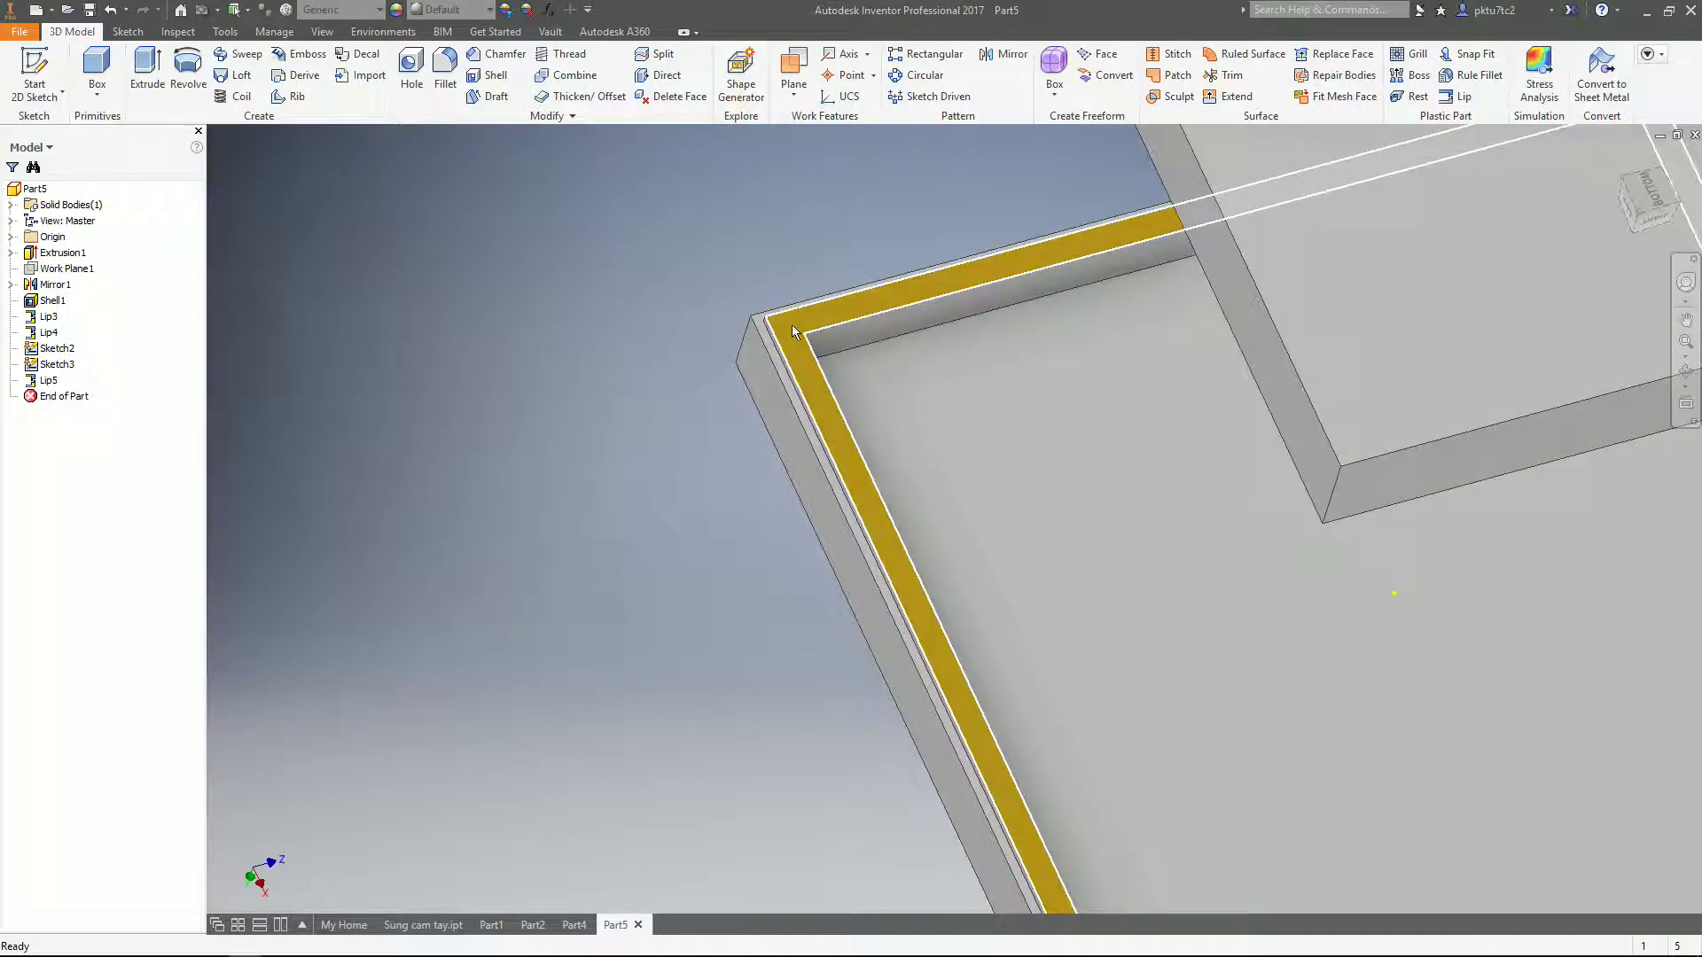
- Start a Lip feature in lip mode along the gold rim's inner edges, with the gold rim as guide face
{"action": "middle_click_drag", "start_coordinate": [794, 324], "coordinate": [802, 385]}
{"action": "scroll", "coordinate": [803, 390], "scroll_direction": "up", "scroll_amount": 2}
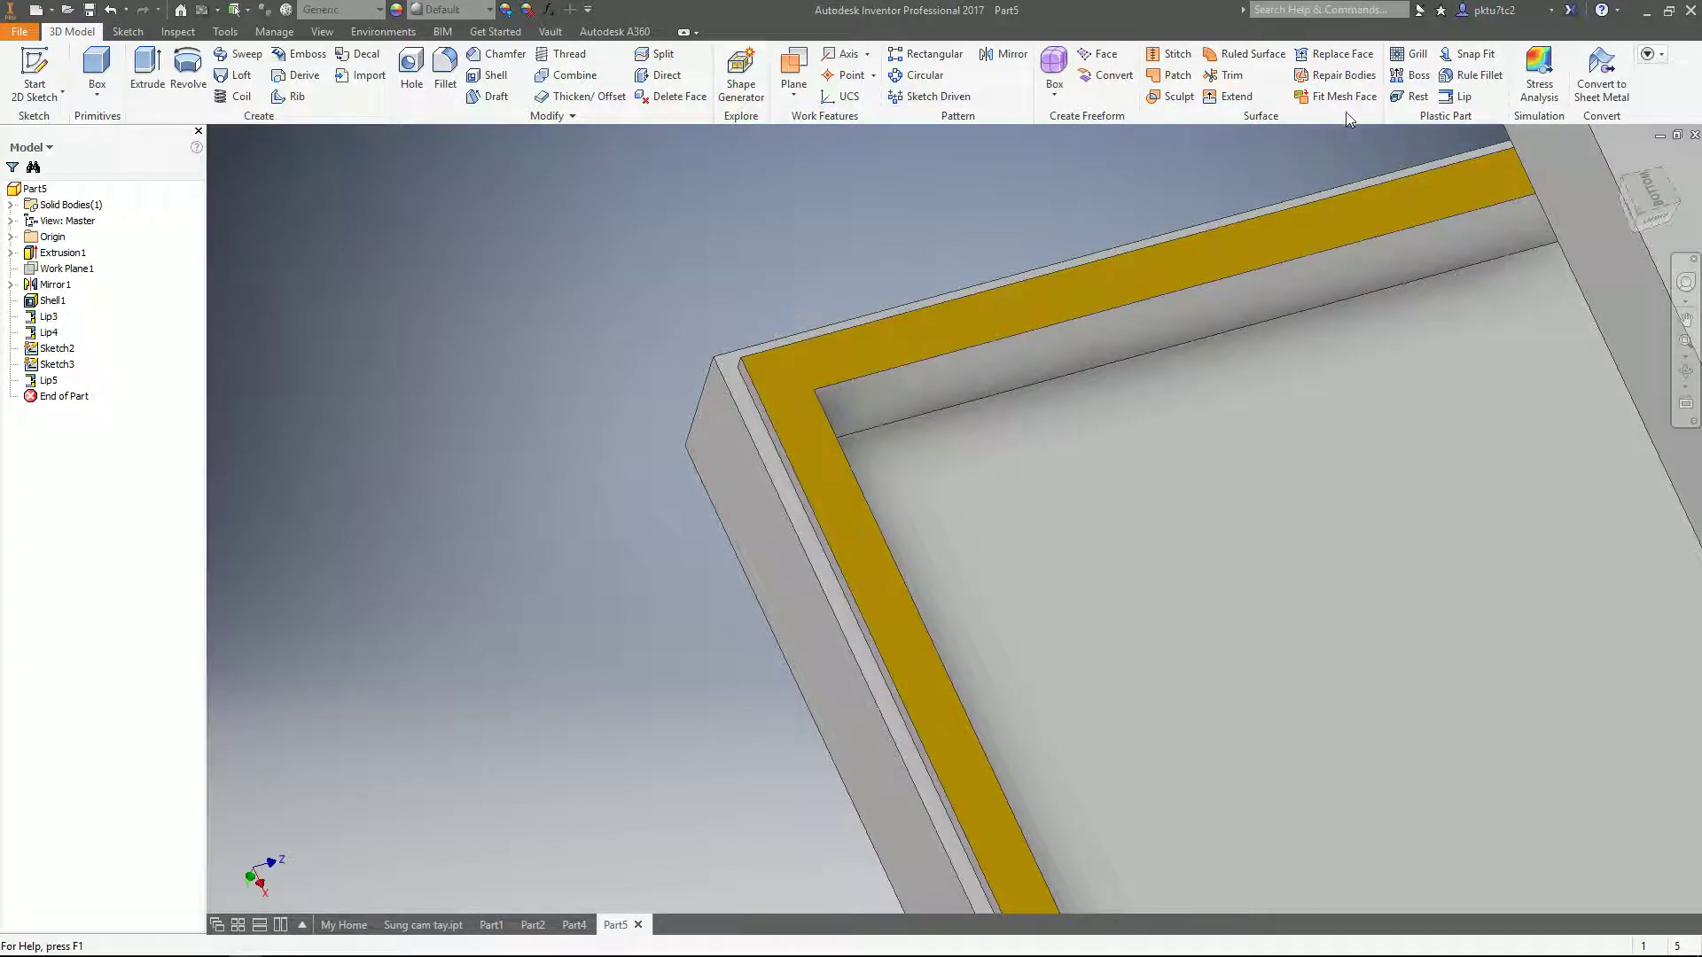
{"action": "left_click", "coordinate": [1460, 100]}
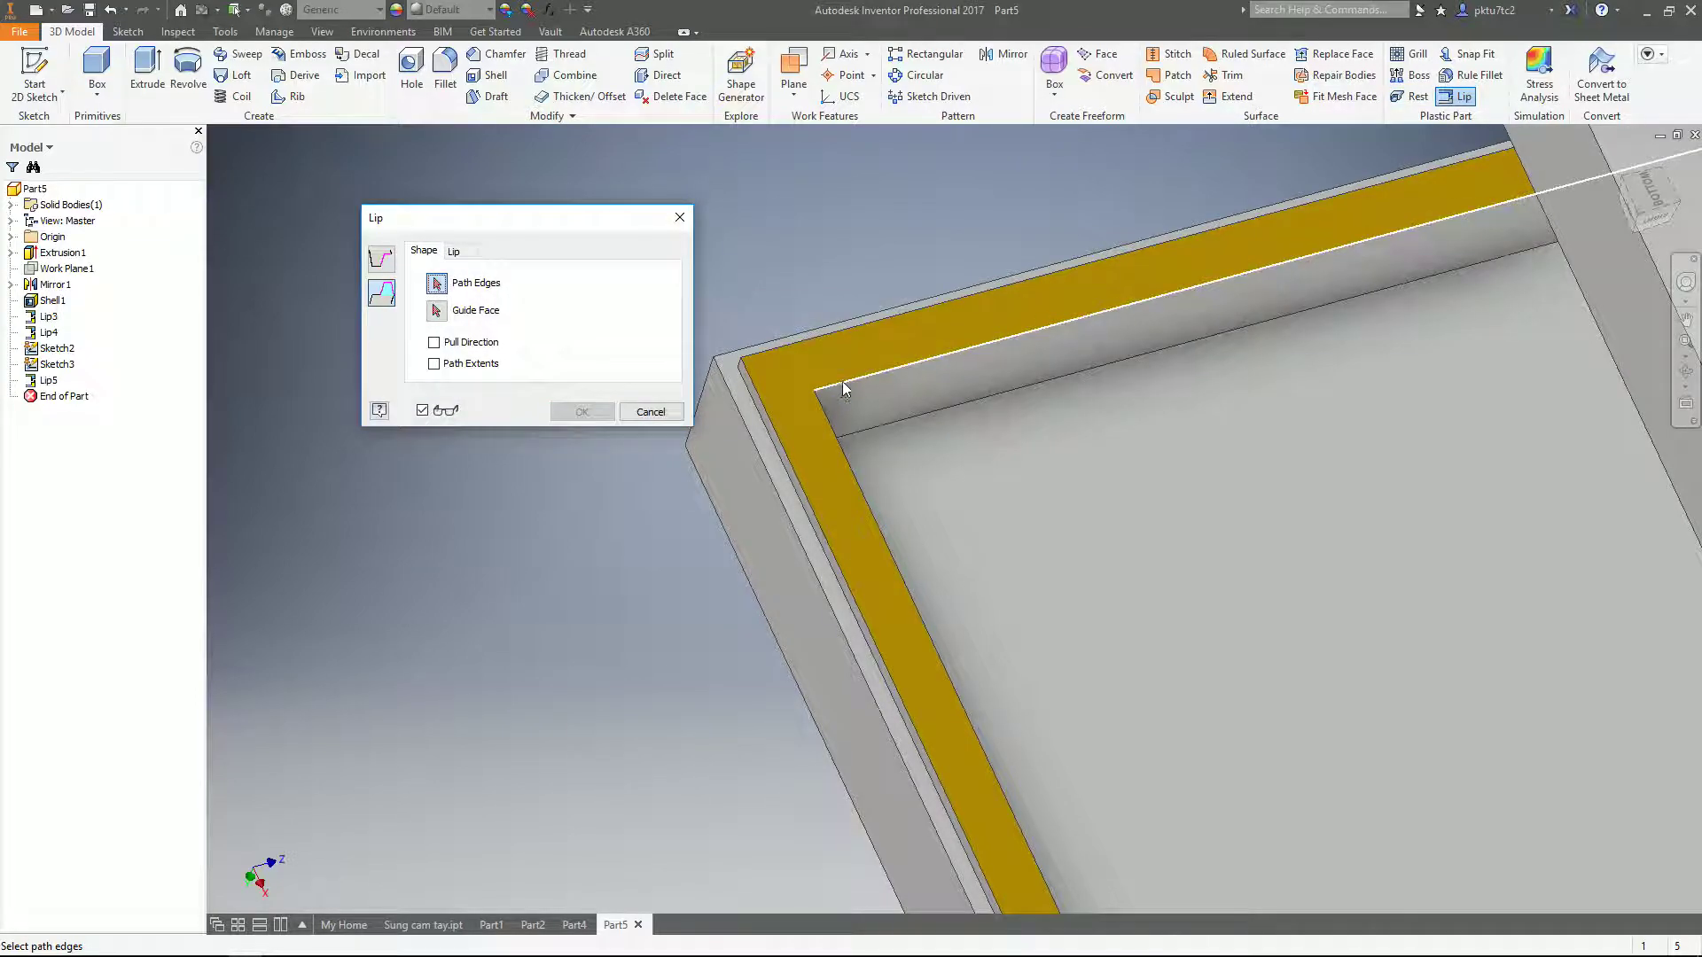
{"action": "left_click", "coordinate": [833, 431]}
{"action": "scroll", "coordinate": [1015, 532], "scroll_direction": "down", "scroll_amount": 5}
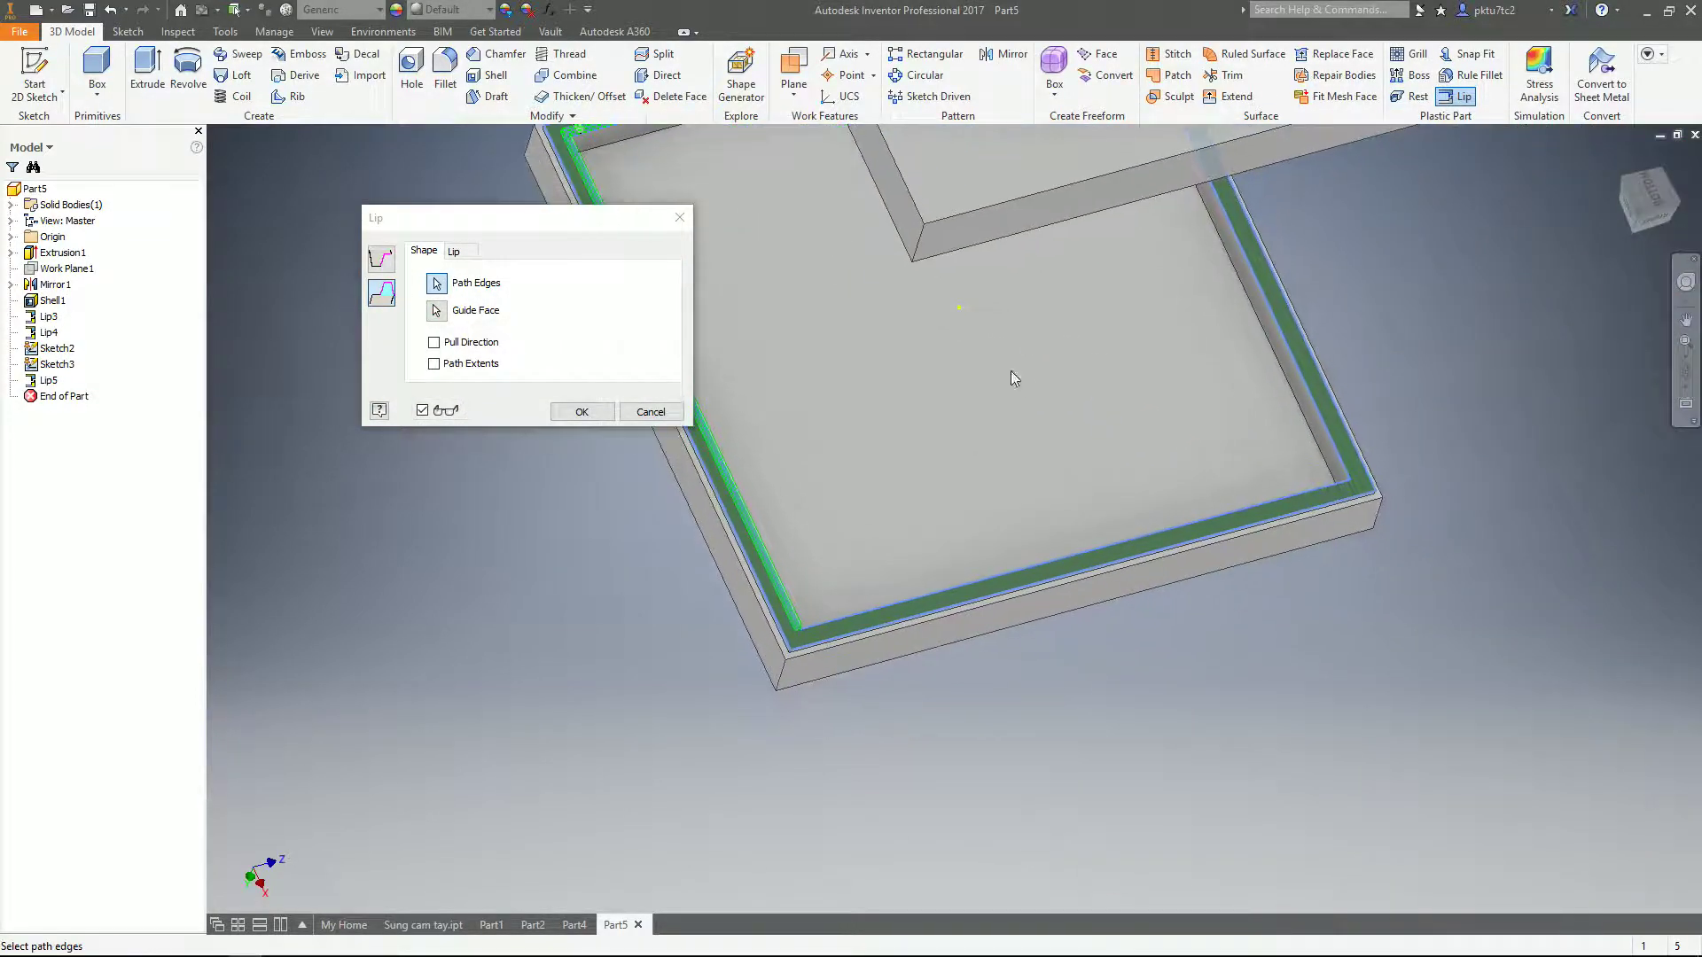
{"action": "left_click", "coordinate": [1113, 544]}
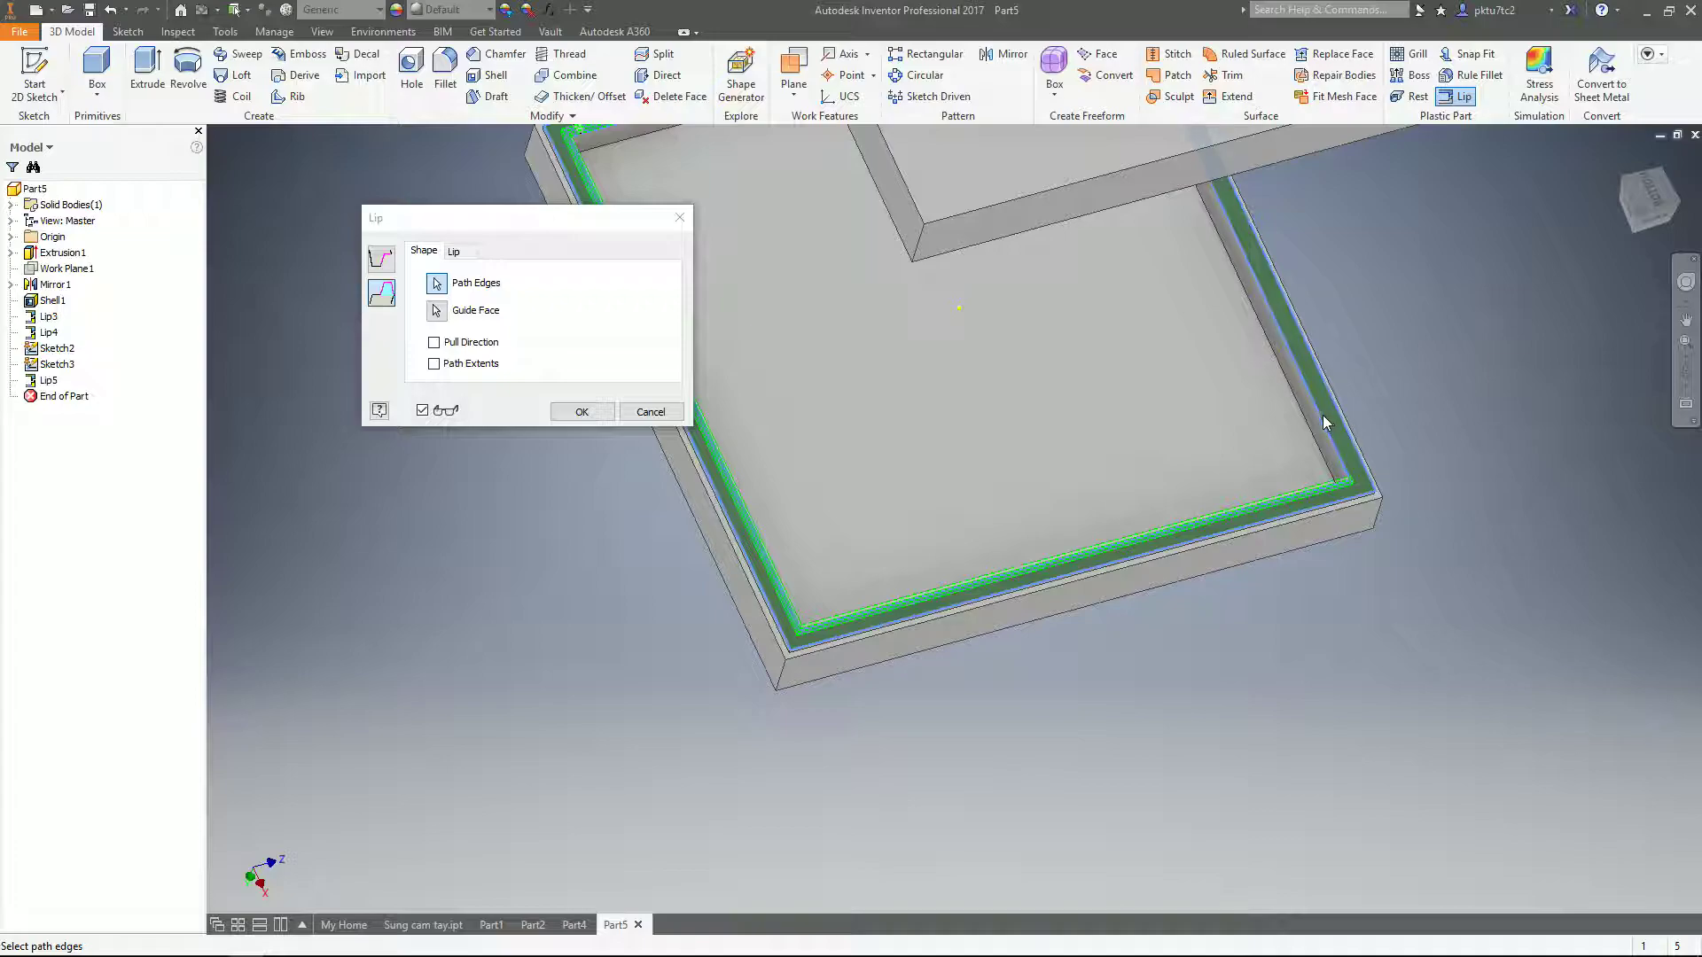
{"action": "left_click", "coordinate": [1319, 416]}
{"action": "middle_click_drag", "start_coordinate": [1007, 405], "coordinate": [1239, 696]}
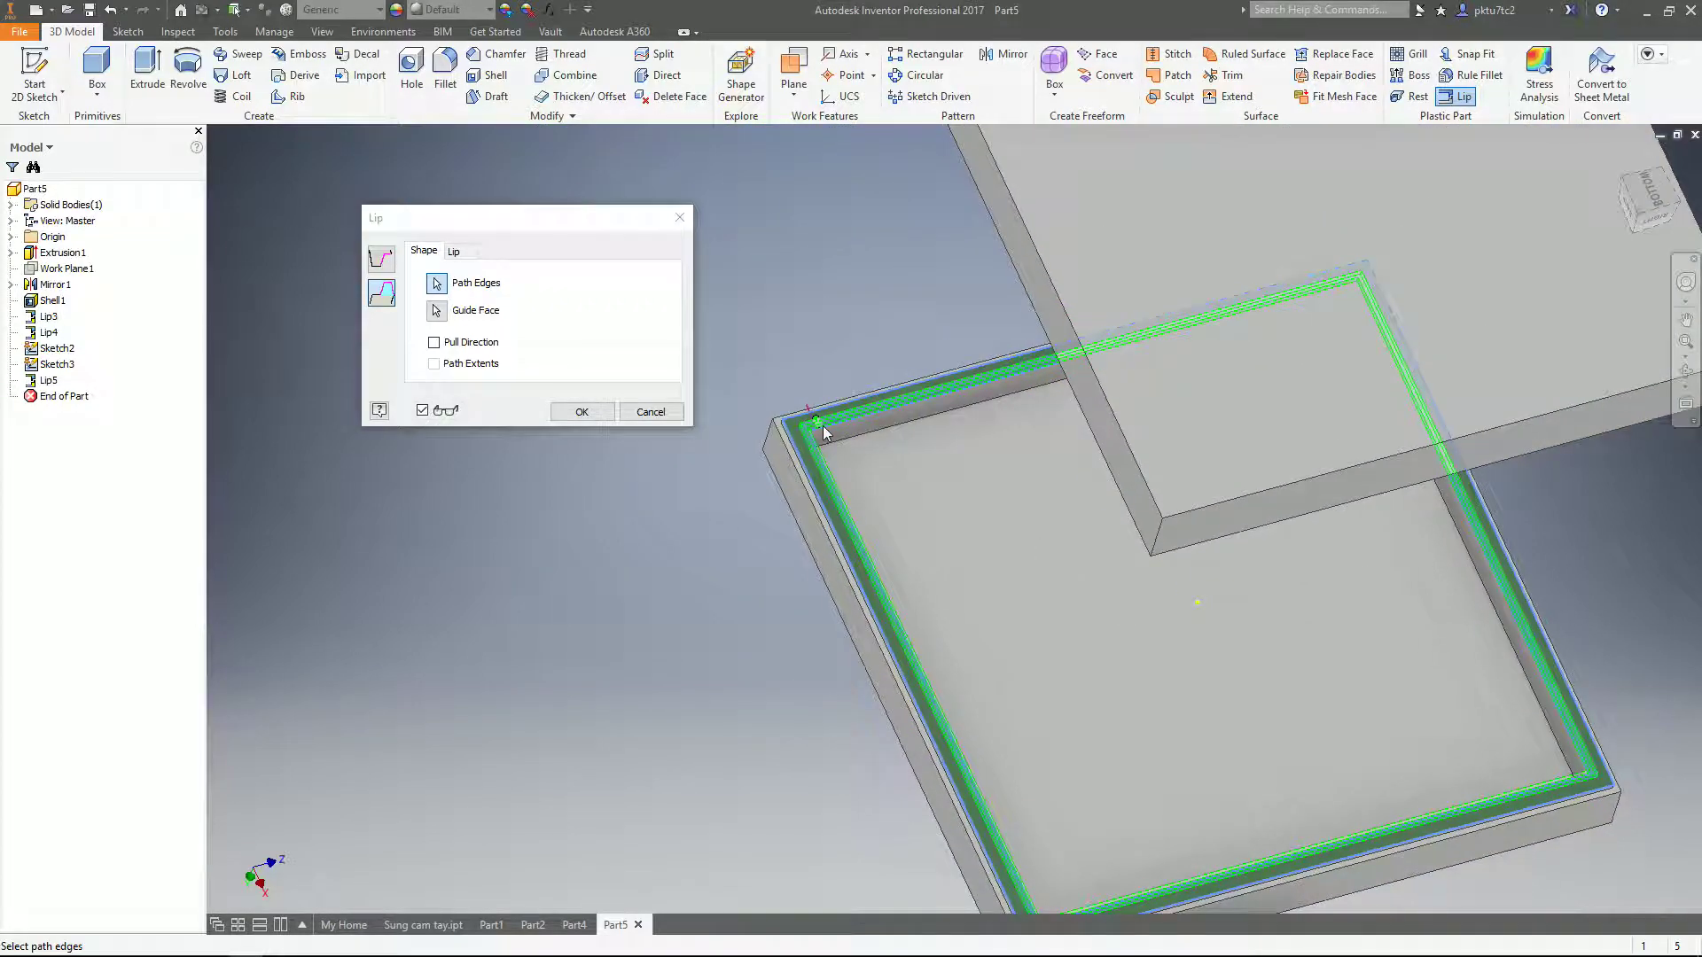
{"action": "scroll", "coordinate": [813, 433], "scroll_direction": "up", "scroll_amount": 5}
{"action": "middle_click_drag", "start_coordinate": [861, 481], "coordinate": [925, 509]}
- Create the inner lip with its height and width at 1 and its clearances at 0 mm
{"action": "left_click", "coordinate": [455, 252]}
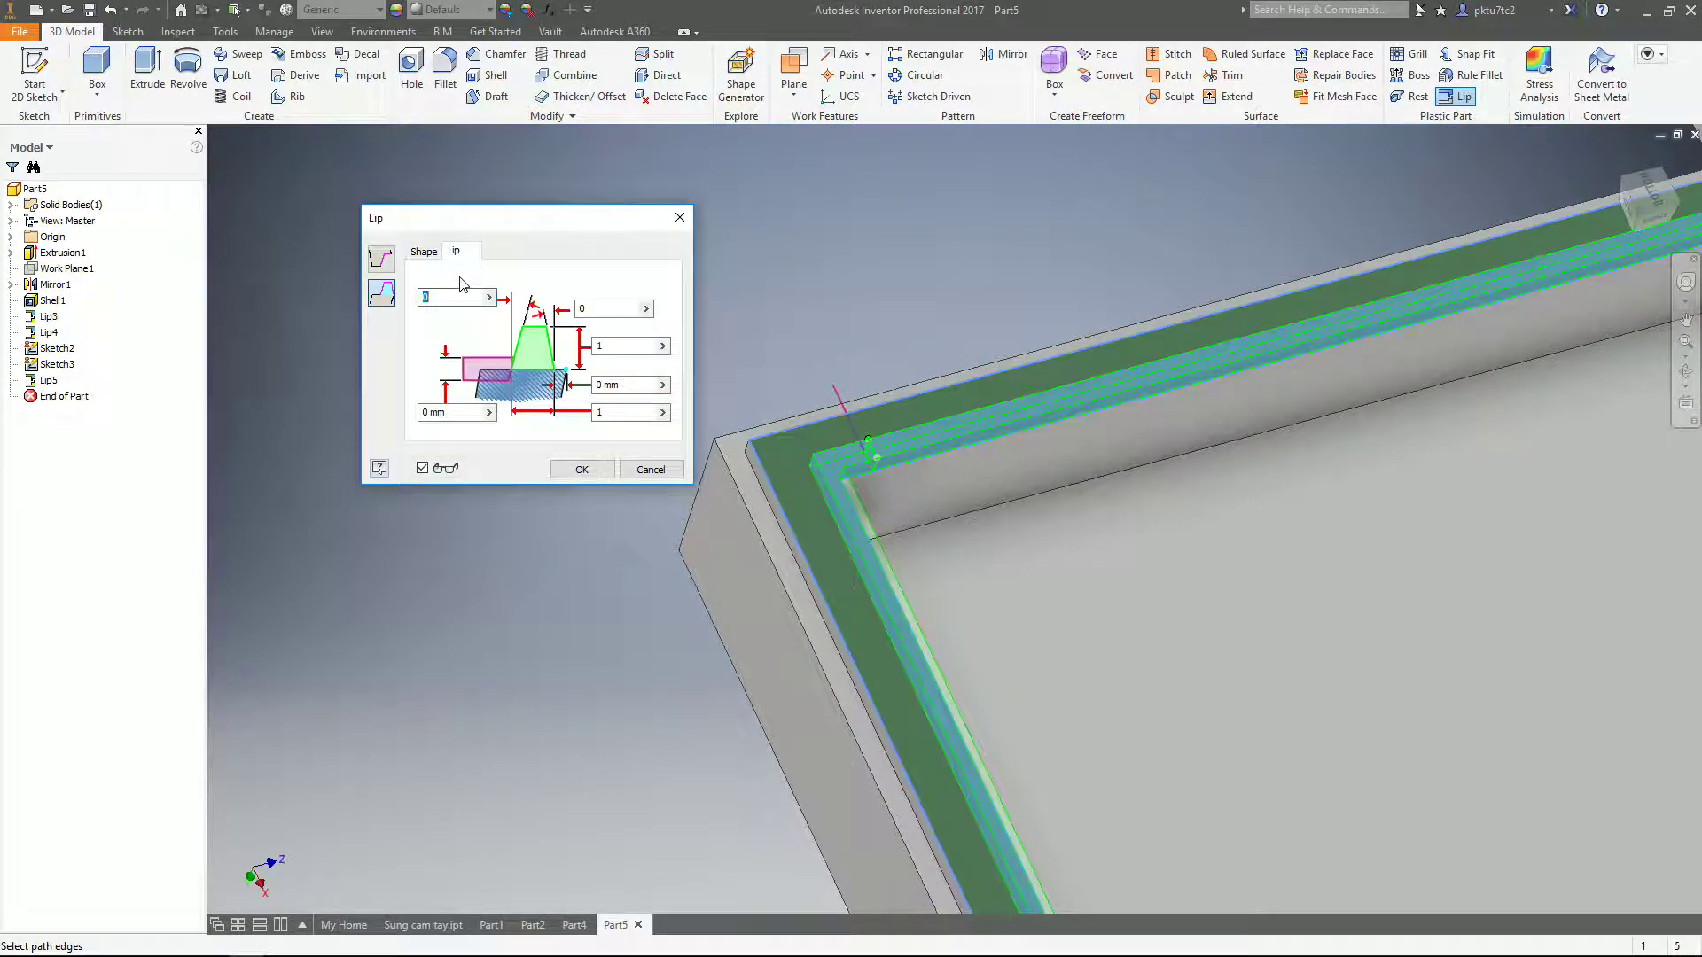
{"action": "left_click", "coordinate": [620, 412]}
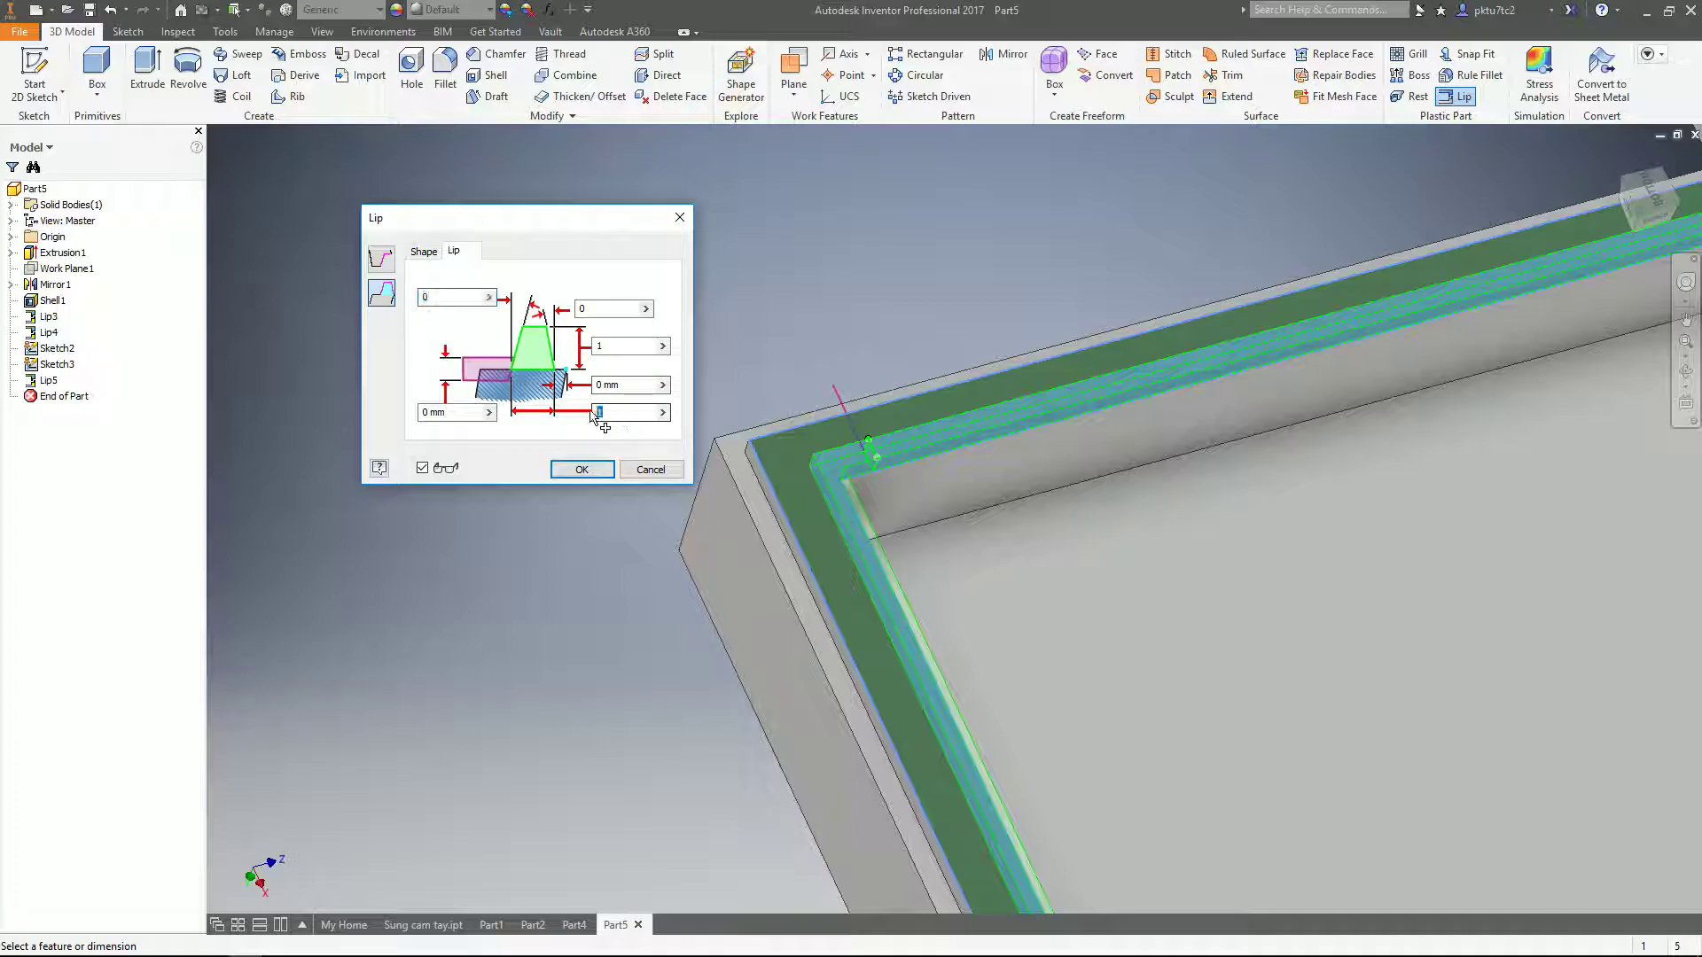
{"action": "scroll", "coordinate": [812, 507], "scroll_direction": "up", "scroll_amount": 3}
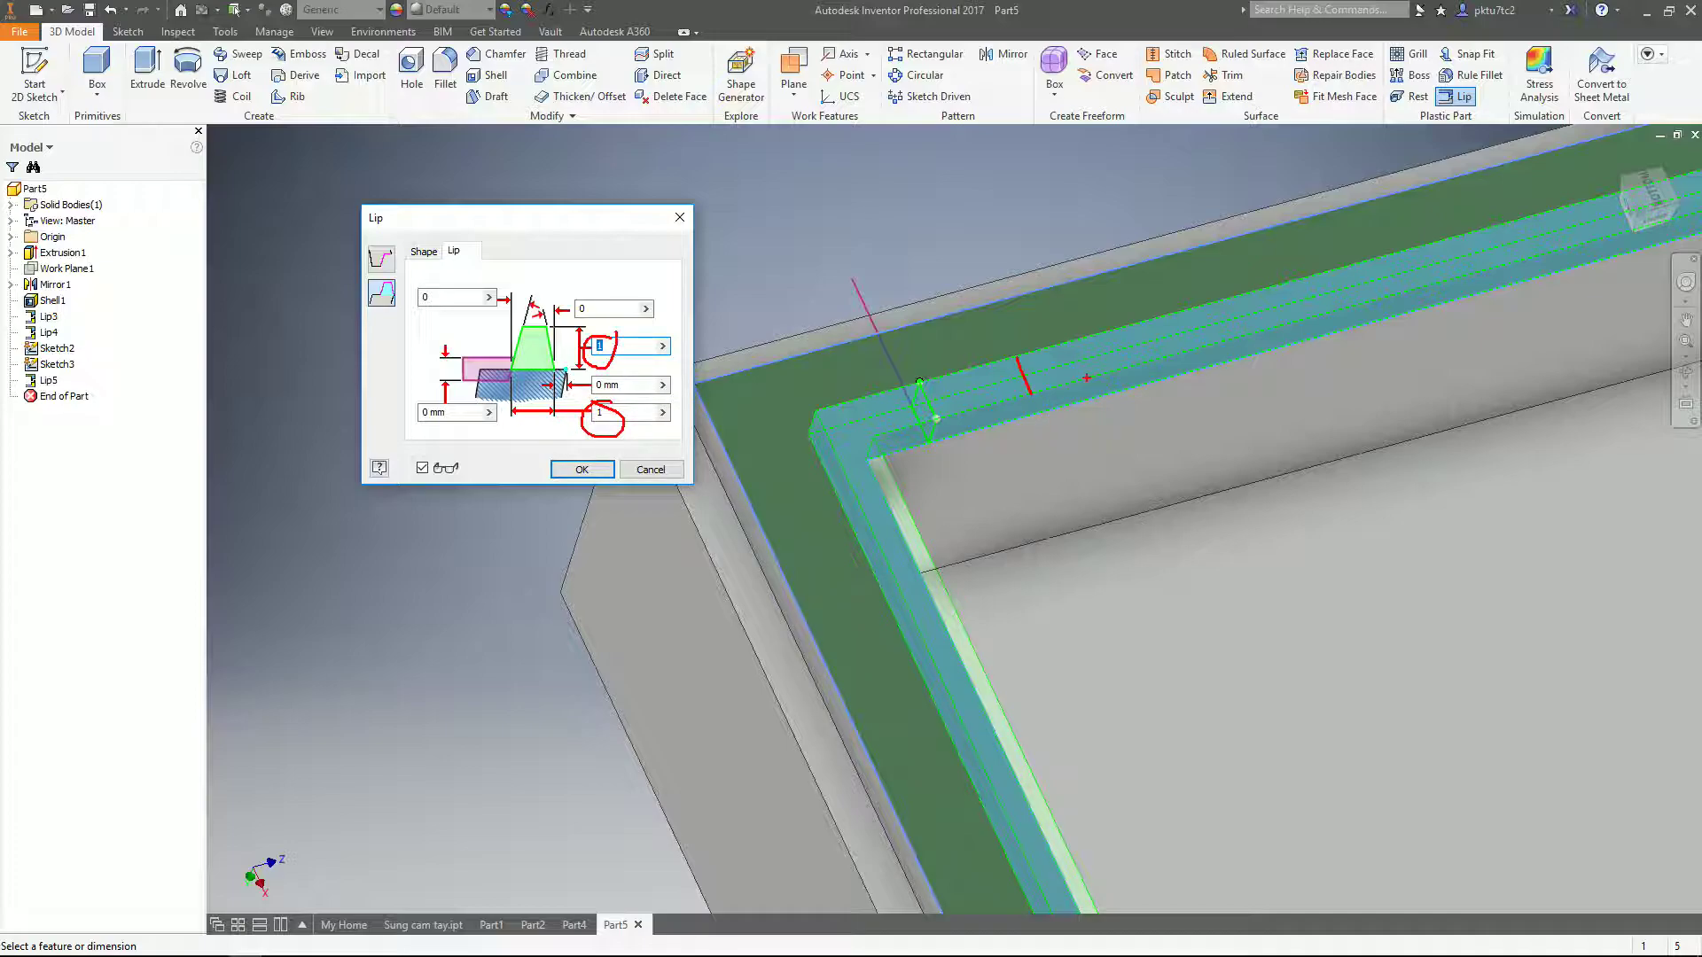
{"action": "key", "text": "Escape"}
{"action": "left_click", "coordinate": [604, 469]}
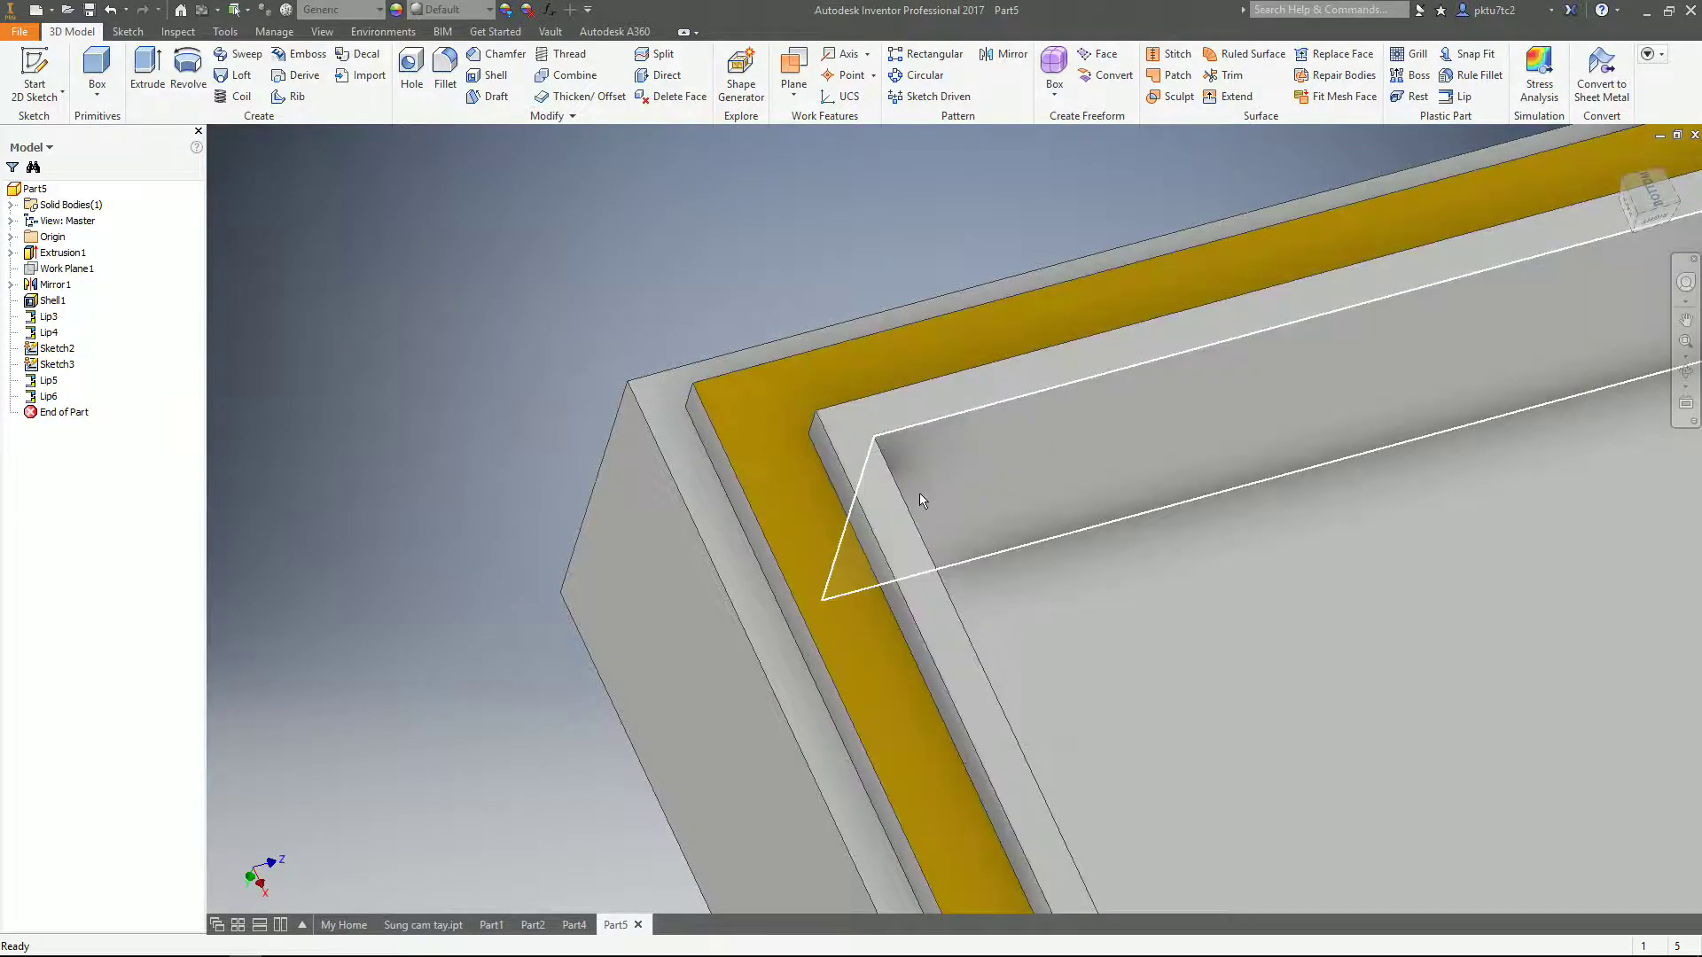
- Edit the feature along the gold rim's inner edges and switch it to groove mode
{"action": "middle_click_drag", "start_coordinate": [934, 520], "coordinate": [922, 487], "text": "shift"}
{"action": "left_click_drag", "start_coordinate": [922, 486], "coordinate": [877, 520]}
{"action": "double_click", "coordinate": [51, 396]}
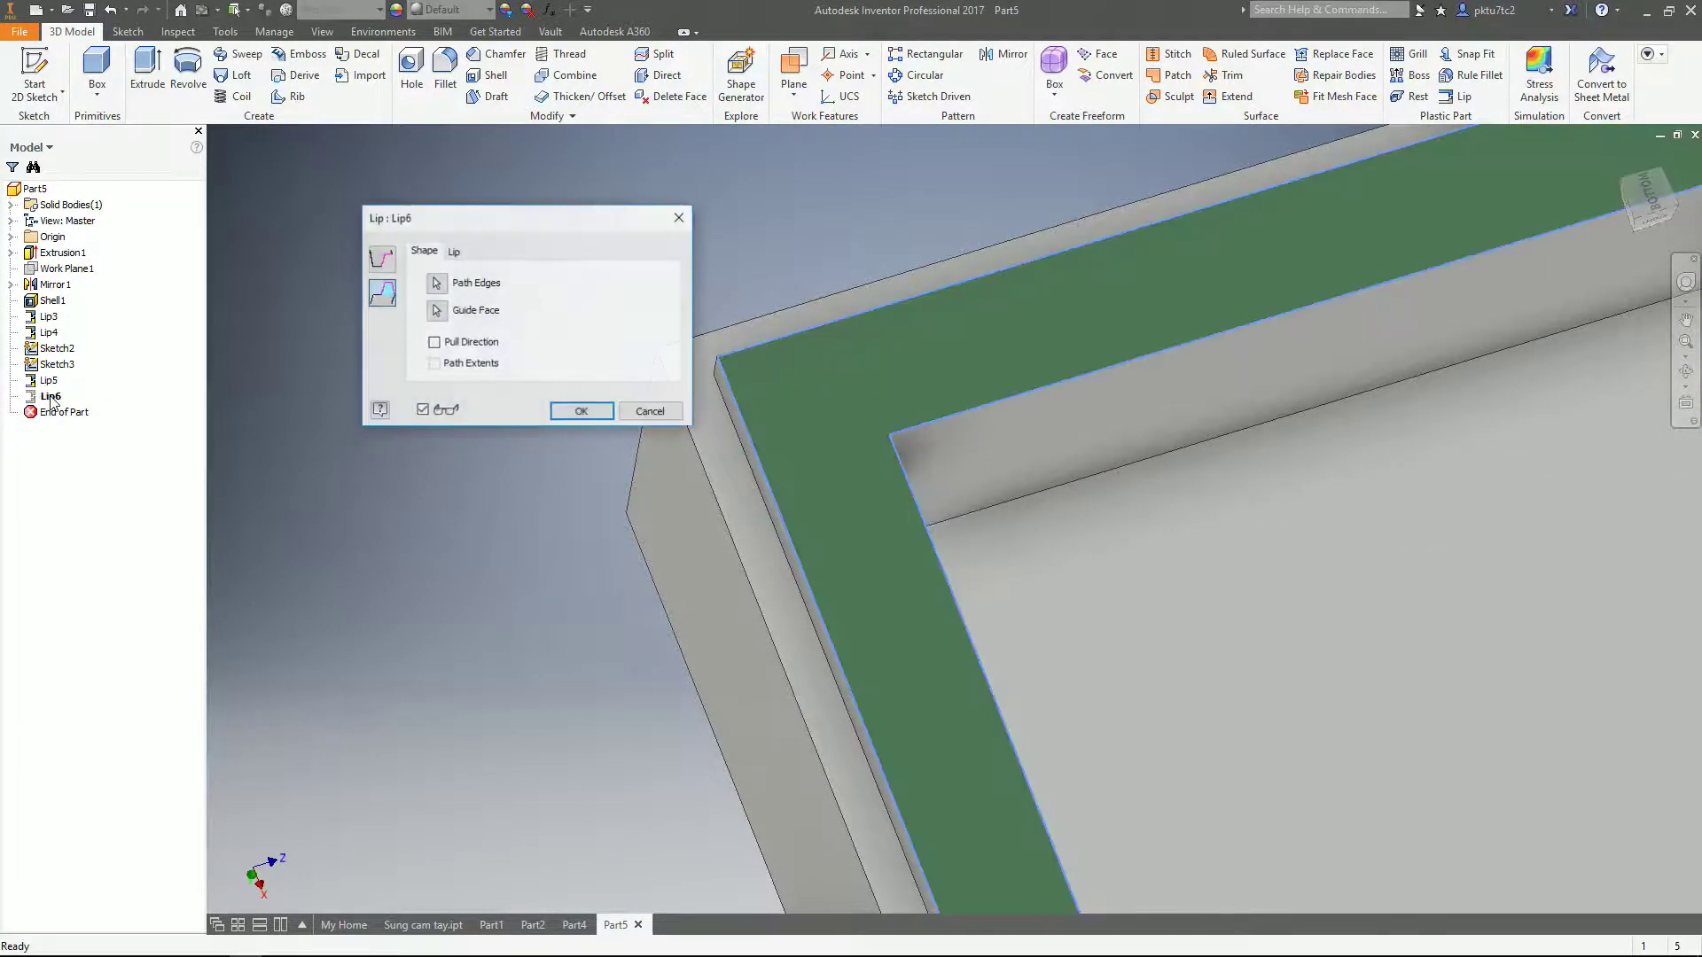
{"action": "left_click", "coordinate": [381, 262]}
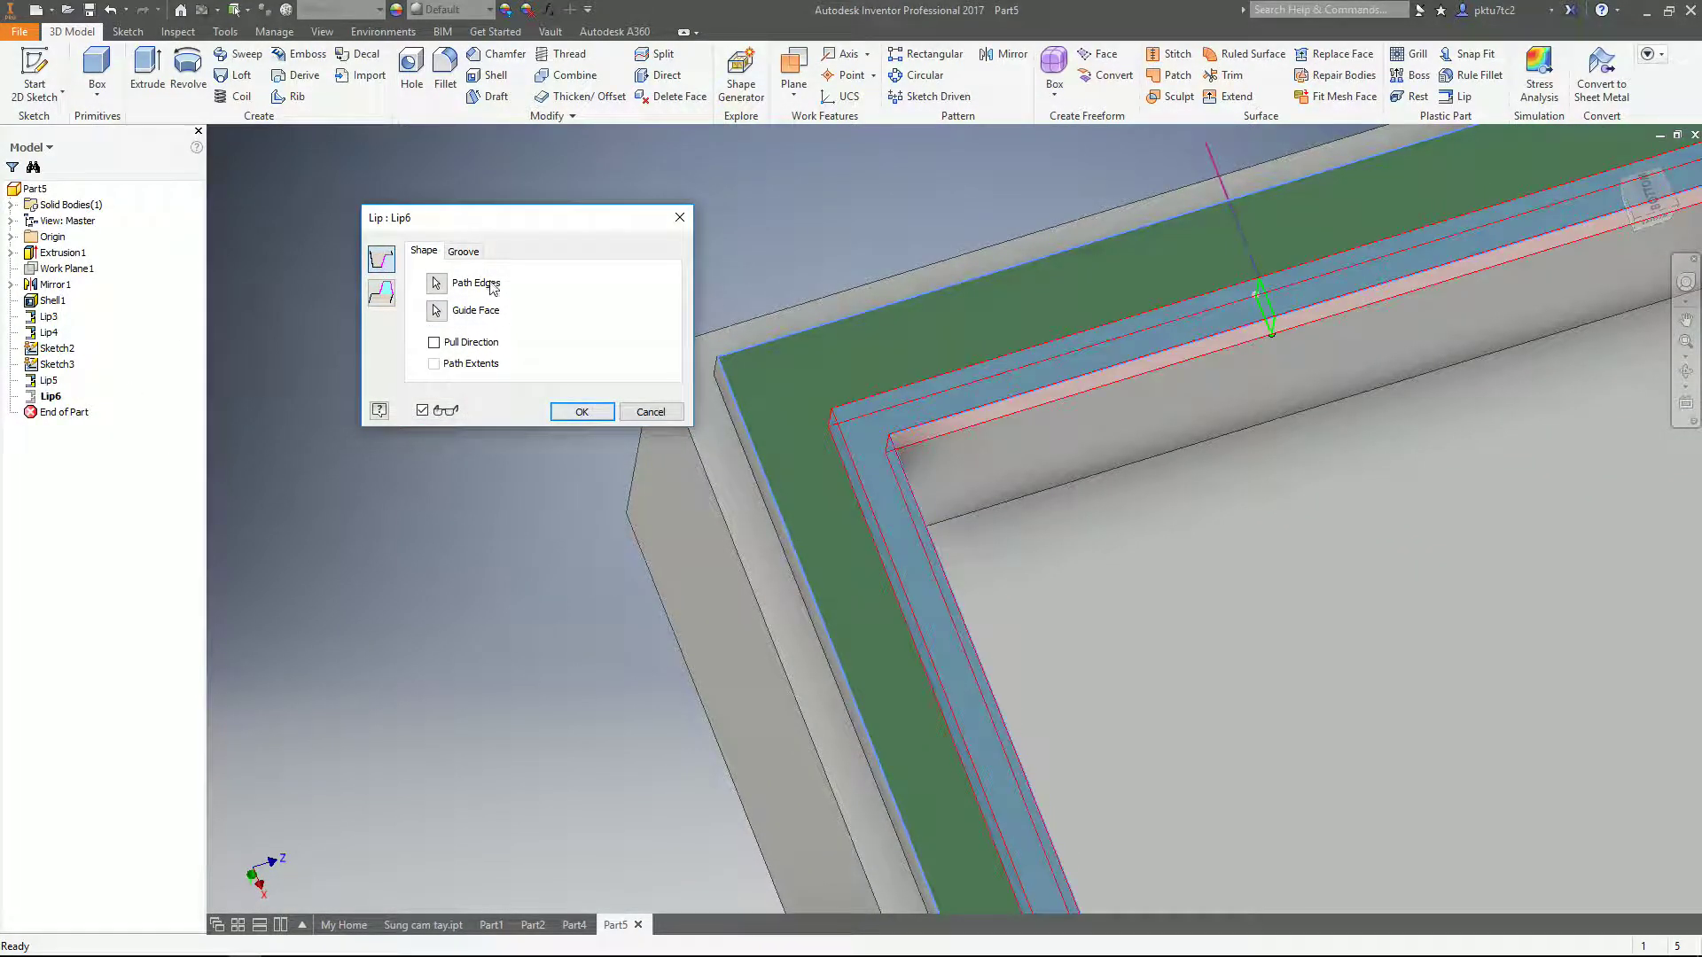
{"action": "left_click", "coordinate": [462, 251]}
{"action": "left_click", "coordinate": [585, 468]}
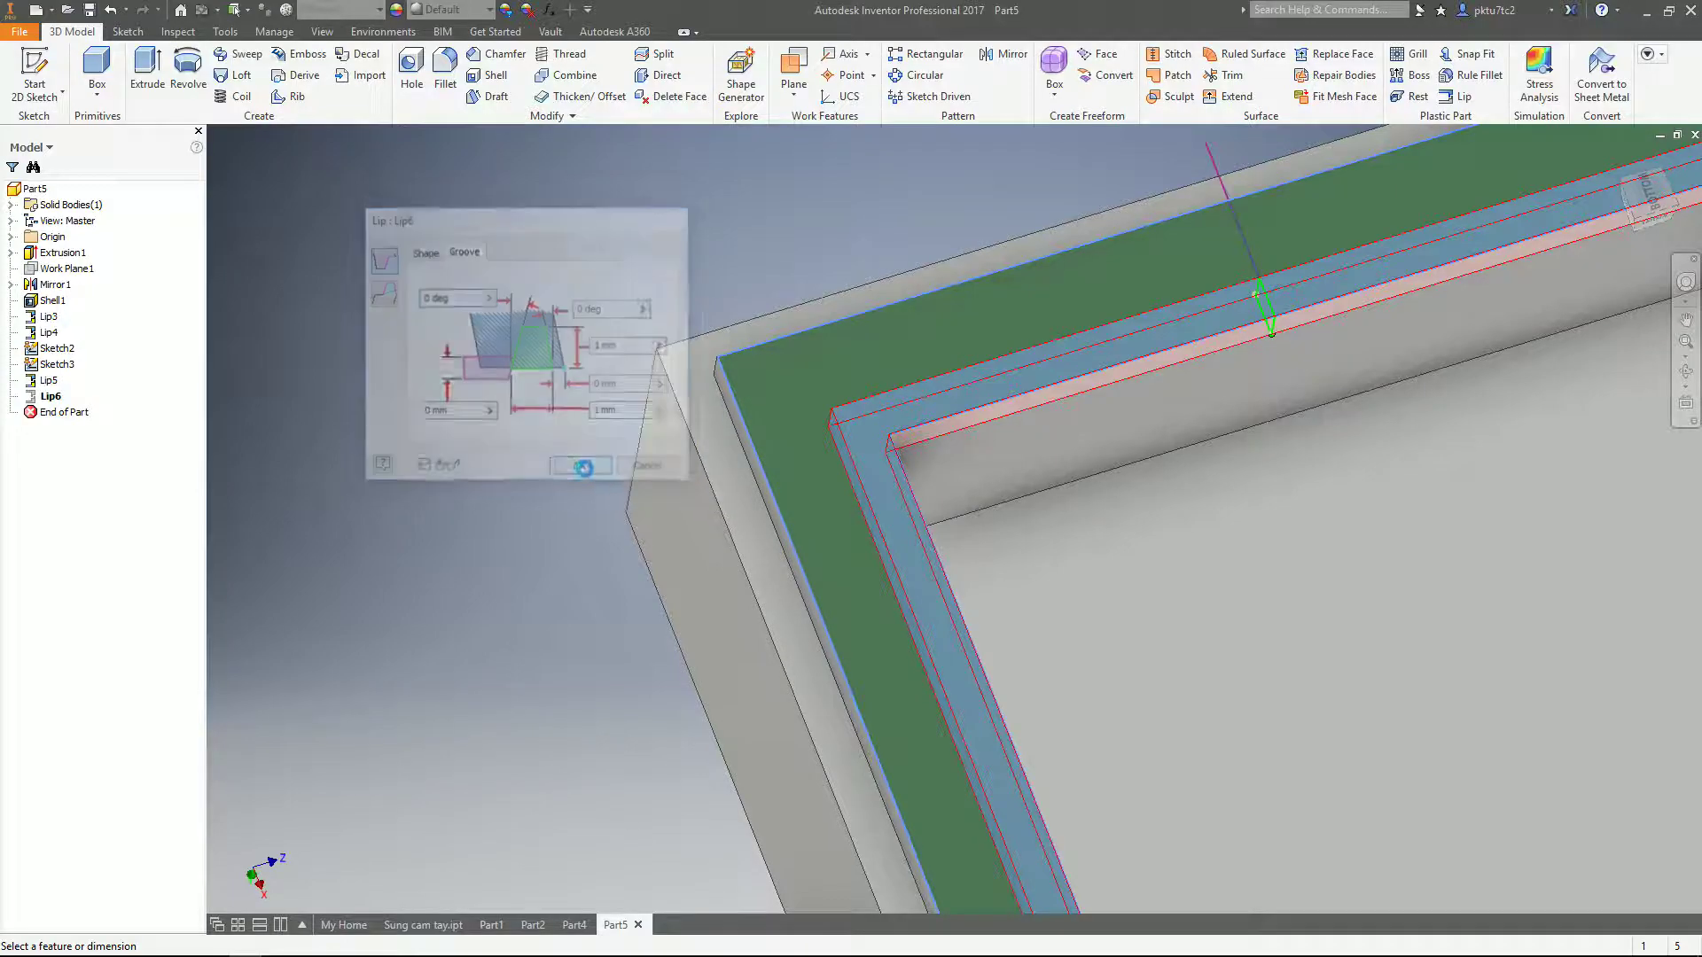
- Examine the grooves at the gold rim's corner and compare them with the red channel and lips on the opposite half
{"action": "middle_click_drag", "start_coordinate": [923, 471], "coordinate": [1090, 547]}
{"action": "scroll", "coordinate": [1159, 516], "scroll_direction": "up", "scroll_amount": 2}
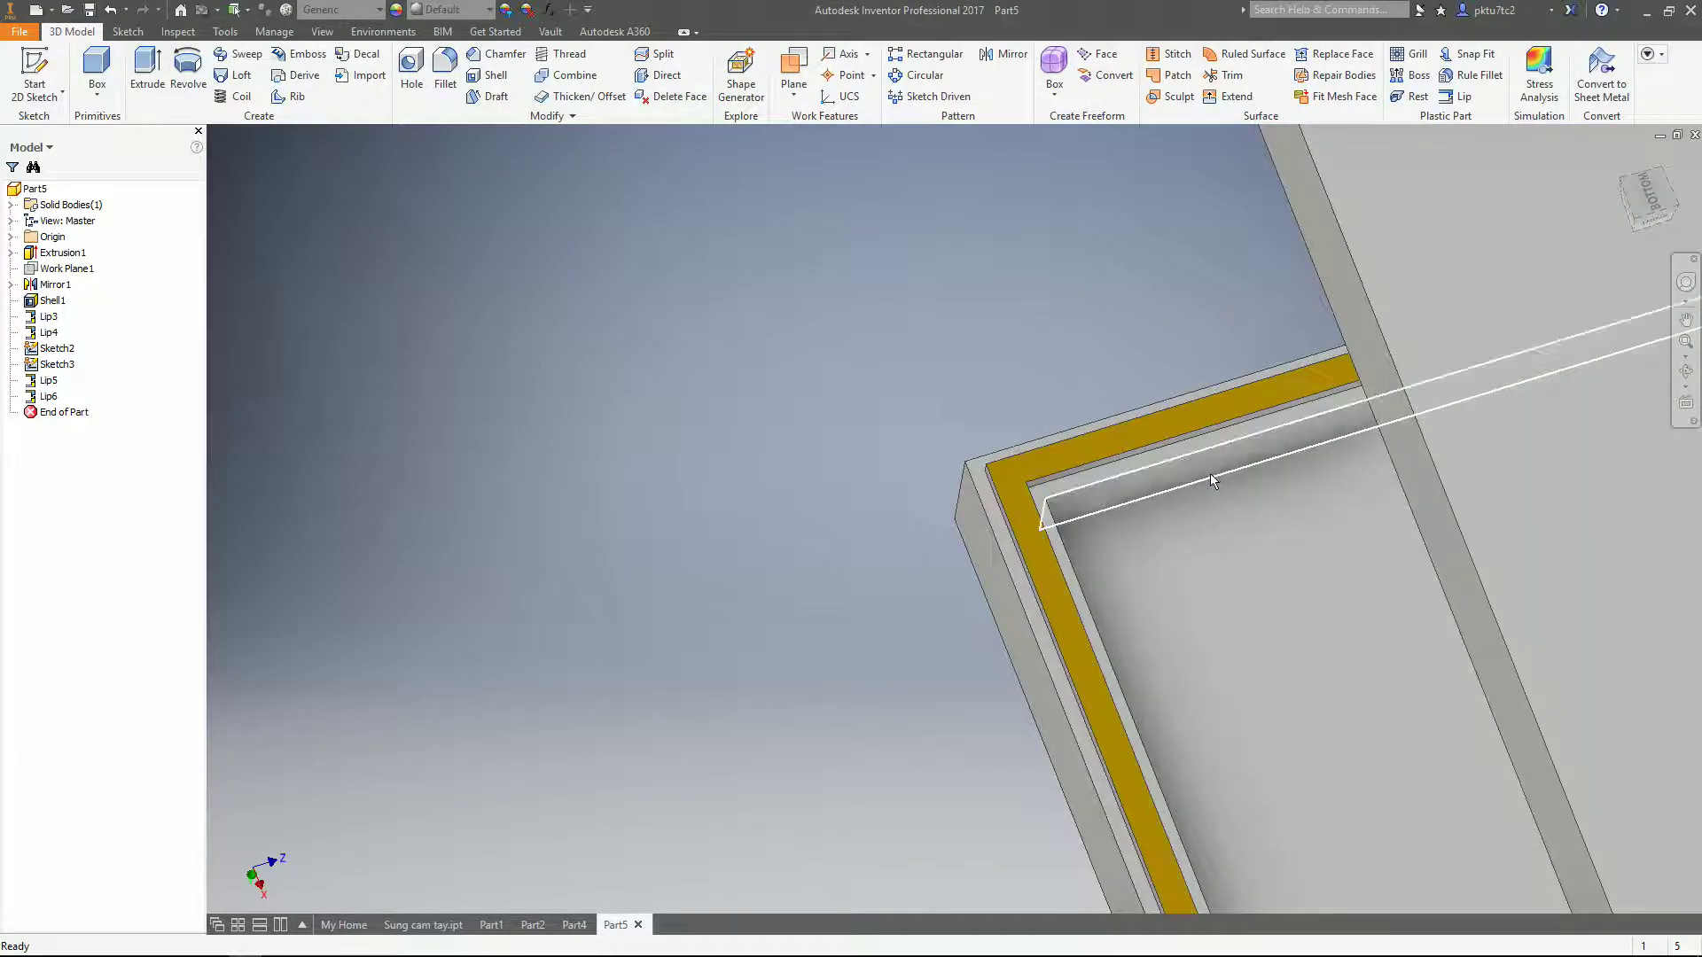
{"action": "scroll", "coordinate": [1081, 485], "scroll_direction": "down", "scroll_amount": 4}
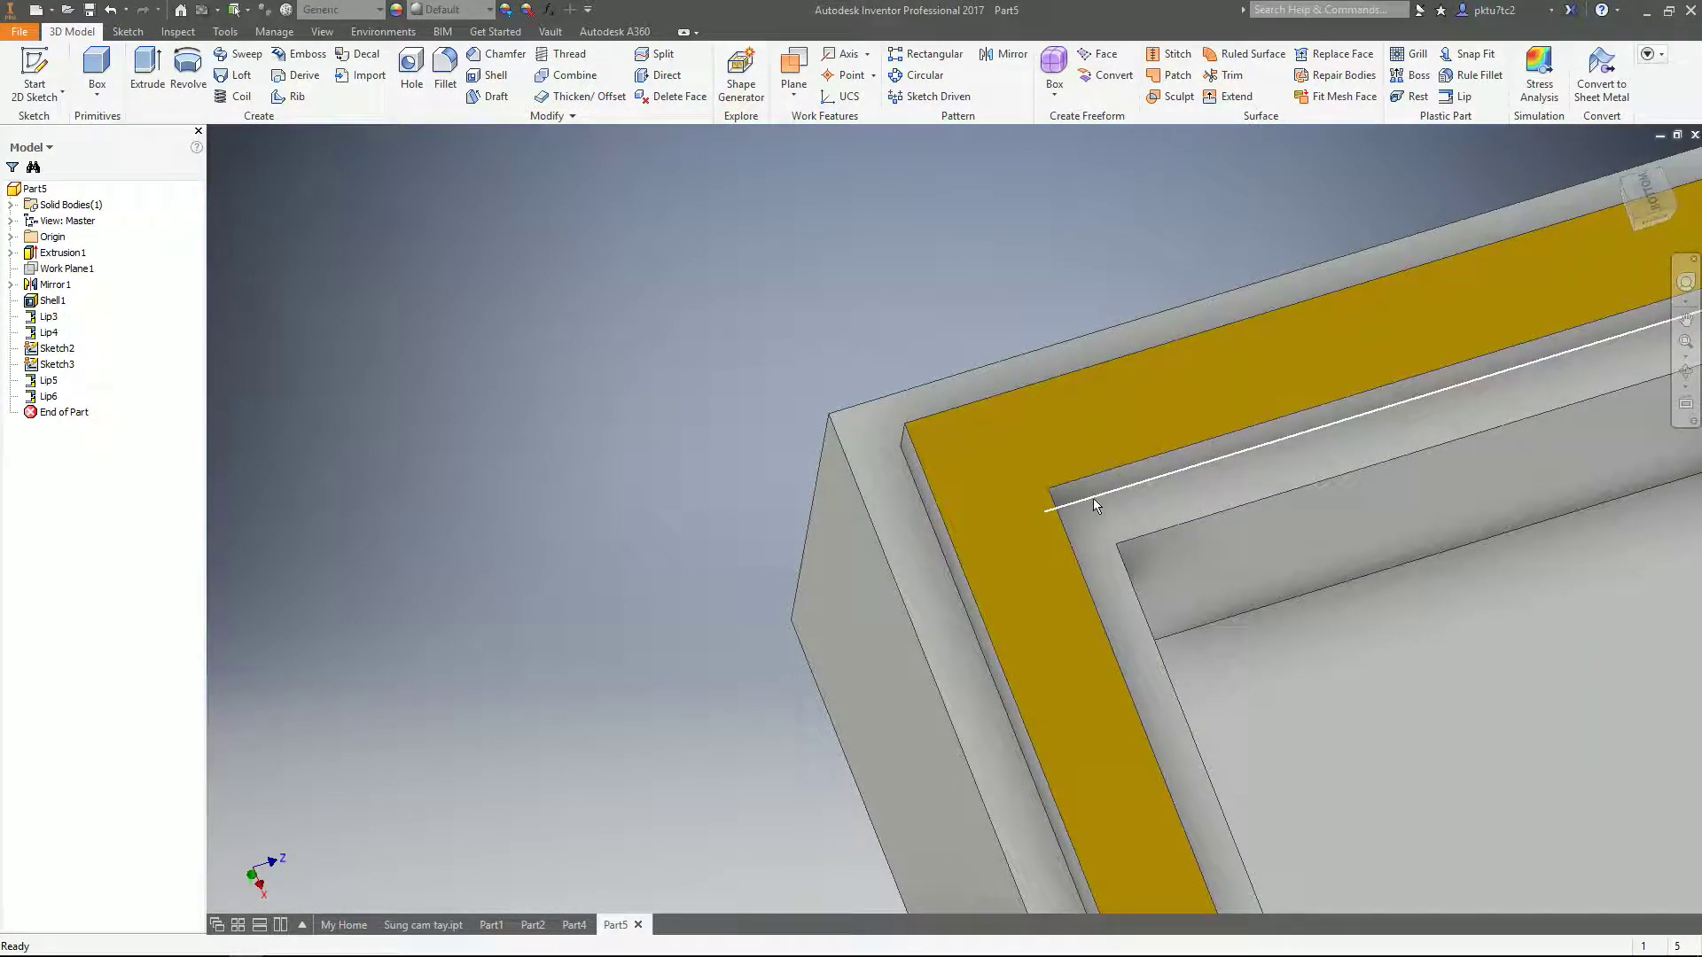
{"action": "scroll", "coordinate": [980, 502], "scroll_direction": "down", "scroll_amount": 3}
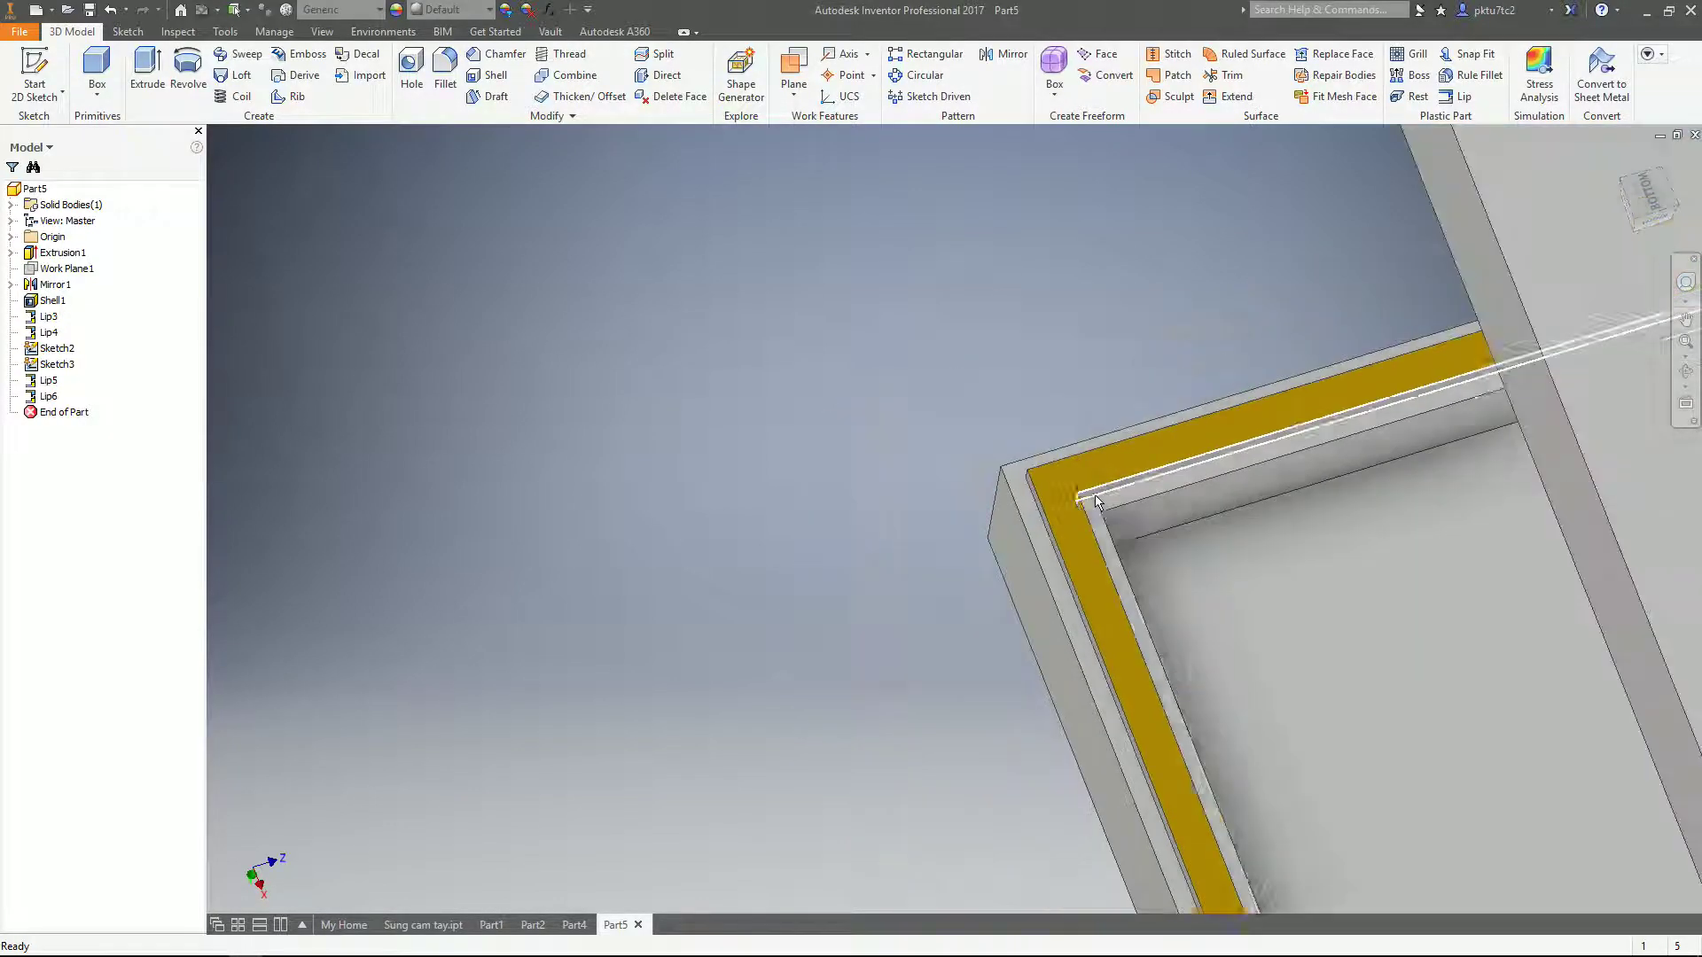
{"action": "scroll", "coordinate": [1102, 503], "scroll_direction": "down", "scroll_amount": 3}
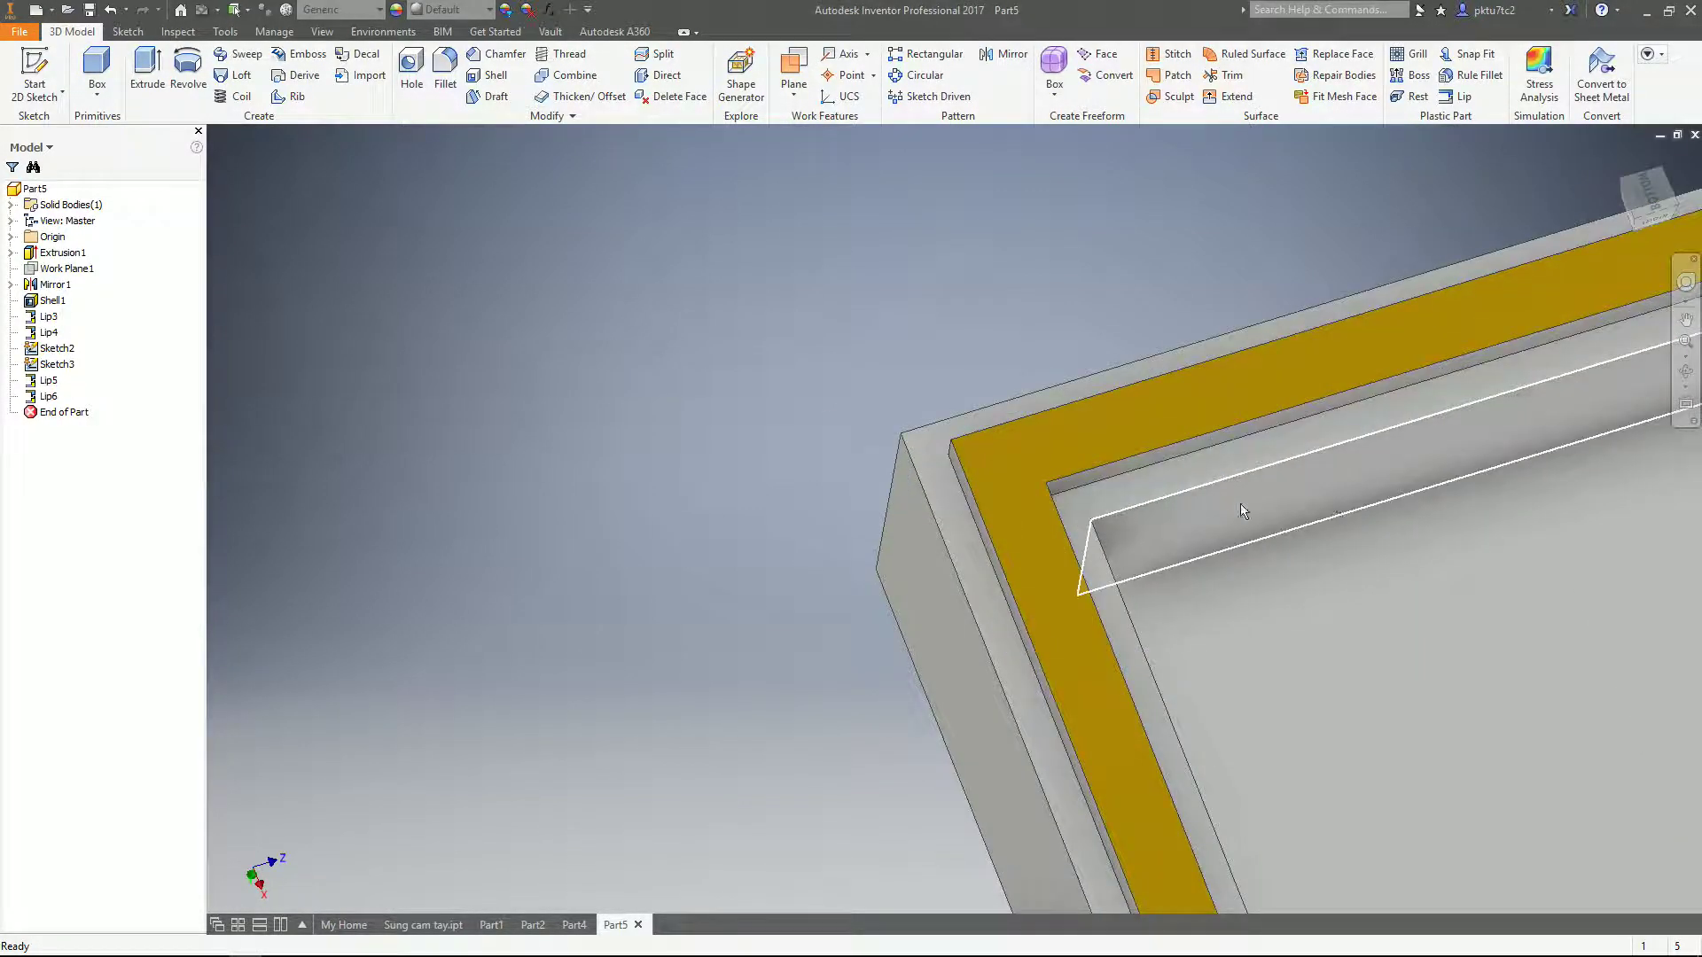
{"action": "scroll", "coordinate": [1276, 514], "scroll_direction": "up", "scroll_amount": 4}
{"action": "middle_click_drag", "start_coordinate": [942, 487], "coordinate": [301, 516]}
{"action": "scroll", "coordinate": [972, 507], "scroll_direction": "down", "scroll_amount": 5}
{"action": "middle_click_drag", "start_coordinate": [942, 532], "coordinate": [986, 452], "text": "shift"}
{"action": "scroll", "coordinate": [987, 451], "scroll_direction": "up", "scroll_amount": 4}
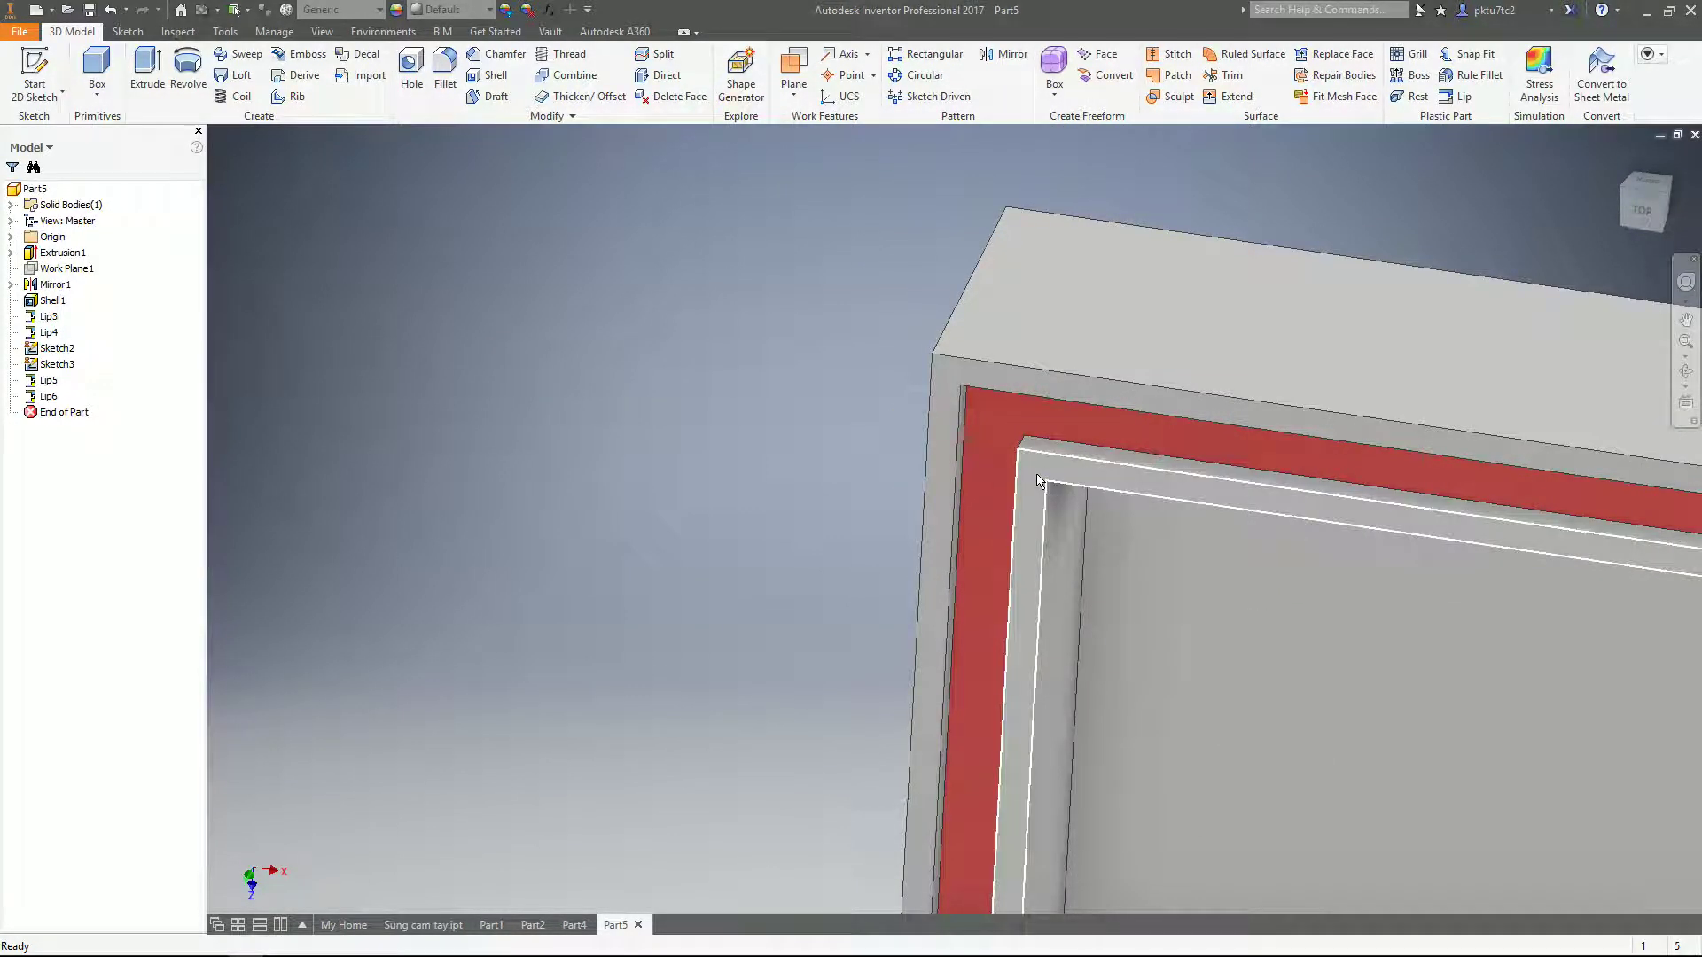
{"action": "scroll", "coordinate": [997, 457], "scroll_direction": "down", "scroll_amount": 5}
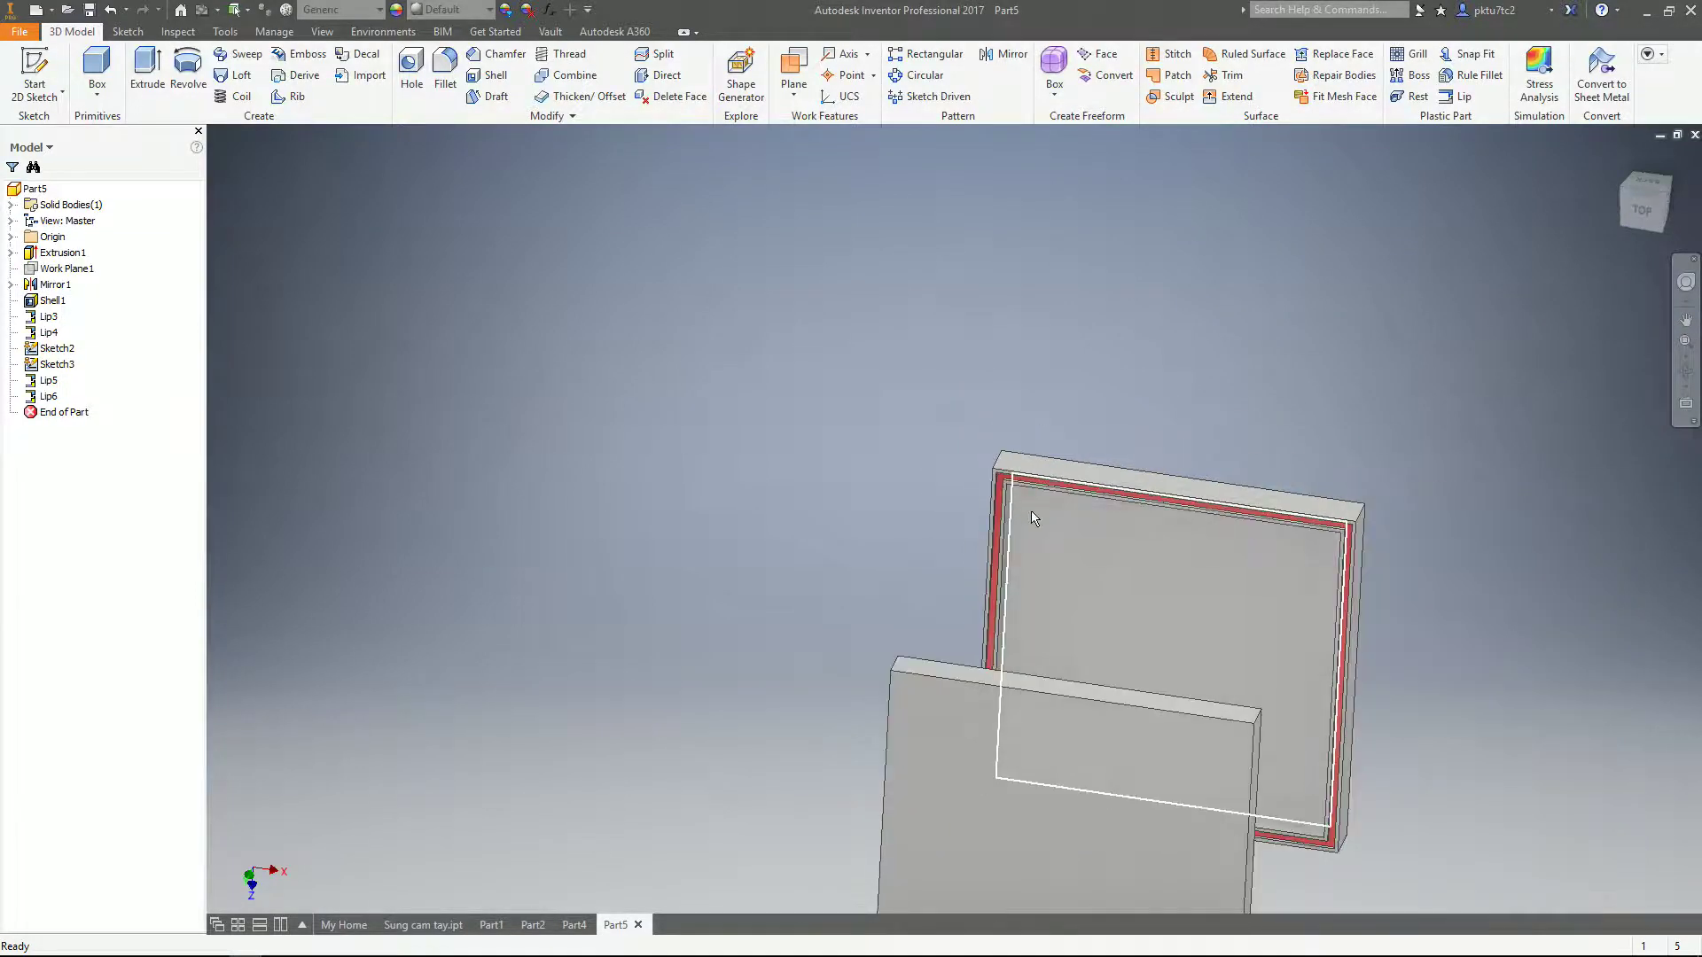
{"action": "middle_click_drag", "start_coordinate": [1031, 518], "coordinate": [927, 593], "text": "shift"}
{"action": "scroll", "coordinate": [904, 588], "scroll_direction": "up", "scroll_amount": 4}
{"action": "scroll", "coordinate": [904, 587], "scroll_direction": "up", "scroll_amount": 5}
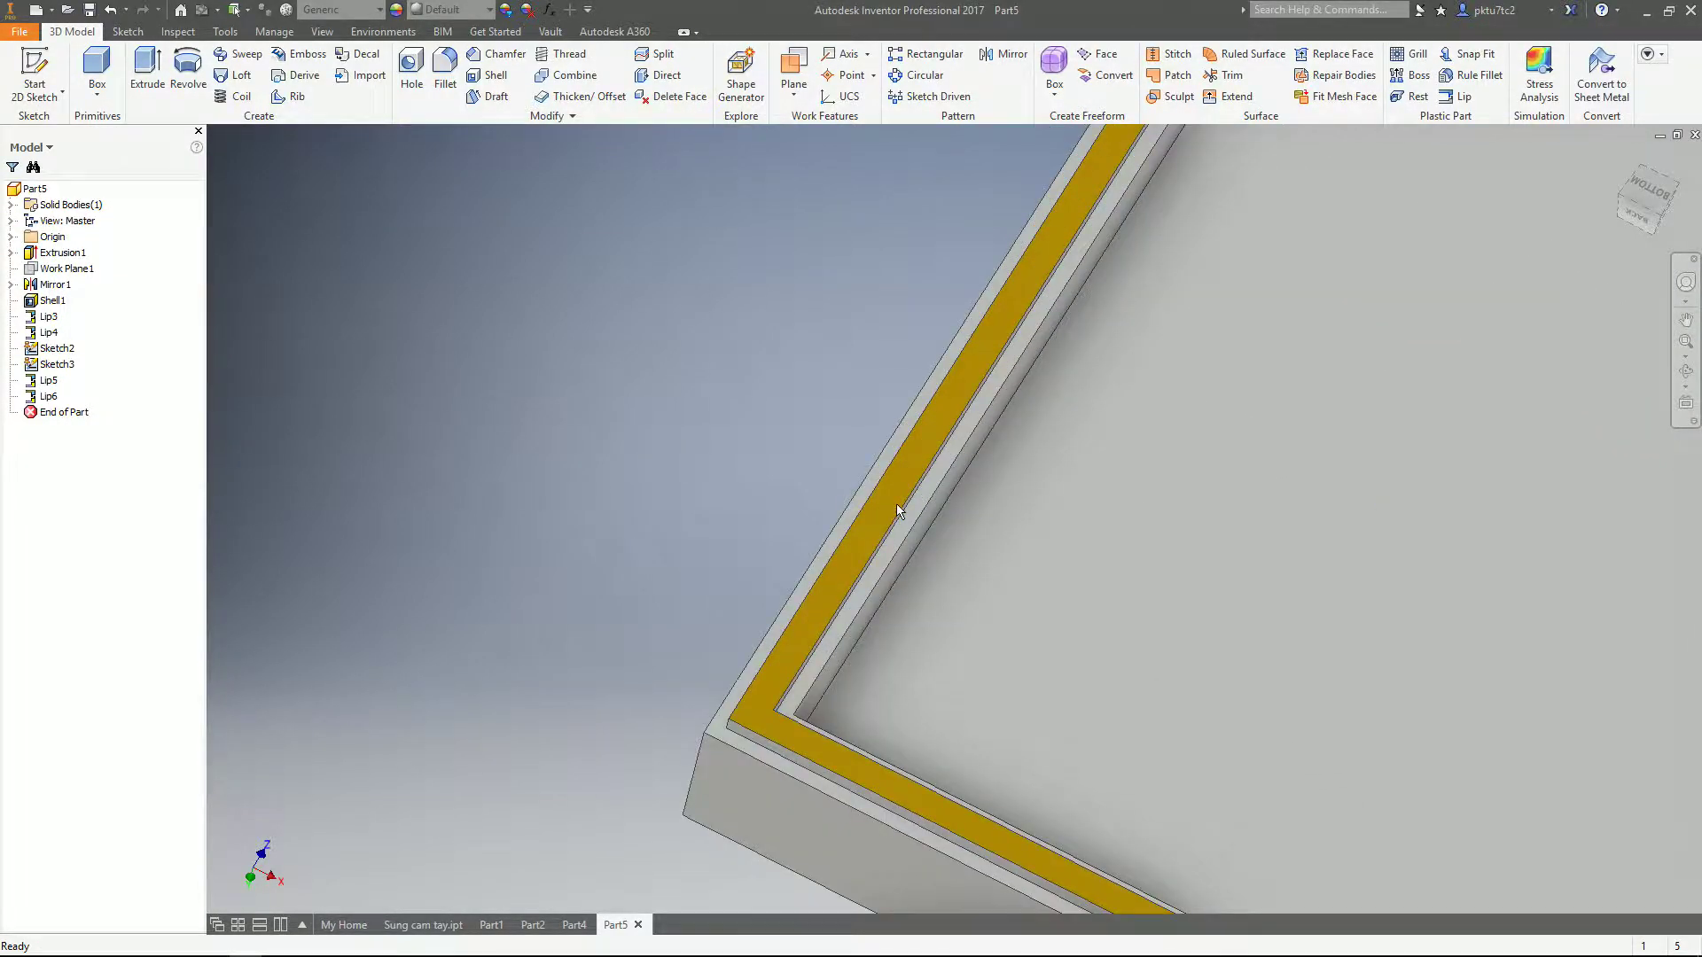
{"action": "scroll", "coordinate": [897, 506], "scroll_direction": "up", "scroll_amount": 3}
{"action": "middle_click_drag", "start_coordinate": [840, 530], "coordinate": [788, 603]}
{"action": "scroll", "coordinate": [805, 517], "scroll_direction": "down", "scroll_amount": 3}
{"action": "scroll", "coordinate": [931, 497], "scroll_direction": "down", "scroll_amount": 2}
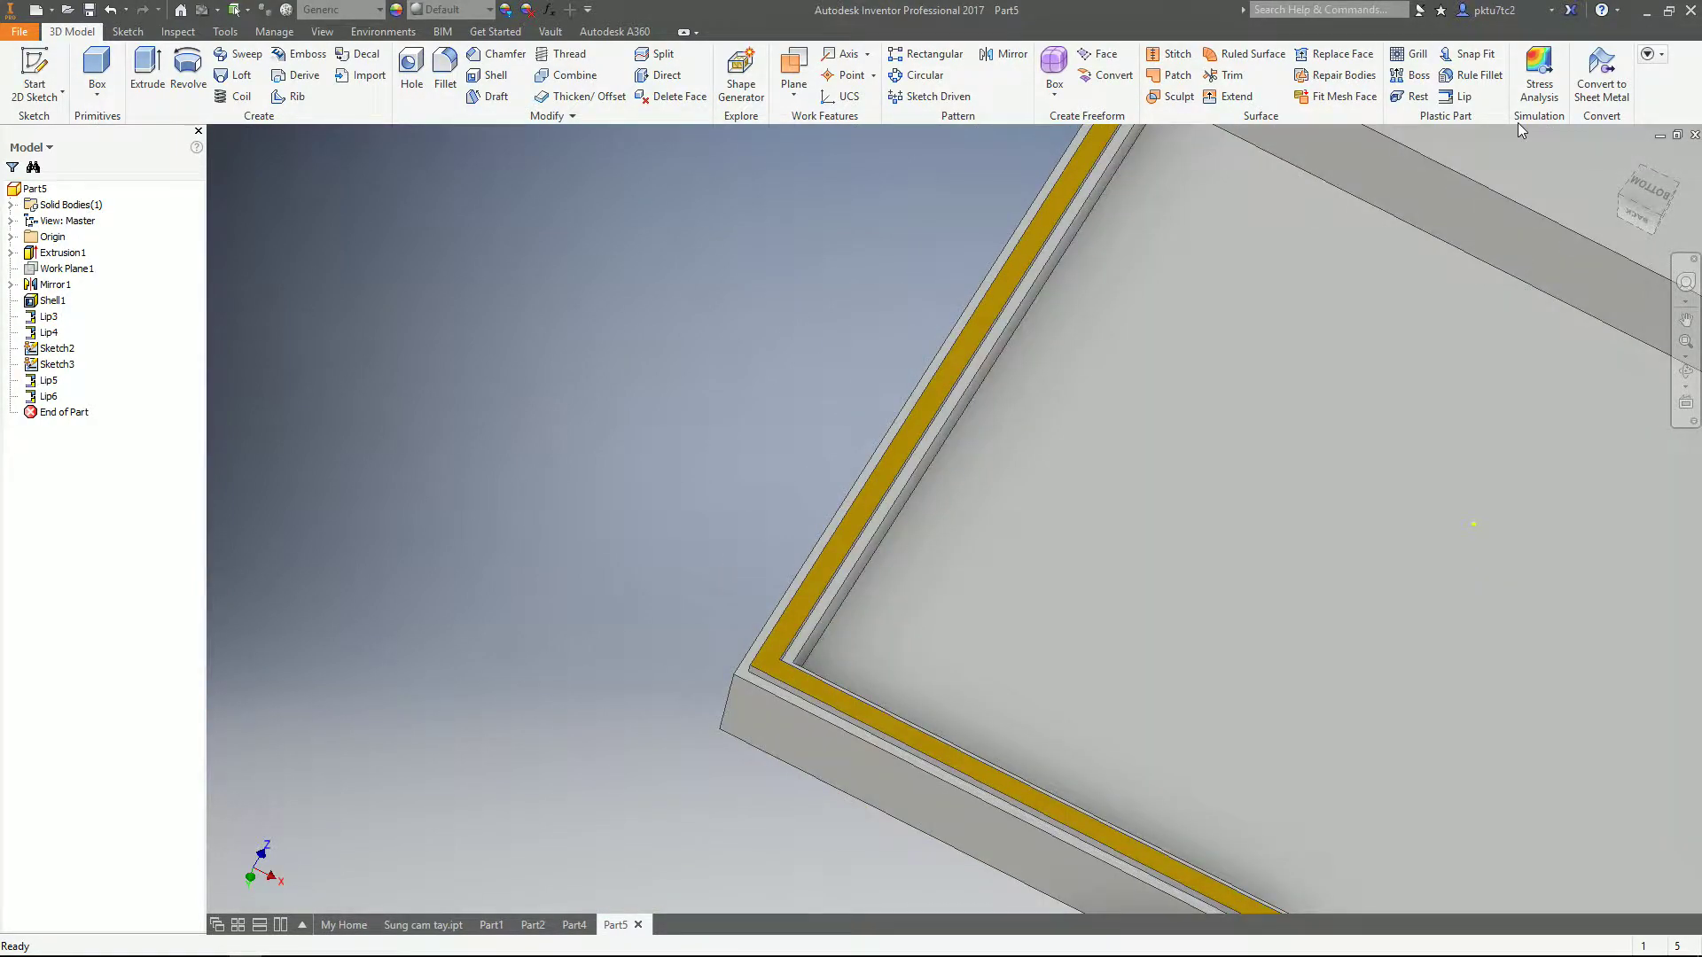